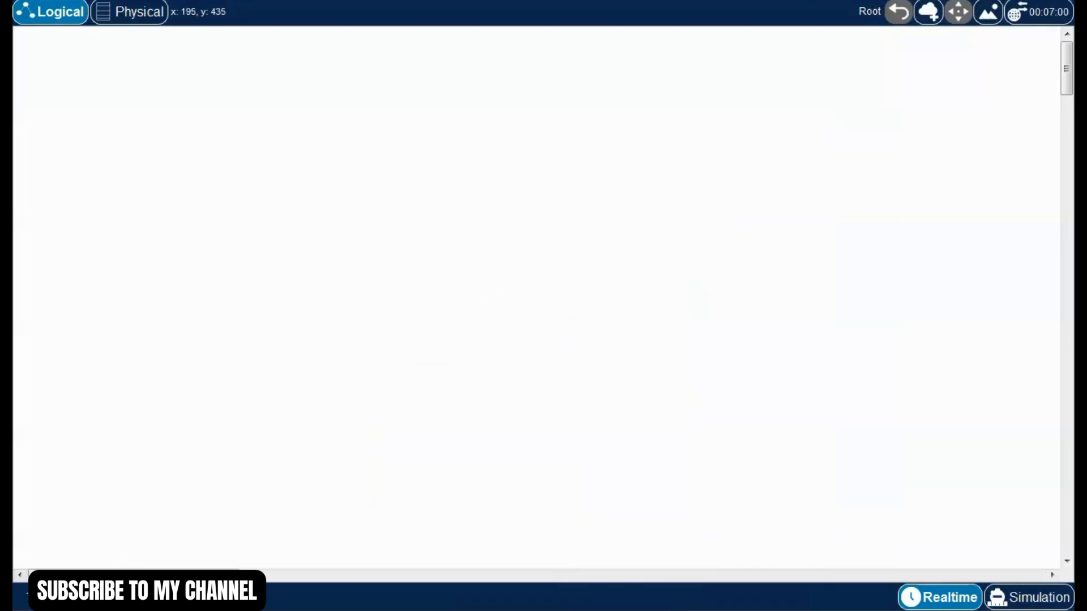
Place a 2911 router on the empty logical workspace and rename it R1
{"action": "left_click", "coordinate": [359, 245]}
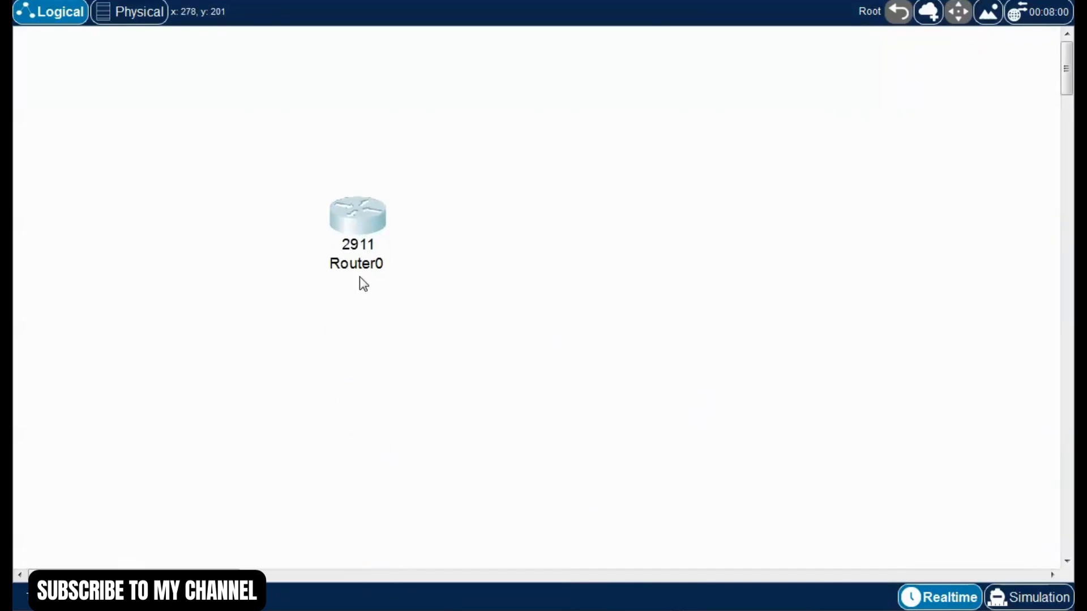
{"action": "left_click", "coordinate": [359, 264]}
{"action": "type", "text": "R1"}
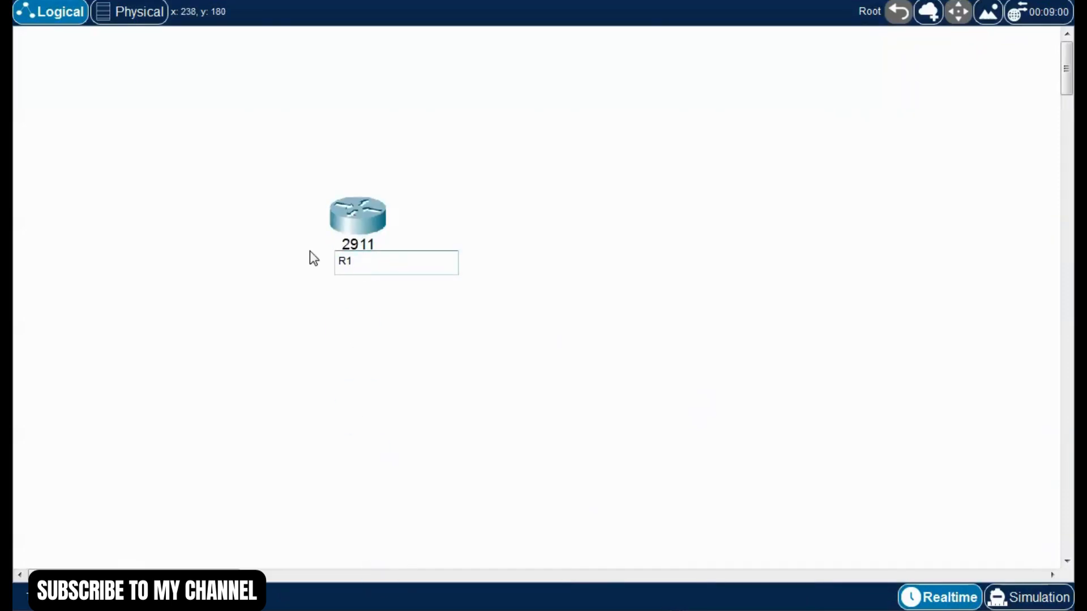
{"action": "key", "text": "Return"}
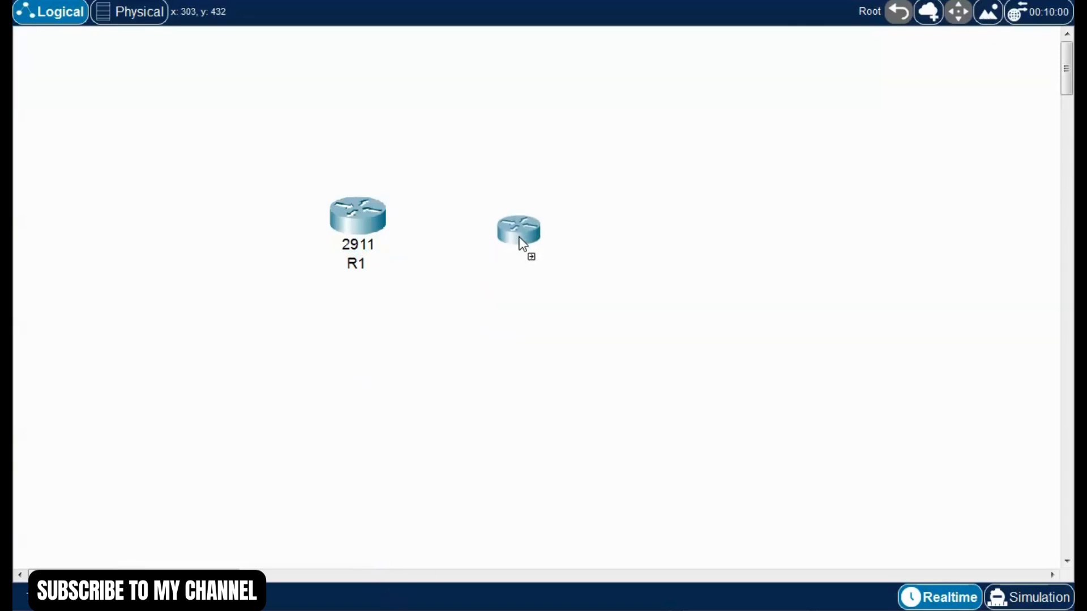
Place a second 2911 router beside R1 and rename it R2
{"action": "left_click", "coordinate": [544, 244]}
{"action": "left_click_drag", "start_coordinate": [544, 243], "coordinate": [576, 259]}
{"action": "left_click", "coordinate": [576, 261]}
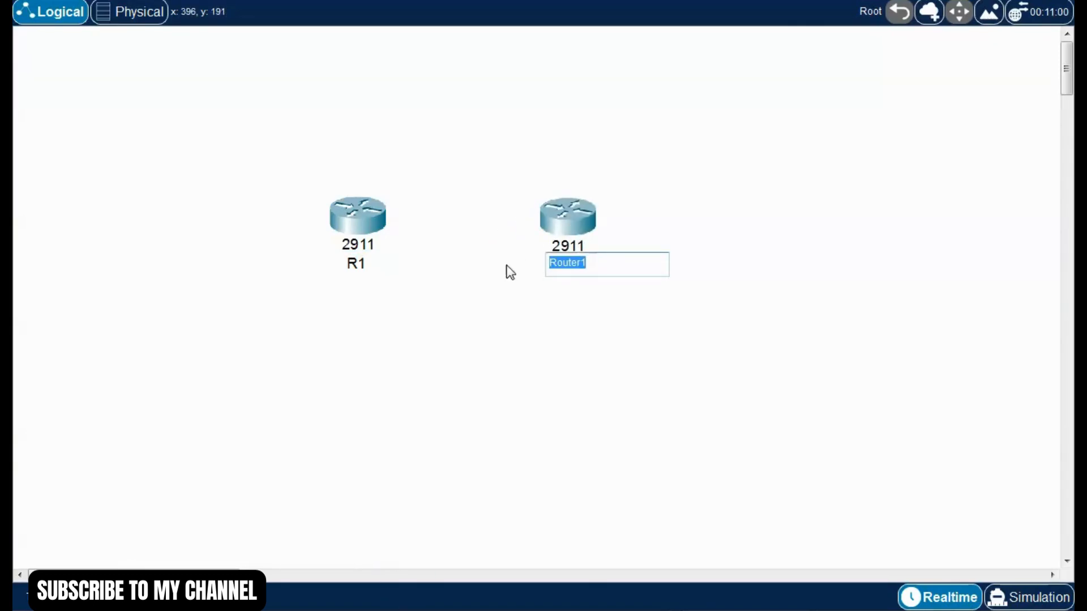
{"action": "type", "text": "R2"}
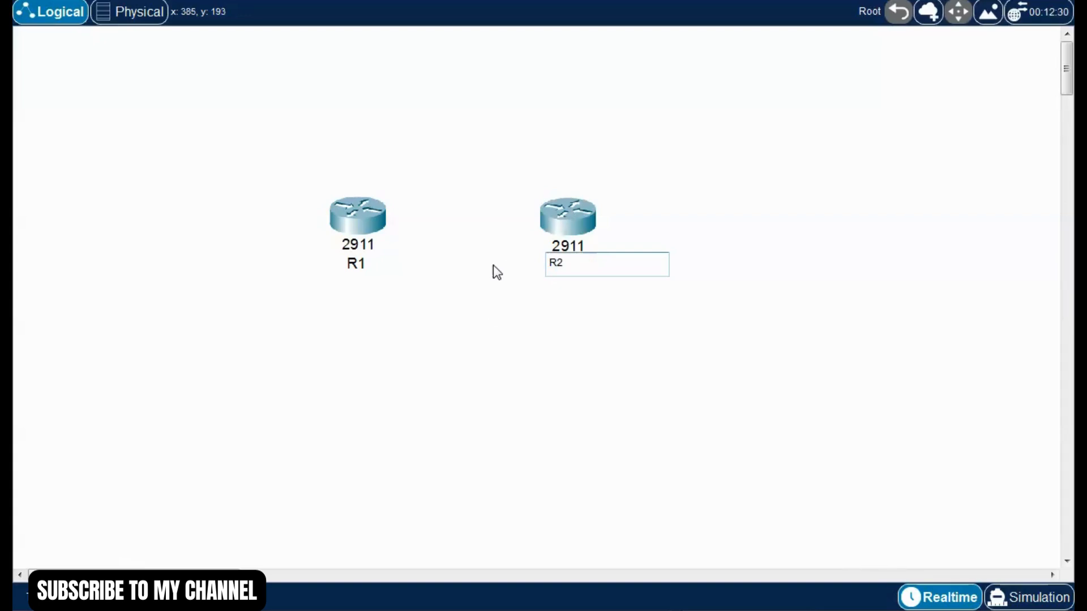
{"action": "key", "text": "Return"}
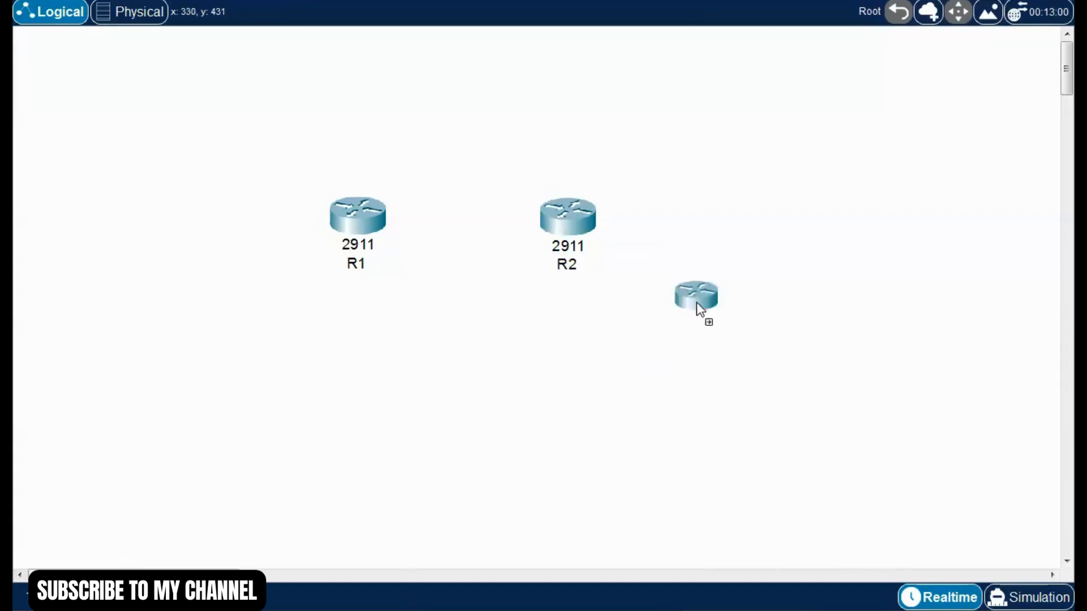
Add a third 2911 router on the far side of R2 and rename it R3
{"action": "left_click", "coordinate": [789, 252]}
{"action": "left_click", "coordinate": [792, 286]}
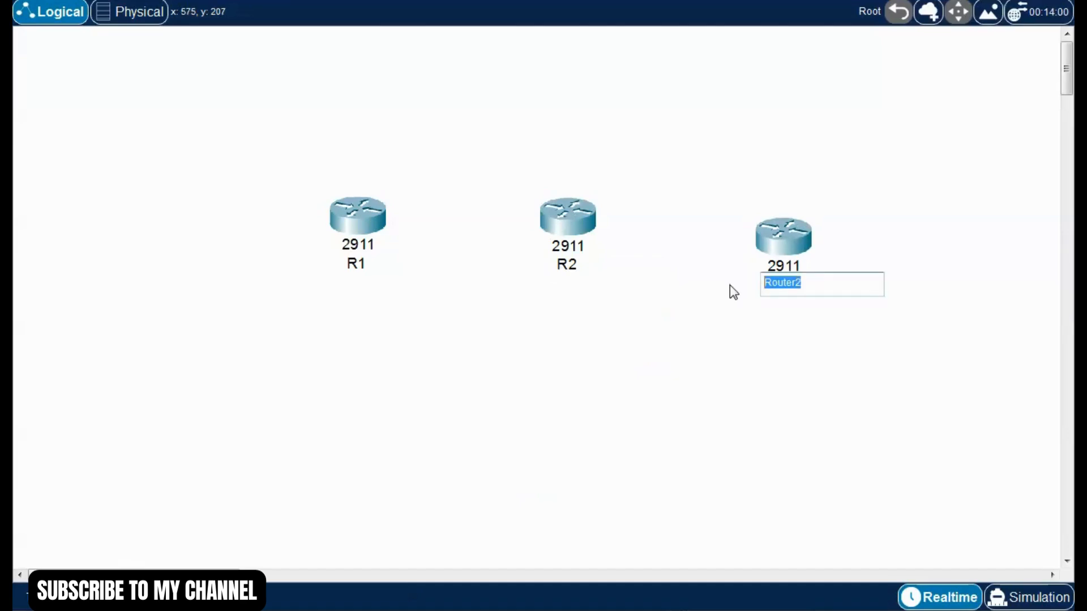
{"action": "type", "text": "R3"}
{"action": "key", "text": "Return"}
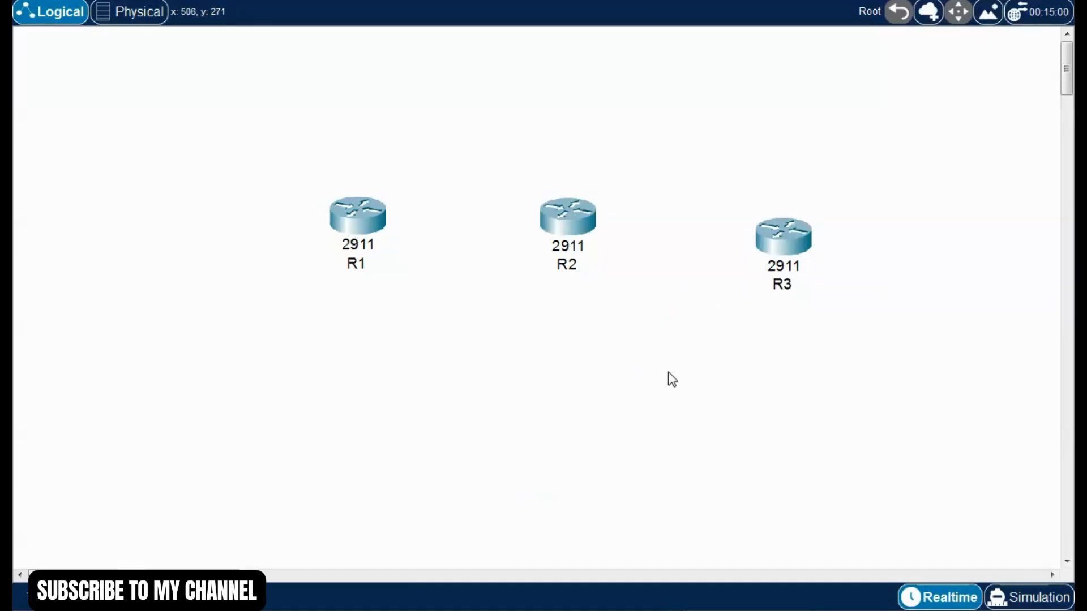
Rearrange routers R1, R2 and R3 into a level, widely spaced horizontal row
{"action": "left_click_drag", "start_coordinate": [201, 91], "coordinate": [787, 346]}
{"action": "left_click_drag", "start_coordinate": [558, 244], "coordinate": [514, 271]}
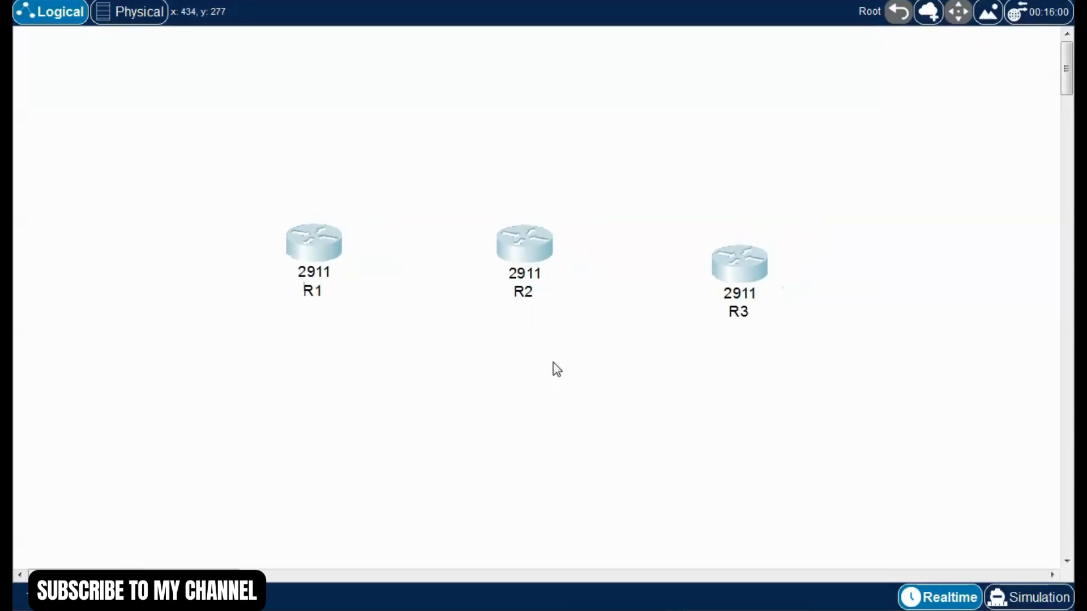
{"action": "left_click", "coordinate": [557, 392]}
{"action": "left_click", "coordinate": [740, 262]}
{"action": "left_click_drag", "start_coordinate": [759, 289], "coordinate": [804, 258]}
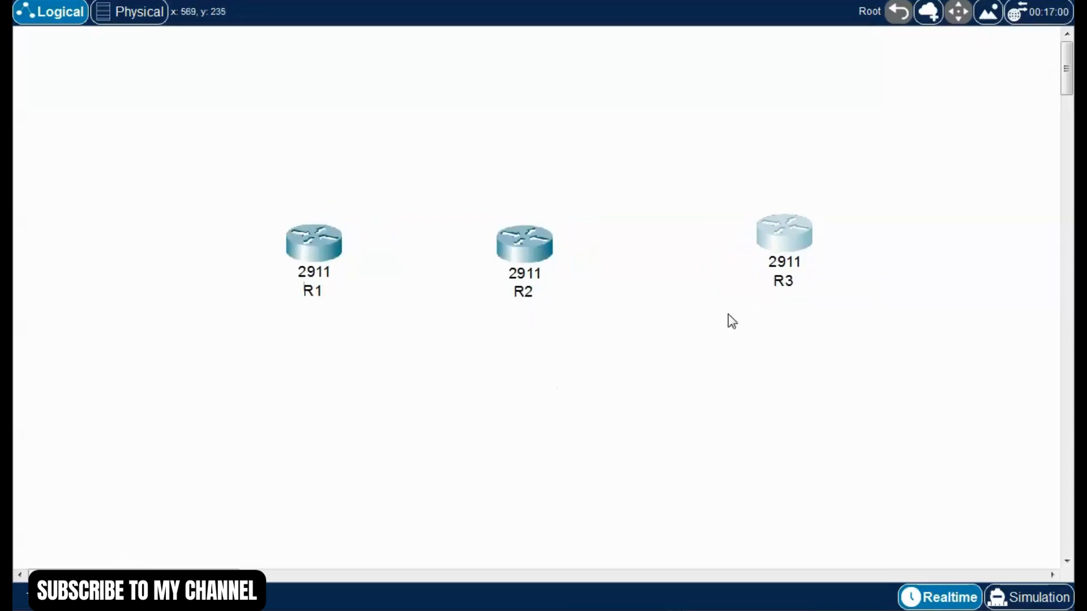
{"action": "left_click_drag", "start_coordinate": [331, 249], "coordinate": [308, 245]}
{"action": "left_click", "coordinate": [524, 257]}
{"action": "left_click_drag", "start_coordinate": [525, 257], "coordinate": [521, 247]}
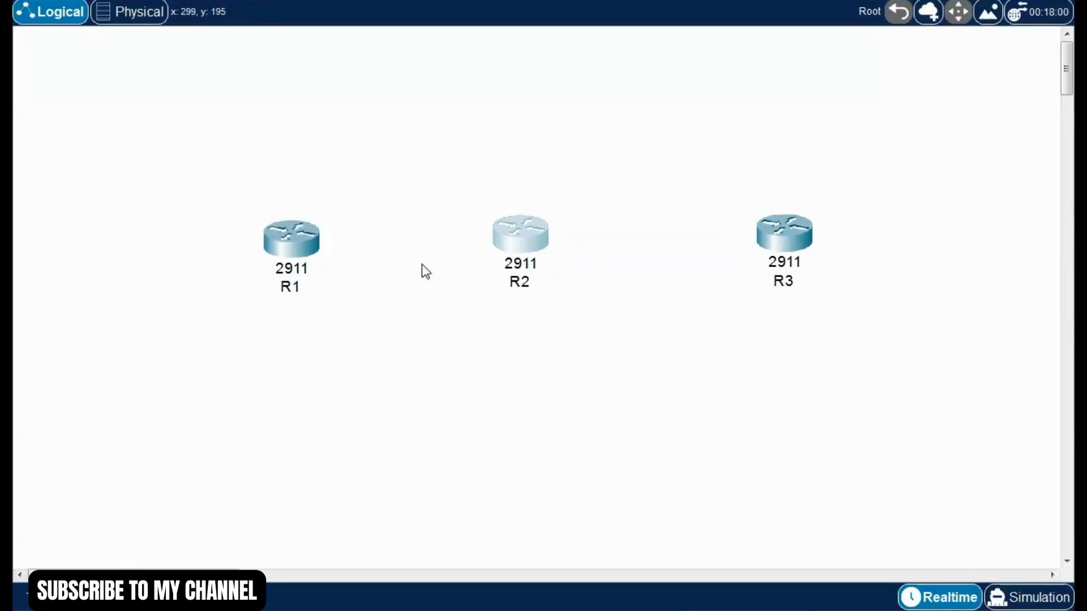
{"action": "left_click_drag", "start_coordinate": [262, 254], "coordinate": [254, 252]}
{"action": "left_click", "coordinate": [386, 364]}
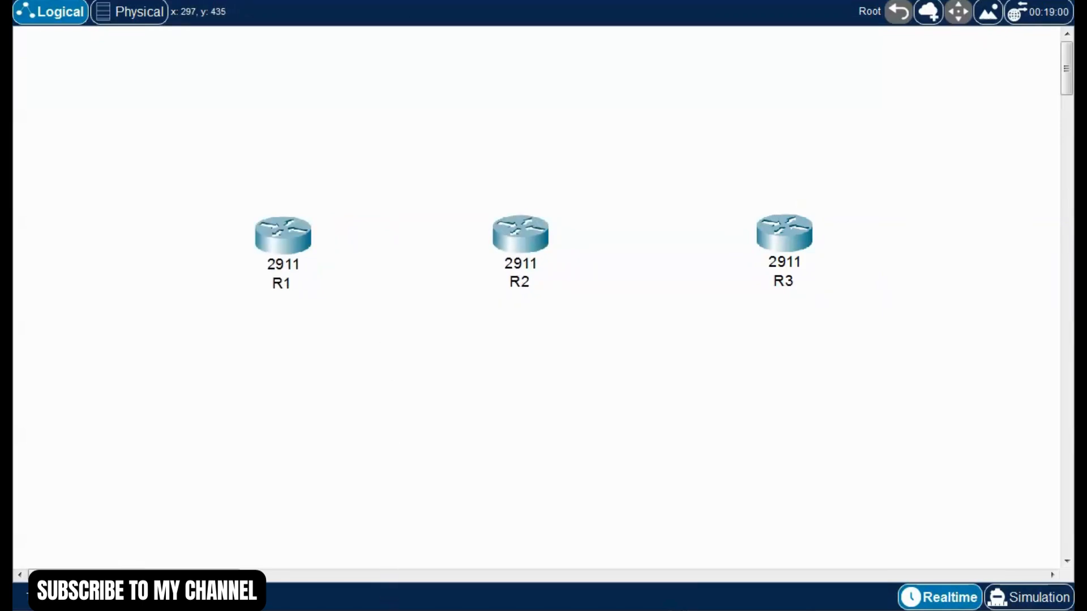
Cable R1's GigabitEthernet0/0 port to R2's GigabitEthernet0/0 port
{"action": "left_click", "coordinate": [290, 242]}
{"action": "left_click", "coordinate": [352, 289]}
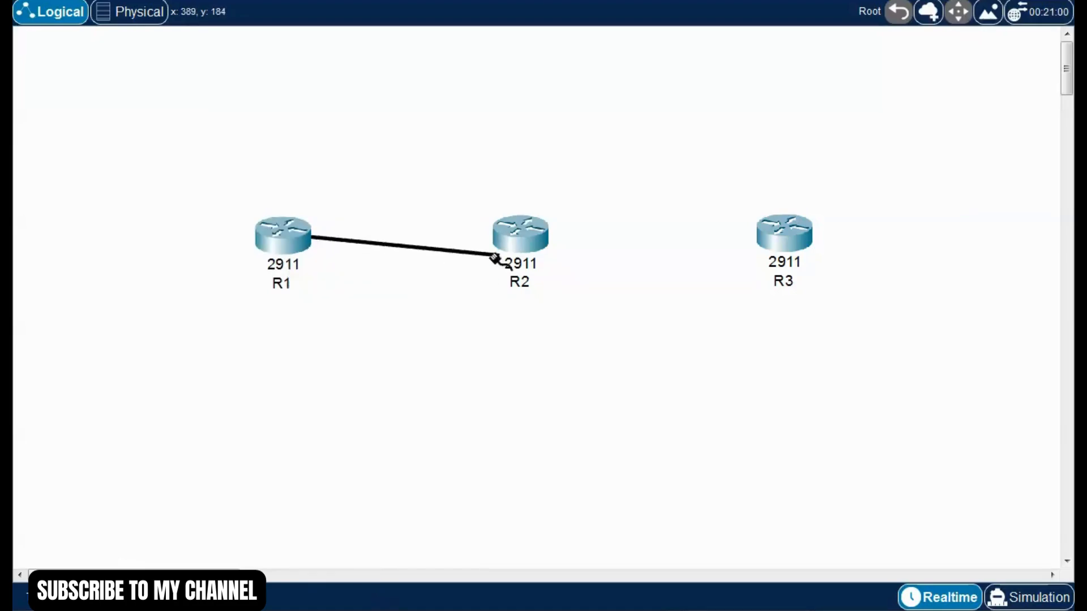
{"action": "left_click", "coordinate": [512, 236]}
{"action": "left_click", "coordinate": [530, 280]}
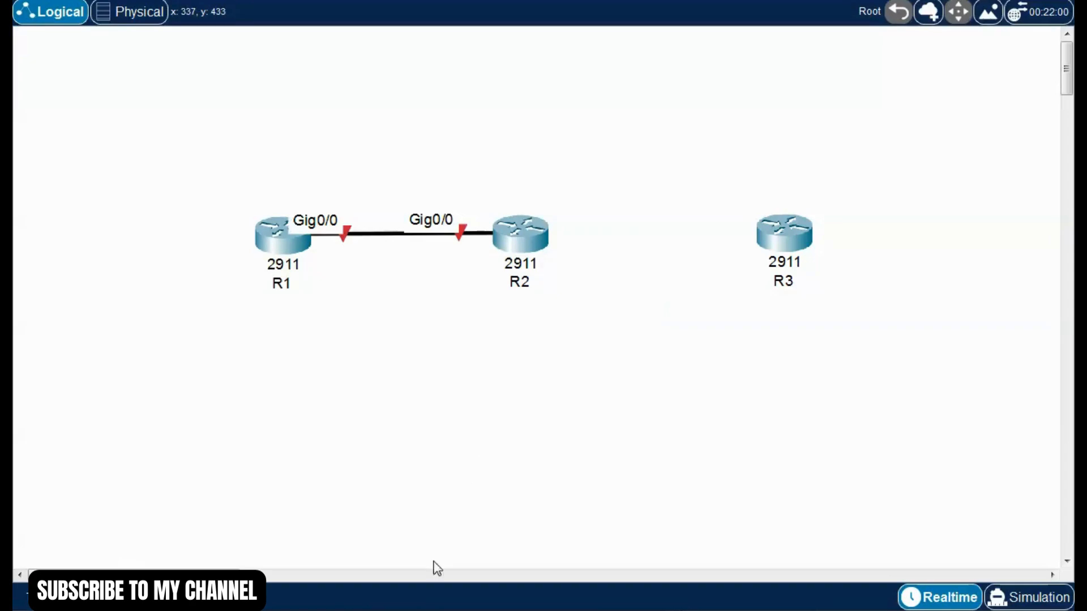
Cable R2's GigabitEthernet0/1 port to R3's GigabitEthernet0/1 port, and shift R2 slightly towards R3
{"action": "left_click", "coordinate": [537, 240]}
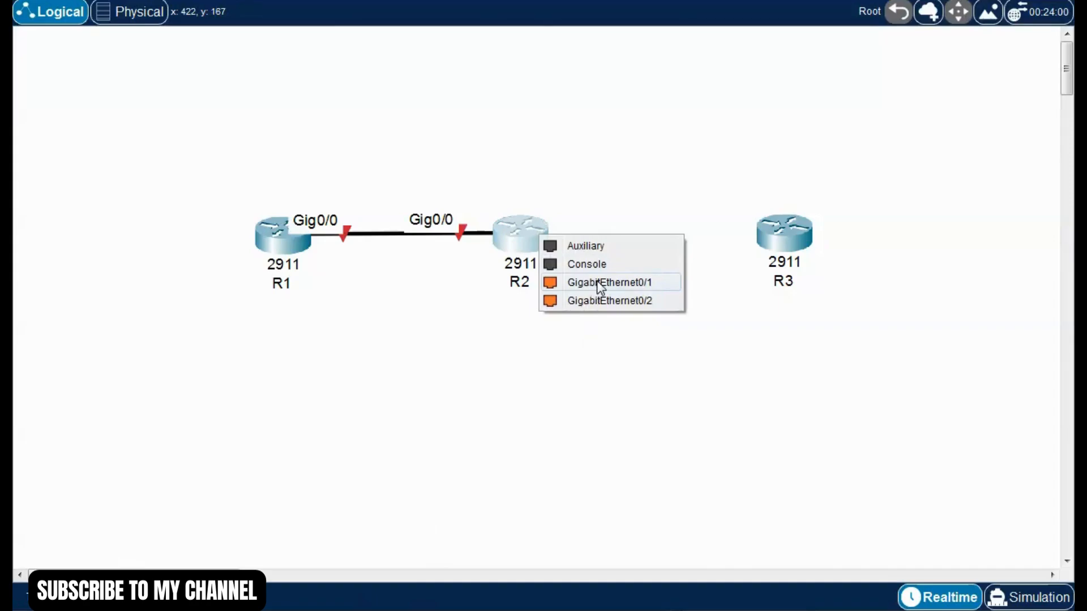
{"action": "left_click", "coordinate": [600, 283]}
{"action": "left_click", "coordinate": [774, 237]}
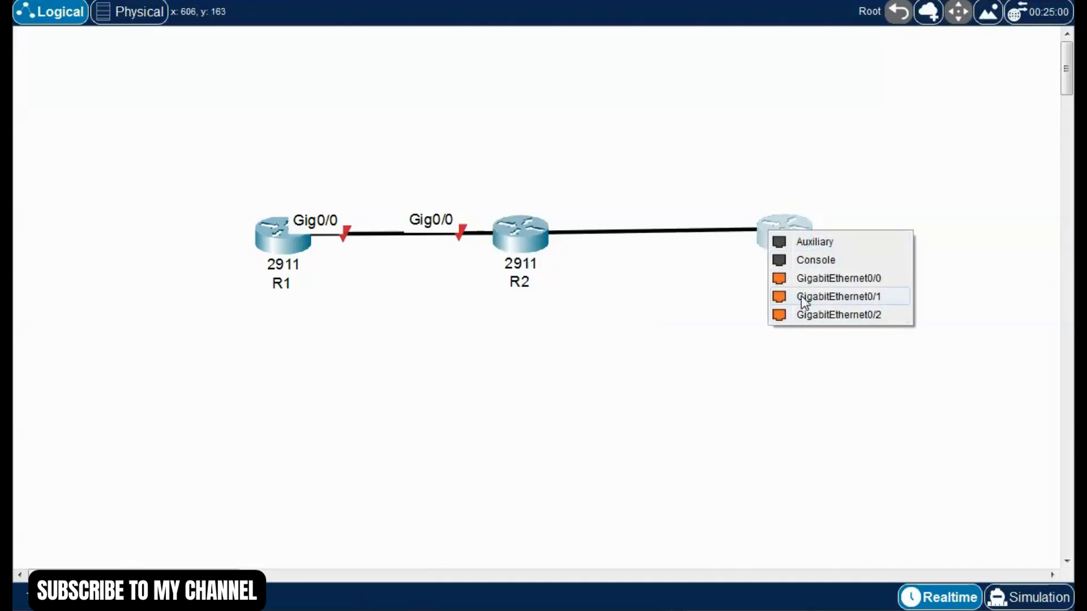
{"action": "left_click", "coordinate": [810, 296]}
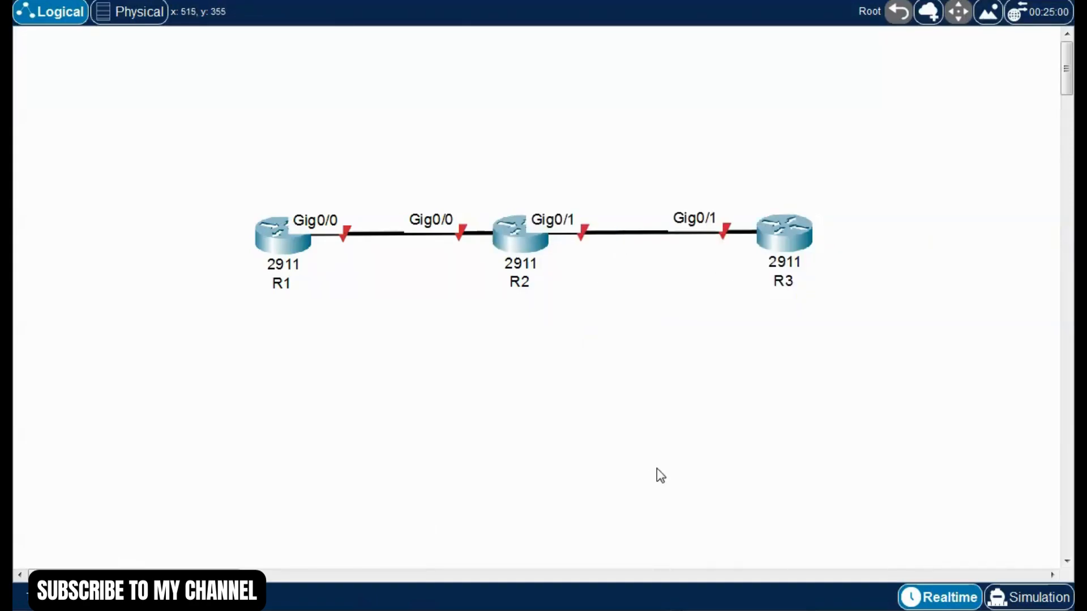
{"action": "left_click", "coordinate": [534, 244]}
{"action": "left_click", "coordinate": [864, 66]}
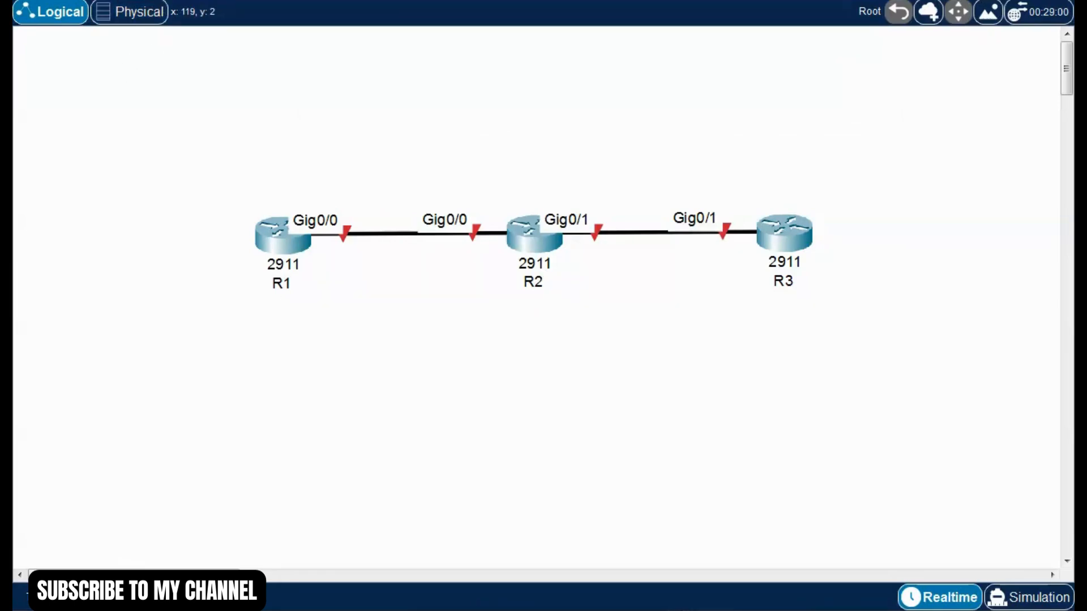
Add the note 192.168.1.0 /29 above the R1–R2 link and adjust its position
{"action": "left_click", "coordinate": [347, 174]}
{"action": "type", "text": "19"}
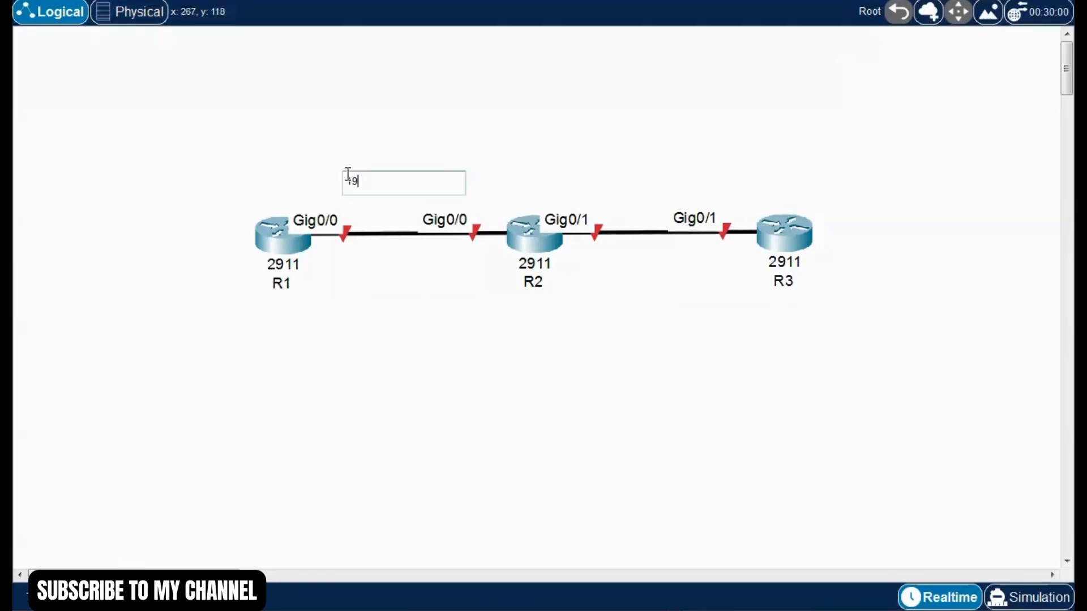
{"action": "type", "text": "2.168.1.0 /29"}
{"action": "left_click", "coordinate": [439, 342]}
{"action": "key", "text": "Escape"}
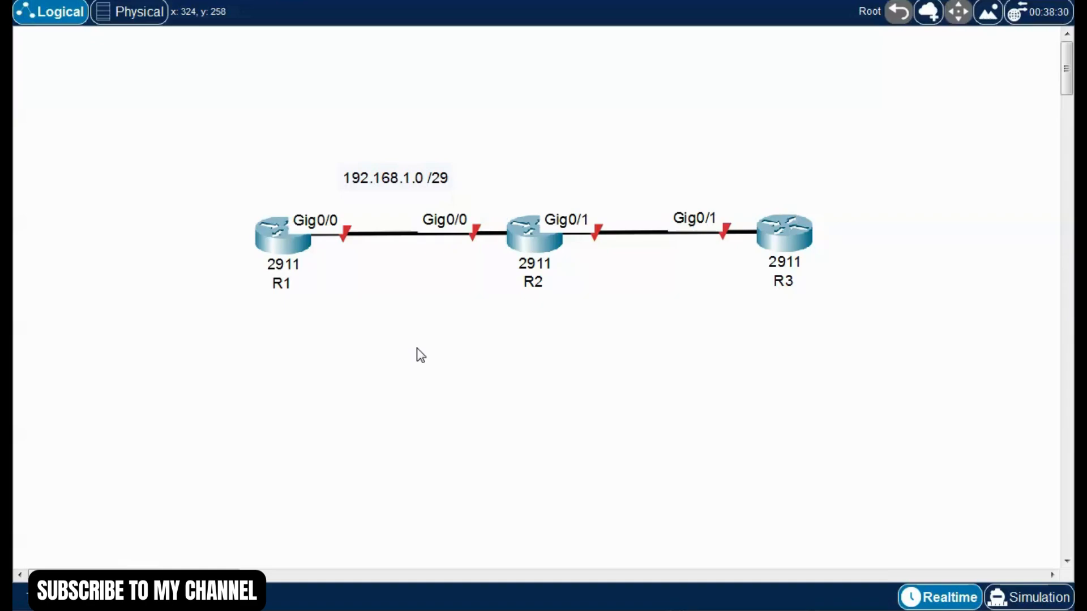
{"action": "left_click", "coordinate": [417, 185]}
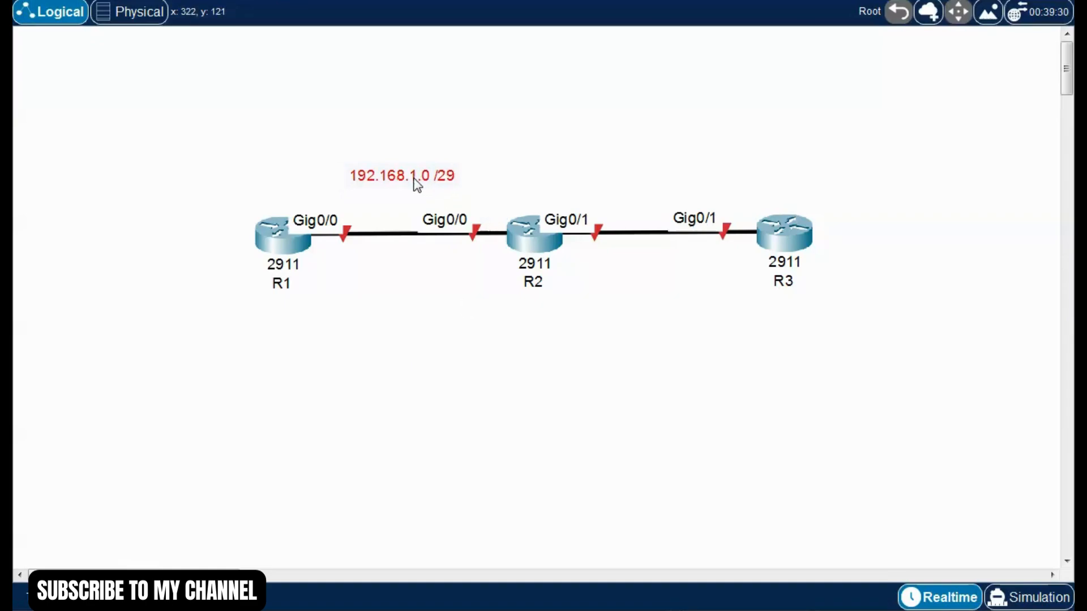
{"action": "left_click", "coordinate": [415, 340]}
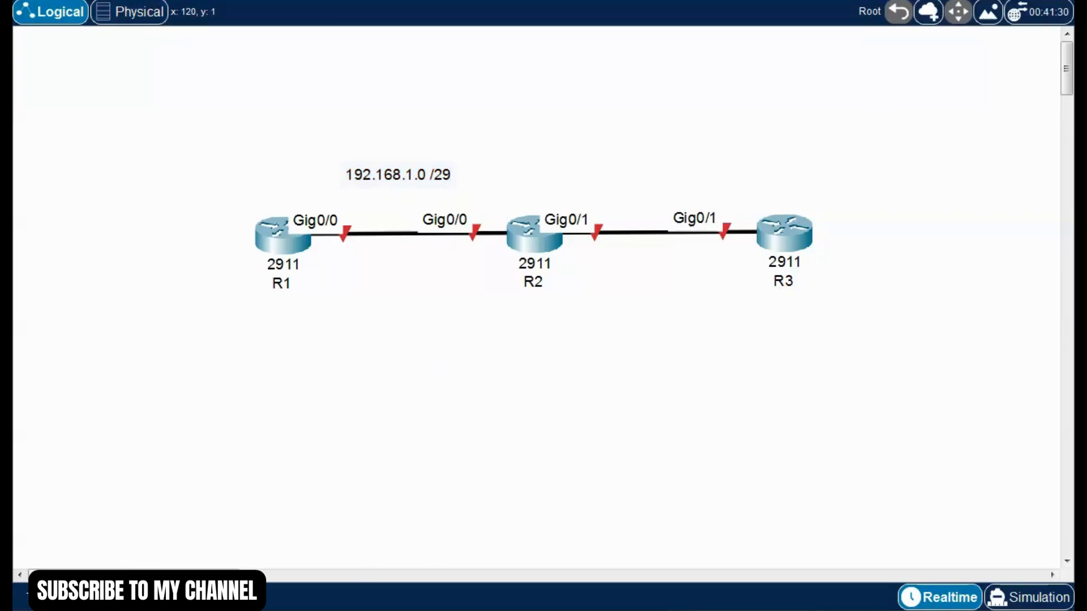
Add the note 192.168.1.8 /29 above the link between R2 and R3
{"action": "key", "text": "n"}
{"action": "left_click", "coordinate": [630, 173]}
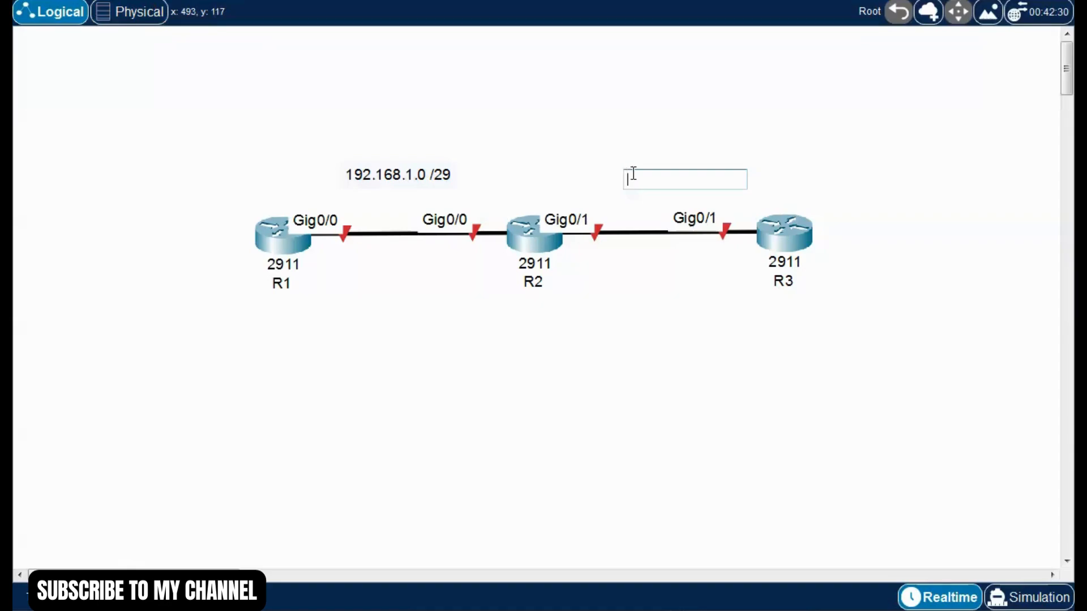
{"action": "type", "text": "192.168.1"}
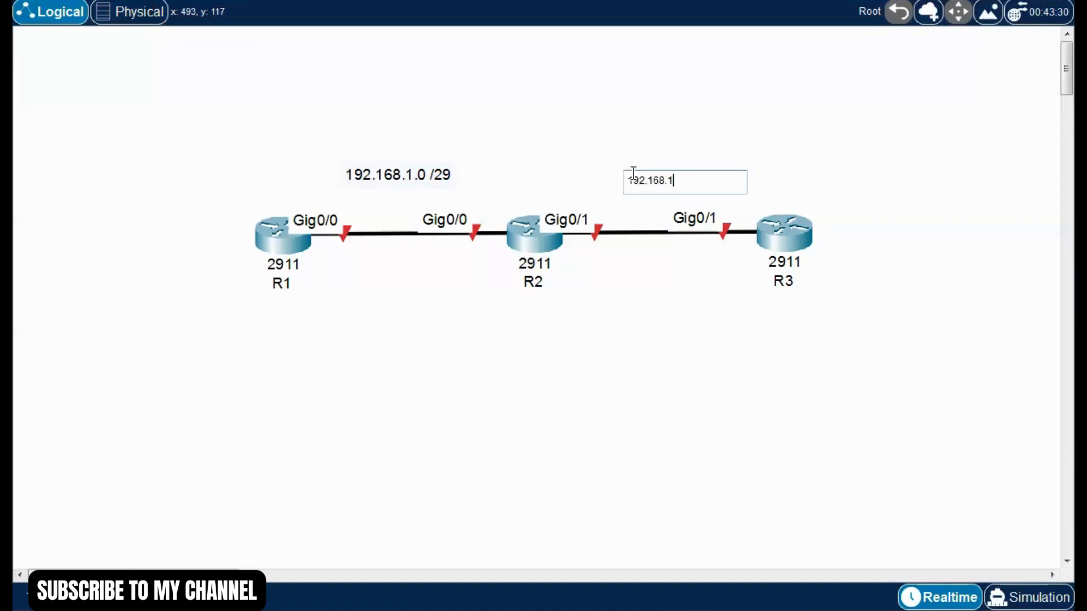
{"action": "type", "text": ".8 /29"}
{"action": "left_click", "coordinate": [651, 311]}
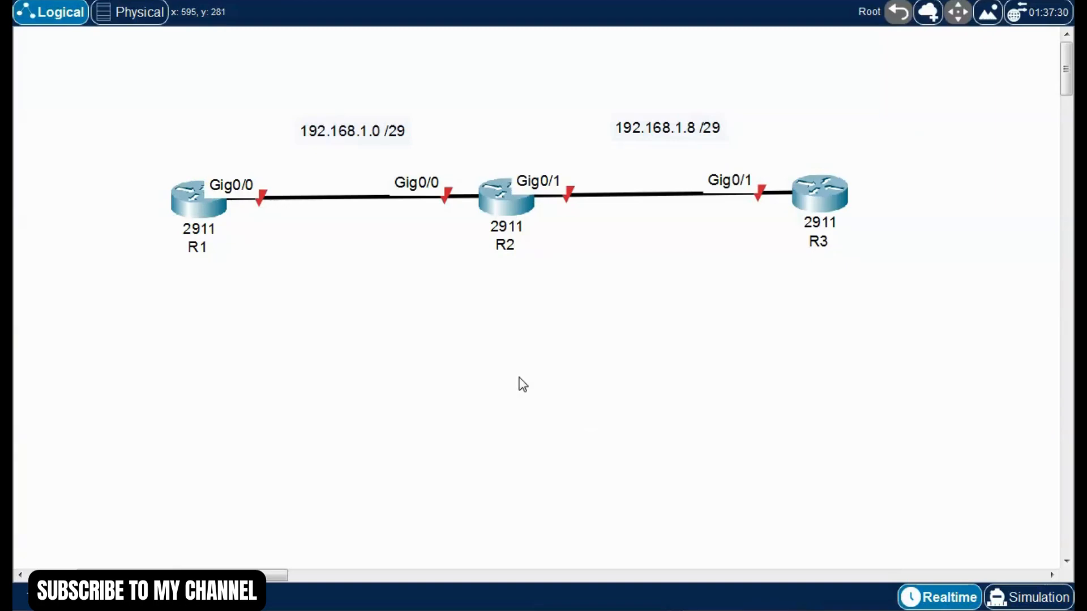
Open R1's command-line interface and reposition its window away from the R1 icon
{"action": "key", "text": "n"}
{"action": "left_click_drag", "start_coordinate": [143, 156], "coordinate": [243, 286]}
{"action": "left_click", "coordinate": [193, 207]}
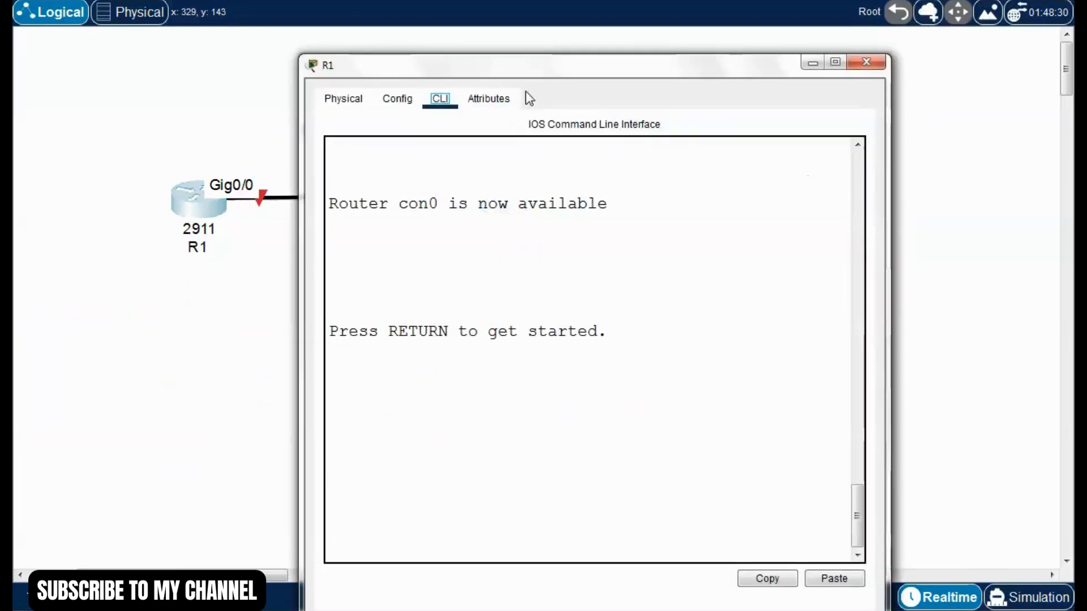
{"action": "left_click_drag", "start_coordinate": [550, 70], "coordinate": [582, 41]}
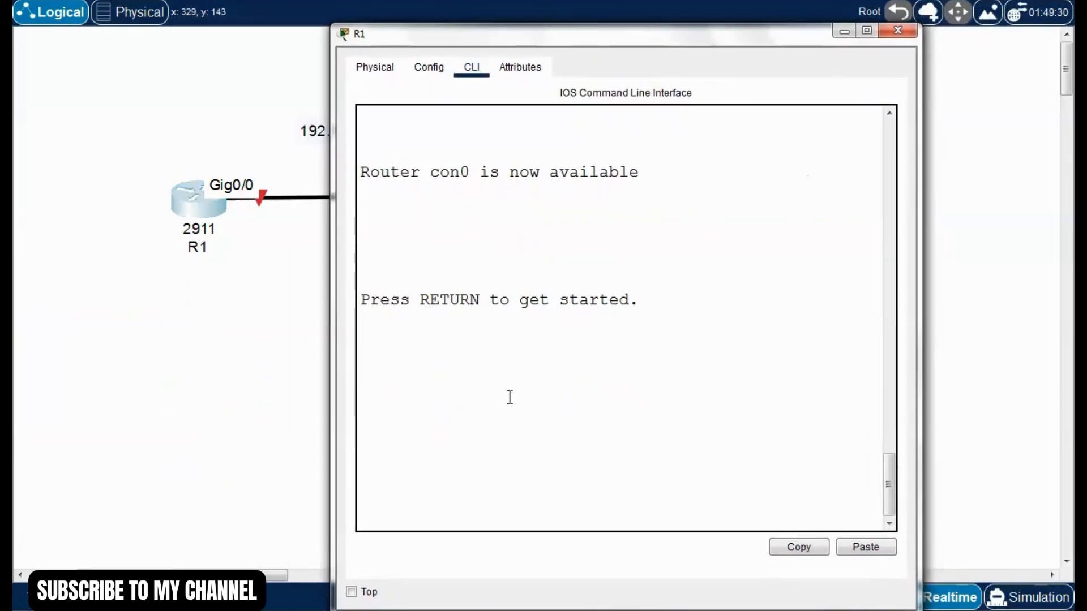
Start R1's console session, enter privileged mode with enable and global configuration mode with conf t
{"action": "key", "text": "Return"}
{"action": "type", "text": "enable"}
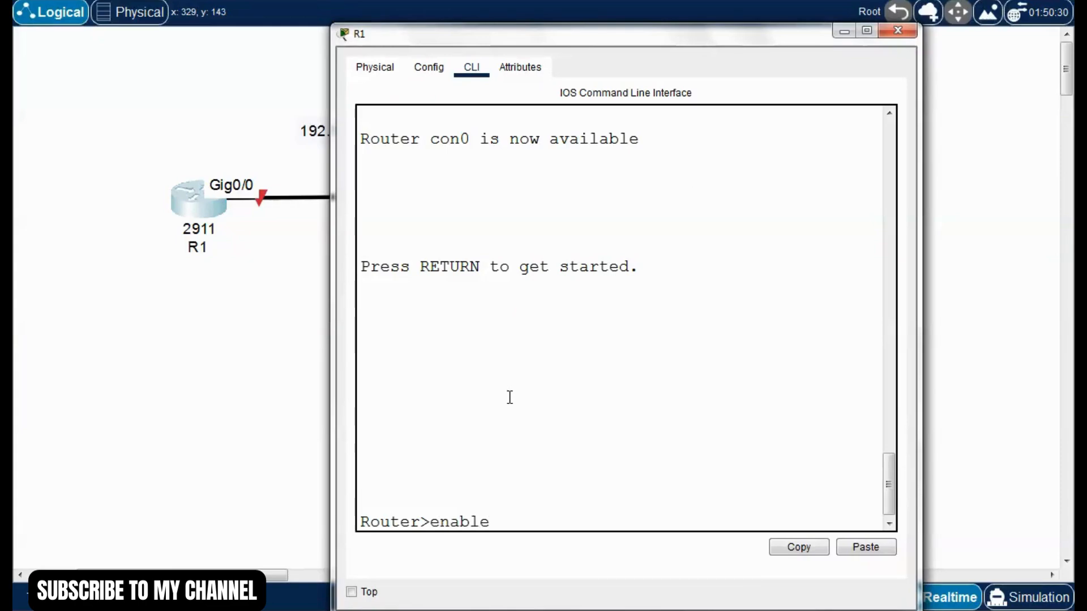
{"action": "key", "text": "Return"}
{"action": "type", "text": "conf"}
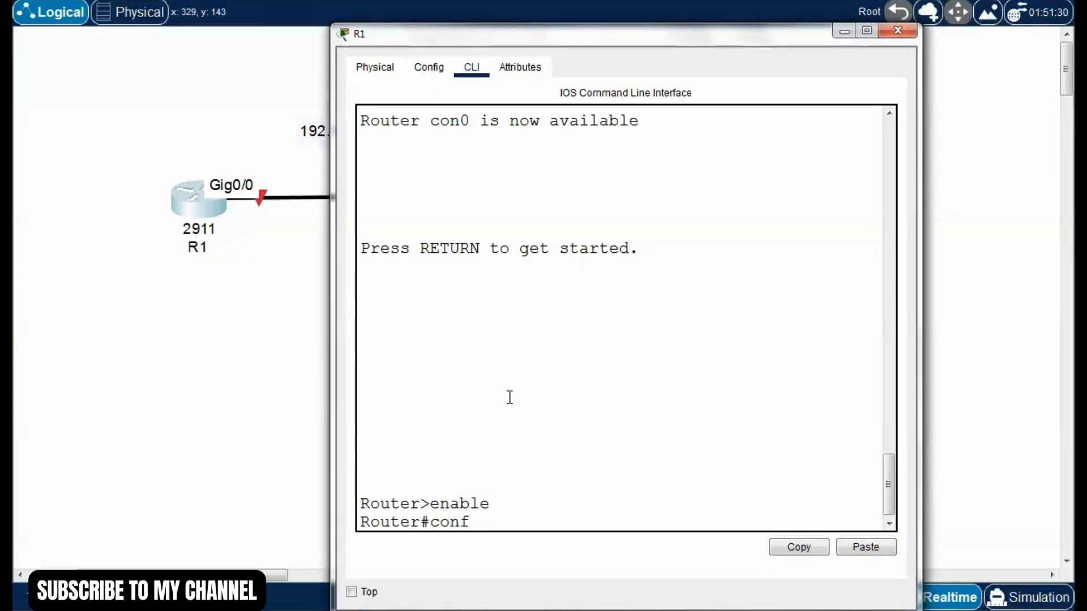
{"action": "type", "text": " t"}
{"action": "key", "text": "Return"}
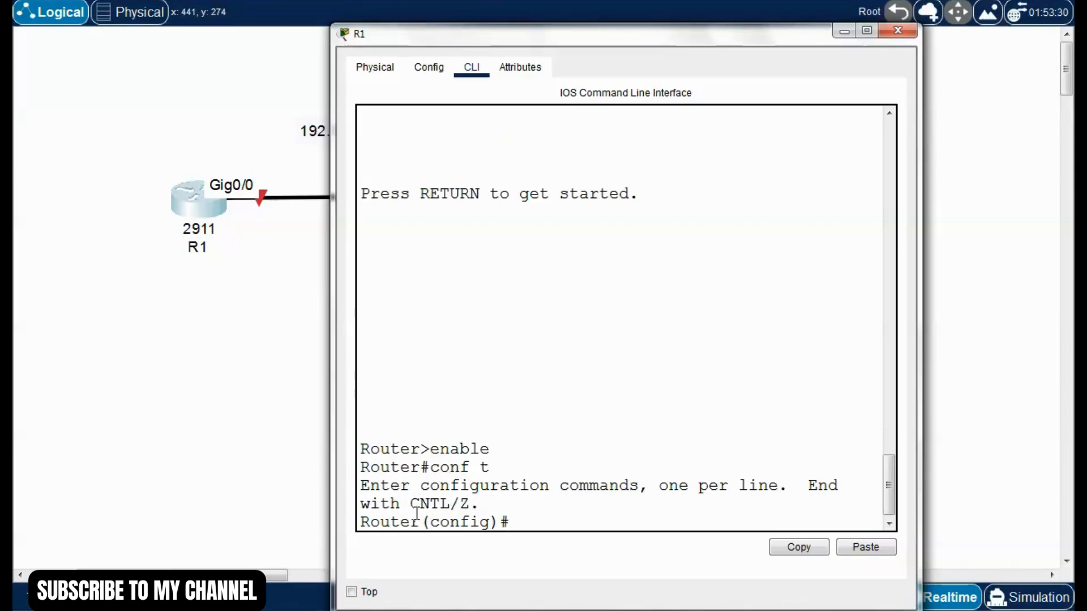
Set the router's hostname to R1 in global configuration mode
{"action": "type", "text": "hostname"}
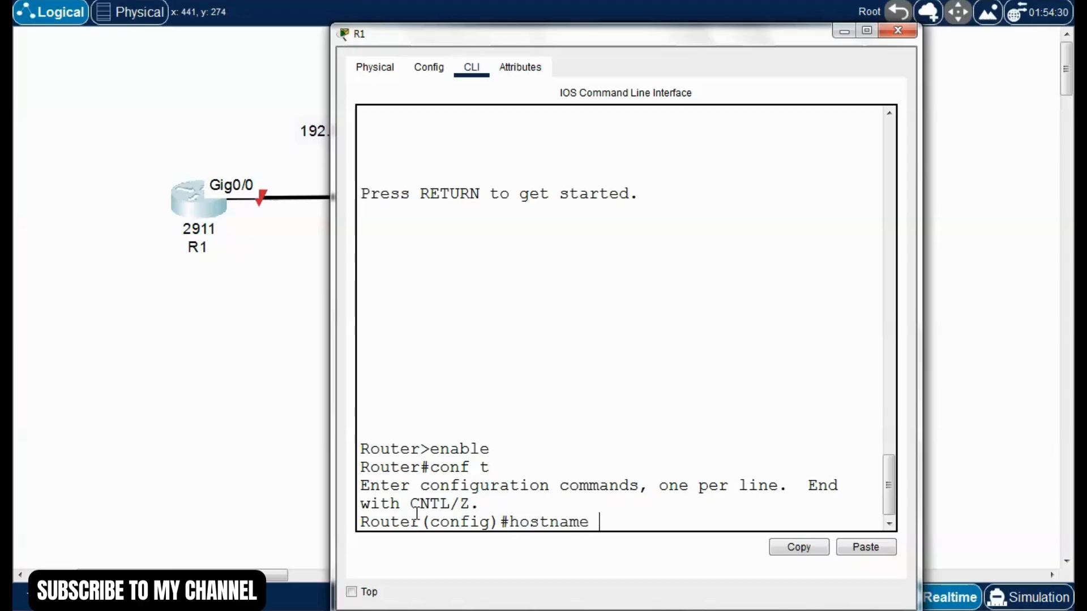
{"action": "type", "text": " R1"}
{"action": "key", "text": "Return"}
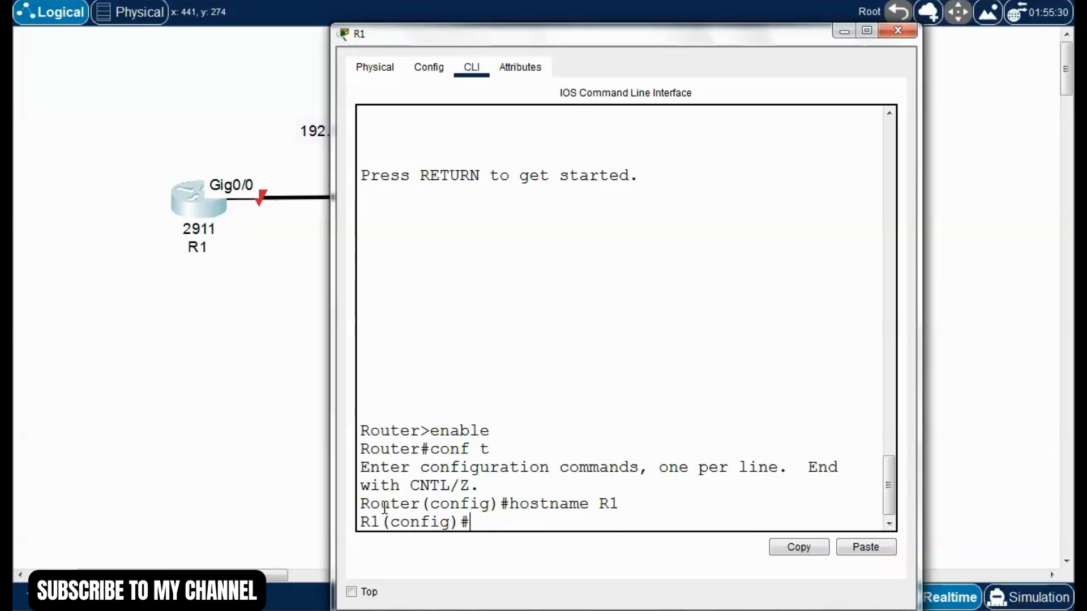
{"action": "left_click_drag", "start_coordinate": [420, 506], "coordinate": [390, 526]}
{"action": "left_click", "coordinate": [487, 519]}
Enter interface g0/0 on R1 and assign it IP address 192.168.1.1 with subnet mask 255.255.255.248
{"action": "type", "text": "int g0"}
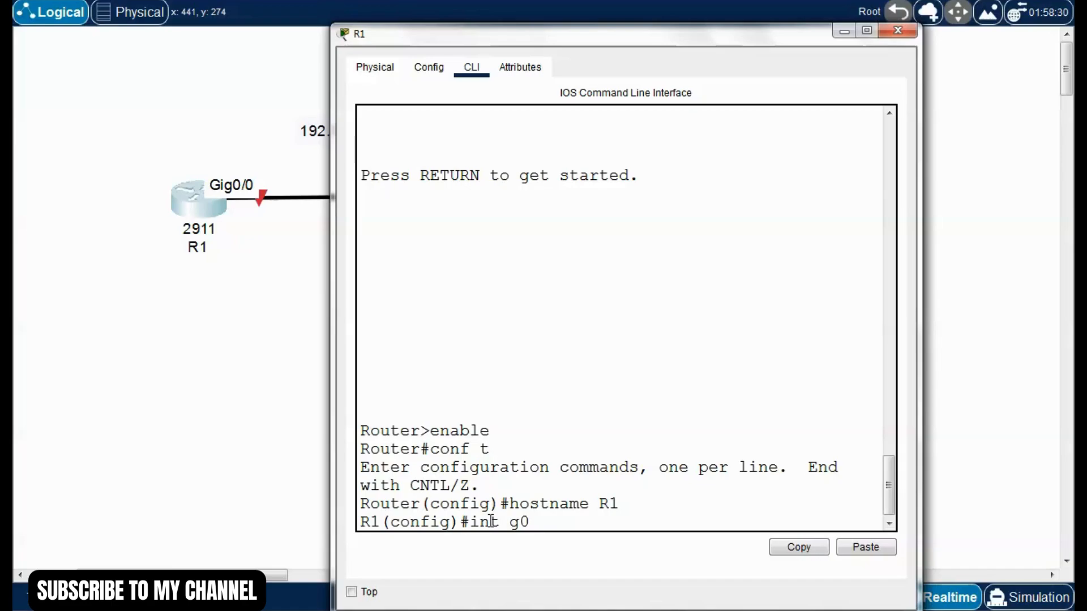
{"action": "type", "text": "/0"}
{"action": "key", "text": "Return"}
{"action": "type", "text": "p a"}
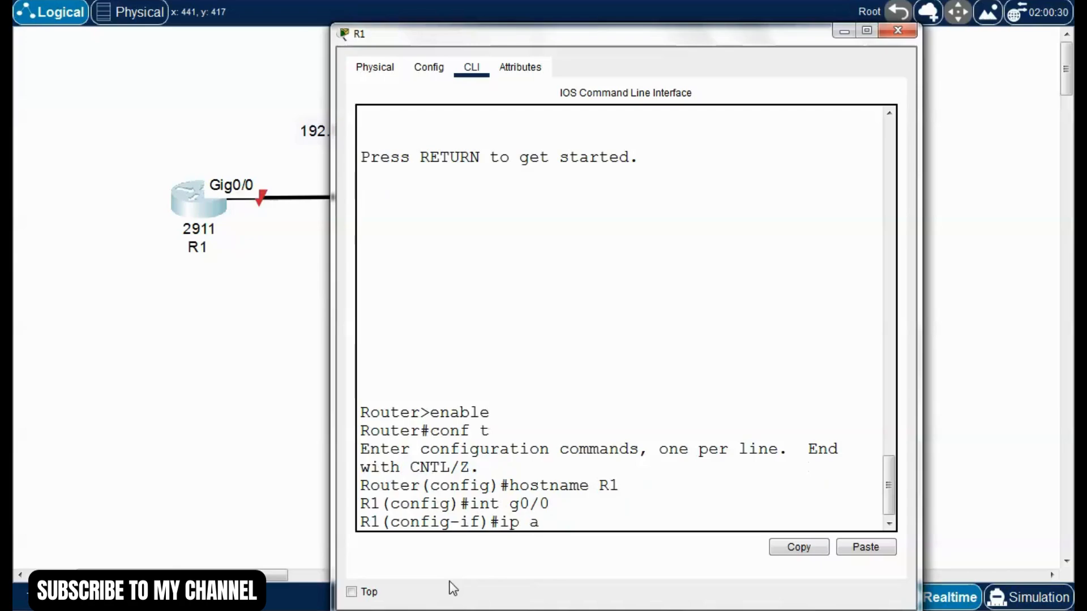
{"action": "type", "text": "ddress 19"}
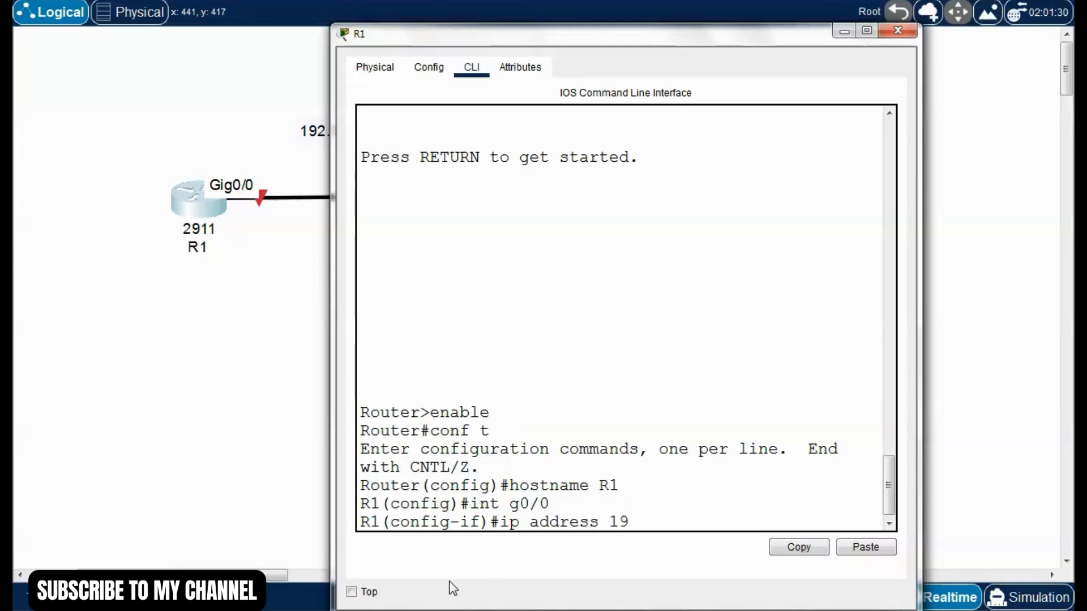
{"action": "type", "text": "2.168.1.1 255.25"}
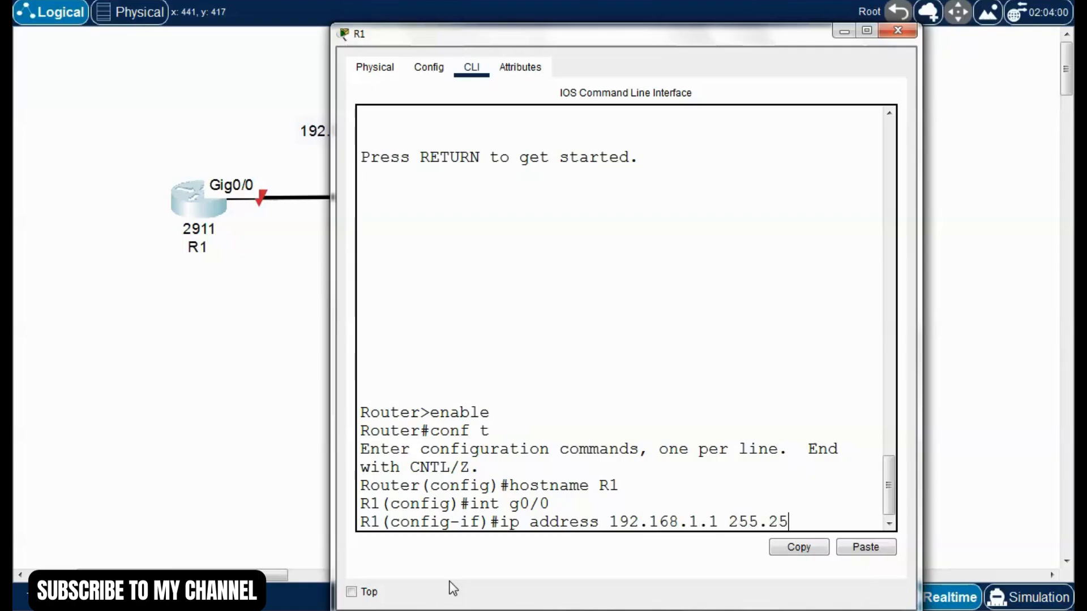
{"action": "type", "text": "5.255.248"}
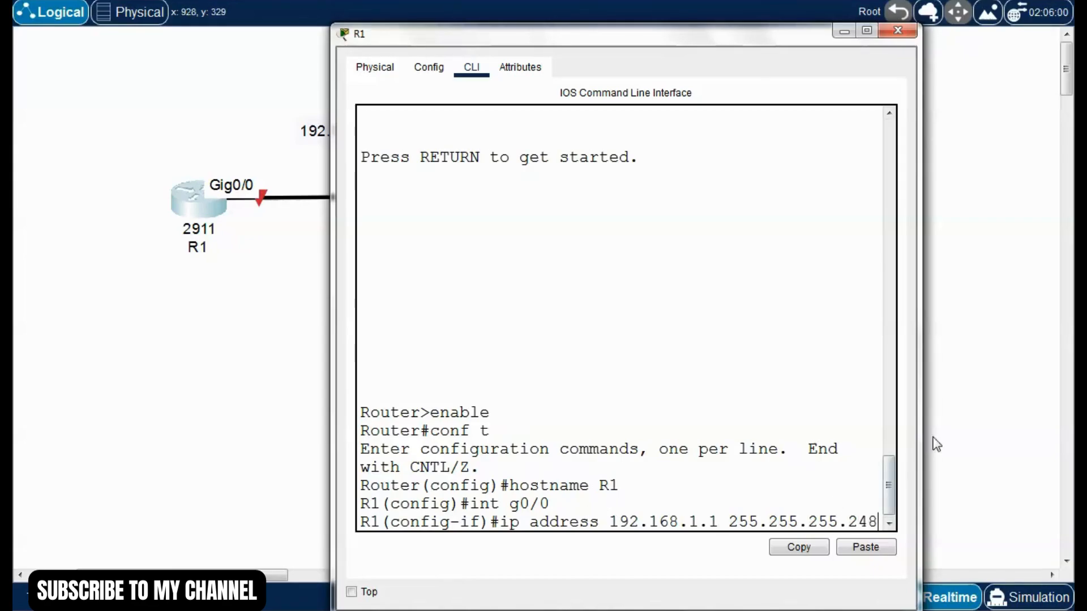
{"action": "left_click_drag", "start_coordinate": [918, 422], "coordinate": [947, 422]}
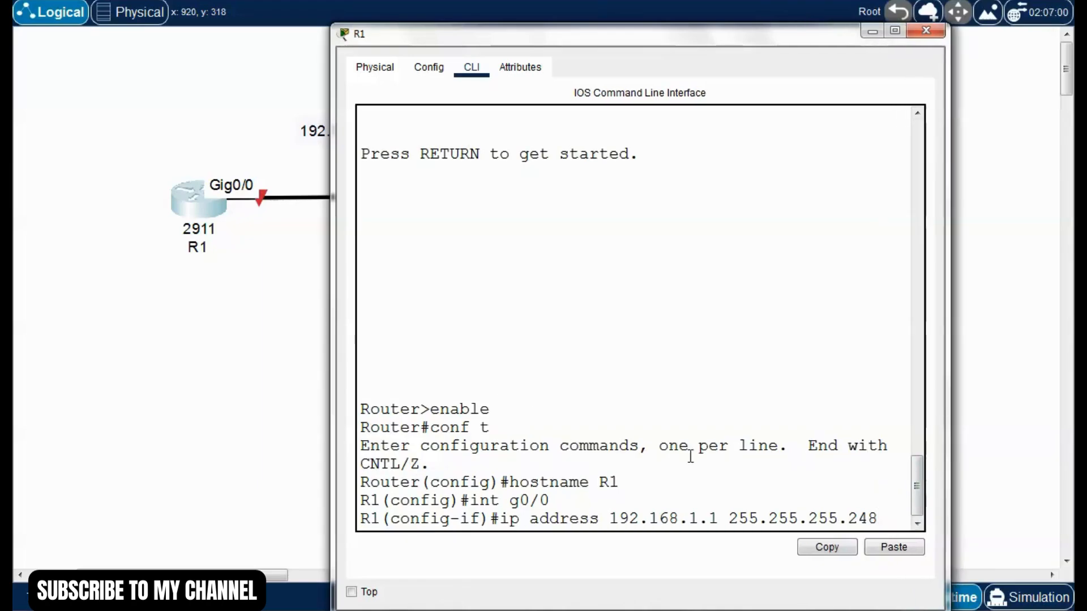
{"action": "left_click_drag", "start_coordinate": [757, 40], "coordinate": [744, 40]}
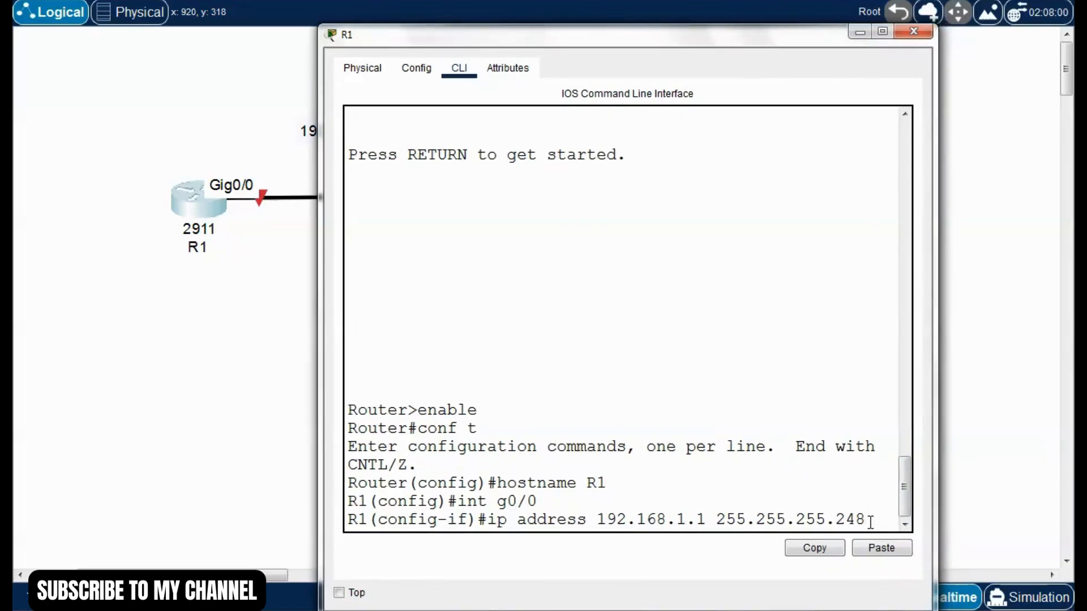
{"action": "key", "text": "Return"}
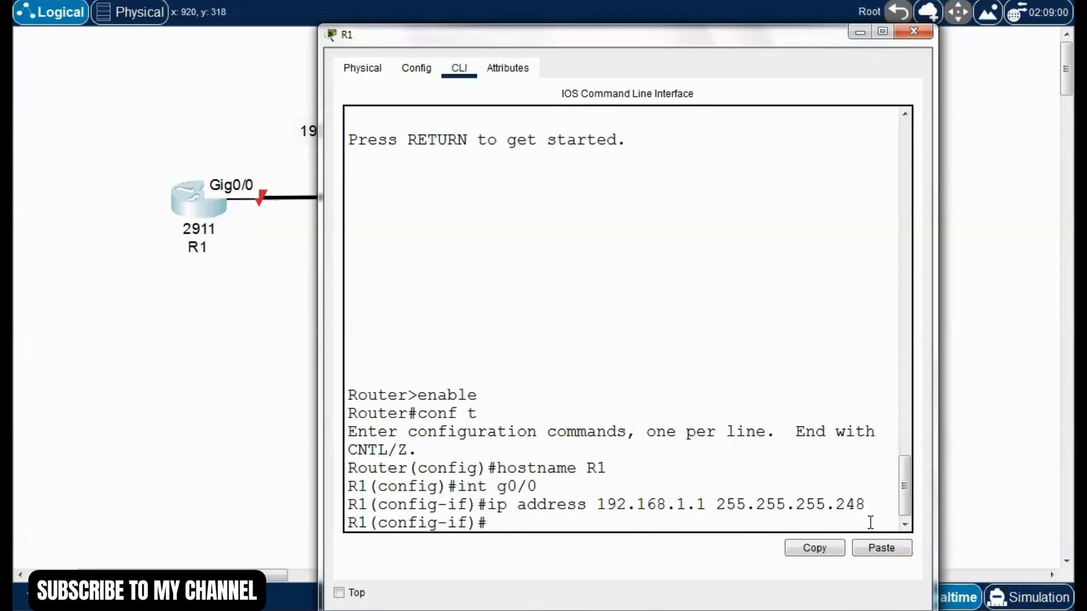
Enable R1's g0/0 interface with no shutdown
{"action": "type", "text": "no shutodown"}
{"action": "key", "text": "Return"}
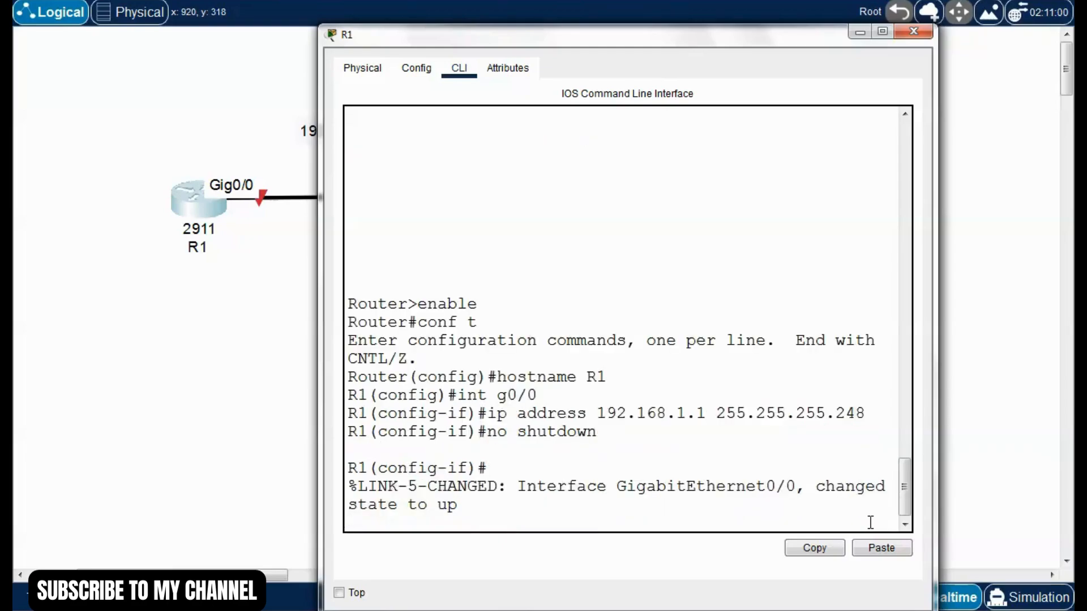
{"action": "key", "text": "Return"}
Return R1 to privileged mode, save its configuration with write and close its window
{"action": "key", "text": "ctrl+z"}
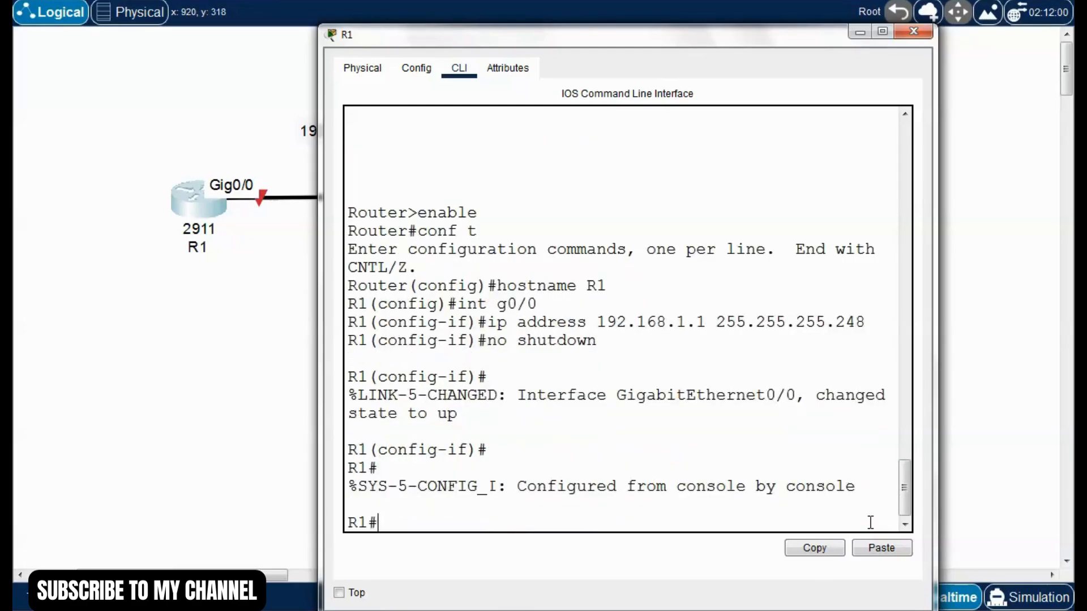
{"action": "type", "text": "write"}
{"action": "key", "text": "Return"}
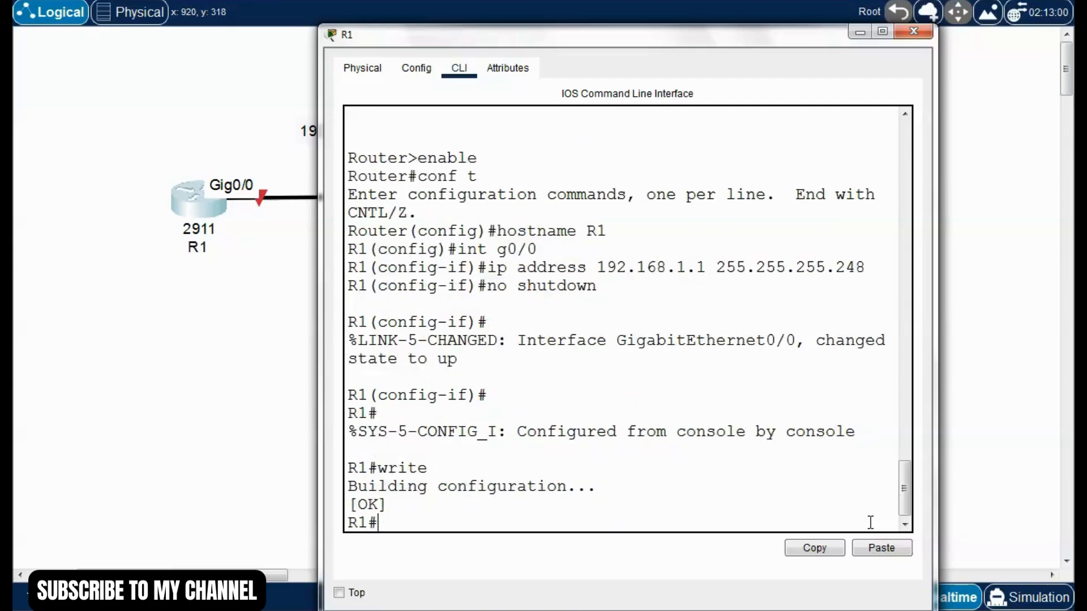
{"action": "left_click", "coordinate": [914, 31]}
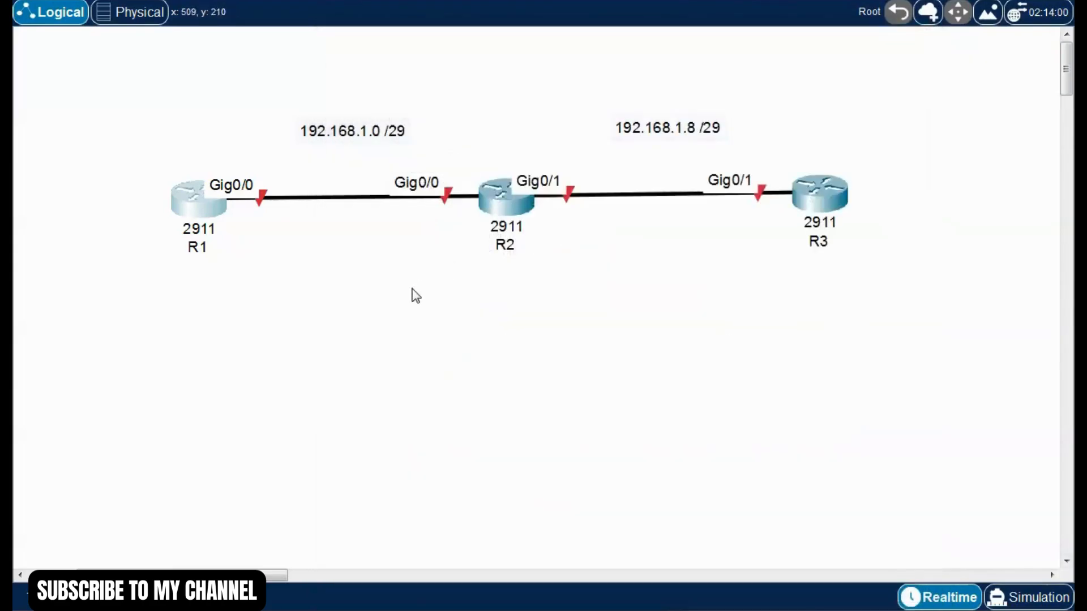
Open R2's command-line interface and enter global configuration mode with enable and conf t
{"action": "left_click", "coordinate": [506, 199]}
{"action": "left_click_drag", "start_coordinate": [542, 71], "coordinate": [696, 26]}
{"action": "left_click", "coordinate": [597, 54]}
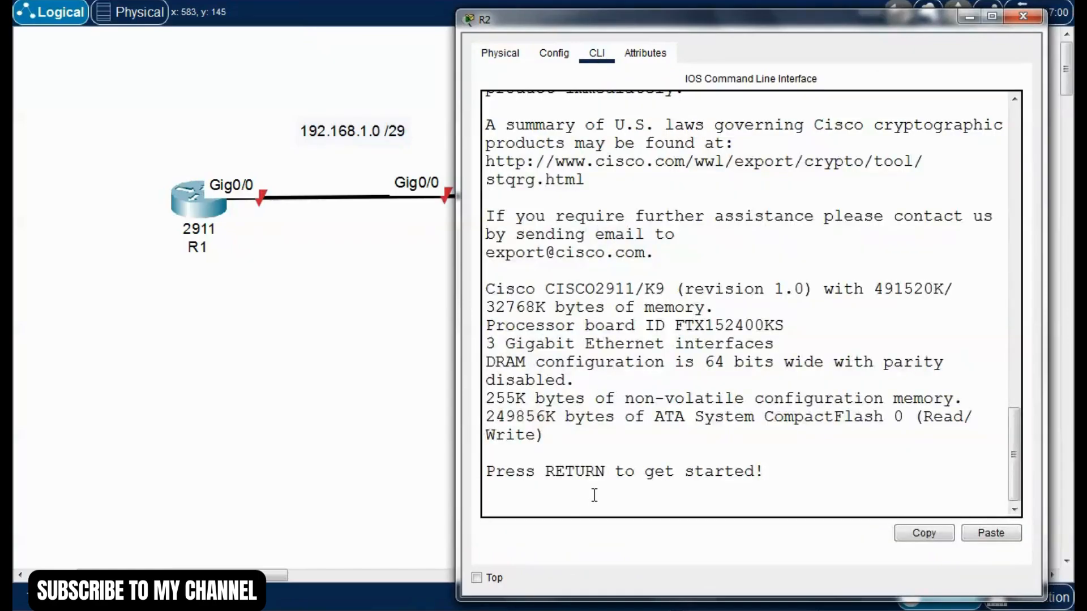
{"action": "key", "text": "Return"}
{"action": "type", "text": "enable"}
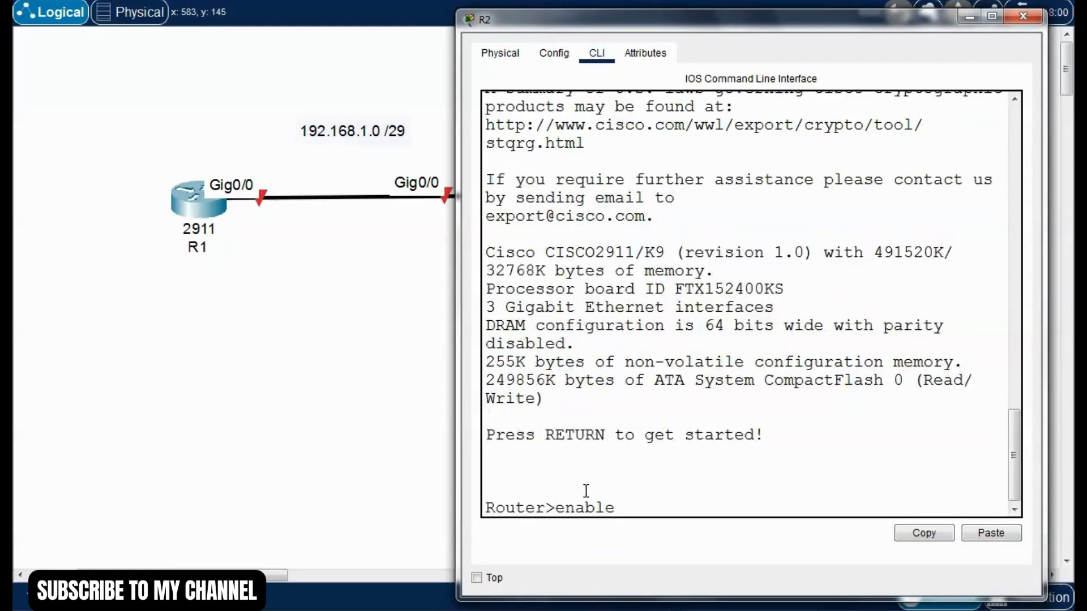
{"action": "key", "text": "Return"}
{"action": "type", "text": "conf"}
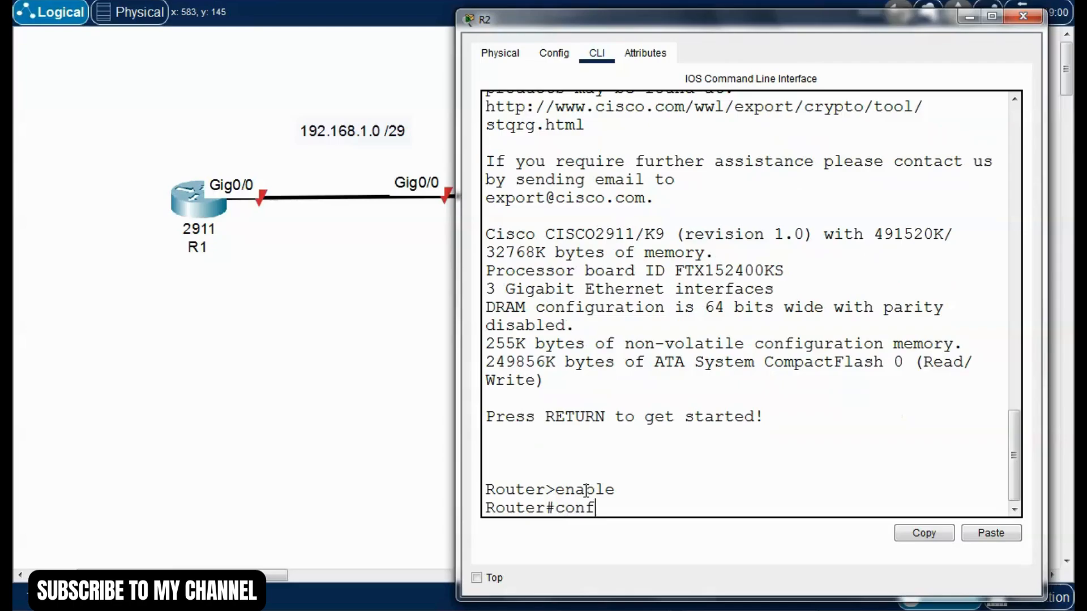
{"action": "type", "text": " t"}
{"action": "key", "text": "Return"}
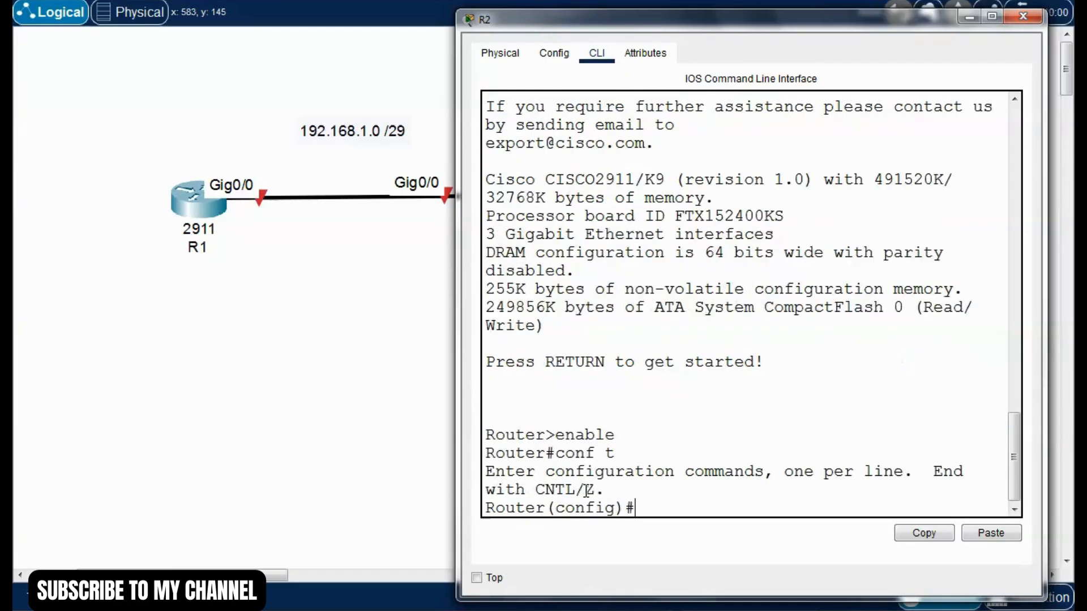
Set the second router's hostname to R2
{"action": "type", "text": "hostname"}
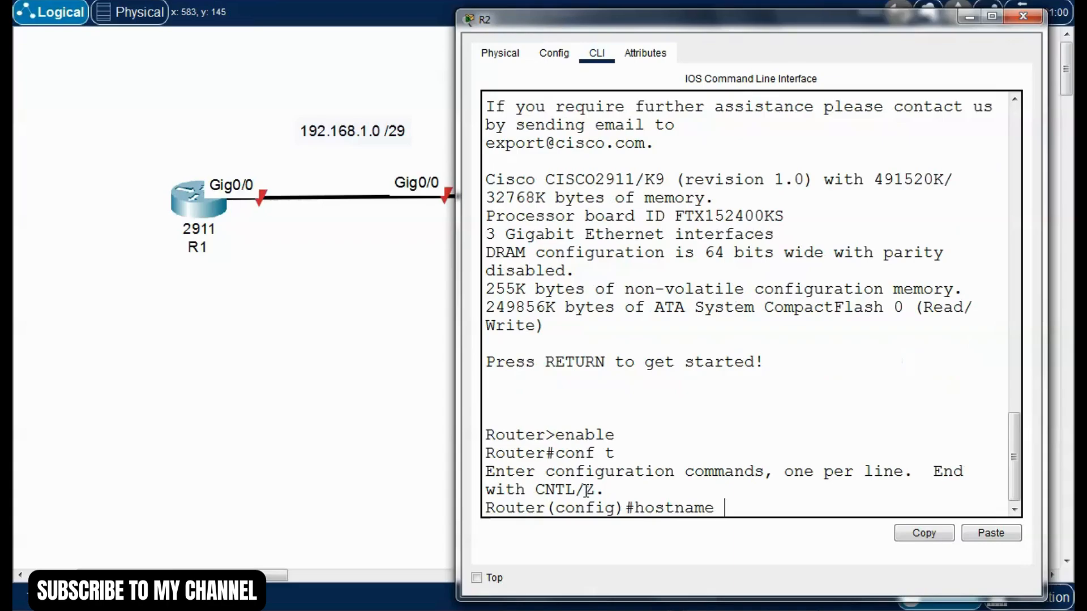
{"action": "type", "text": " R2"}
{"action": "key", "text": "Return"}
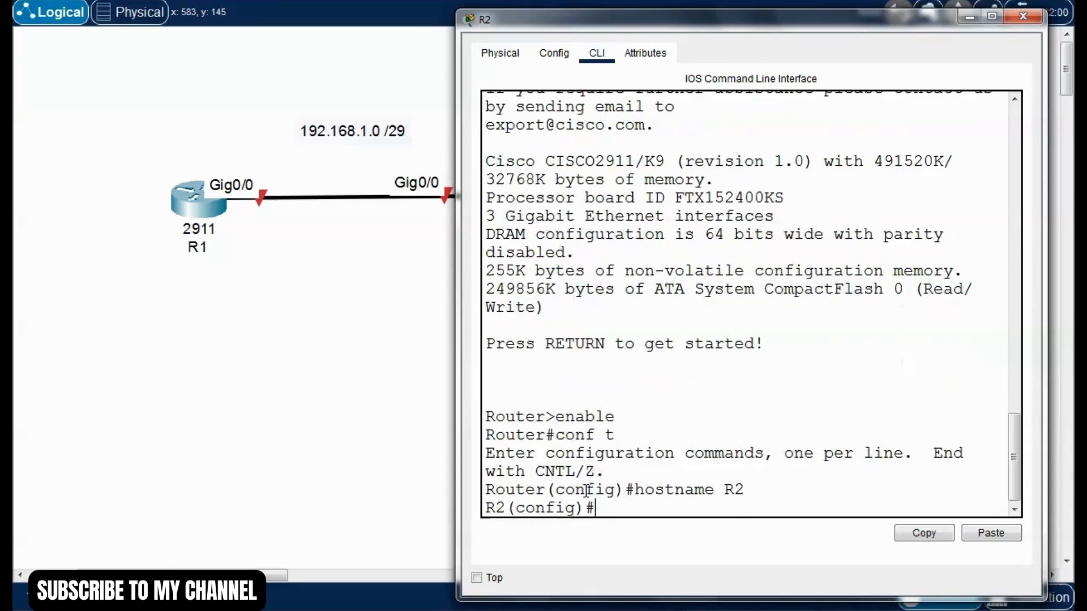
Enter interface g0/0 on R2 and assign it IP address 192.168.1.2 with subnet mask 255.255.255.248
{"action": "type", "text": "int g0/0"}
{"action": "key", "text": "Return"}
{"action": "type", "text": "ip a"}
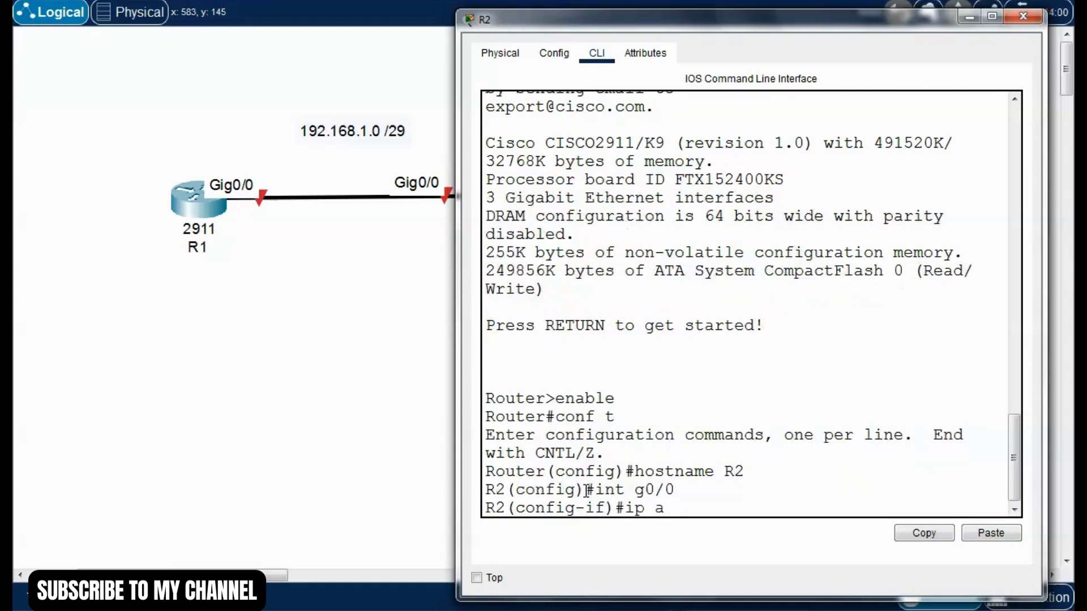
{"action": "type", "text": "ddress 1"}
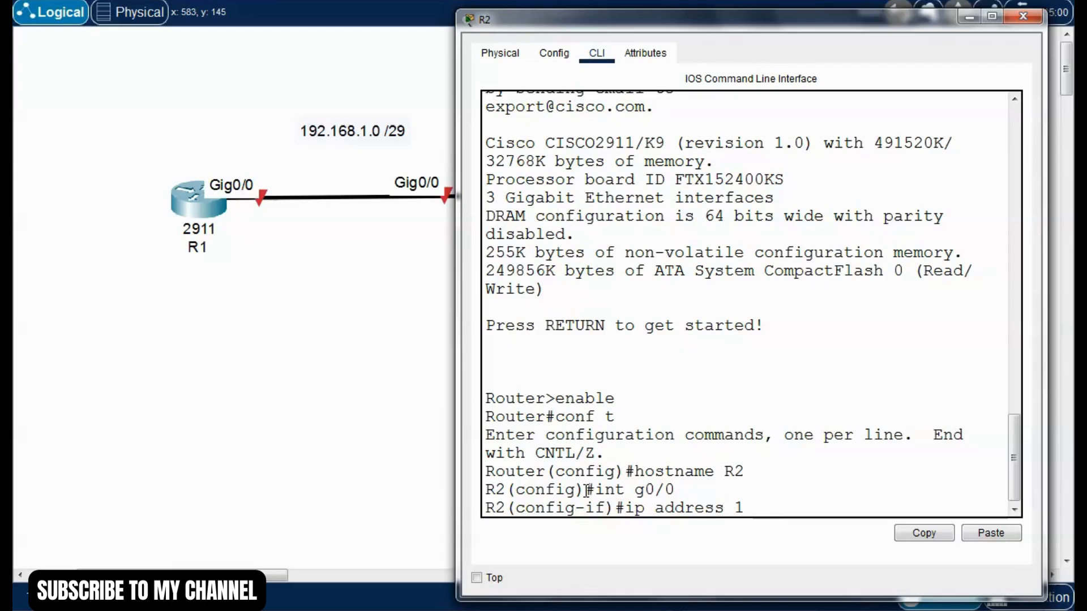
{"action": "type", "text": "92.168.1."}
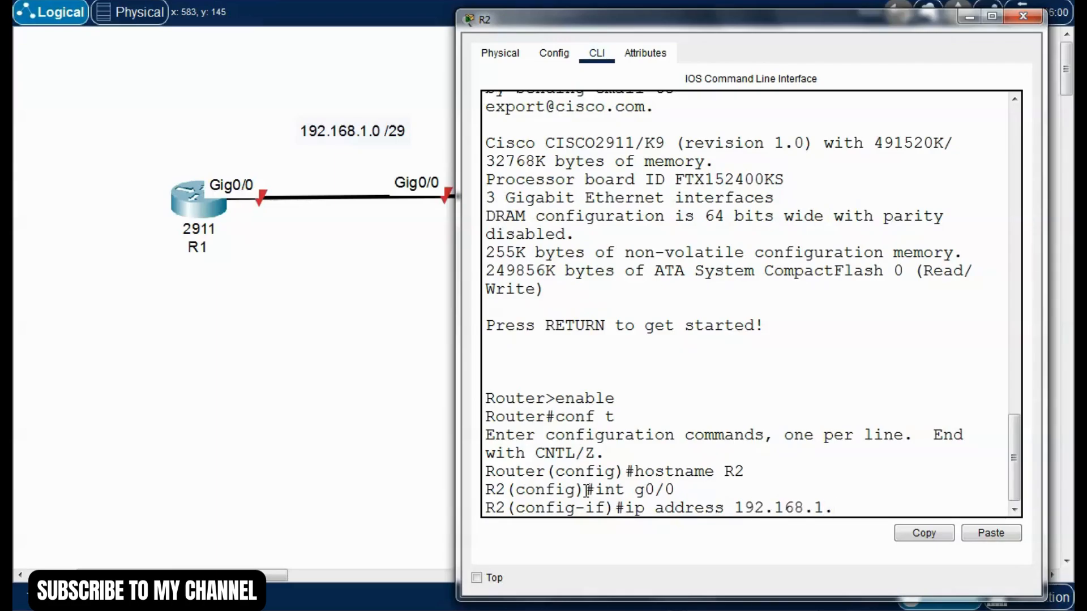
{"action": "type", "text": "2 255.255.255.248"}
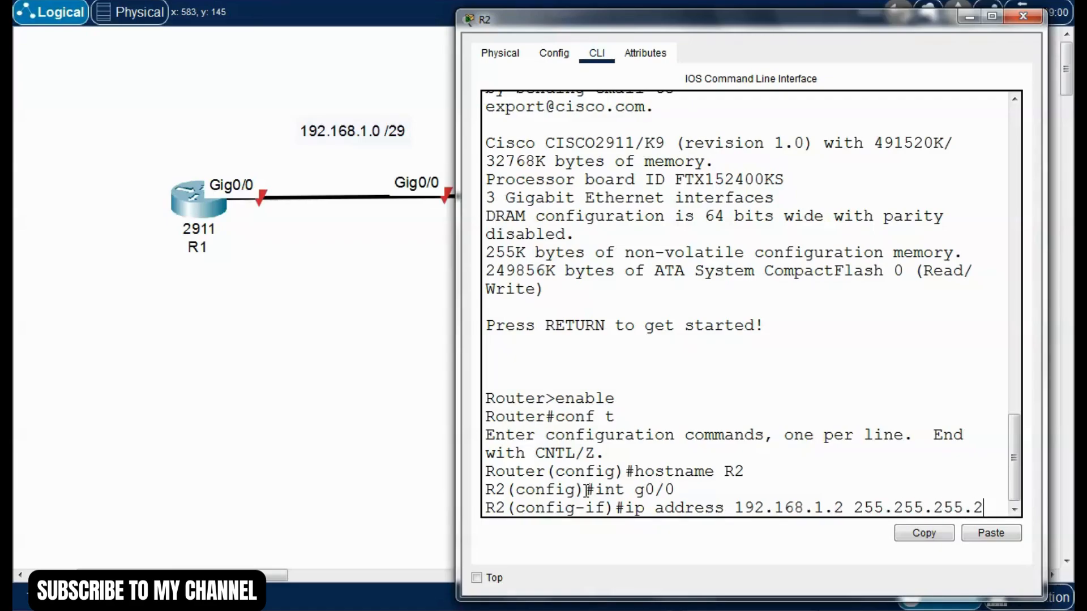
{"action": "key", "text": "Return"}
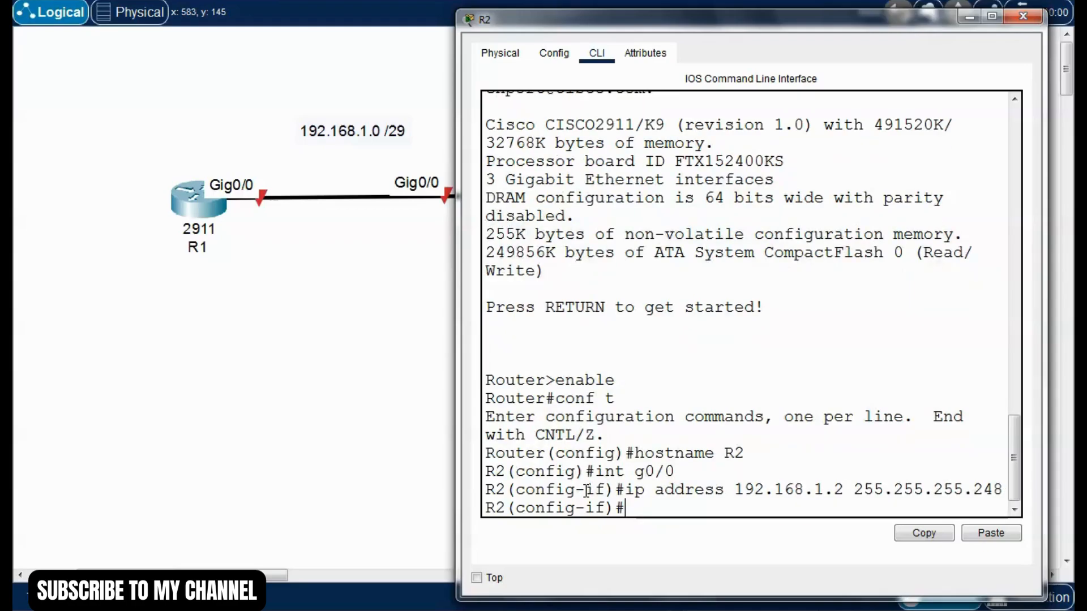
Enable R2's g0/0 interface with no shutdown
{"action": "type", "text": "no"}
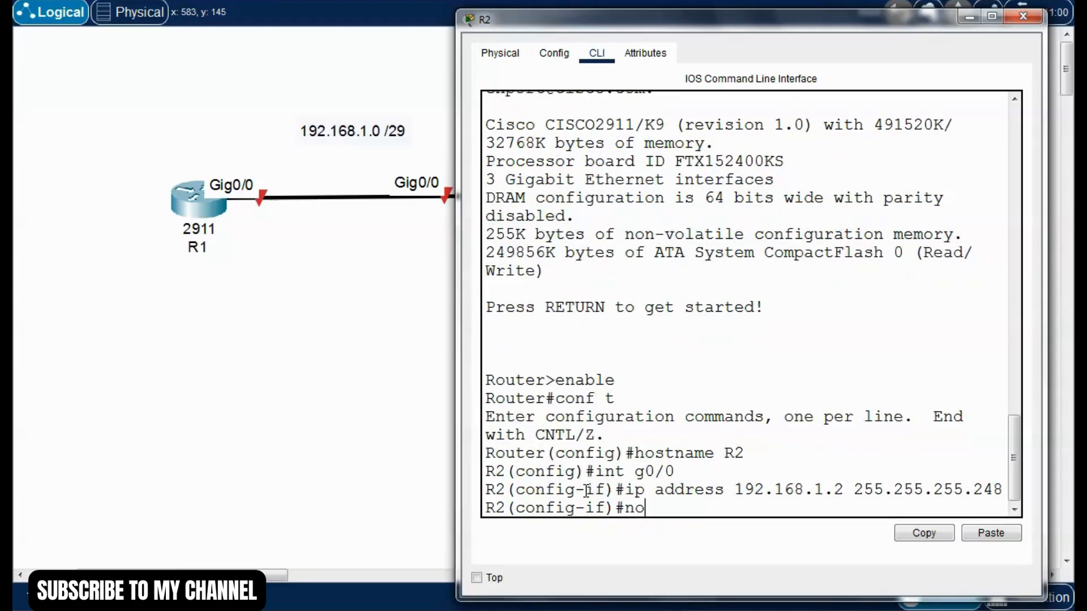
{"action": "type", "text": " shut"}
{"action": "key", "text": "Tab"}
{"action": "key", "text": "Return"}
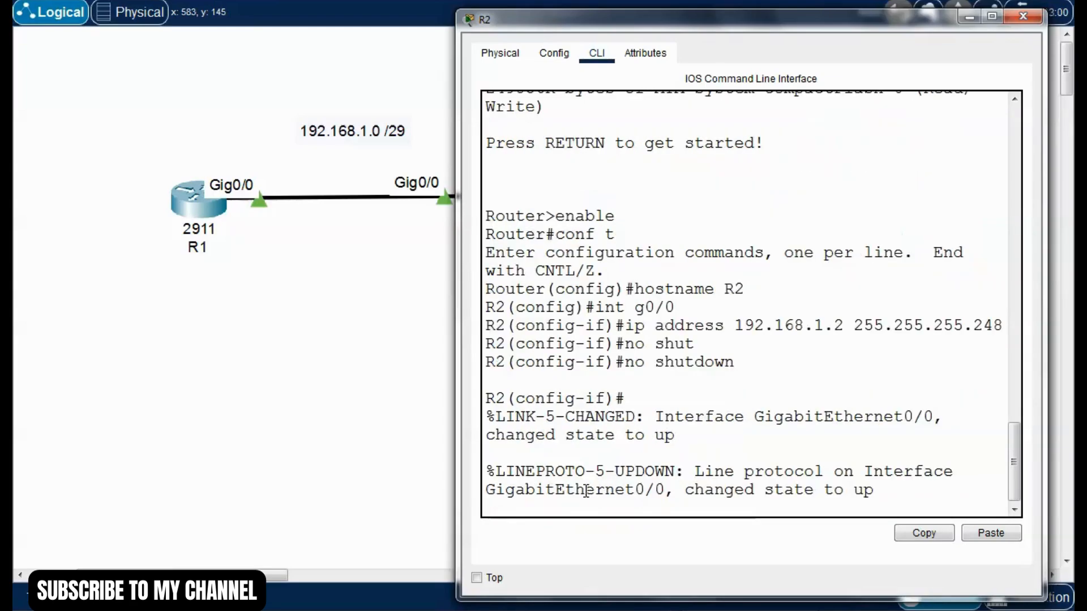
Leave R2's g0/0 configuration and assign IP address 192.168.1.9 with subnet mask 255.255.255.248 to interface g0/1
{"action": "left_click_drag", "start_coordinate": [742, 25], "coordinate": [504, 304]}
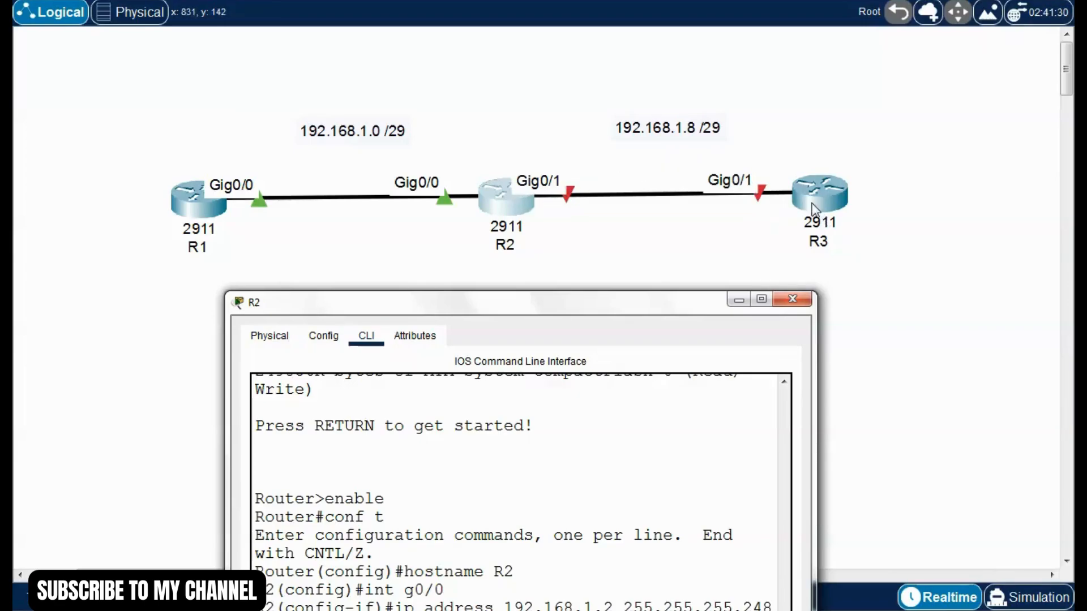
{"action": "left_click_drag", "start_coordinate": [655, 315], "coordinate": [827, 34]}
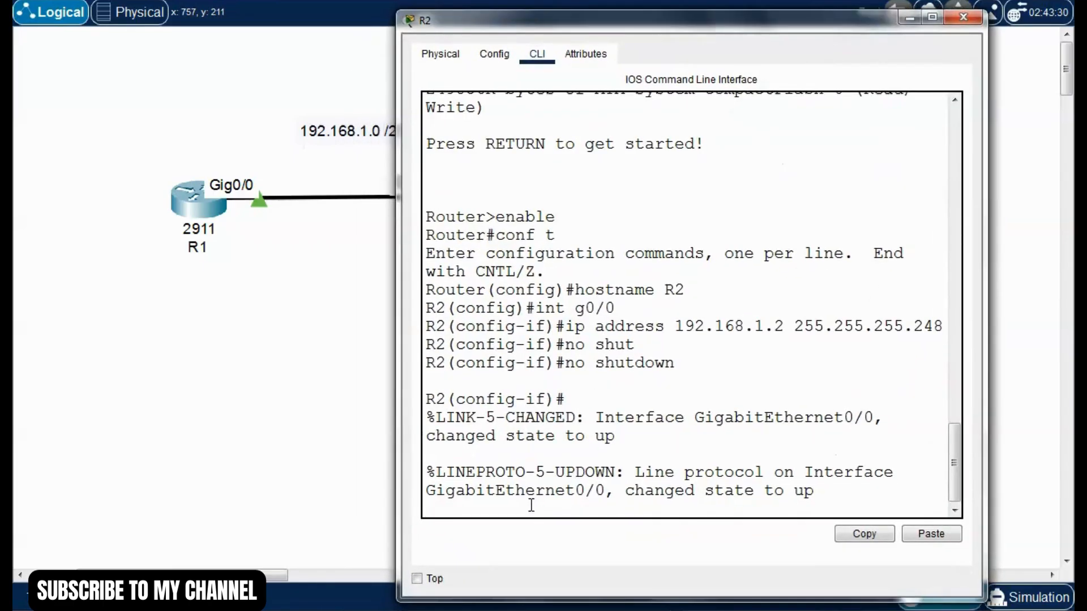
{"action": "key", "text": "Return"}
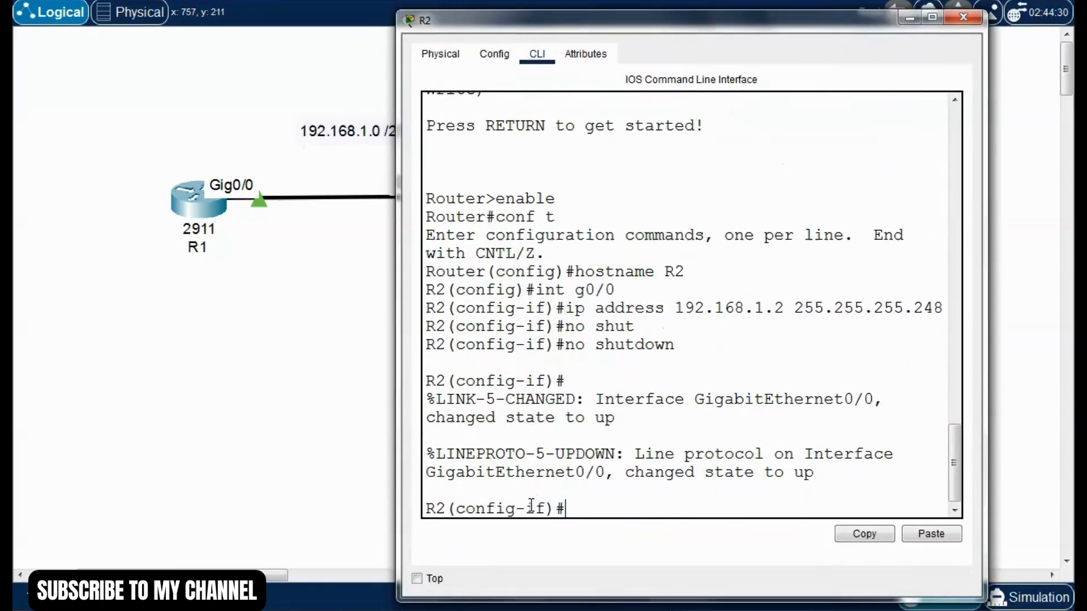
{"action": "type", "text": "exit"}
{"action": "key", "text": "Return"}
{"action": "type", "text": "int g0/1"}
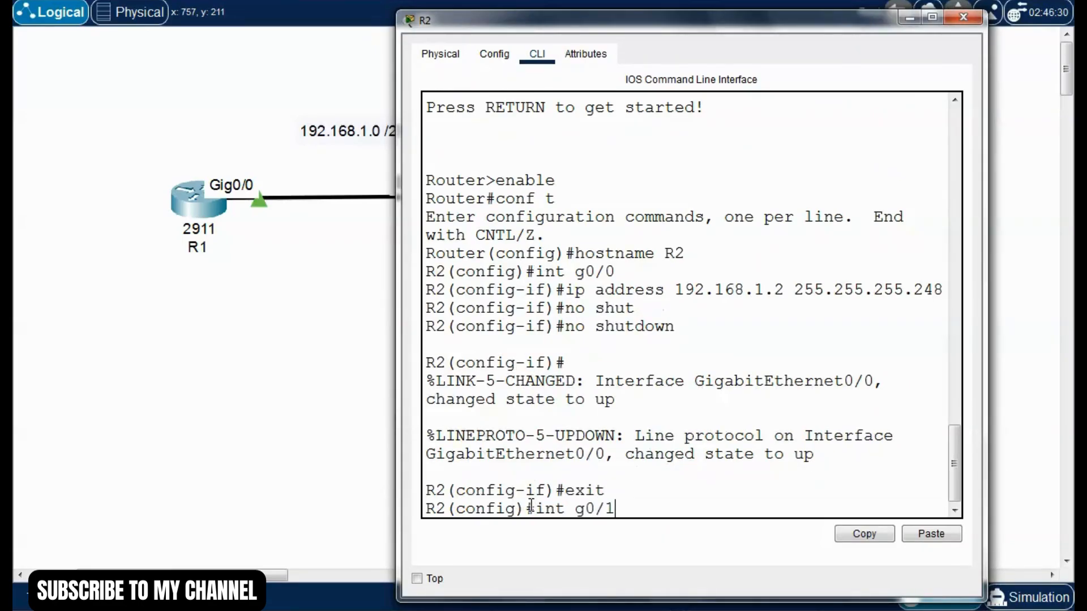
{"action": "key", "text": "Return"}
{"action": "type", "text": "ip add"}
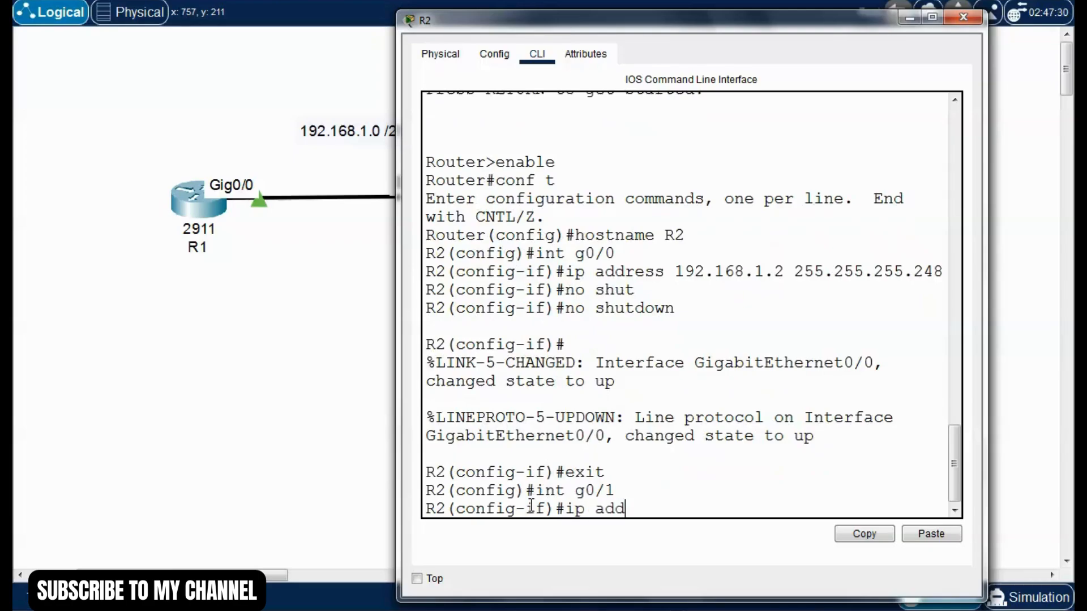
{"action": "type", "text": "ress 192.1"}
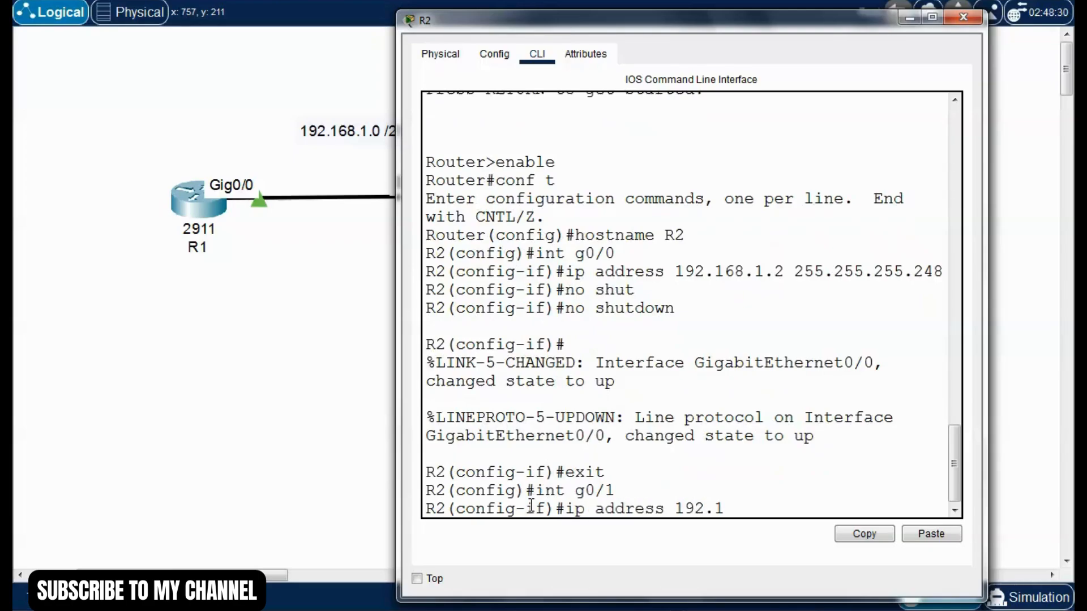
{"action": "type", "text": "68.1.9 255.255.255."}
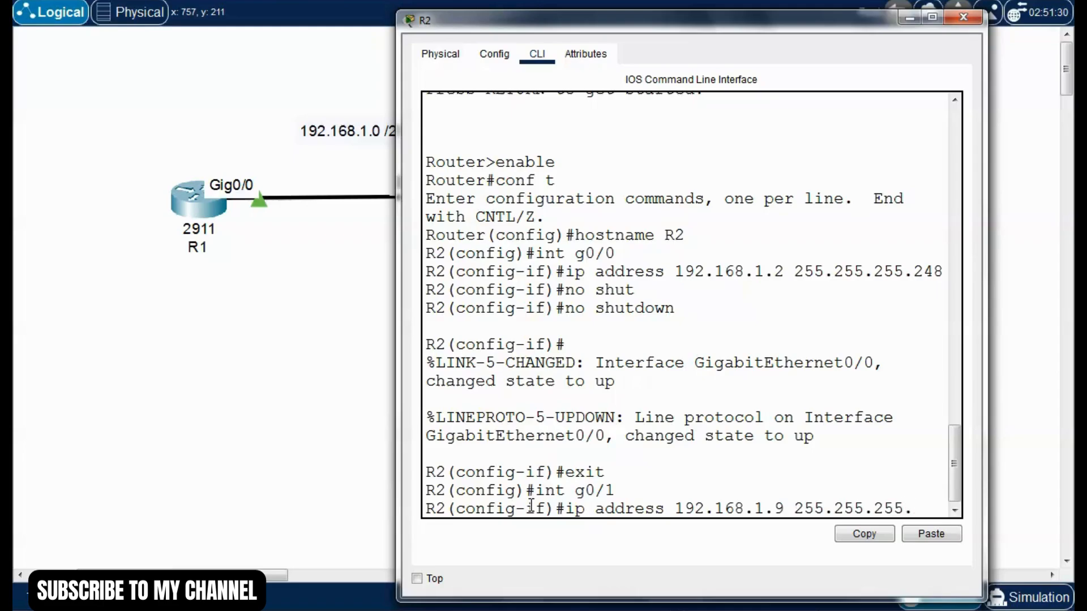
{"action": "type", "text": "248"}
{"action": "key", "text": "Return"}
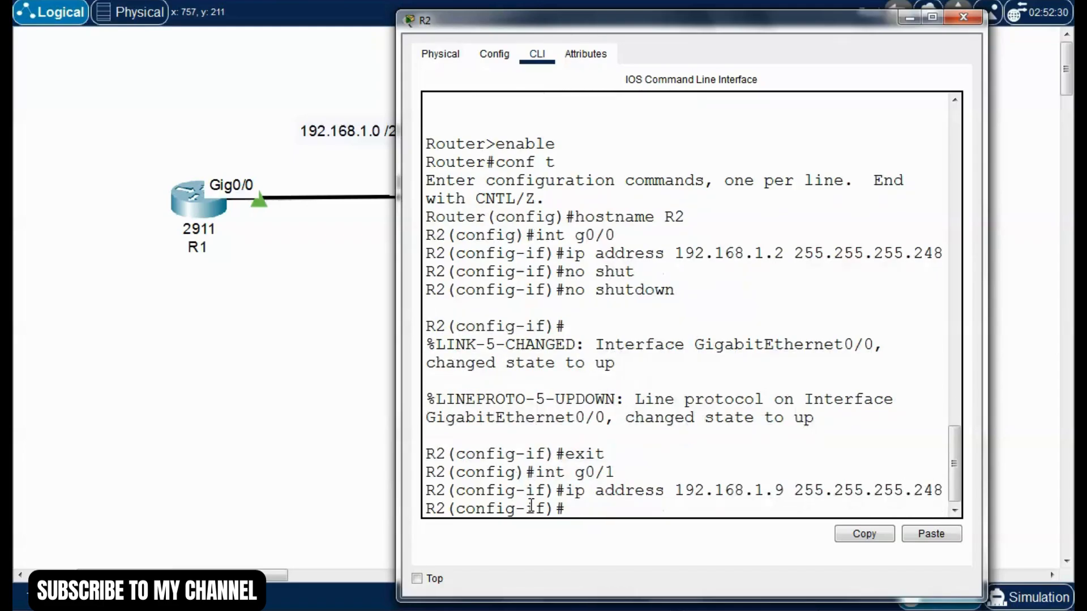
Enable R2's g0/1 interface with no shutdown
{"action": "type", "text": "no shut"}
{"action": "key", "text": "Tab"}
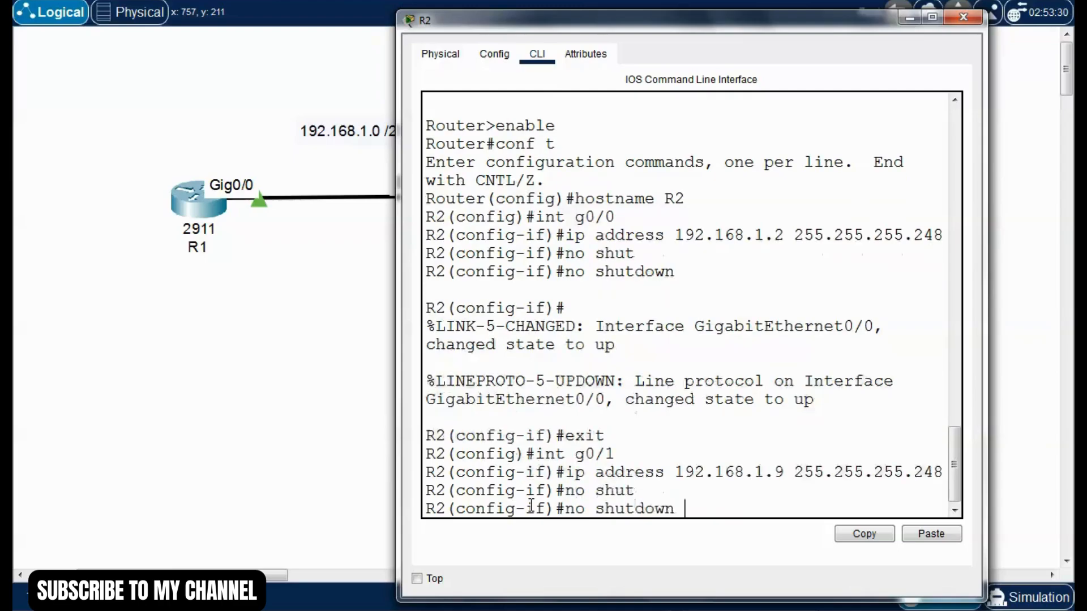
{"action": "key", "text": "Return"}
{"action": "key", "text": "Return"}
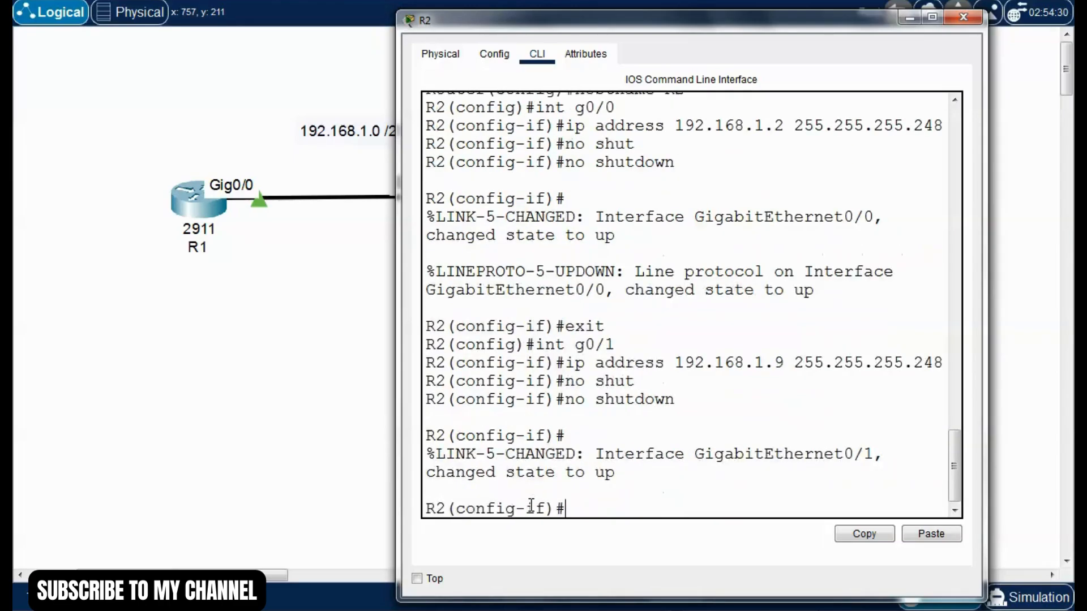
Leave R2's configuration mode, save its configuration with write, and close the R2 window
{"action": "key", "text": "ctrl+z"}
{"action": "type", "text": "write"}
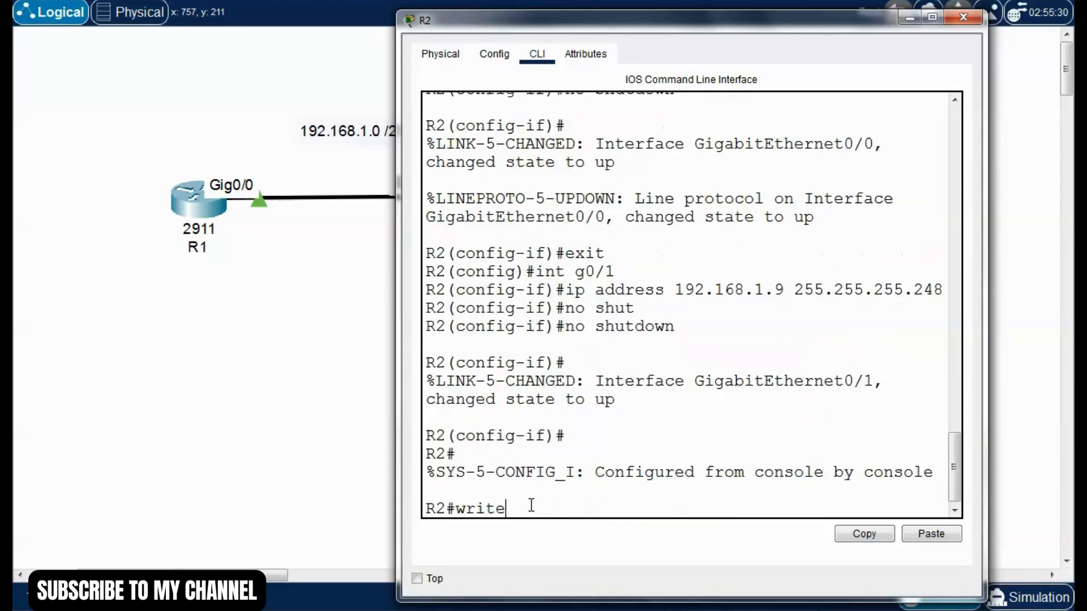
{"action": "key", "text": "Return"}
{"action": "left_click_drag", "start_coordinate": [795, 22], "coordinate": [510, 95]}
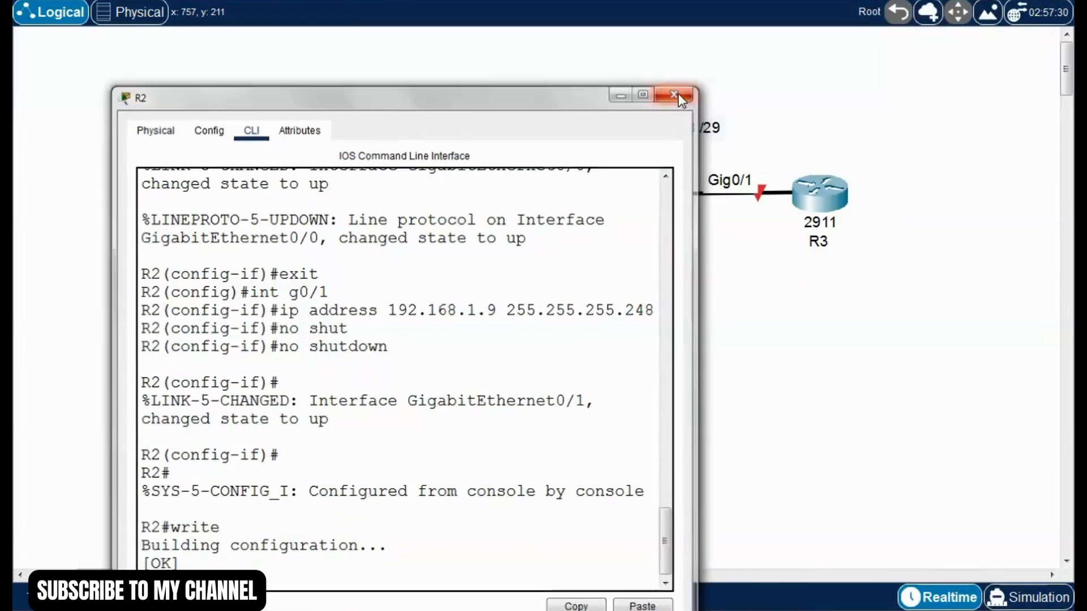
{"action": "left_click", "coordinate": [678, 92]}
Open R3's command line and enter privileged mode with enable
{"action": "left_click", "coordinate": [827, 192]}
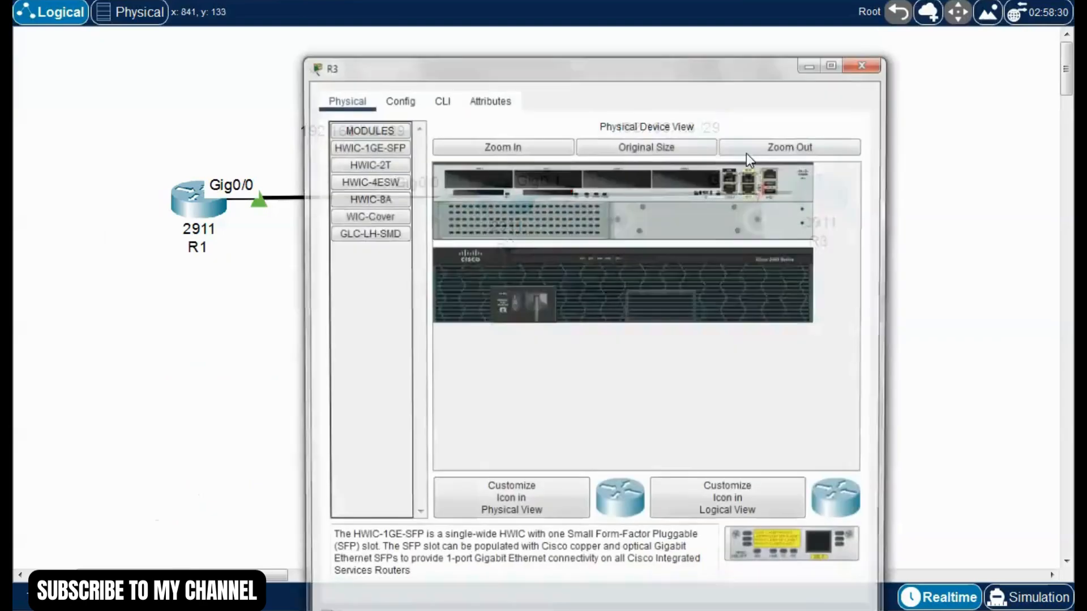
{"action": "left_click_drag", "start_coordinate": [742, 70], "coordinate": [475, 43]}
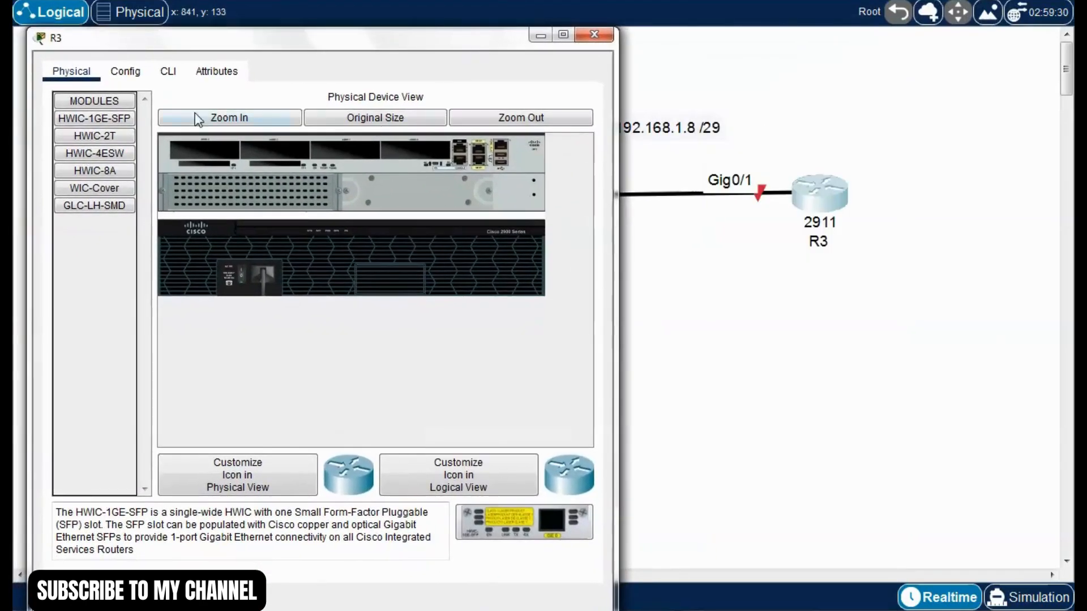
{"action": "left_click", "coordinate": [168, 73]}
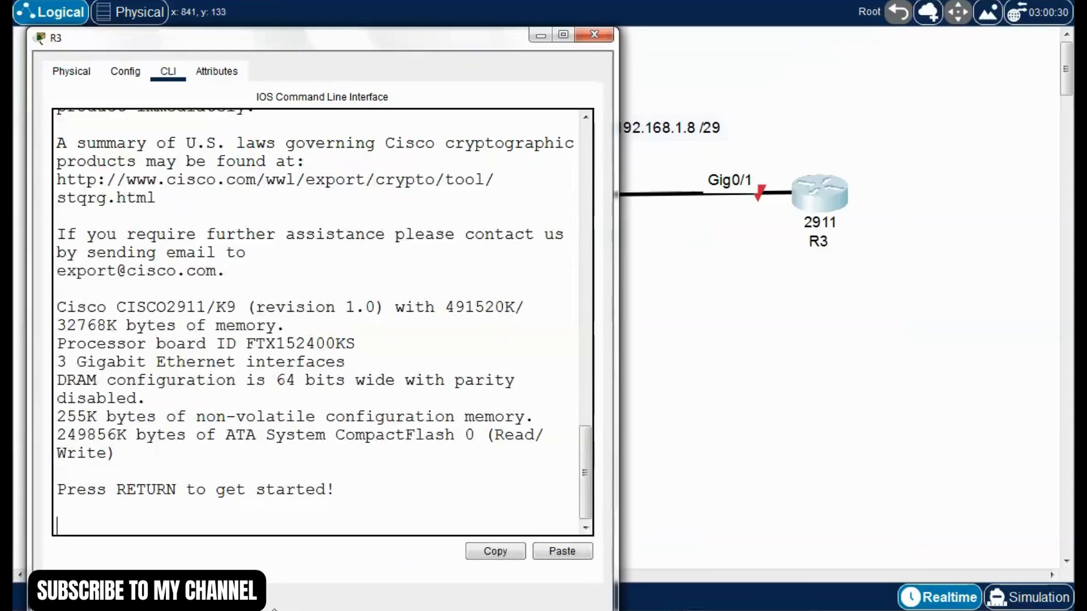
{"action": "key", "text": "Return"}
{"action": "type", "text": "er>e"}
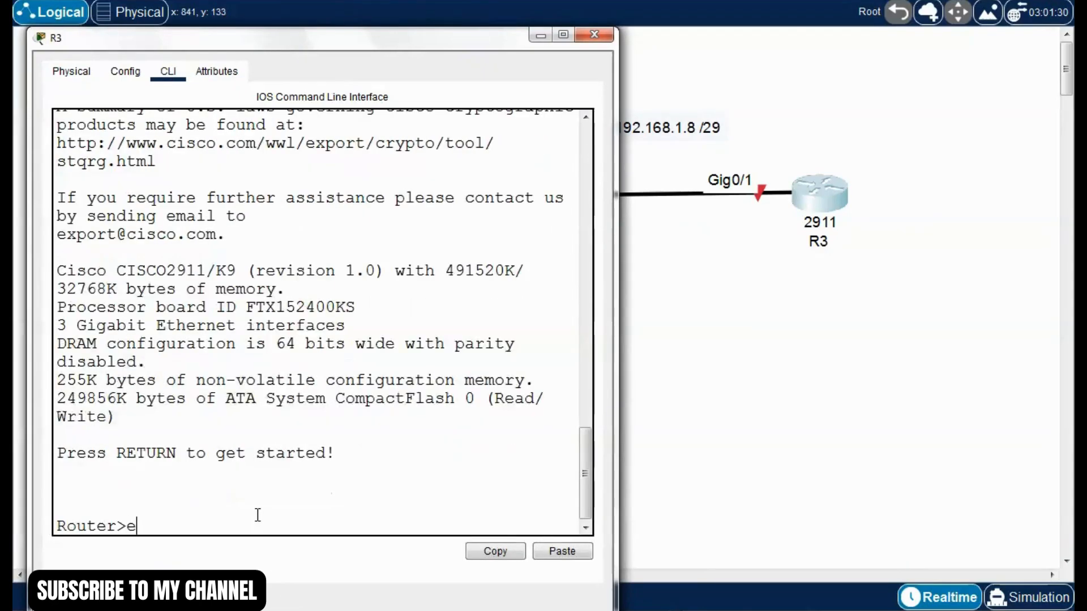
{"action": "type", "text": "nable"}
{"action": "key", "text": "Return"}
Enter global configuration mode on R3 and set its hostname to R3
{"action": "type", "text": "conf"}
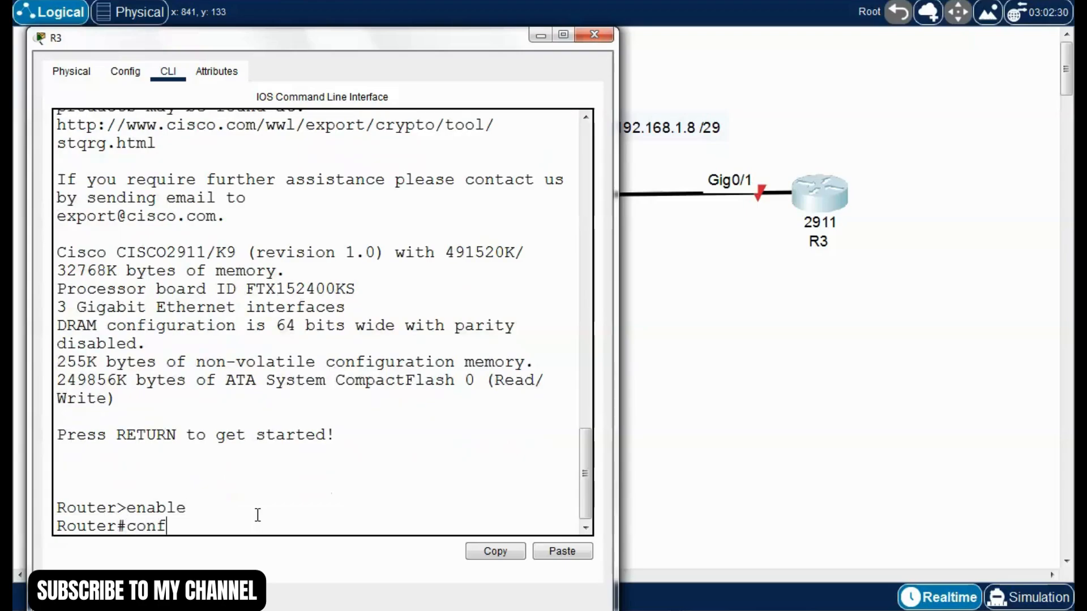
{"action": "type", "text": " t"}
{"action": "key", "text": "Return"}
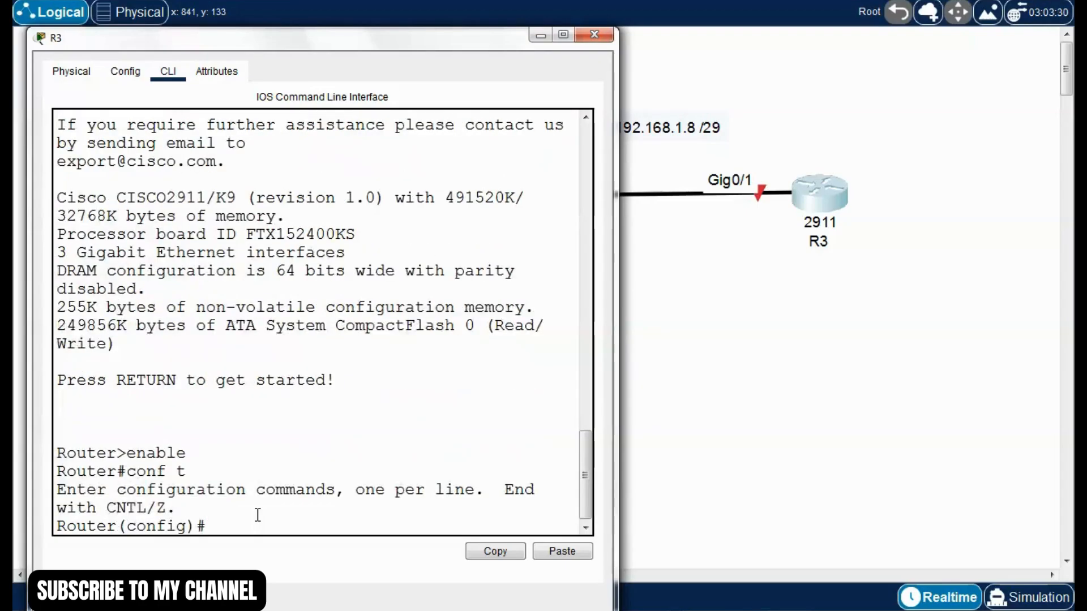
{"action": "type", "text": "hostname R3"}
{"action": "key", "text": "Return"}
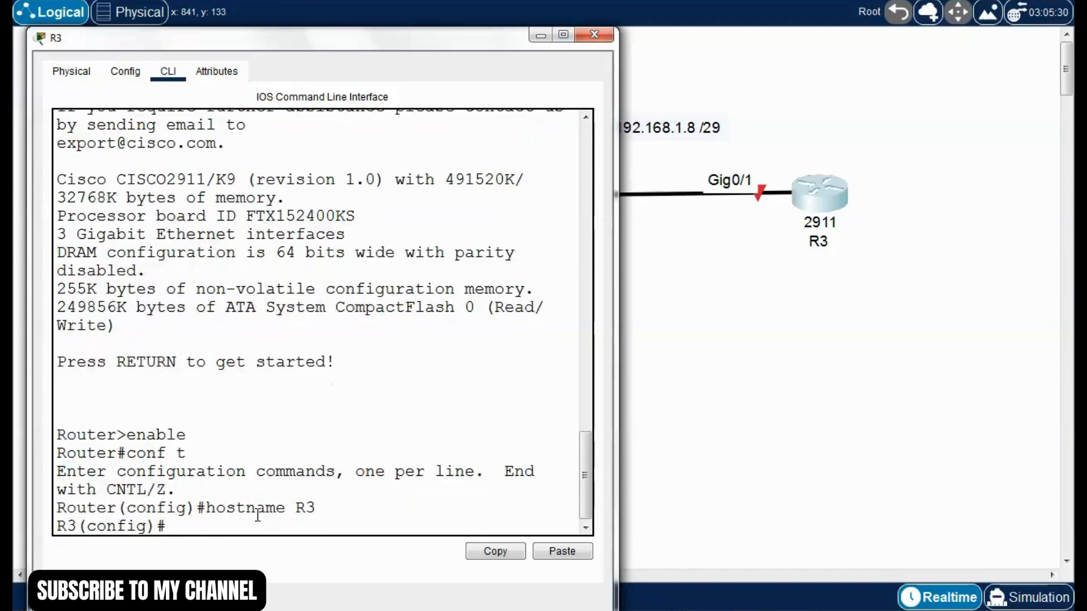
Enter interface g0/1 on R3 and assign it IP address 192.168.1.10 with subnet mask 255.255.255.248
{"action": "type", "text": "int g0/1"}
{"action": "key", "text": "Return"}
{"action": "type", "text": "ip "}
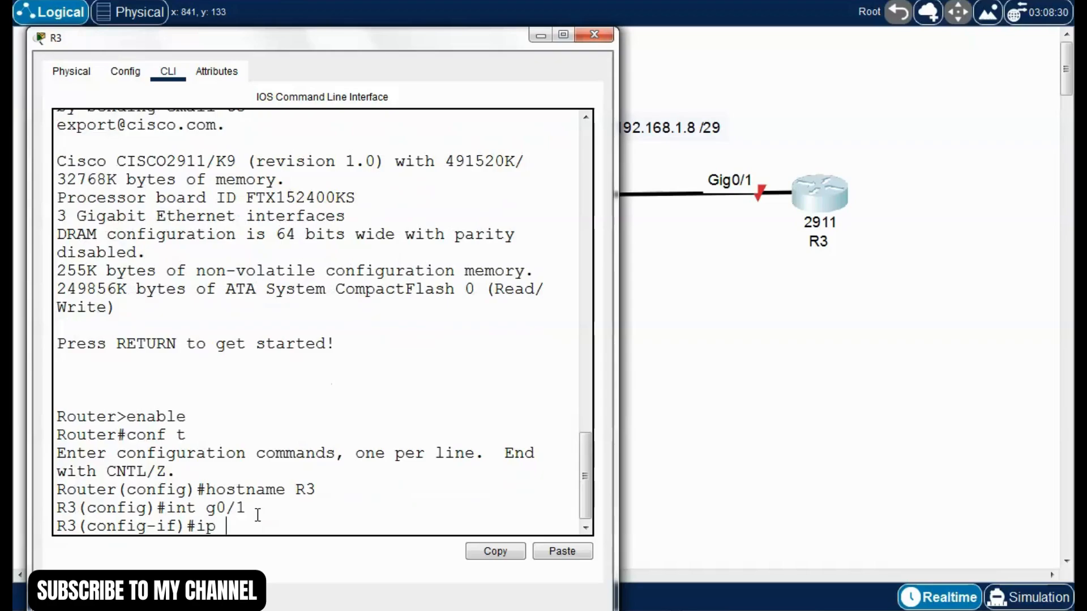
{"action": "type", "text": "address 192.168.1.10"}
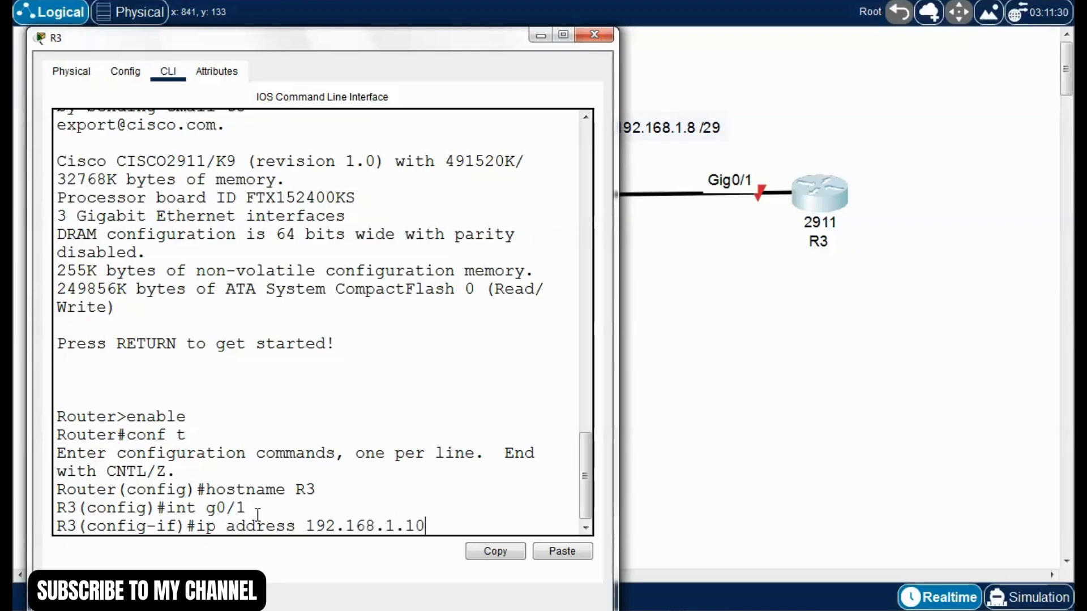
{"action": "type", "text": " 255.255"}
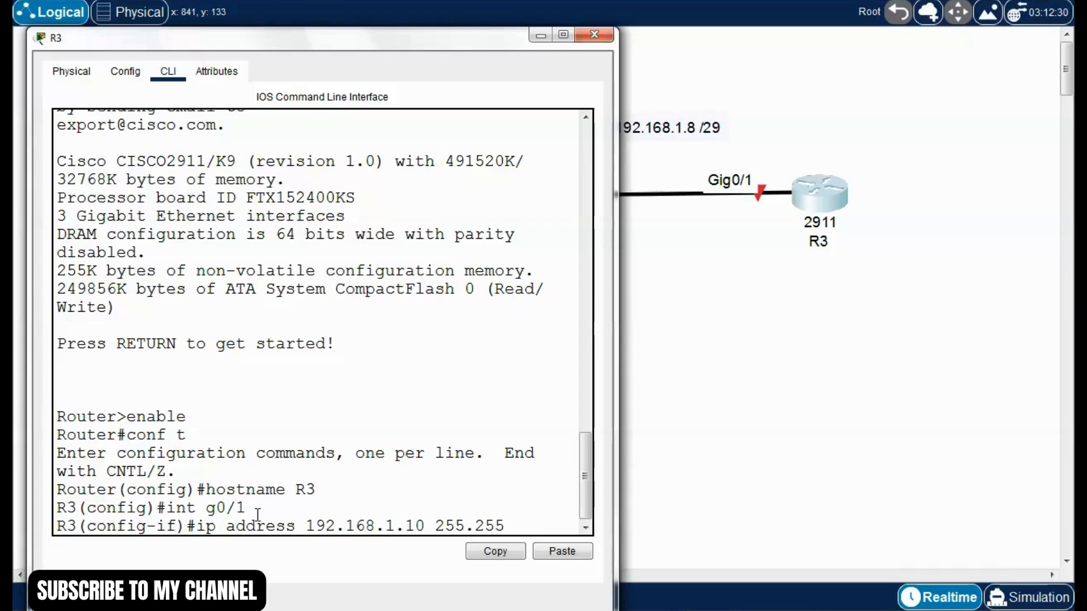
{"action": "type", "text": ".255.248"}
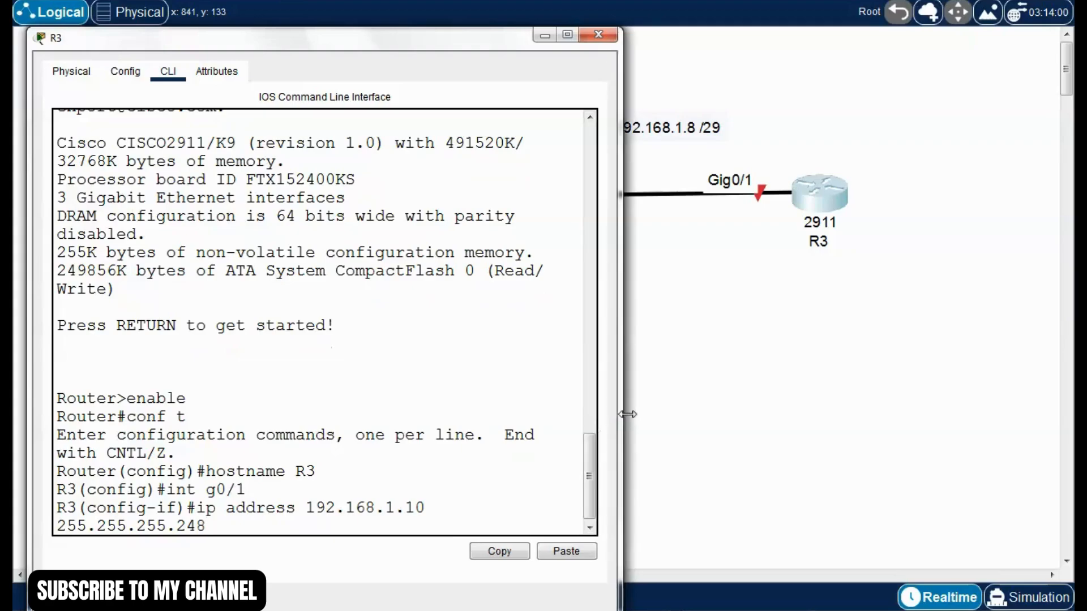
{"action": "left_click_drag", "start_coordinate": [615, 413], "coordinate": [642, 412]}
{"action": "key", "text": "Return"}
Enable R3's g0/1 interface with no shutdown
{"action": "type", "text": "no shutdo"}
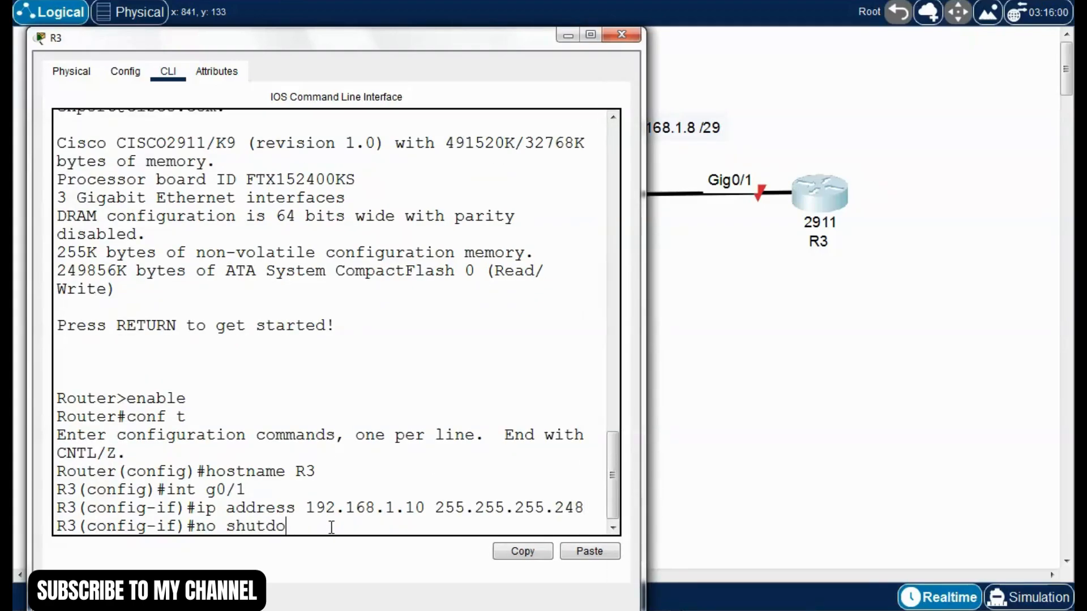
{"action": "key", "text": "Tab"}
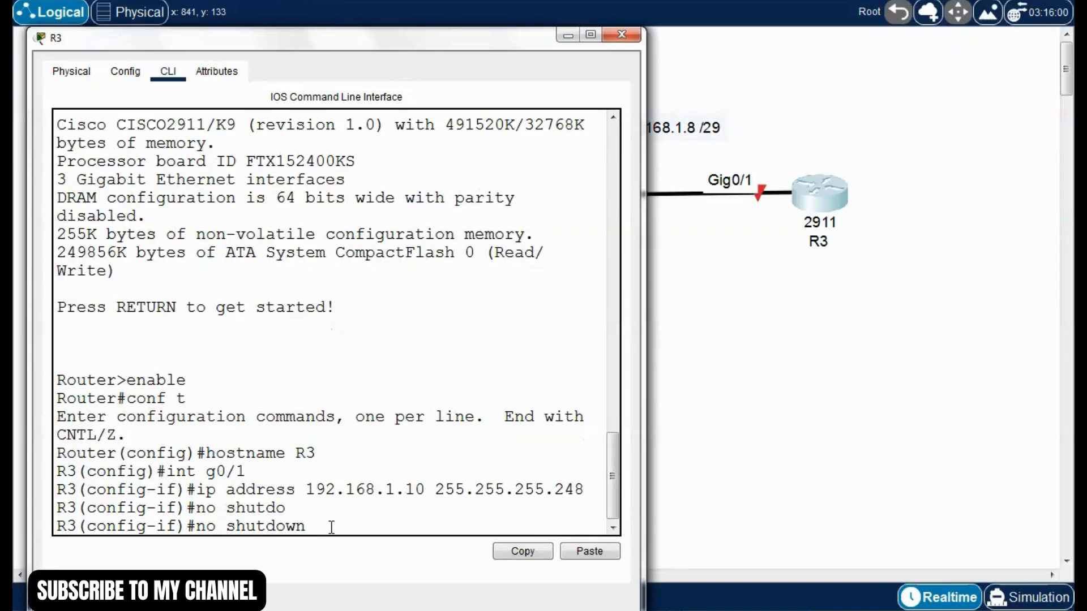
{"action": "key", "text": "Return"}
{"action": "key", "text": "Return"}
Leave R3's configuration mode and save its configuration with write
{"action": "key", "text": "ctrl+z"}
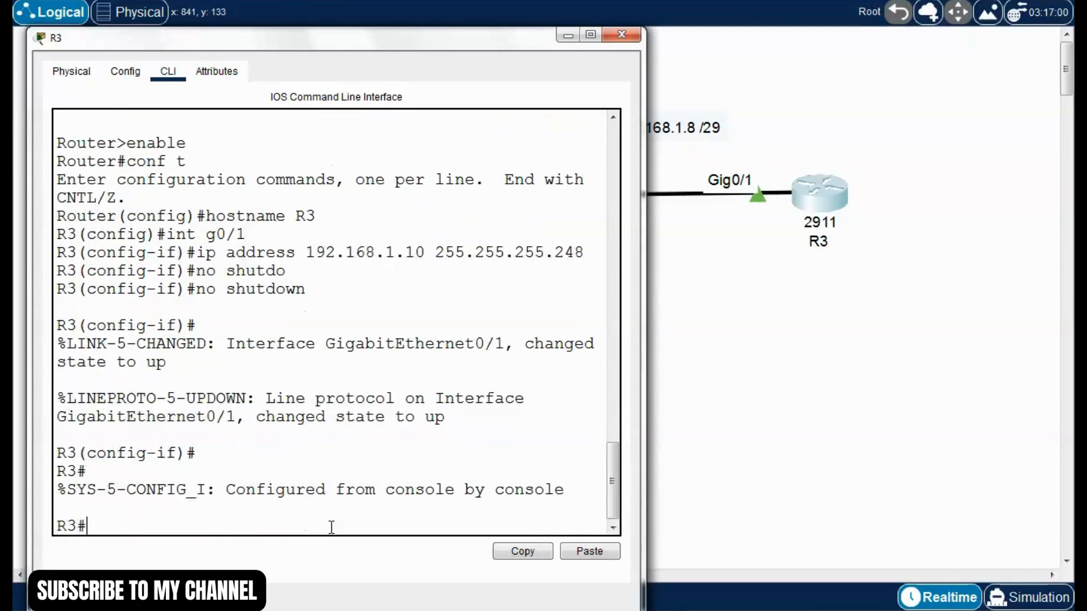
{"action": "type", "text": "write"}
{"action": "key", "text": "Return"}
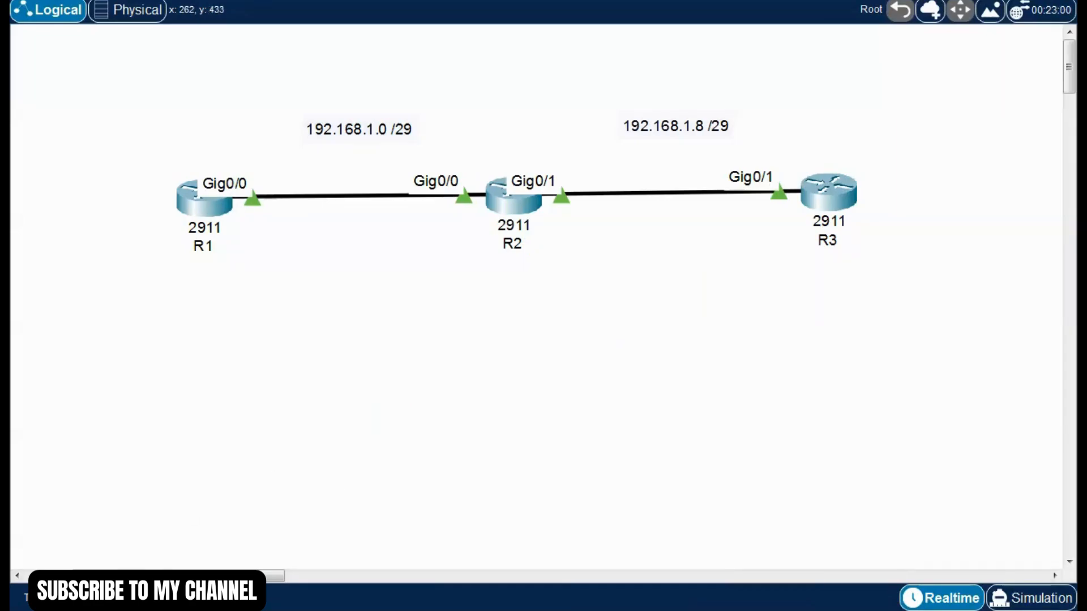
Place one PC below R1 and another PC below R3 in the workspace
{"action": "left_click_drag", "start_coordinate": [211, 532], "coordinate": [205, 457]}
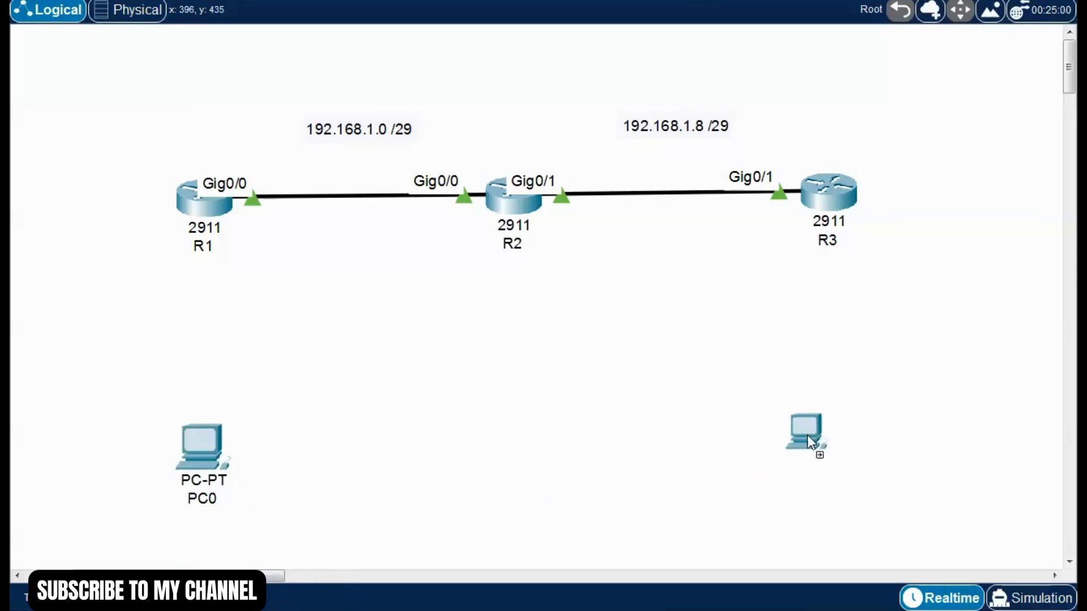
{"action": "left_click_drag", "start_coordinate": [807, 435], "coordinate": [834, 436]}
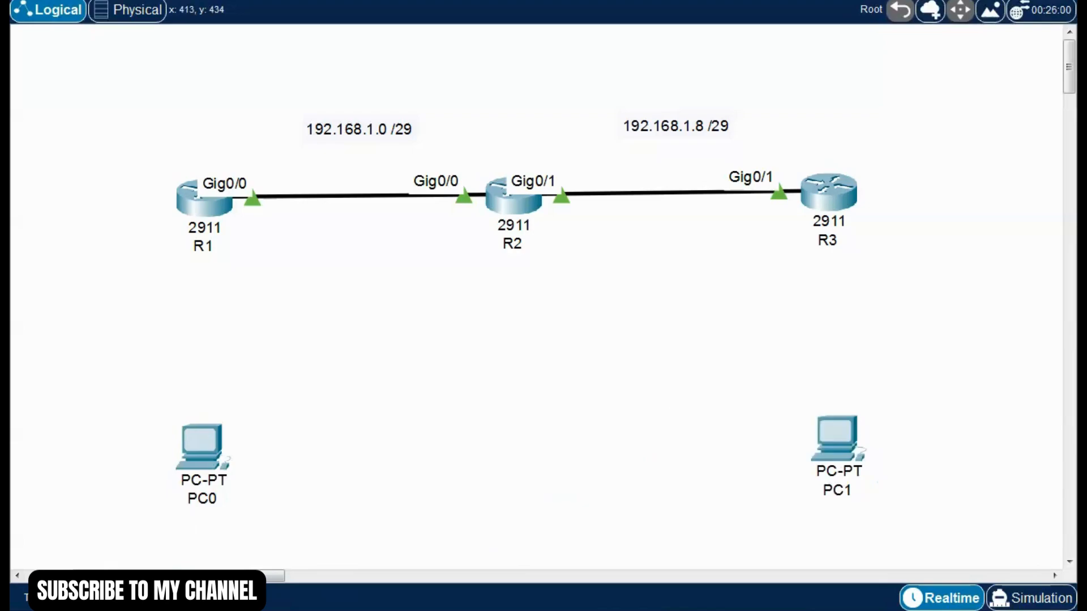
Cable R1's GigabitEthernet0/1 port to the FastEthernet0 port of PC0
{"action": "left_click", "coordinate": [204, 210]}
{"action": "left_click", "coordinate": [224, 258]}
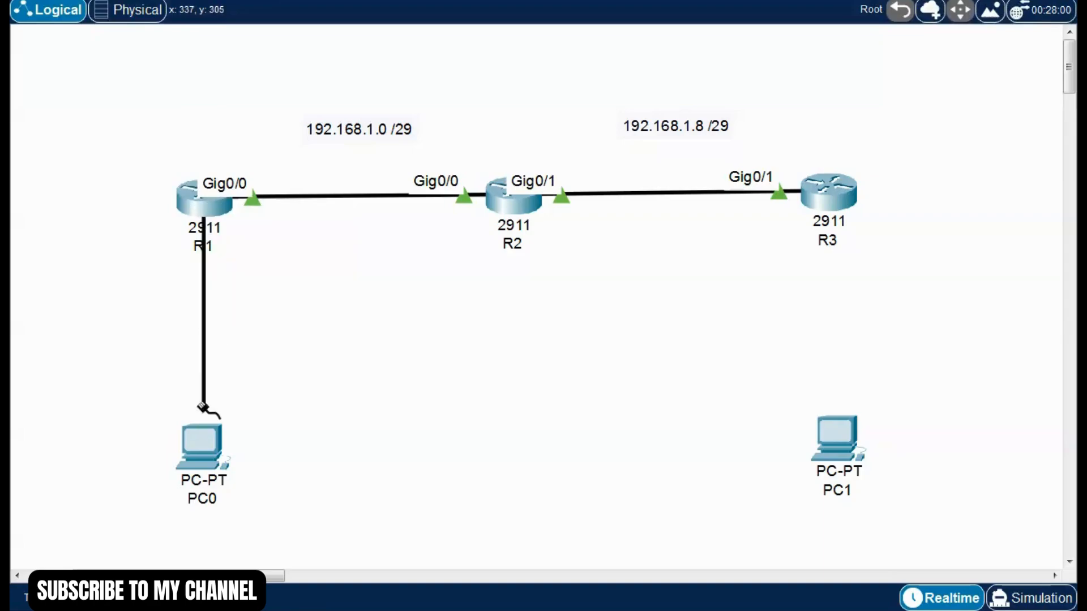
{"action": "left_click", "coordinate": [202, 452]}
{"action": "left_click", "coordinate": [245, 515]}
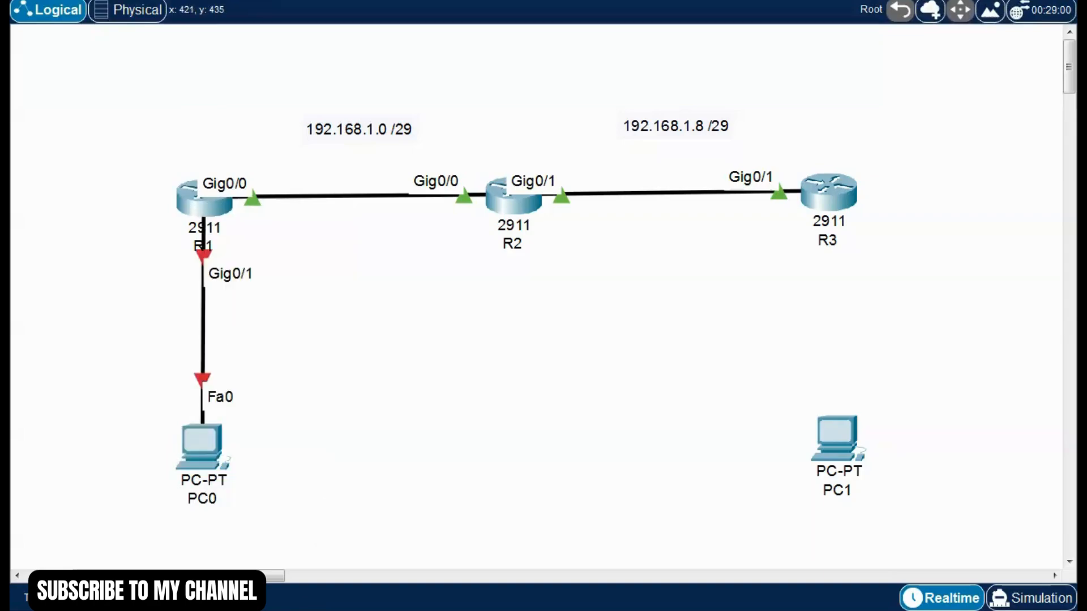
Cable R3's GigabitEthernet0/2 port to the FastEthernet0 port of PC1
{"action": "left_click", "coordinate": [840, 202]}
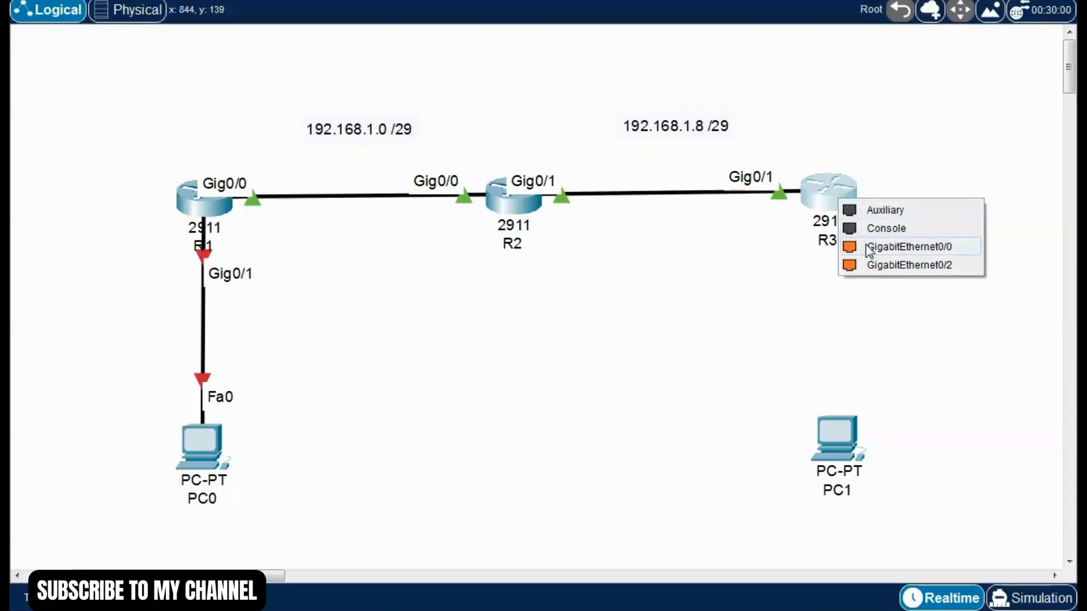
{"action": "left_click", "coordinate": [867, 265]}
{"action": "left_click", "coordinate": [842, 443]}
{"action": "left_click", "coordinate": [866, 508]}
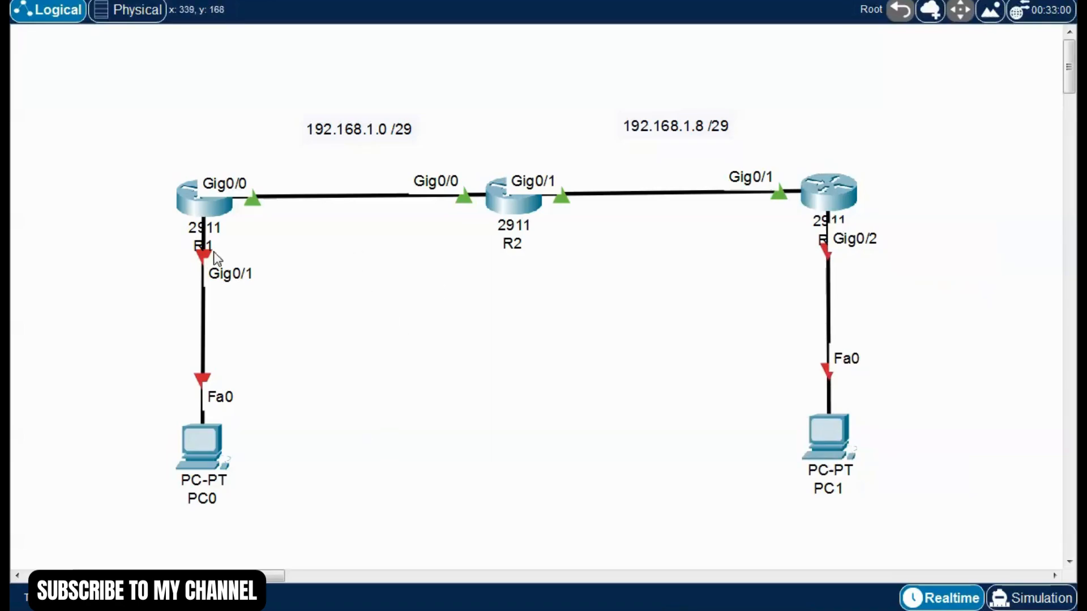
Add the note 192.168.1.16 /29 beside the R1–PC0 link and 192.168.1.24 /29 beside the R3–PC1 link
{"action": "left_click", "coordinate": [238, 334]}
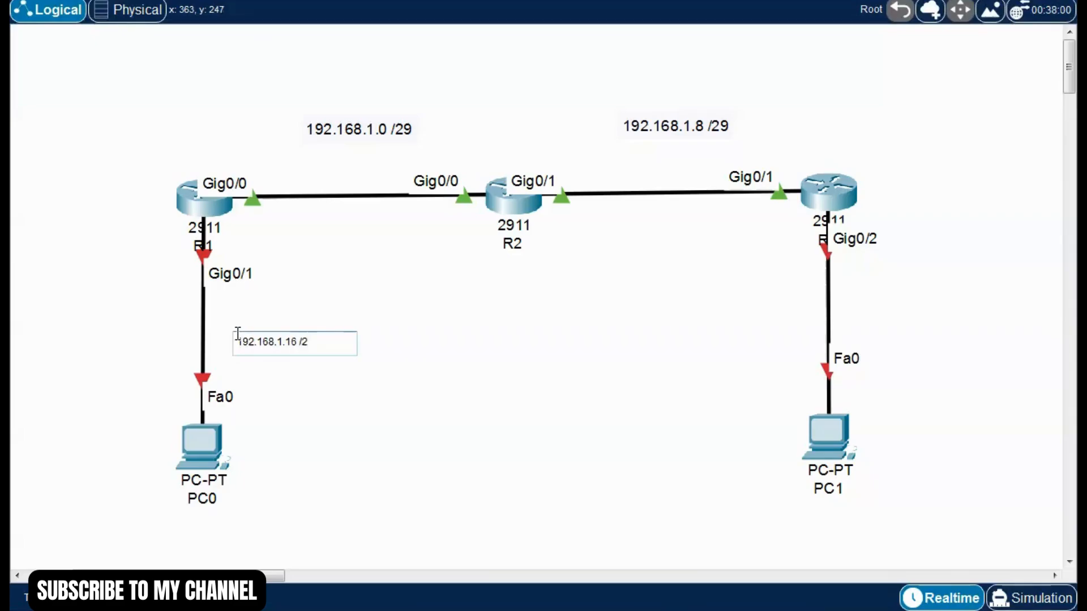
{"action": "left_click", "coordinate": [335, 394]}
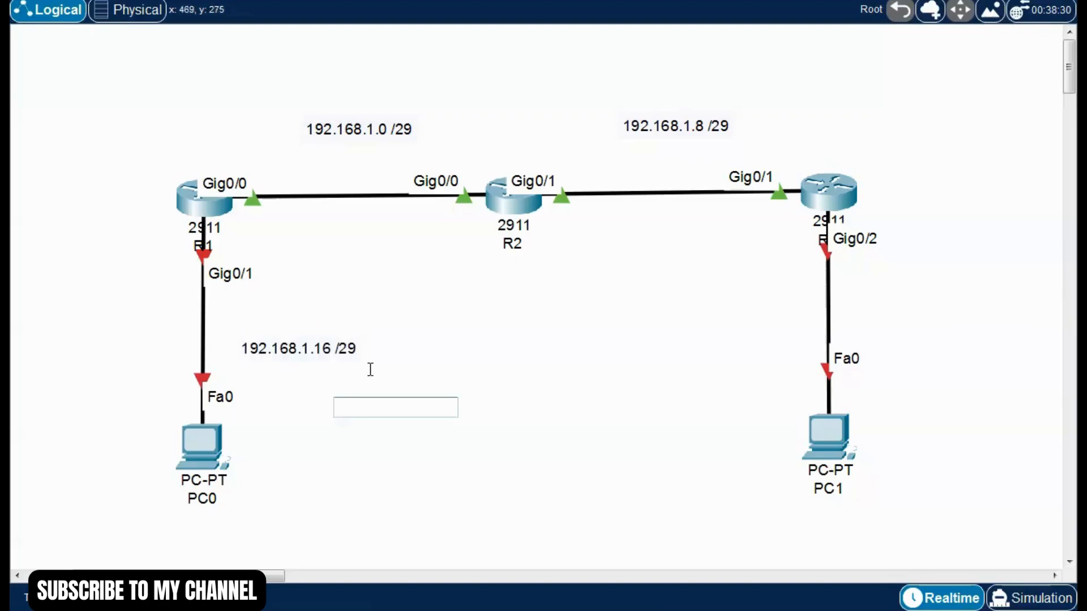
{"action": "left_click", "coordinate": [703, 340]}
{"action": "left_click", "coordinate": [699, 326]}
{"action": "type", "text": "192.168.1.24 /29"}
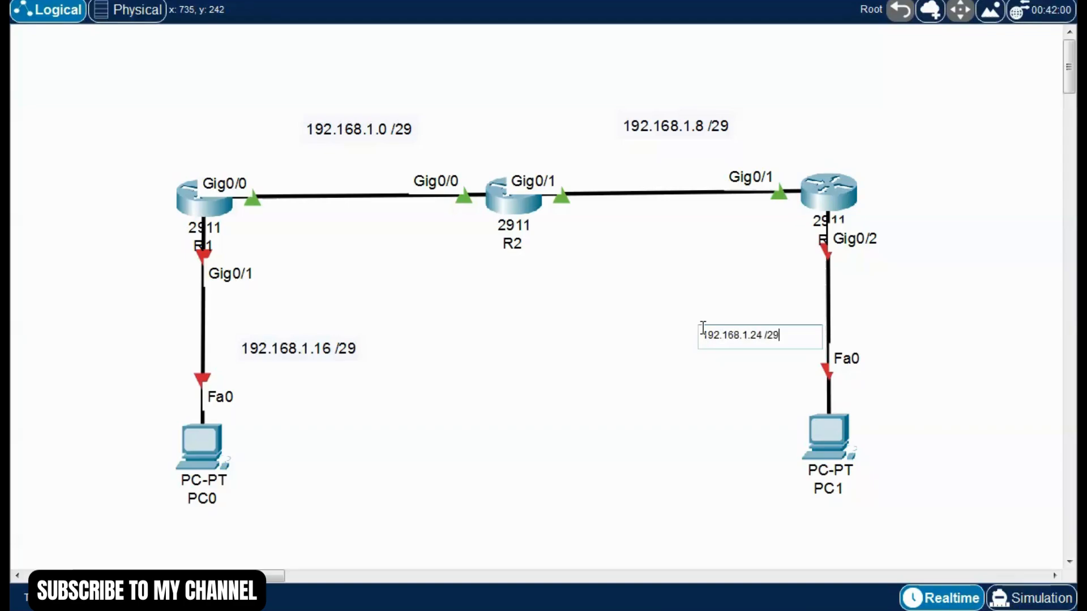
{"action": "left_click", "coordinate": [688, 426]}
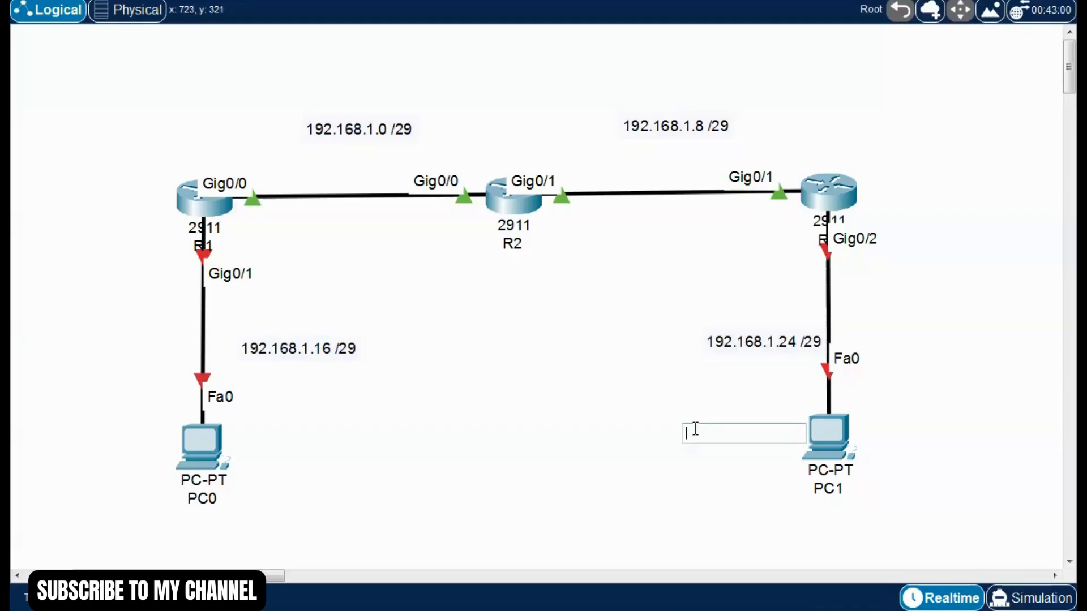
{"action": "key", "text": "Escape"}
Shift the 192.168.1.24 /29 and 192.168.1.16 /29 notes slightly to the left so they line up
{"action": "left_click_drag", "start_coordinate": [769, 344], "coordinate": [758, 346]}
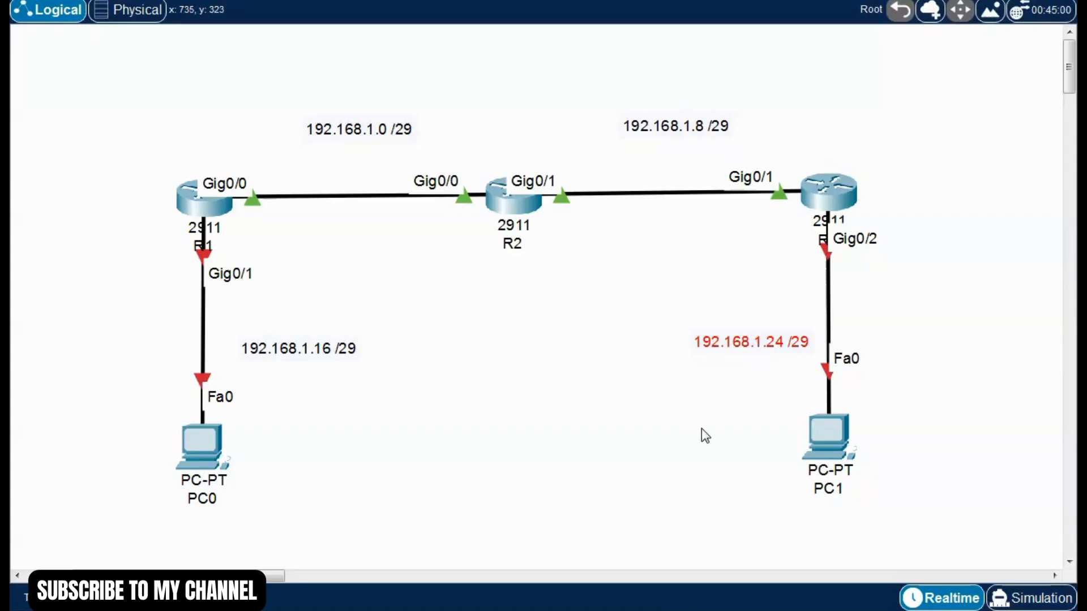
{"action": "left_click_drag", "start_coordinate": [324, 347], "coordinate": [311, 341]}
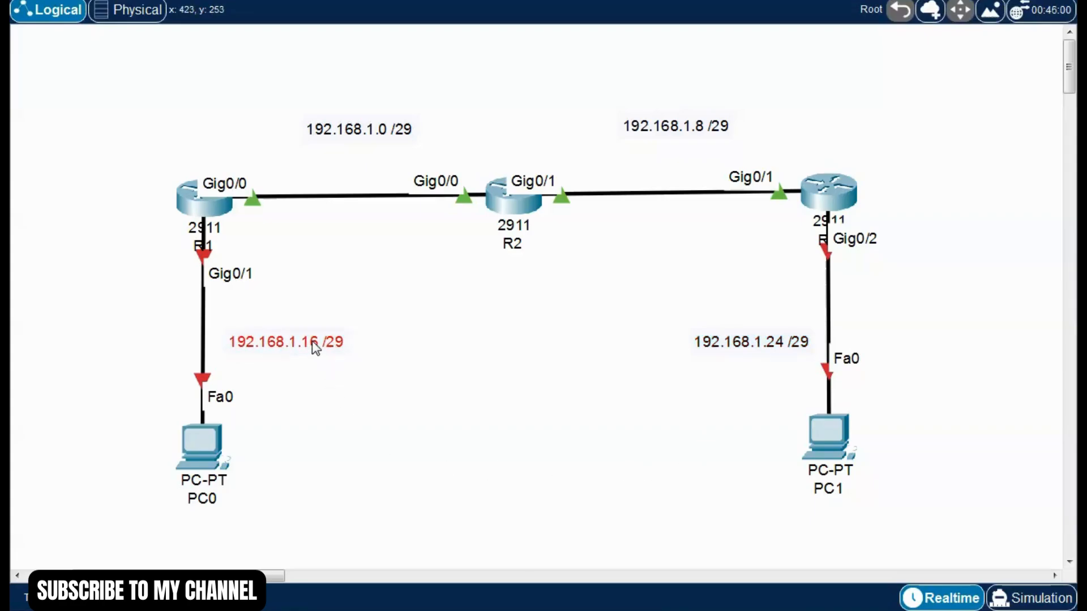
{"action": "left_click", "coordinate": [345, 405]}
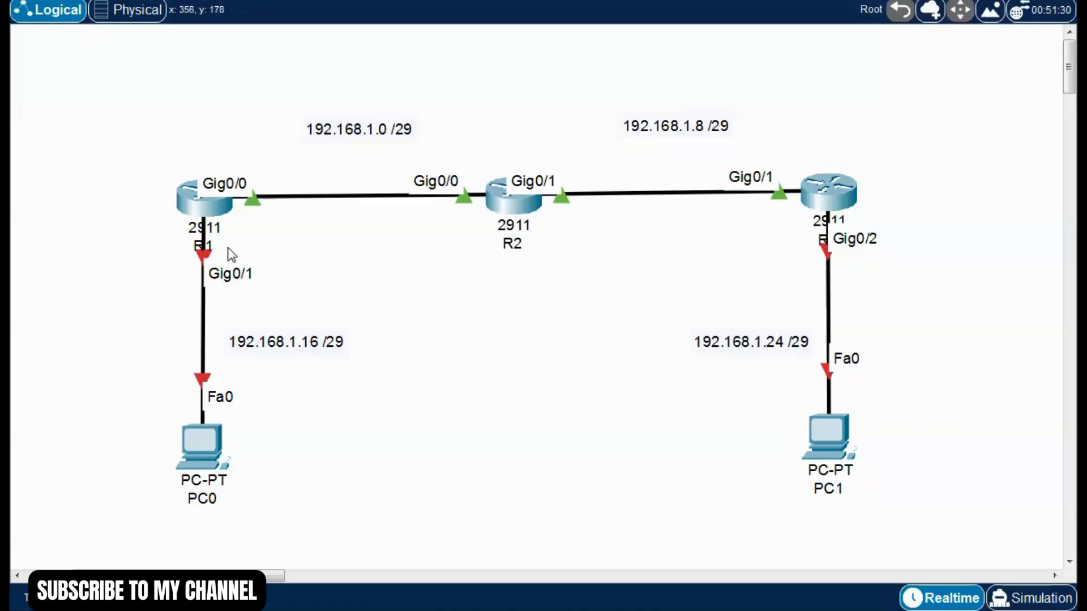
Open R1's command line, enter privileged mode and go to global configuration mode
{"action": "left_click", "coordinate": [213, 209]}
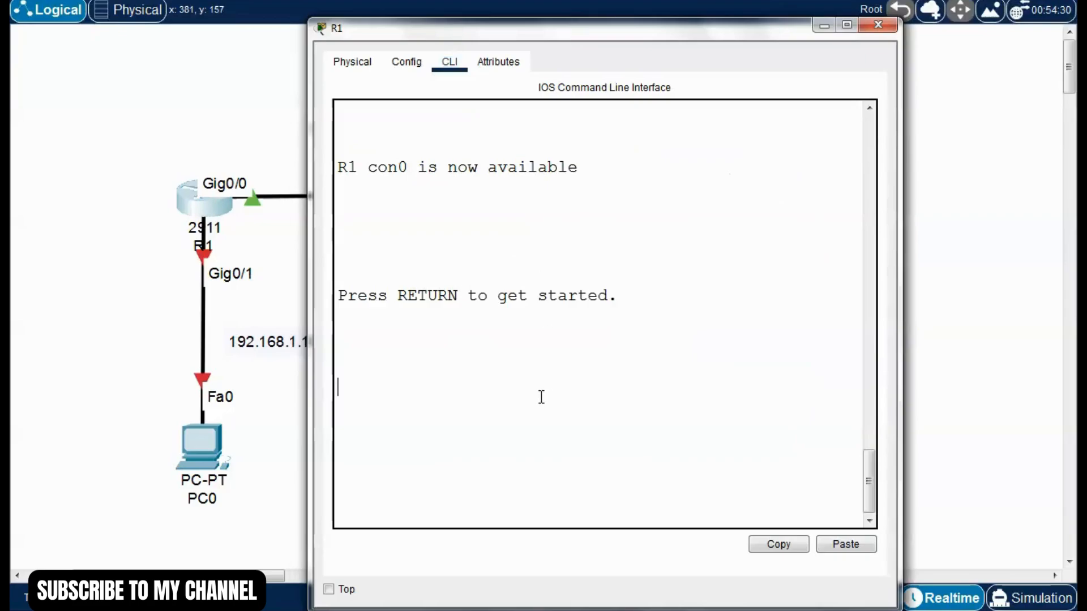
{"action": "key", "text": "Return"}
{"action": "type", "text": "enable"}
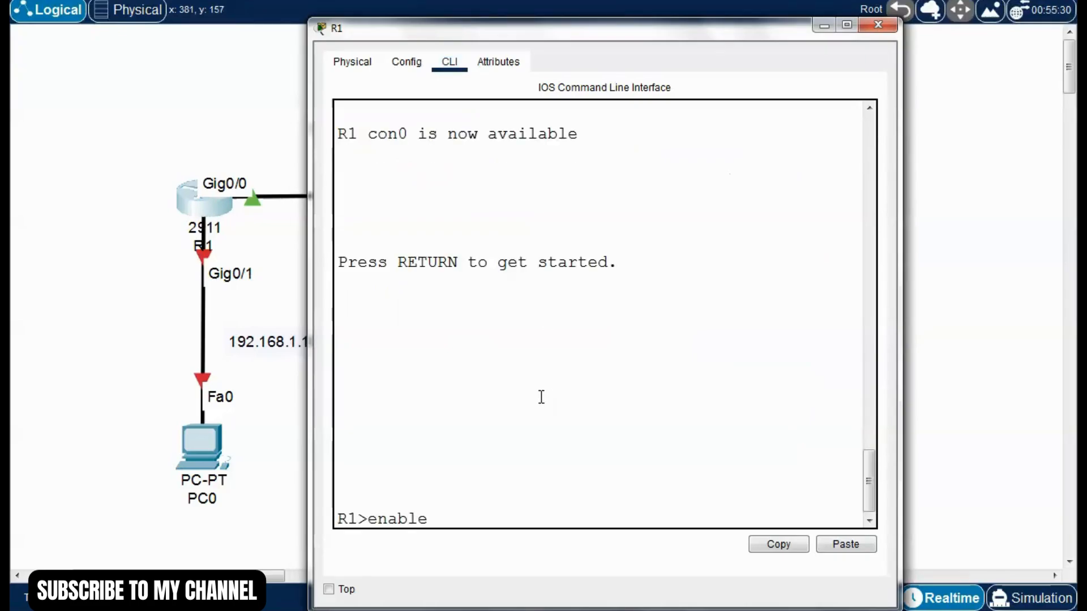
{"action": "key", "text": "Return"}
{"action": "type", "text": "con"}
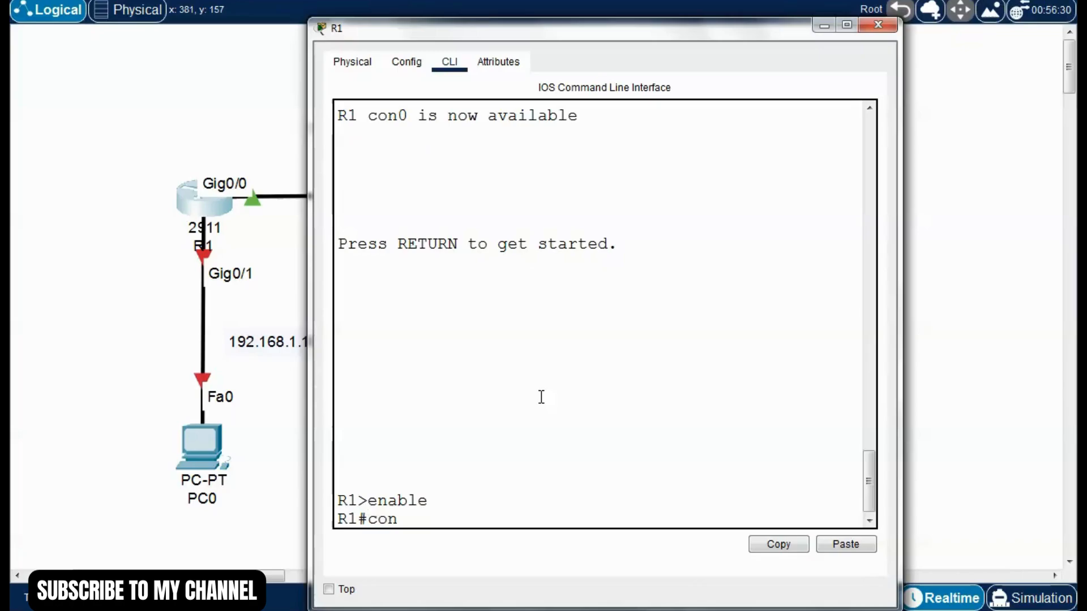
{"action": "type", "text": "f t"}
{"action": "key", "text": "Return"}
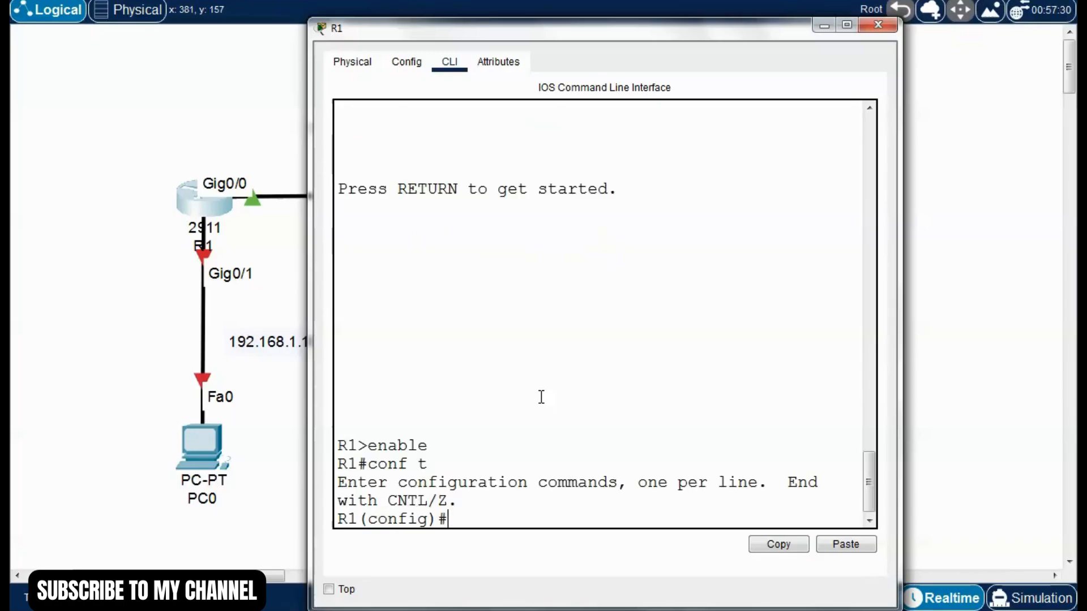
Assign R1's GigabitEthernet0/1 interface the IP address 192.168.1.17 with mask 255.255.255.248
{"action": "type", "text": "int g0/1"}
{"action": "key", "text": "Return"}
{"action": "type", "text": "ip a"}
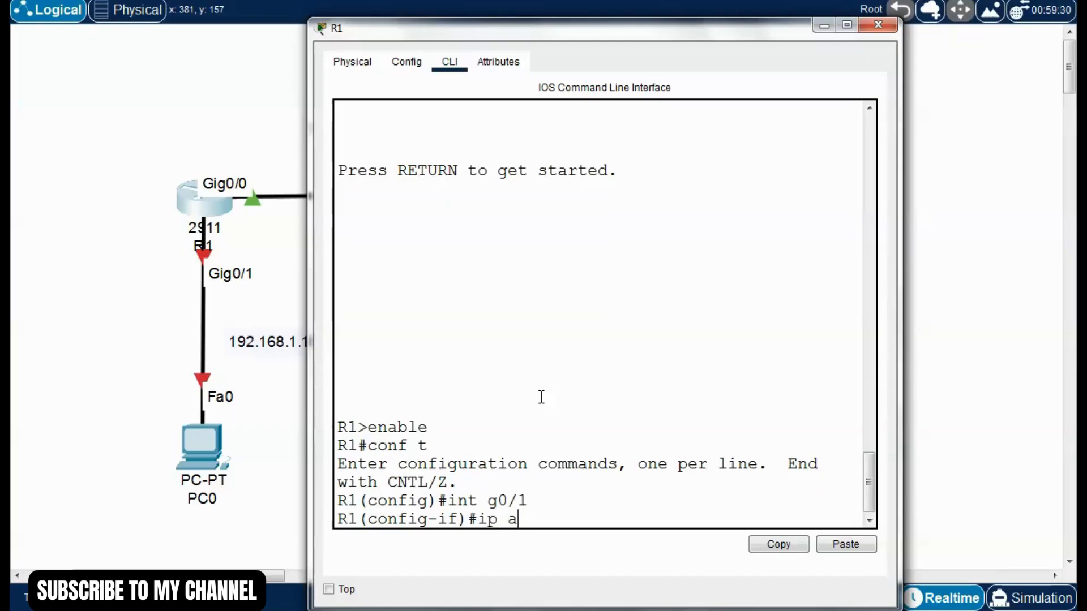
{"action": "type", "text": "ddress 192.168"}
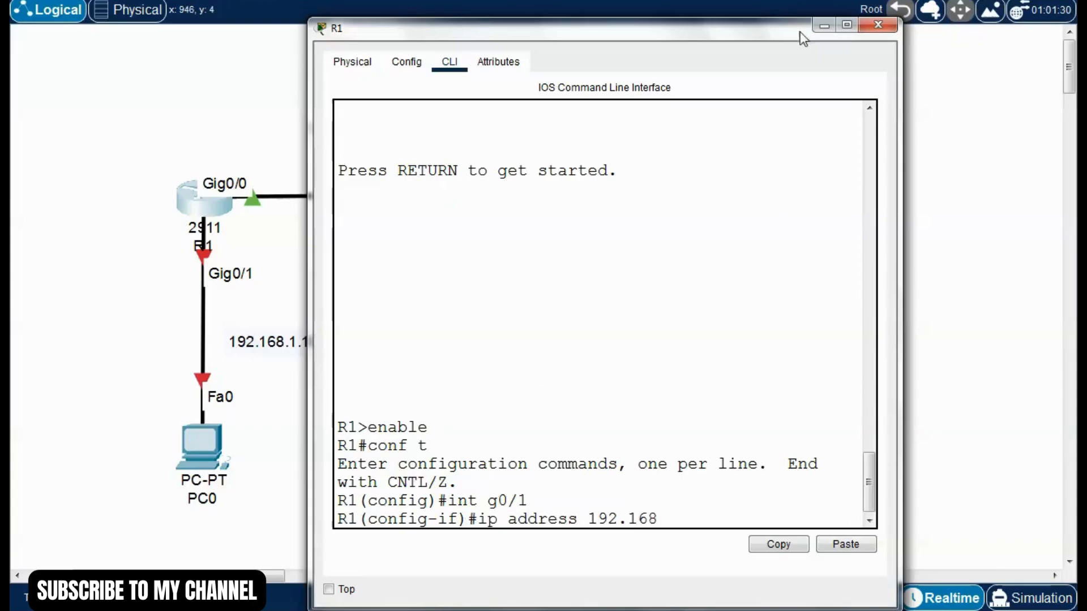
{"action": "left_click_drag", "start_coordinate": [721, 32], "coordinate": [758, 30]}
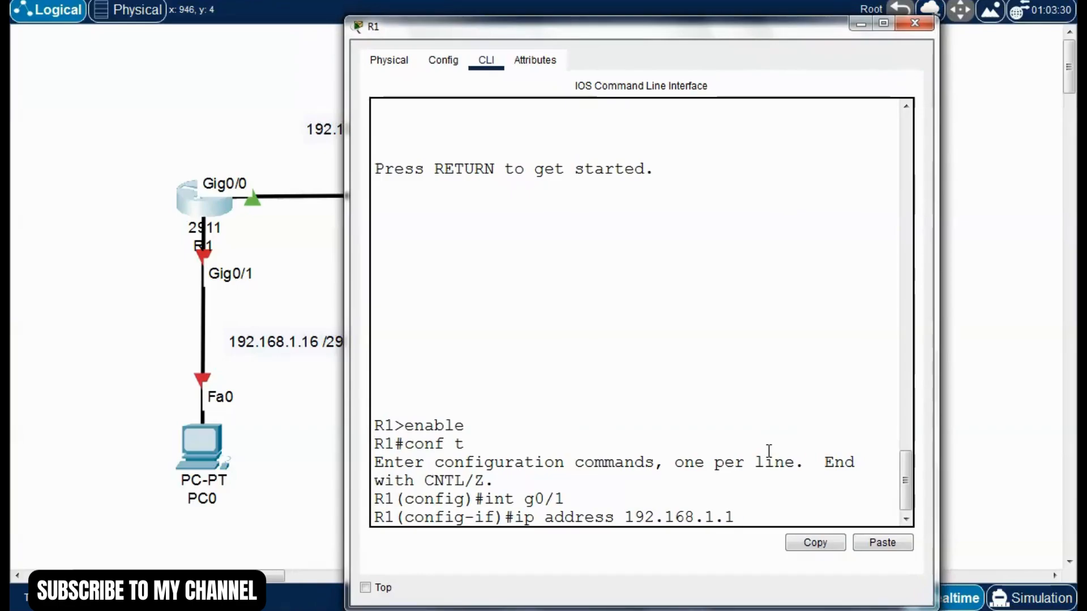
{"action": "type", "text": "7 255"}
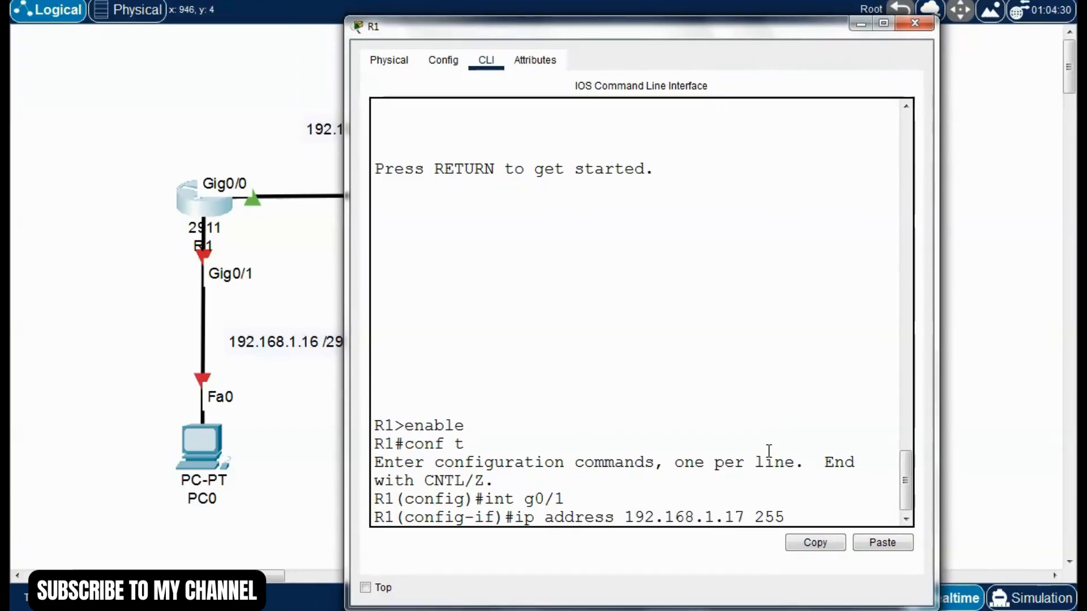
{"action": "type", "text": ".255.255."}
{"action": "left_click_drag", "start_coordinate": [936, 392], "coordinate": [990, 395]}
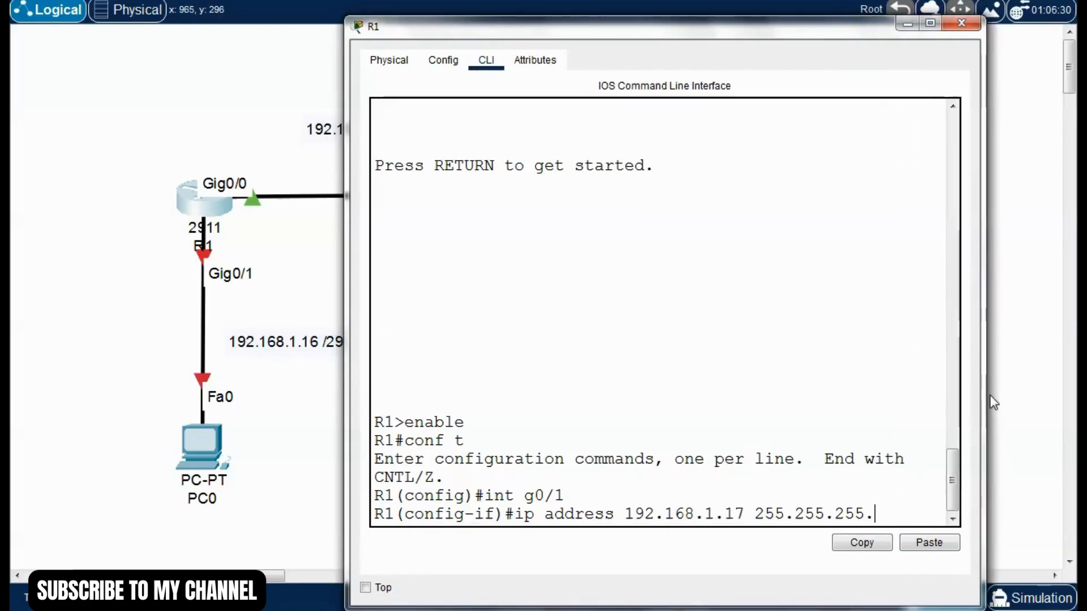
{"action": "type", "text": "248"}
{"action": "key", "text": "Return"}
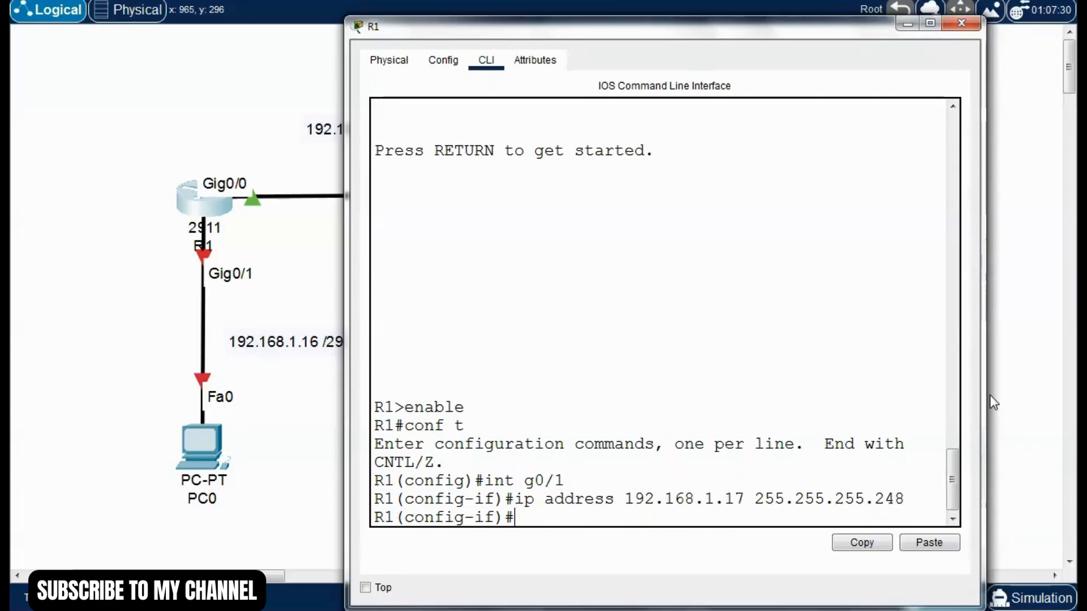
Enable R1's GigabitEthernet0/1 interface with no shutdown and return to privileged mode
{"action": "type", "text": "no shutdow"}
{"action": "key", "text": "Tab"}
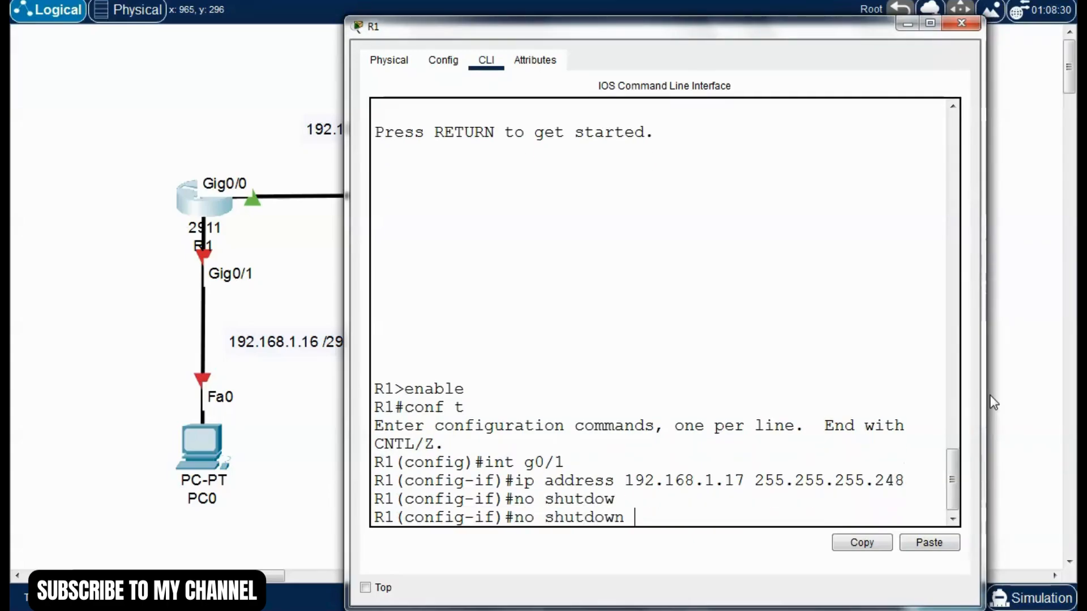
{"action": "key", "text": "Return"}
{"action": "key", "text": "Return"}
{"action": "key", "text": "ctrl+z"}
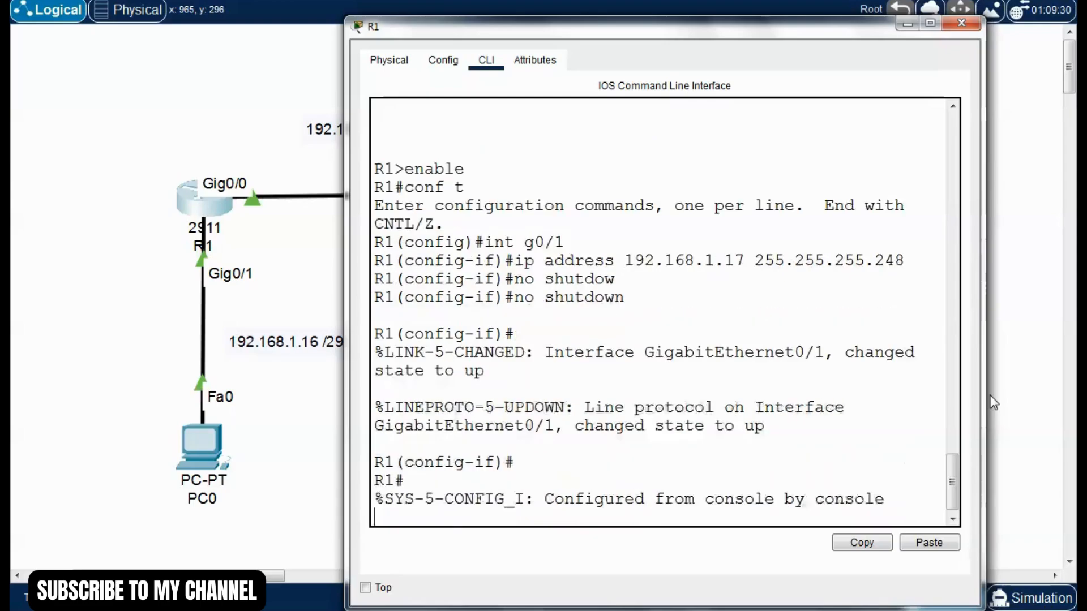
Save R1's configuration with write, exit the console session and close R1's window
{"action": "key", "text": "Return"}
{"action": "type", "text": "writ"}
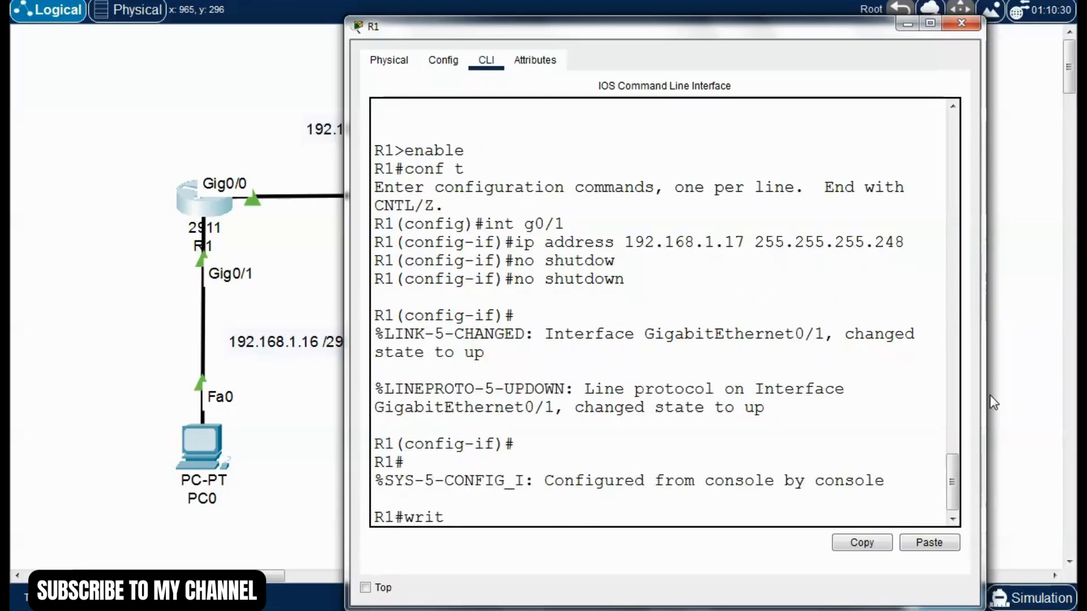
{"action": "type", "text": "e"}
{"action": "key", "text": "Return"}
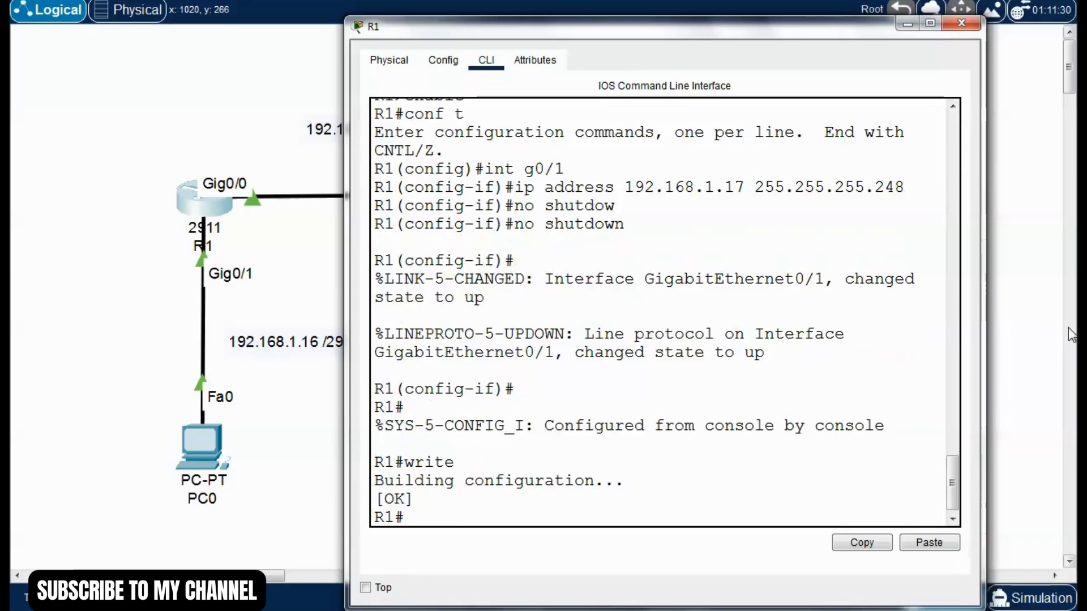
{"action": "type", "text": "exit"}
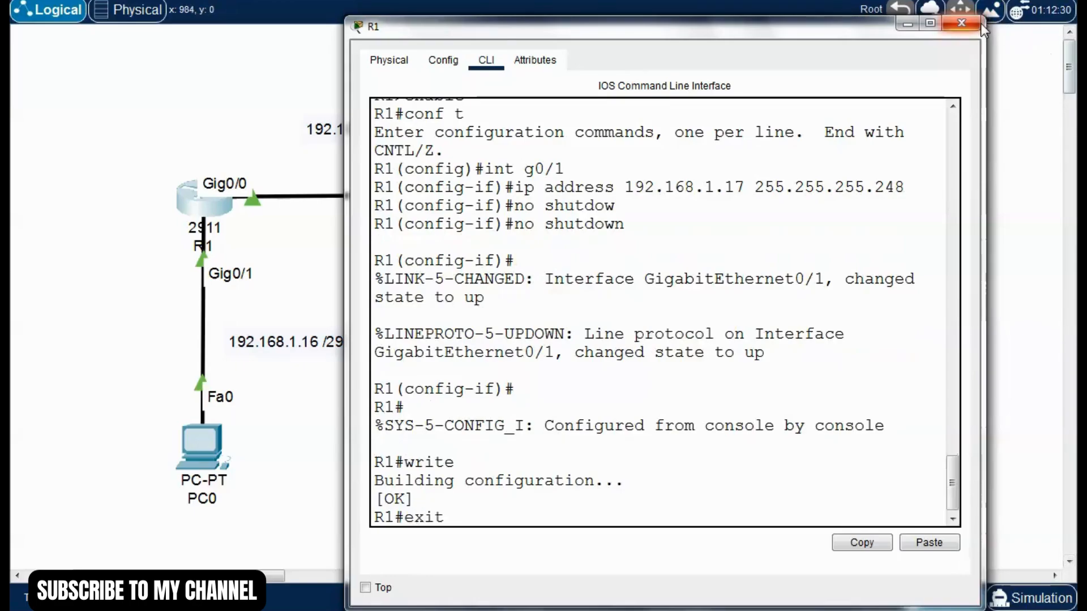
{"action": "key", "text": "Return"}
{"action": "left_click", "coordinate": [960, 26]}
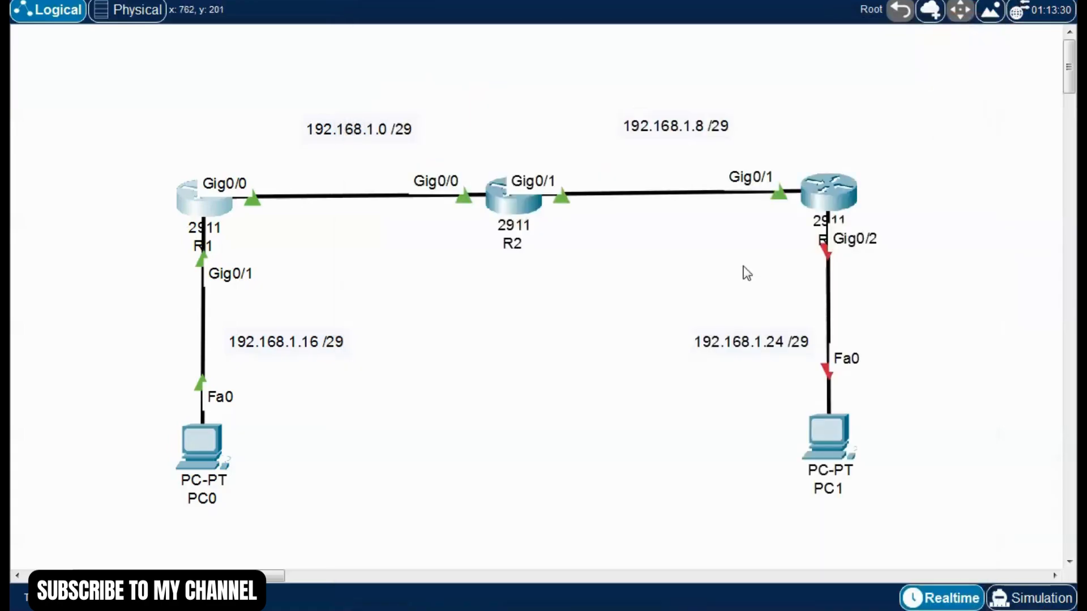
Open PC0's IP configuration and set its static IPv4 address to 192.168.1.18 with subnet mask 255.255.255.248
{"action": "left_click", "coordinate": [202, 449]}
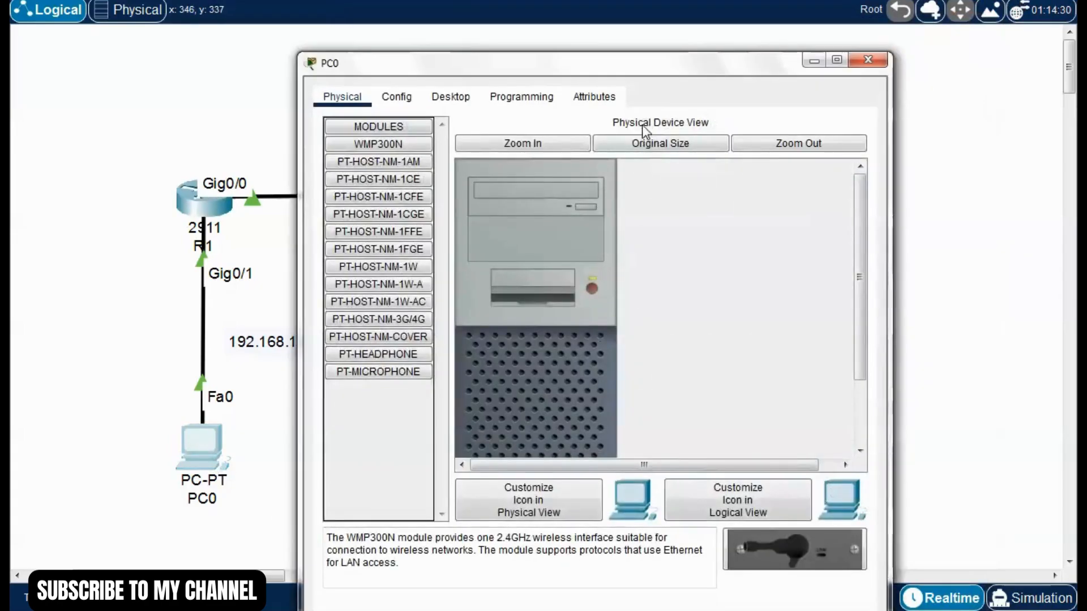
{"action": "left_click_drag", "start_coordinate": [664, 65], "coordinate": [687, 53]}
{"action": "left_click", "coordinate": [473, 84]}
{"action": "left_click", "coordinate": [403, 166]}
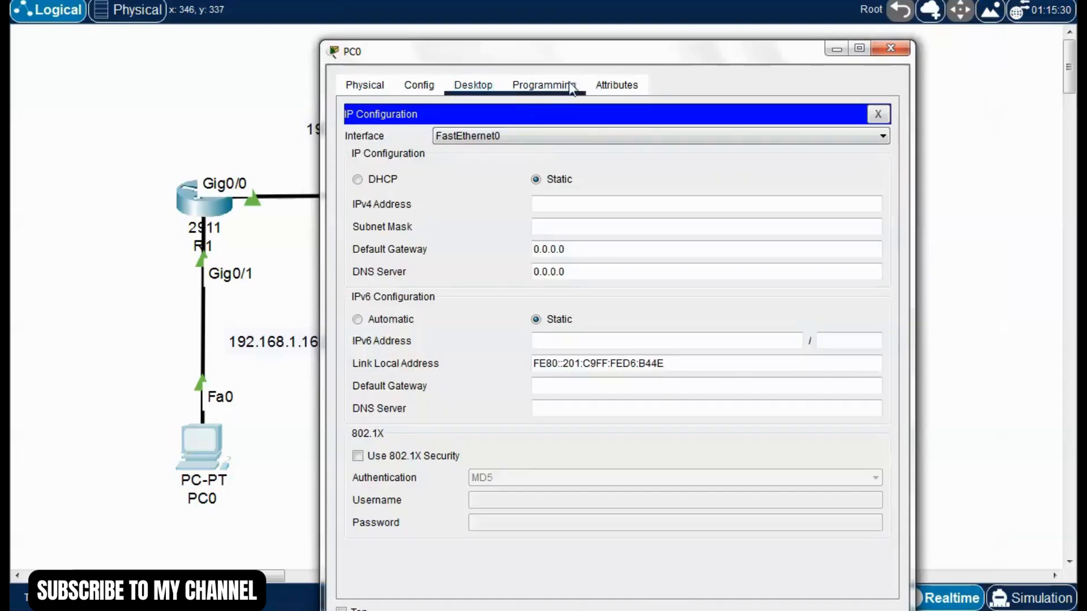
{"action": "left_click_drag", "start_coordinate": [591, 49], "coordinate": [629, 39]}
{"action": "left_click", "coordinate": [608, 194]}
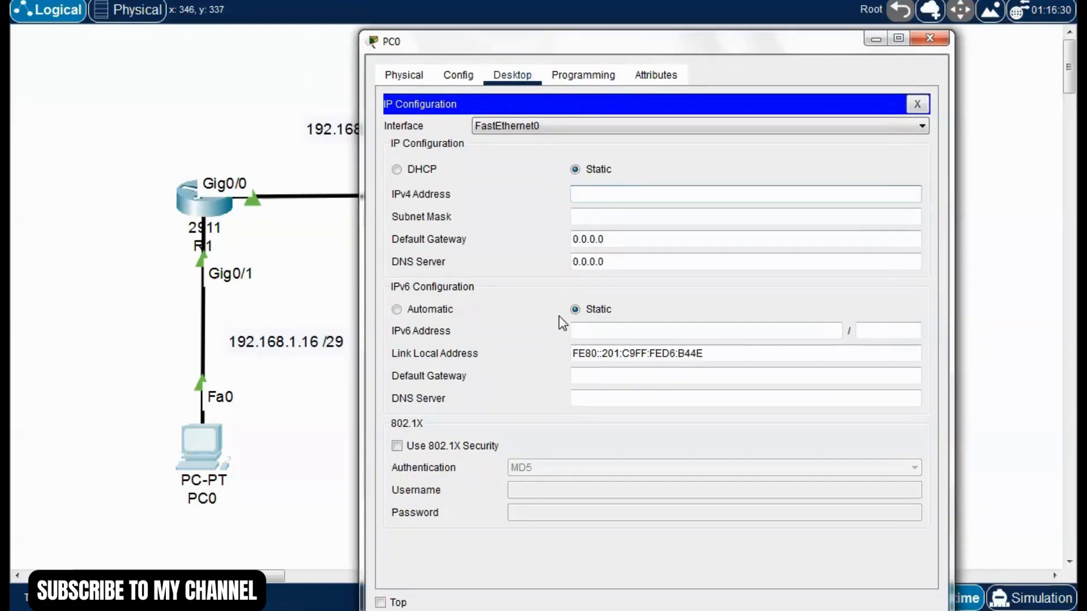
{"action": "type", "text": "192.168.1.18"}
{"action": "key", "text": "Tab"}
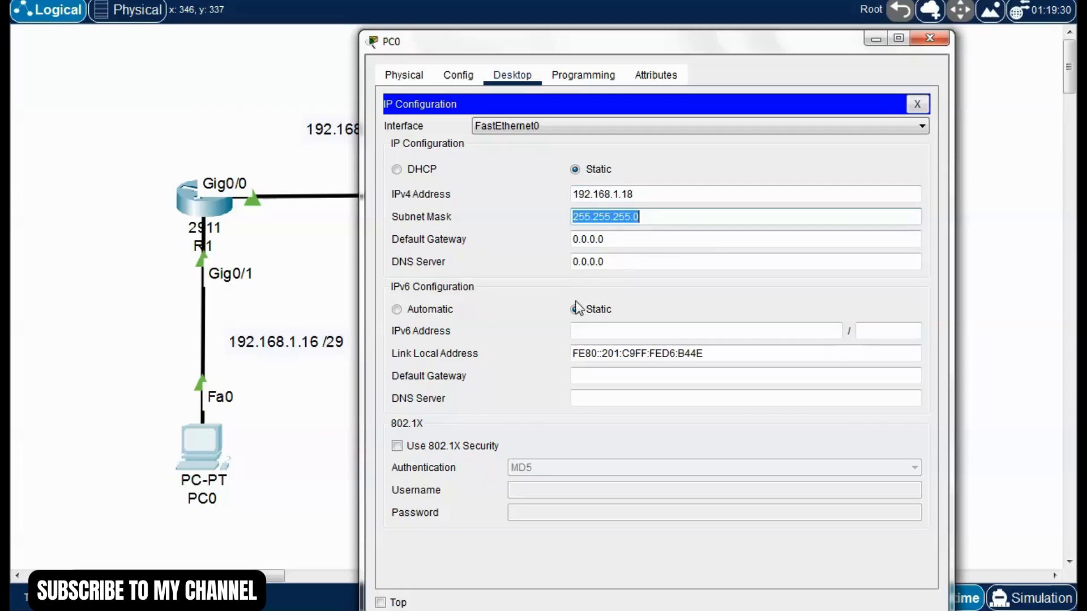
{"action": "left_click", "coordinate": [645, 217]}
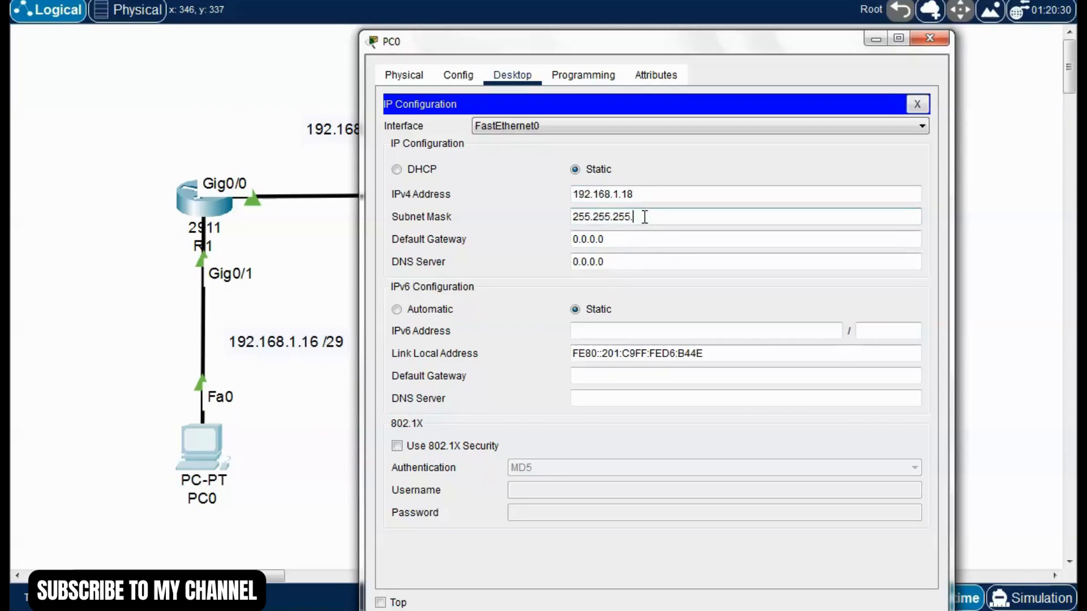
Set PC0's default gateway to 192.168.1.17 and close its configuration window
{"action": "left_click", "coordinate": [585, 244]}
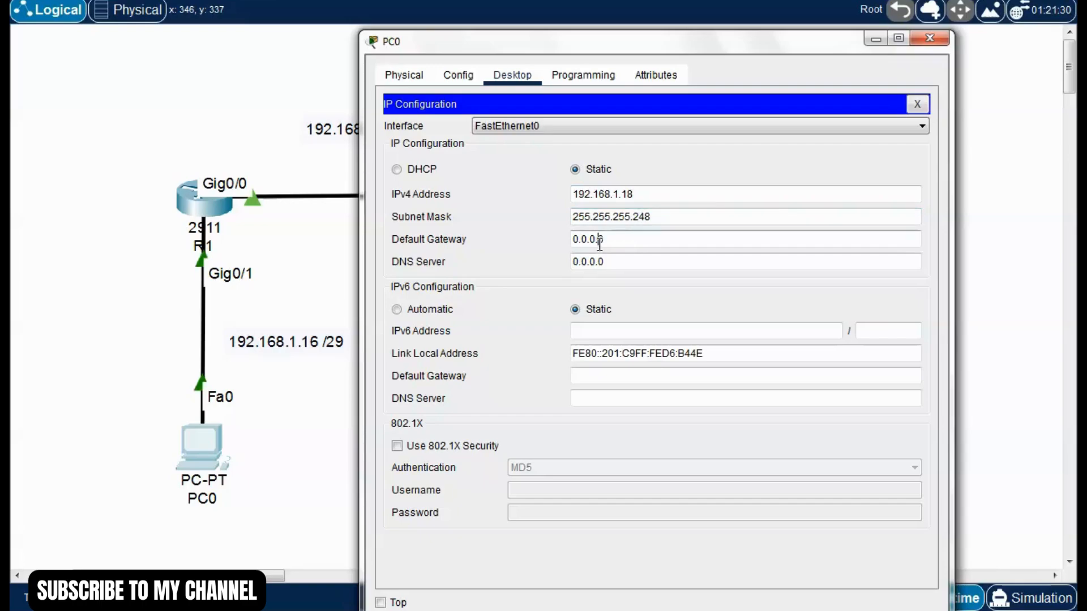
{"action": "left_click_drag", "start_coordinate": [620, 242], "coordinate": [524, 248]}
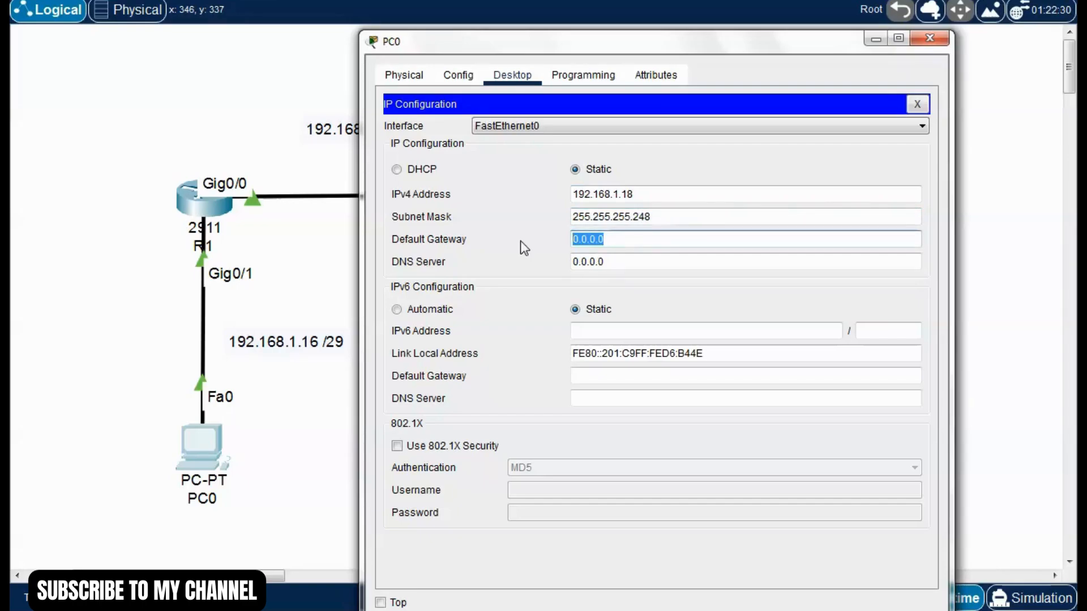
{"action": "type", "text": "192.168.1.17"}
{"action": "left_click", "coordinate": [624, 260]}
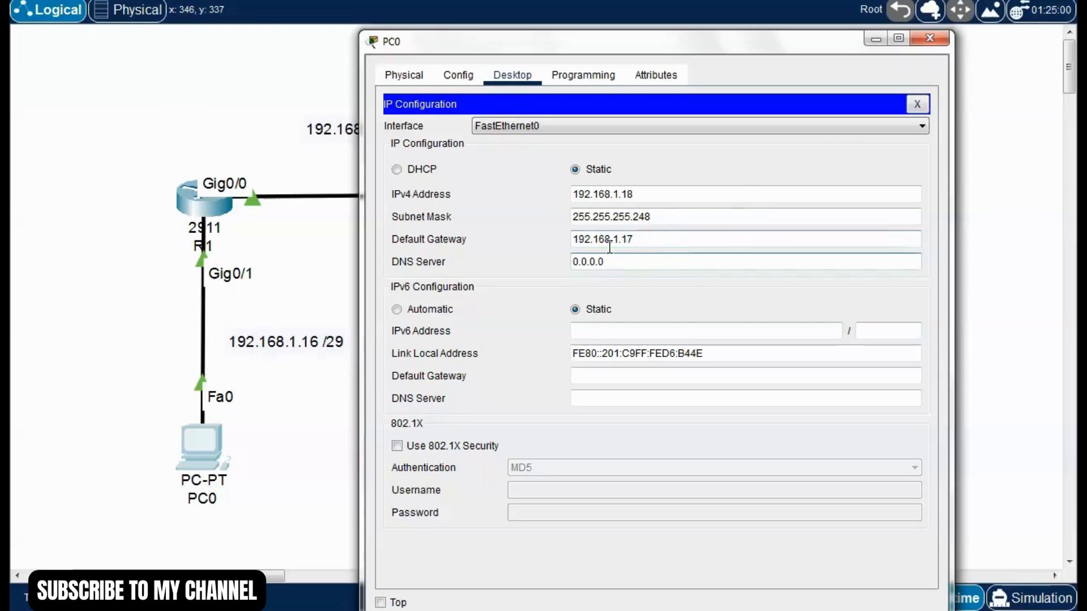
{"action": "left_click", "coordinate": [918, 104]}
{"action": "left_click", "coordinate": [930, 38]}
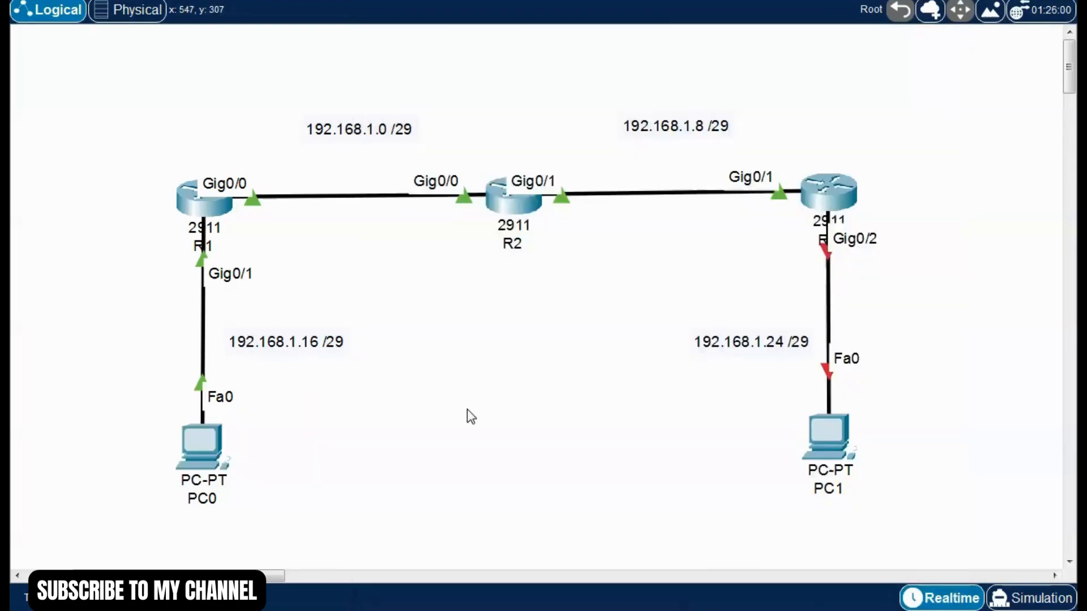
Open PC0's command prompt and ping R1's gateway address 192.168.1.17
{"action": "left_click", "coordinate": [203, 453]}
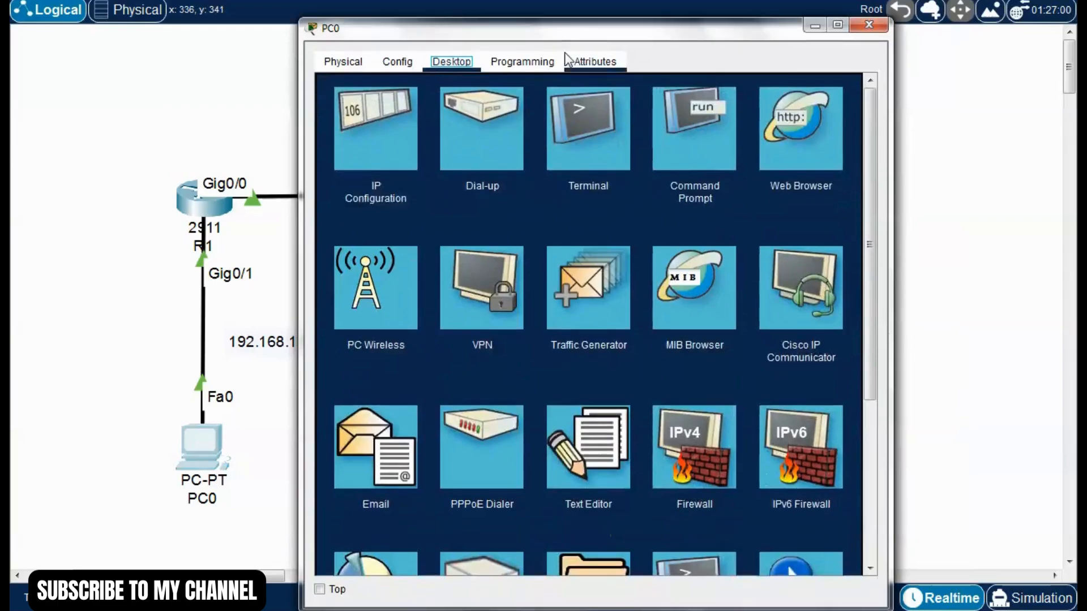
{"action": "left_click", "coordinate": [706, 151]}
{"action": "type", "text": "pi"}
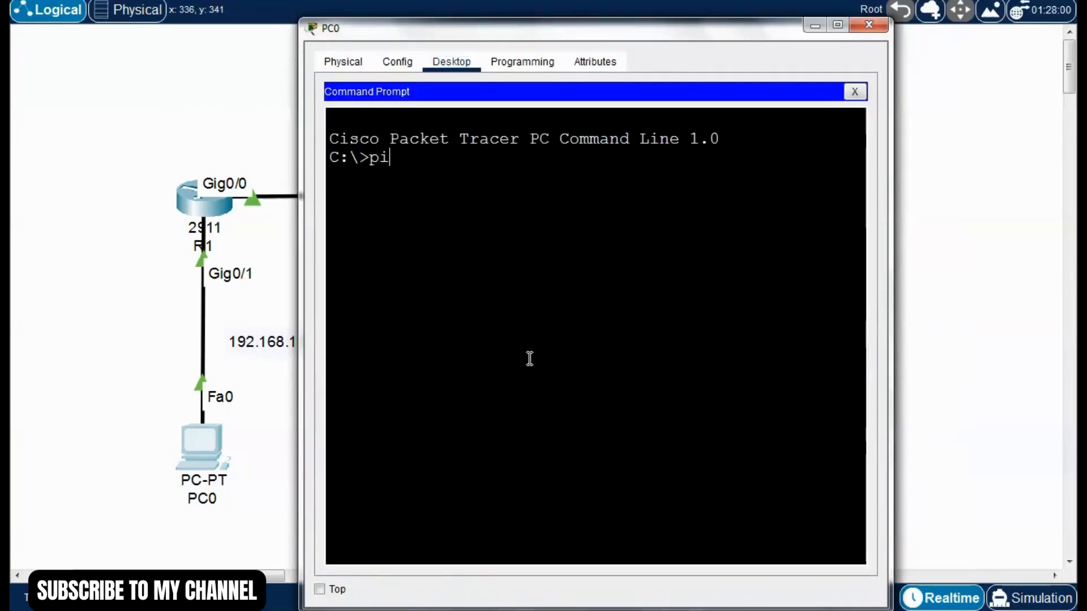
{"action": "type", "text": " nng 192.168."}
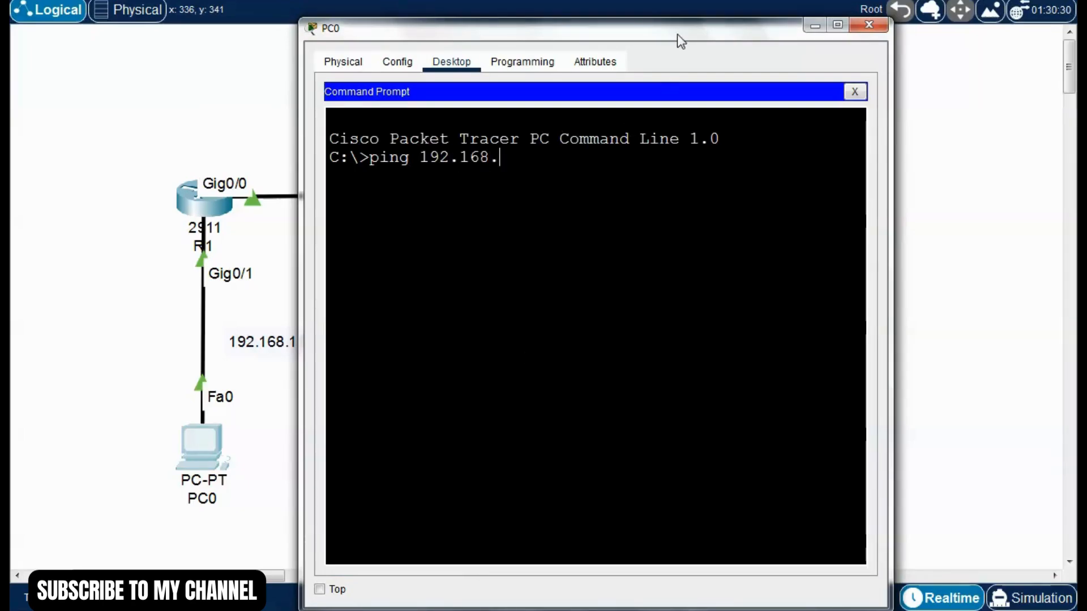
{"action": "left_click_drag", "start_coordinate": [677, 34], "coordinate": [728, 27]}
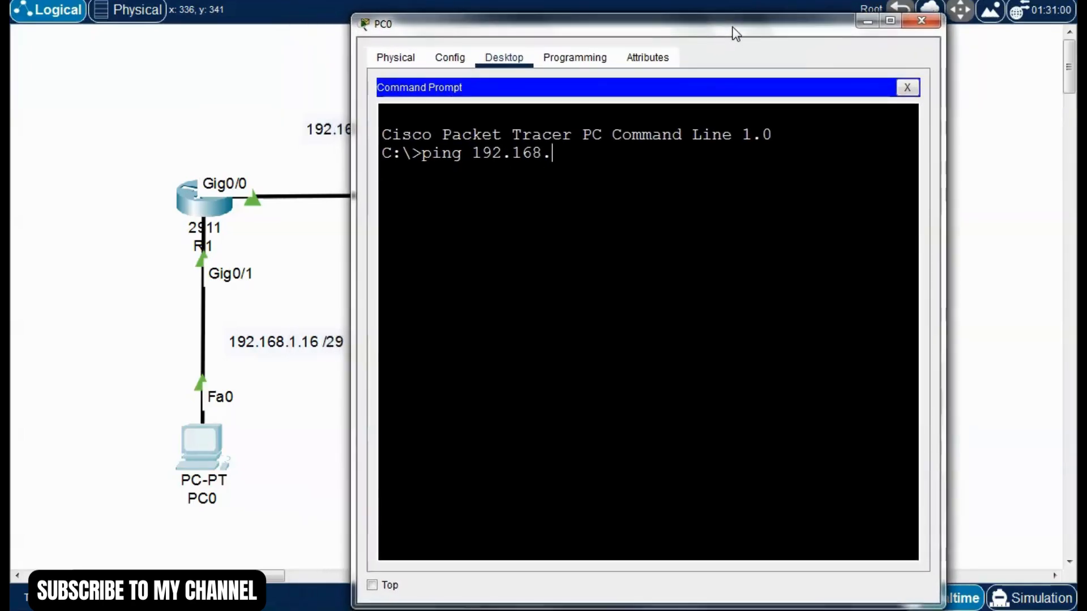
{"action": "type", "text": "68.1.17"}
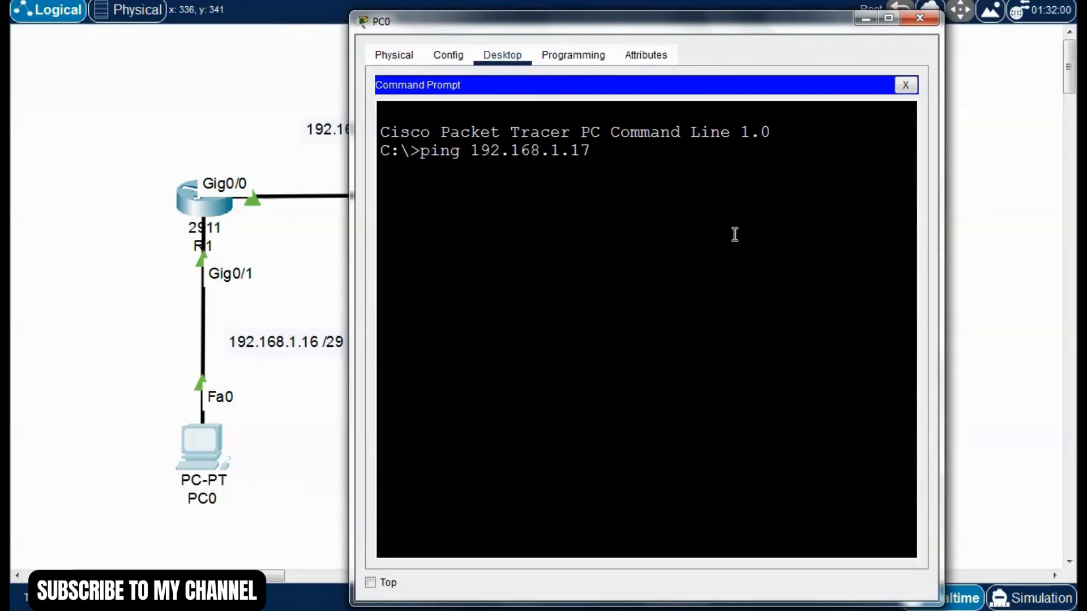
{"action": "key", "text": "Return"}
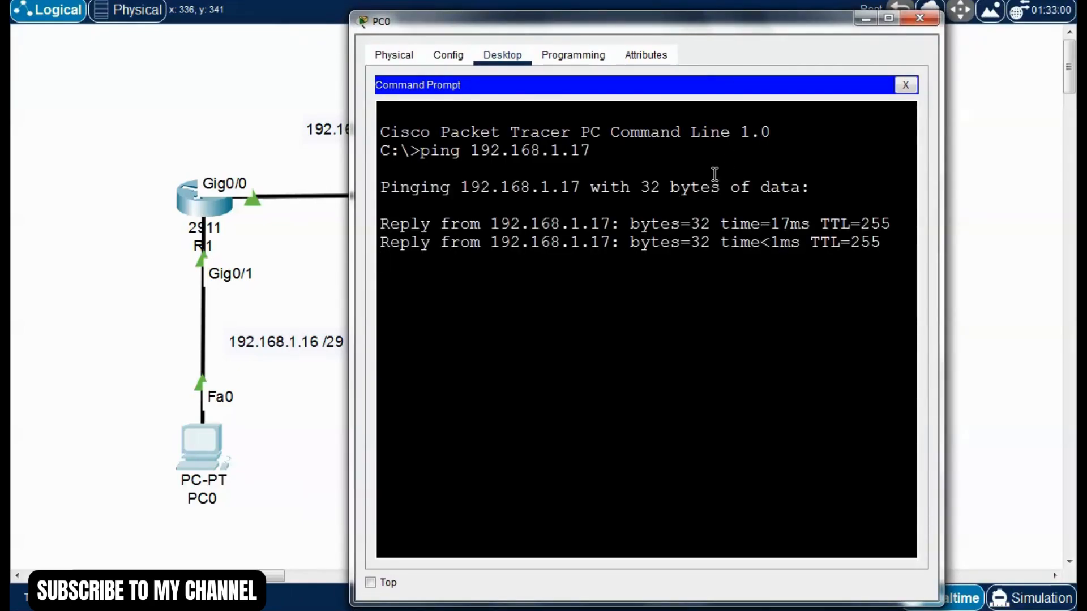
{"action": "left_click_drag", "start_coordinate": [781, 29], "coordinate": [765, 16]}
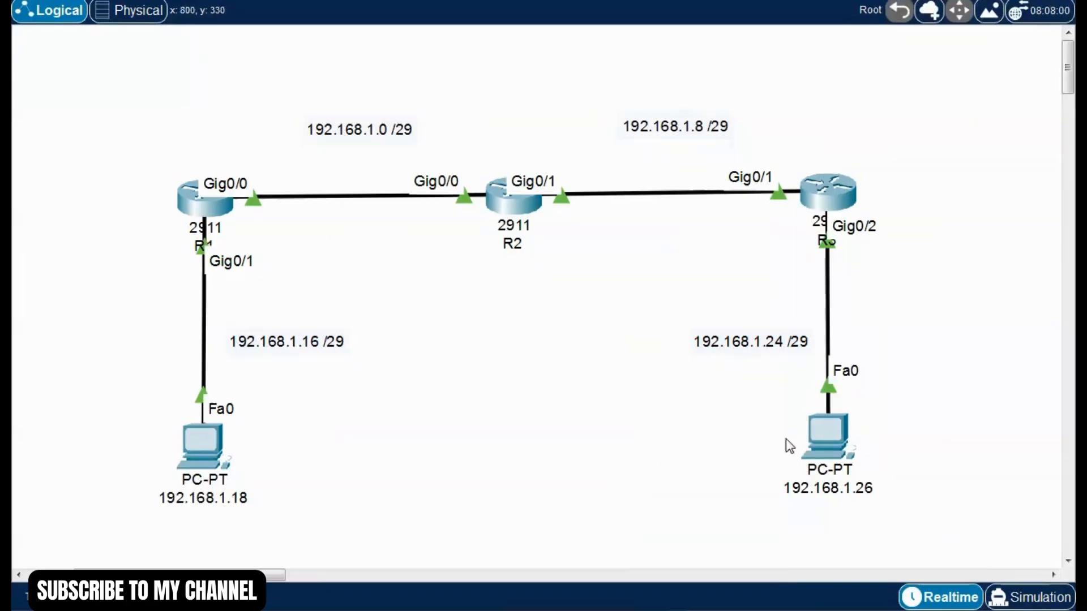
{"action": "left_click", "coordinate": [804, 457]}
{"action": "left_click_drag", "start_coordinate": [801, 114], "coordinate": [881, 287]}
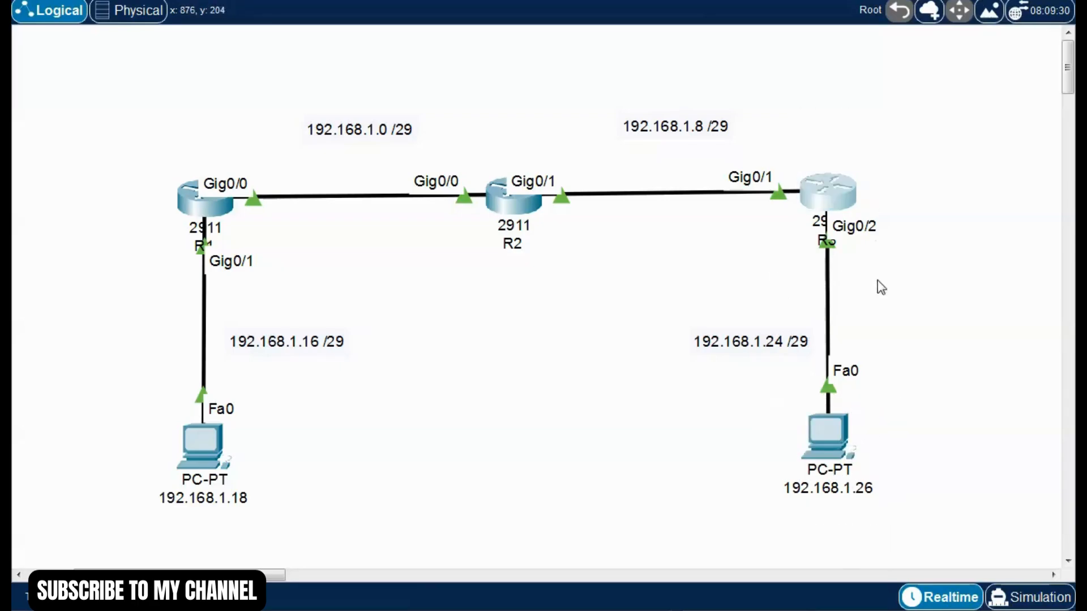
{"action": "left_click", "coordinate": [746, 281]}
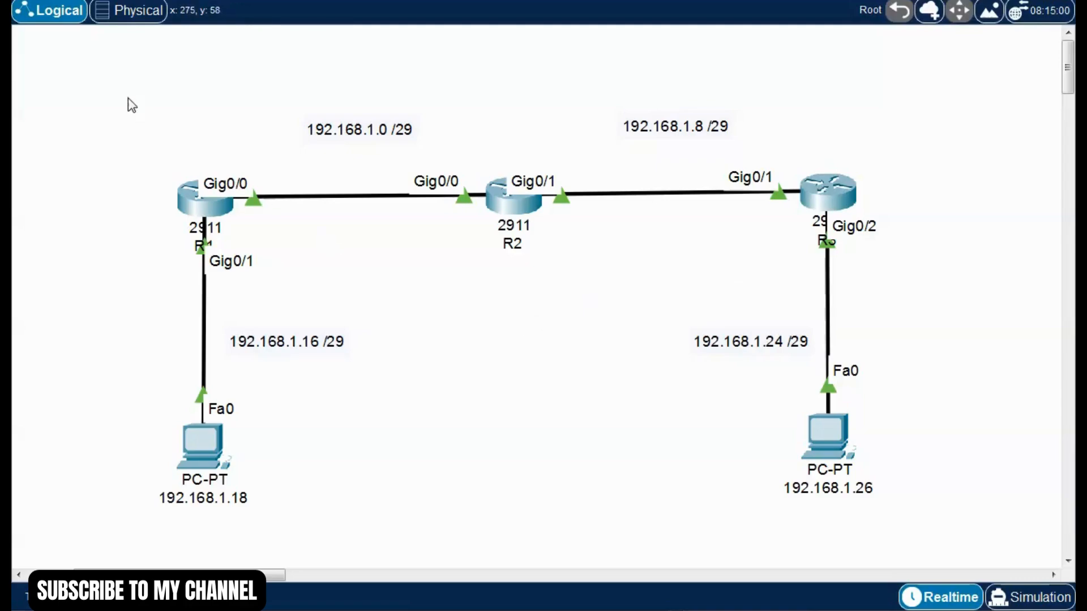
{"action": "left_click_drag", "start_coordinate": [128, 98], "coordinate": [913, 545]}
{"action": "left_click_drag", "start_coordinate": [161, 147], "coordinate": [223, 232]}
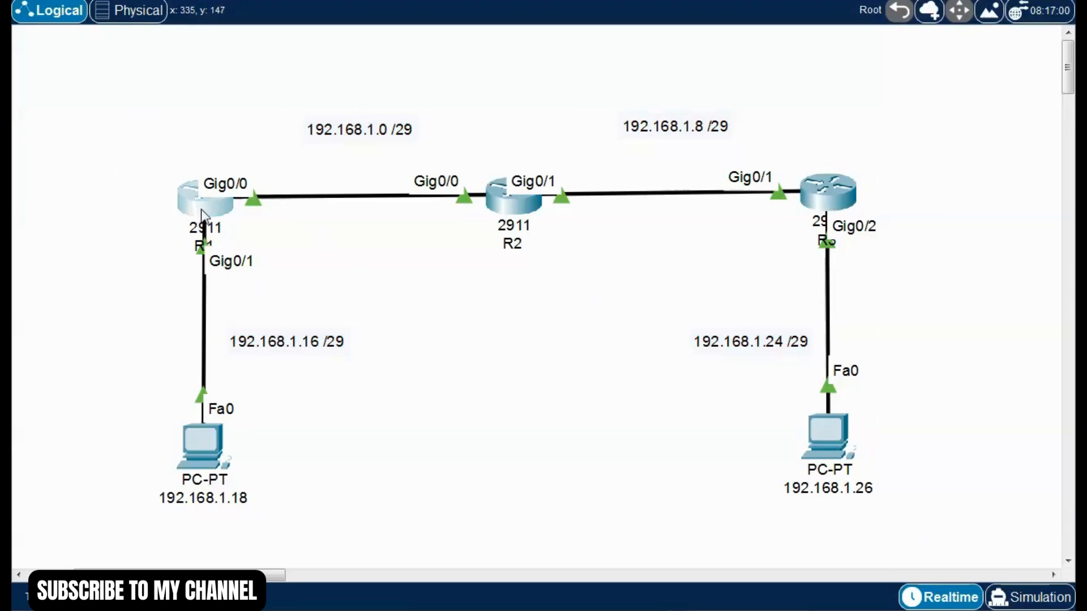
{"action": "left_click", "coordinate": [303, 240]}
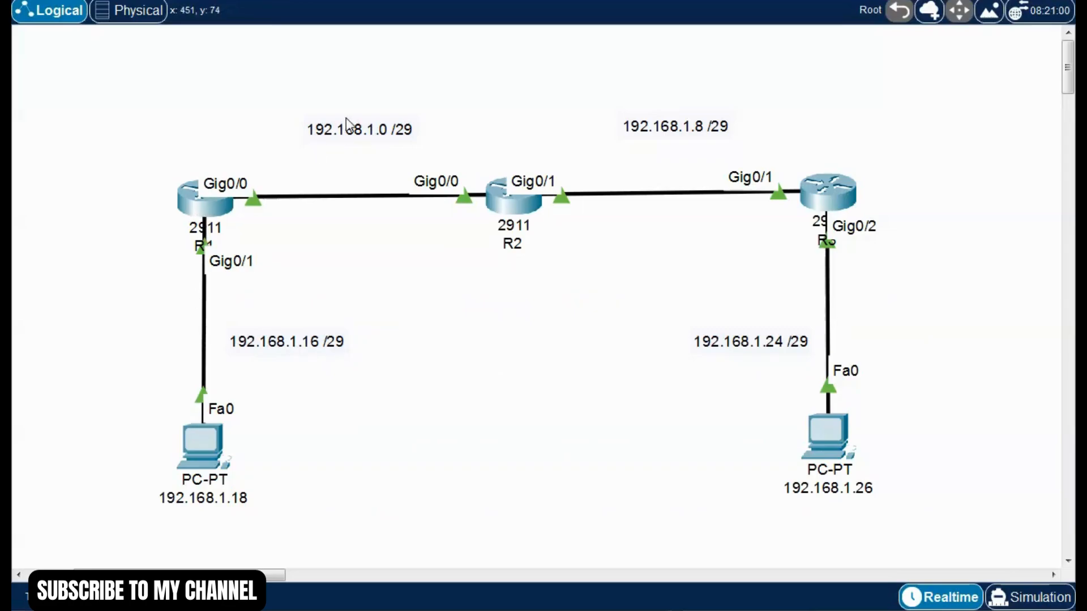
{"action": "left_click_drag", "start_coordinate": [131, 139], "coordinate": [238, 271]}
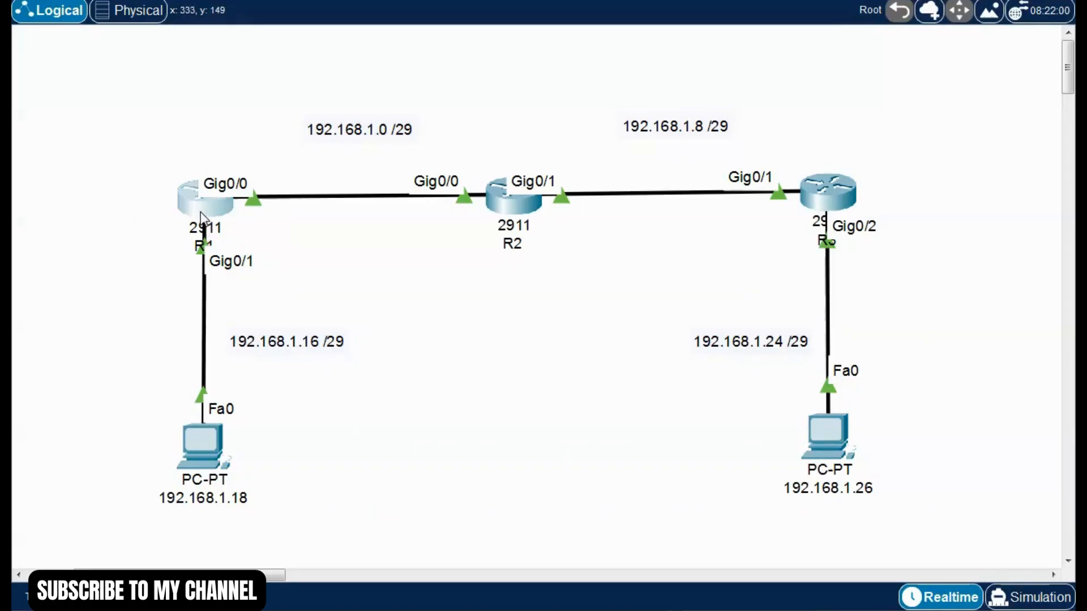
{"action": "left_click", "coordinate": [276, 228]}
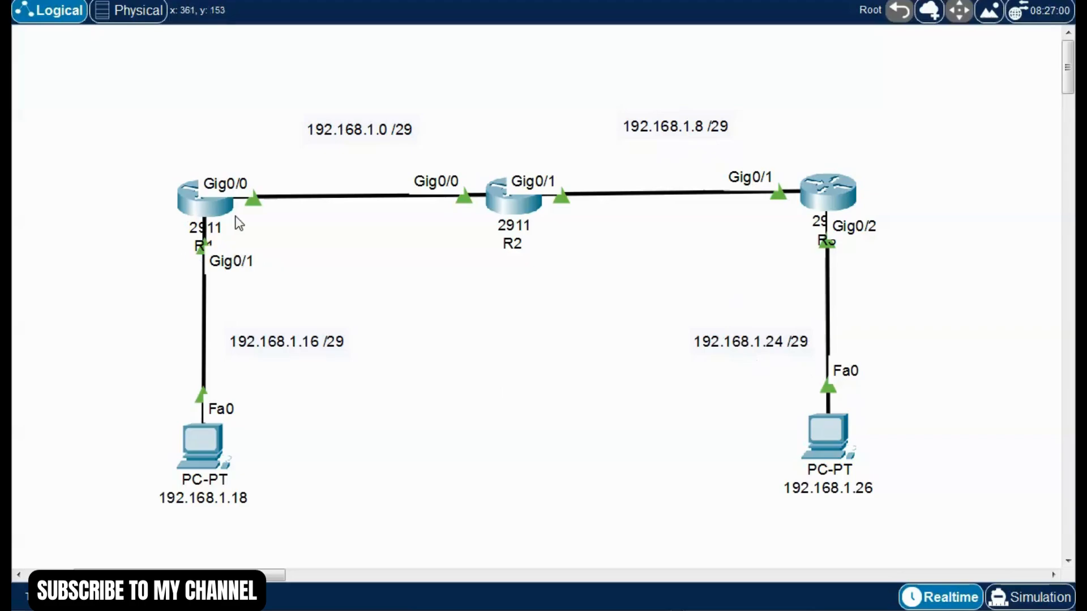
{"action": "left_click_drag", "start_coordinate": [475, 107], "coordinate": [565, 311]}
{"action": "left_click", "coordinate": [566, 310]}
{"action": "left_click_drag", "start_coordinate": [142, 110], "coordinate": [908, 273]}
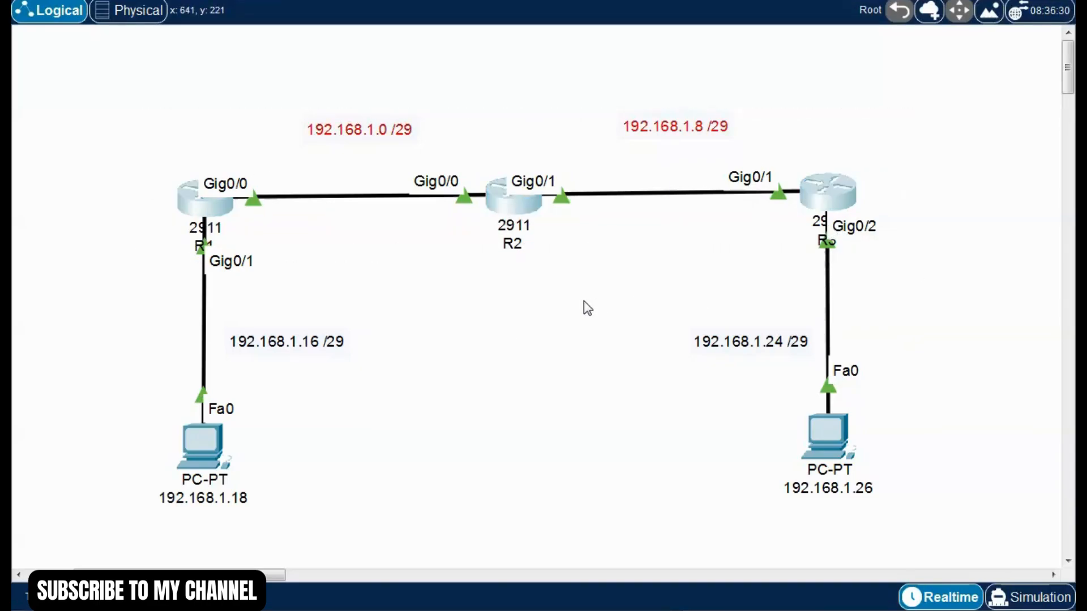
Open router R1's command line and enter global configuration mode with enable and conf t
{"action": "left_click", "coordinate": [532, 313]}
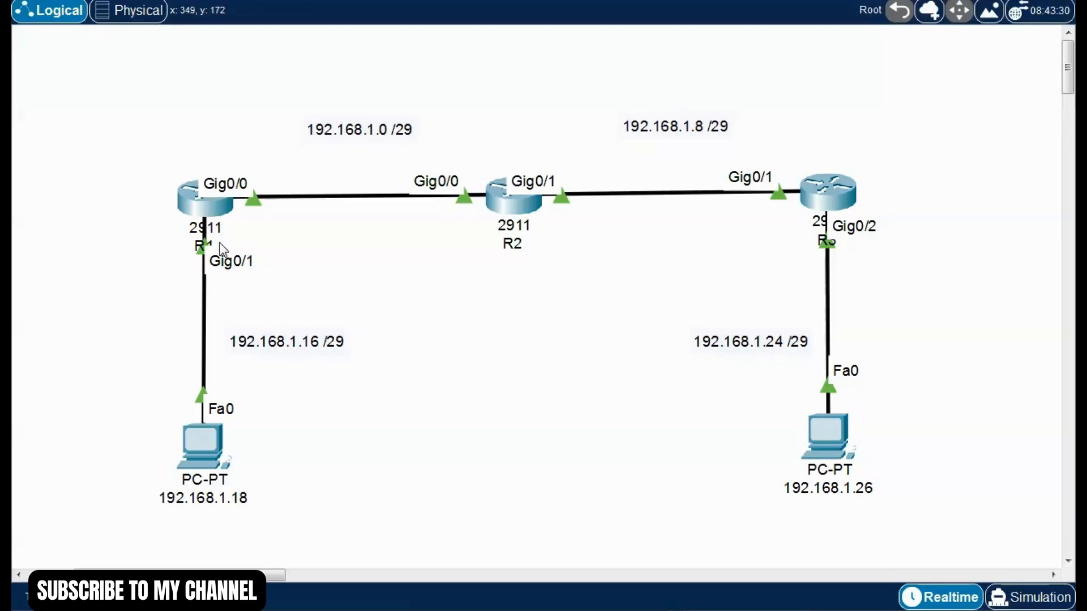
{"action": "mouse_move", "coordinate": [217, 212]}
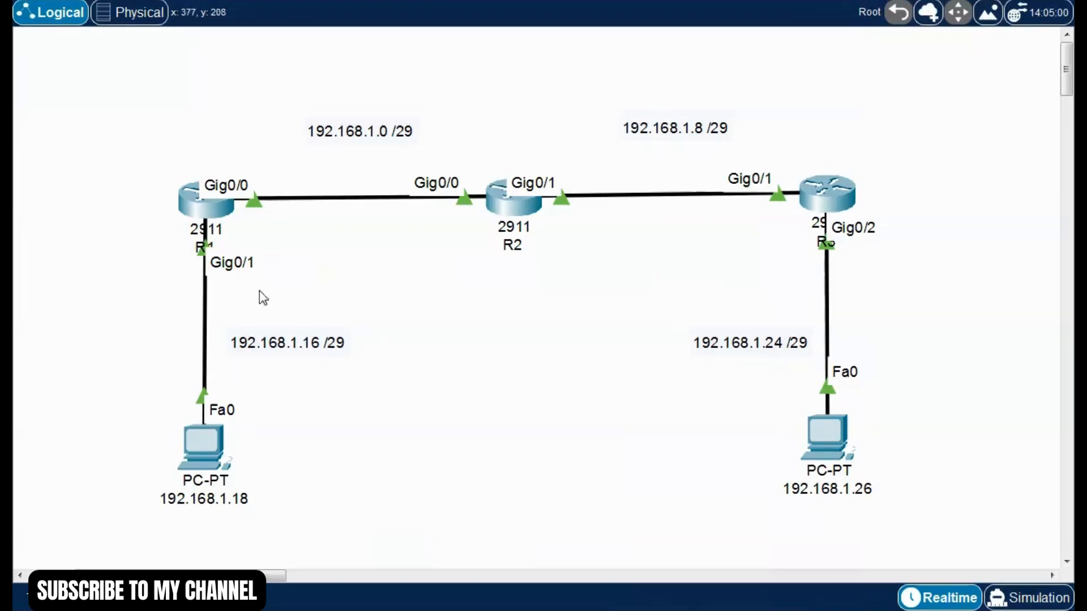
{"action": "left_click", "coordinate": [213, 212]}
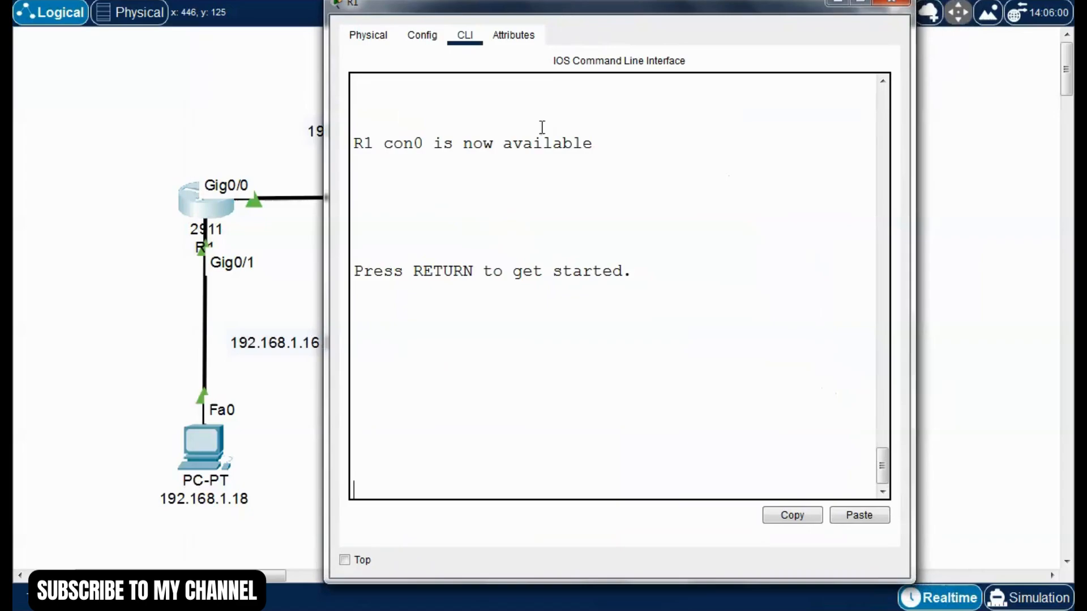
{"action": "key", "text": "Return"}
{"action": "type", "text": "enable"}
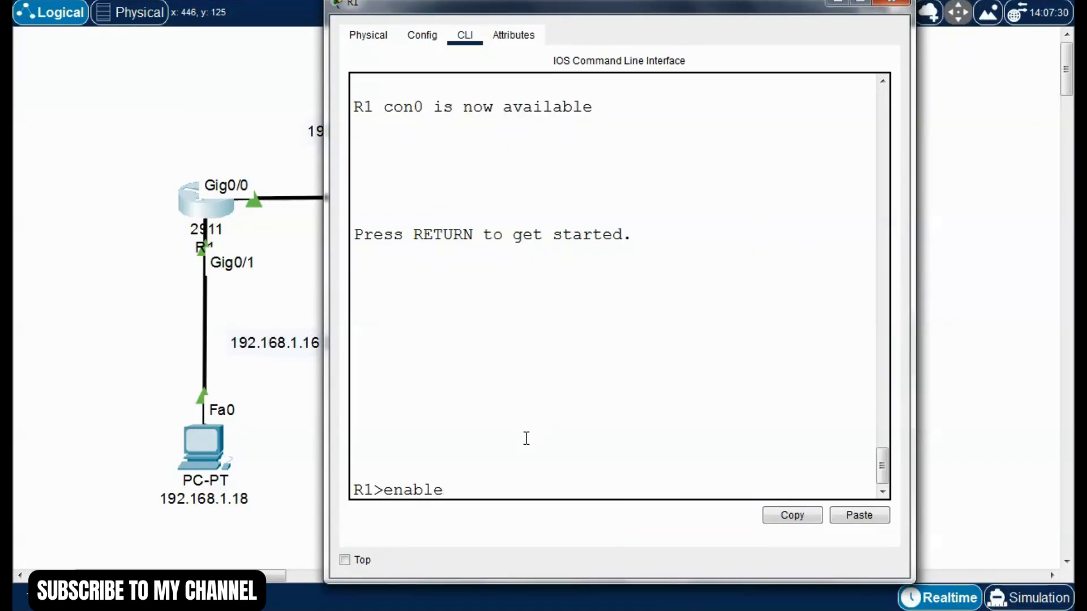
{"action": "key", "text": "Return"}
{"action": "type", "text": "conf"}
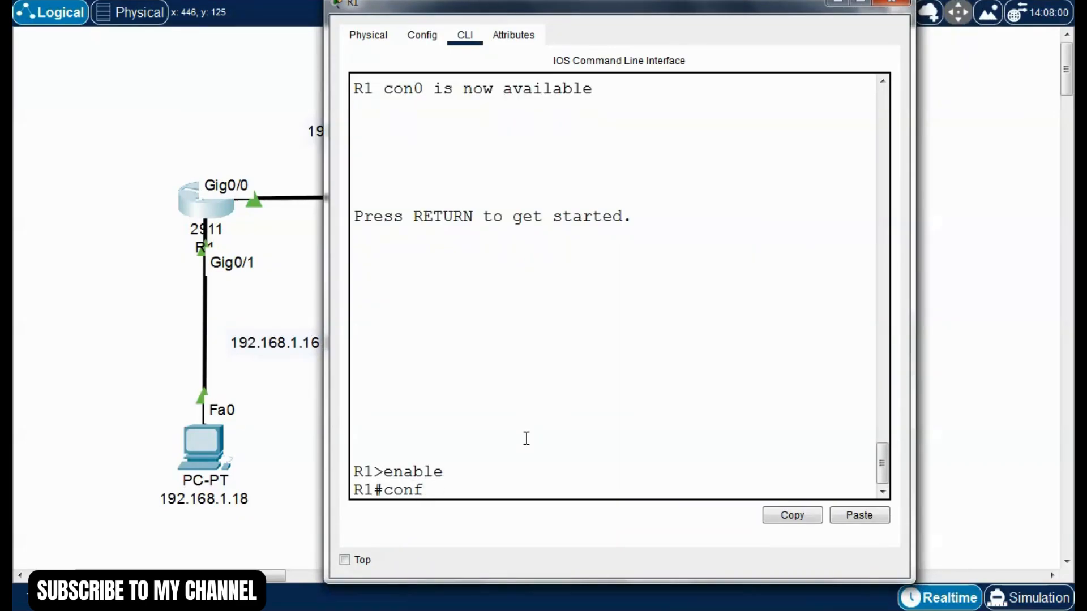
{"action": "type", "text": "t"}
{"action": "key", "text": "Return"}
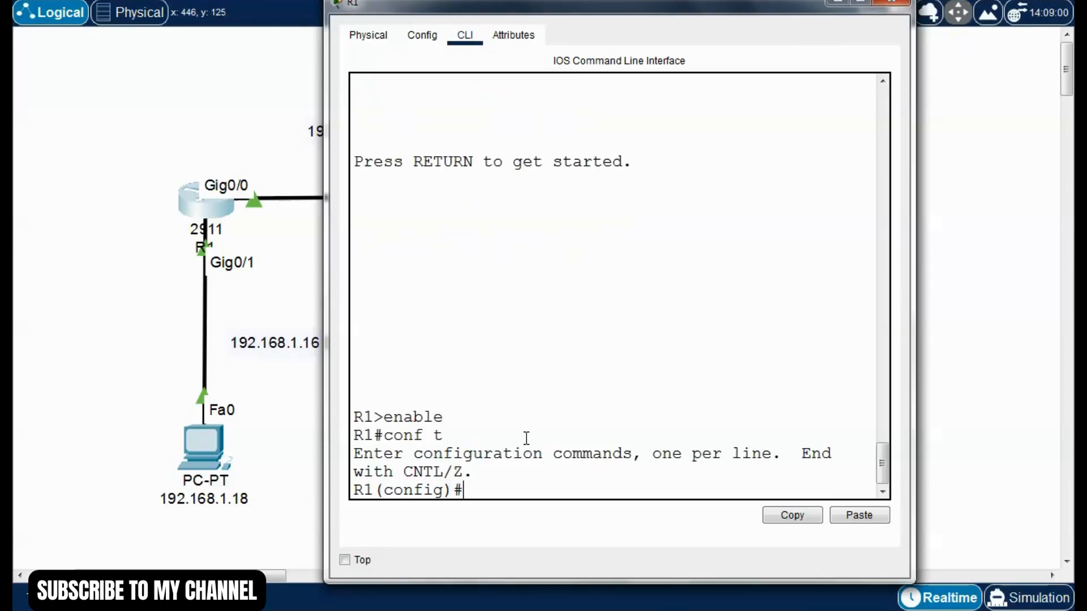
Look up the router eigrp argument on R1 and start EIGRP with autonomous system number 1
{"action": "type", "text": "router ei"}
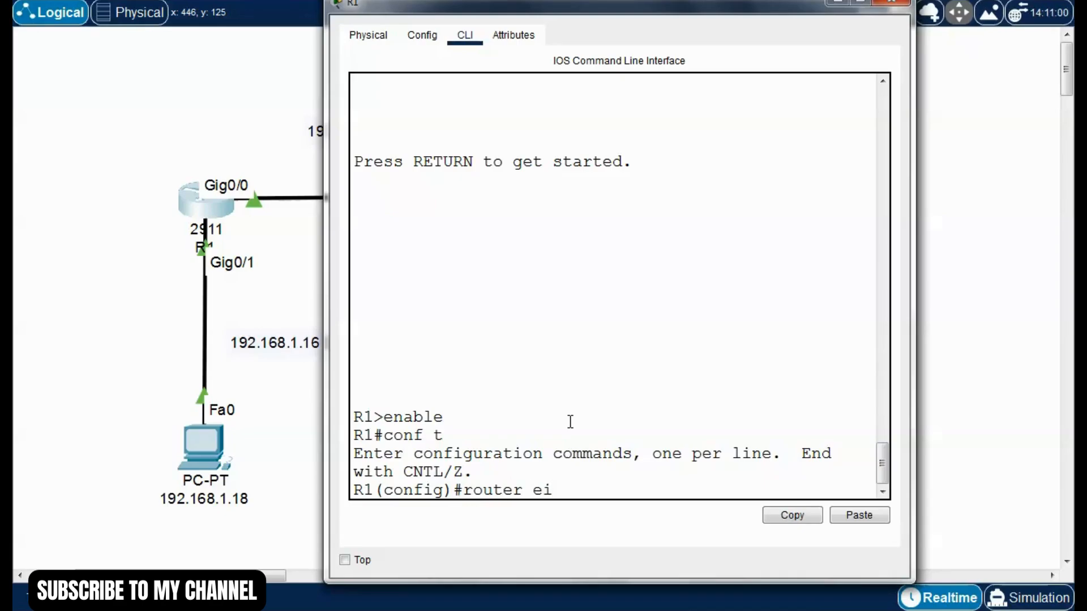
{"action": "type", "text": "grp ?"}
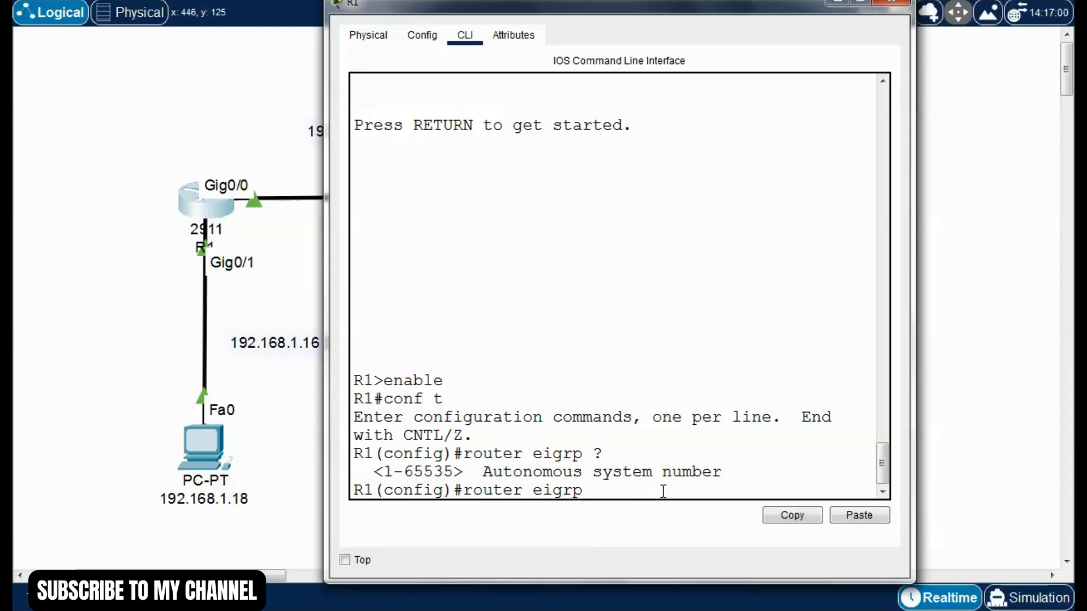
{"action": "type", "text": "1"}
{"action": "key", "text": "Return"}
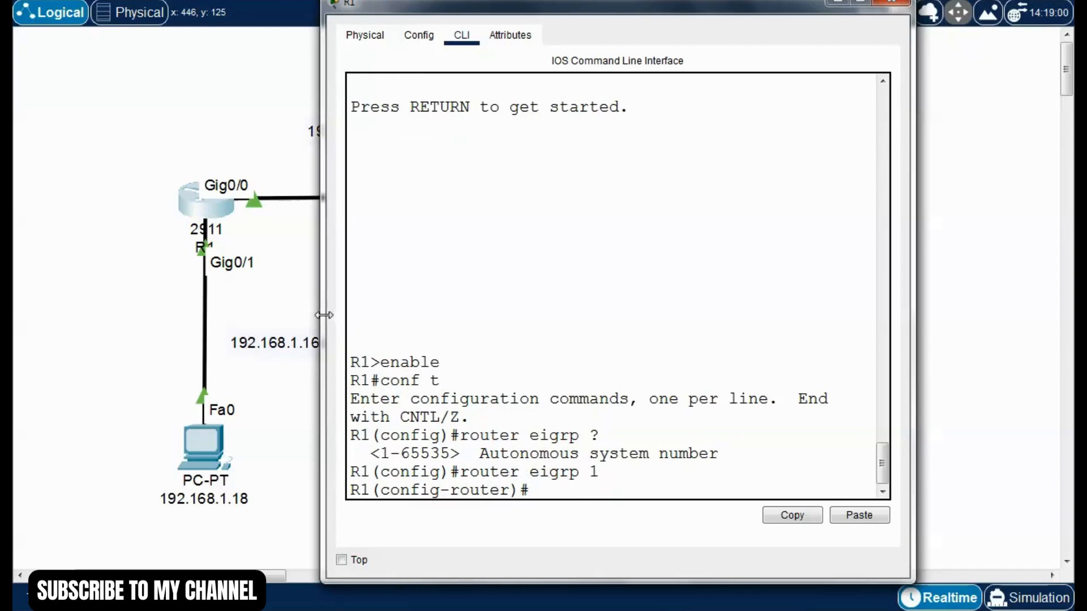
List the commands available in EIGRP router configuration mode and widen R1's window so their descriptions fit
{"action": "left_click_drag", "start_coordinate": [325, 311], "coordinate": [174, 311]}
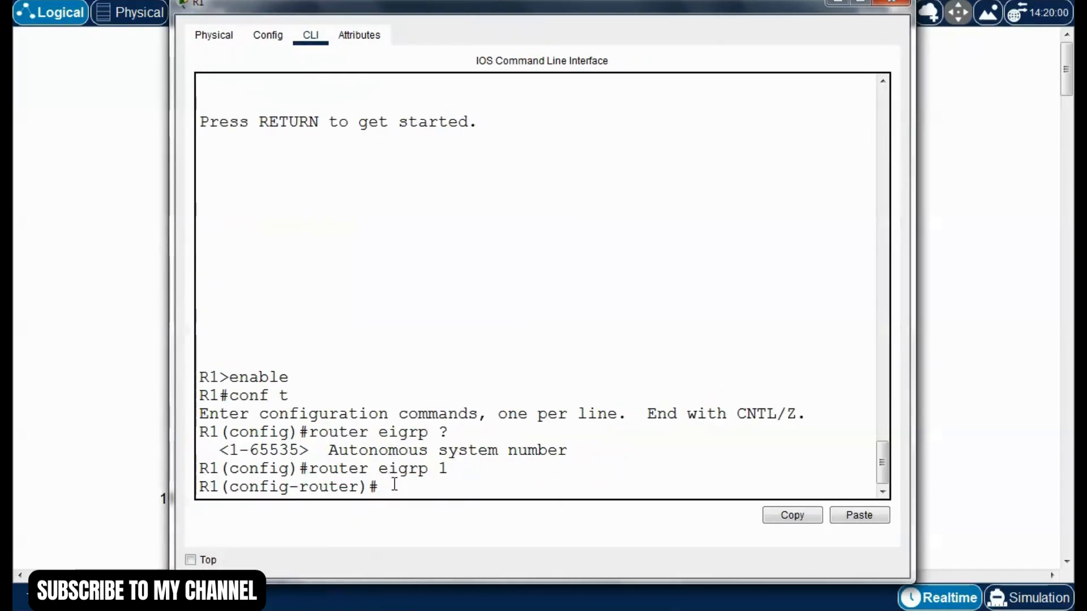
{"action": "type", "text": "?"}
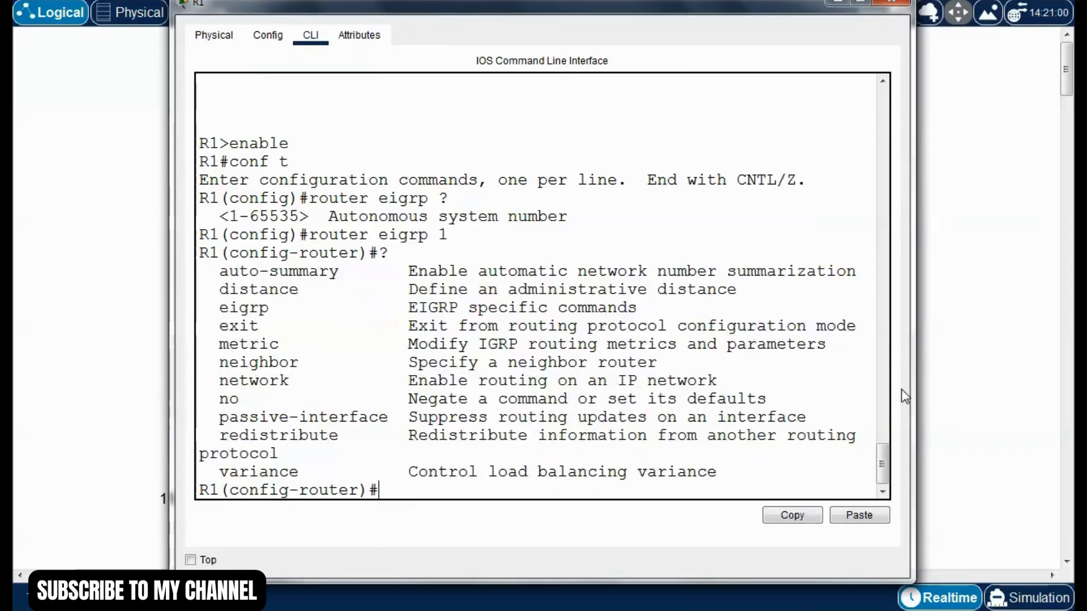
{"action": "left_click_drag", "start_coordinate": [912, 385], "coordinate": [954, 379]}
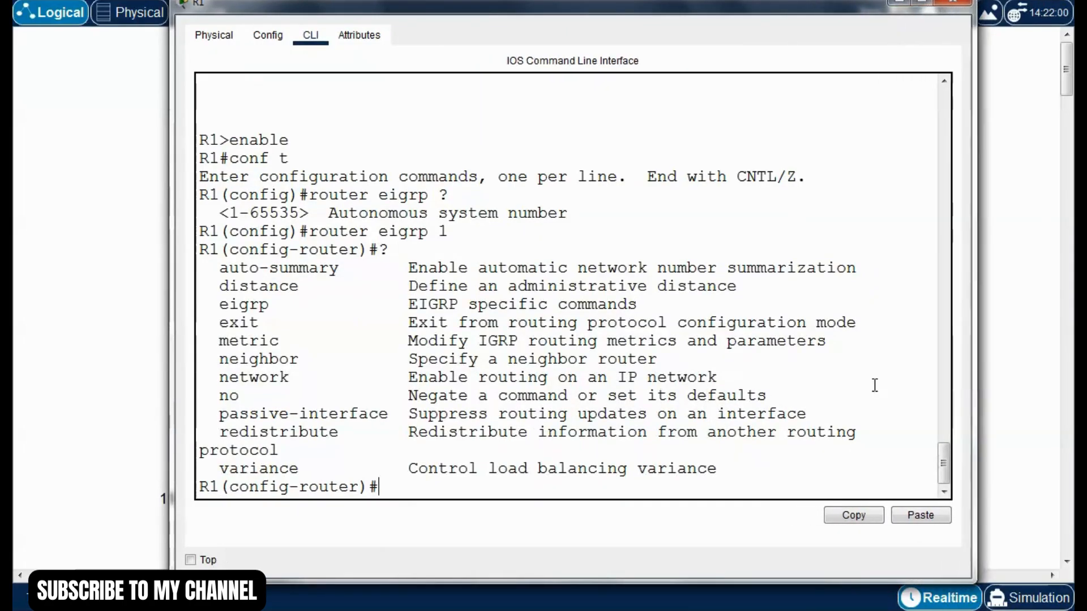
{"action": "left_click_drag", "start_coordinate": [170, 341], "coordinate": [125, 339]}
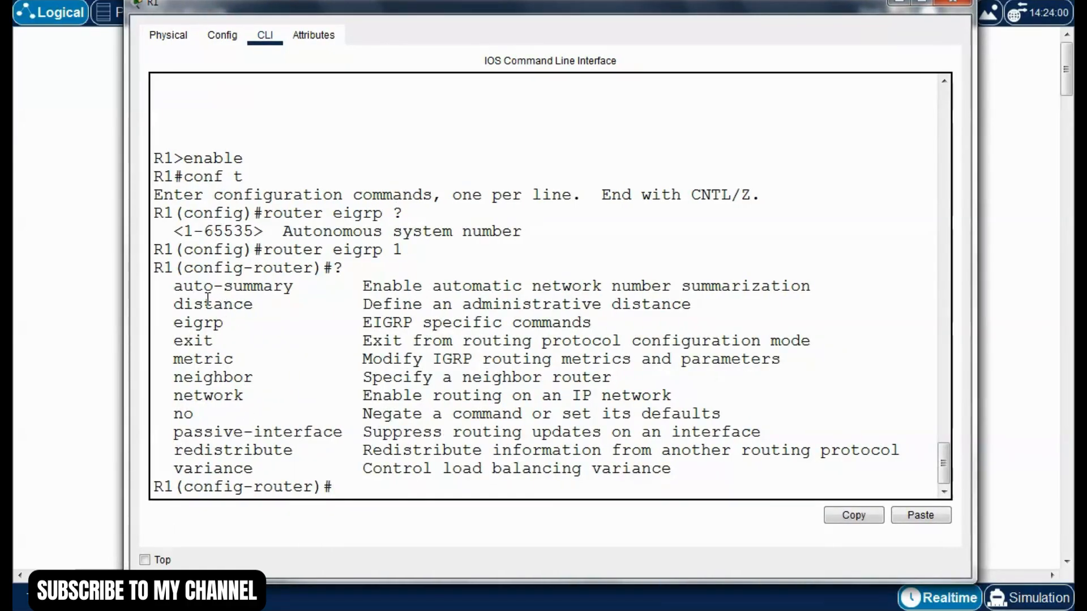
Disable automatic network summarization for EIGRP on R1 with no auto-summary
{"action": "left_click_drag", "start_coordinate": [177, 285], "coordinate": [297, 288]}
{"action": "left_click", "coordinate": [342, 488]}
{"action": "type", "text": "no auto-"}
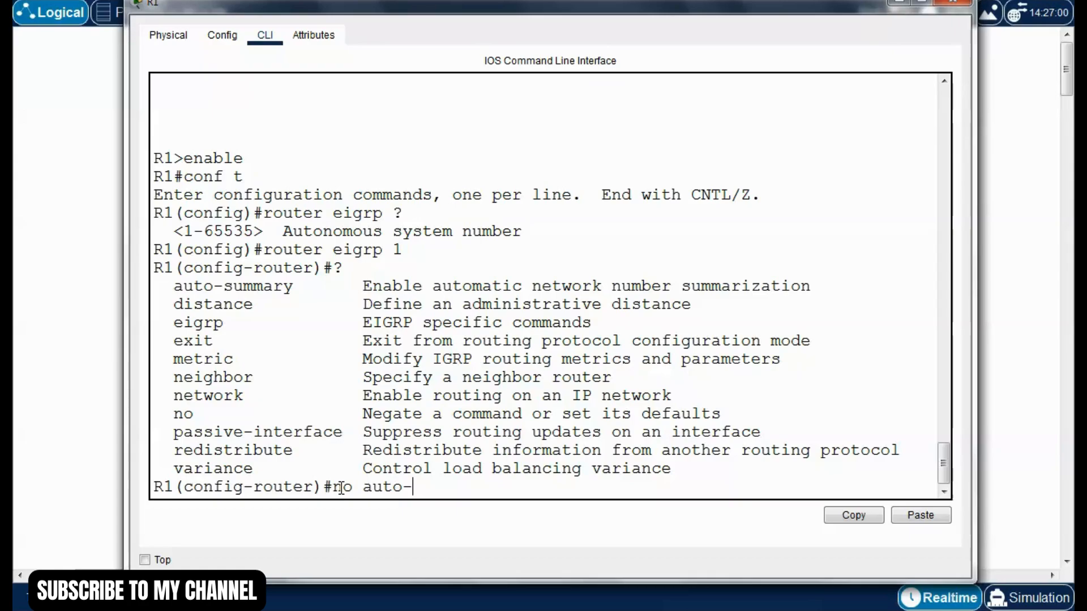
{"action": "type", "text": "summa"}
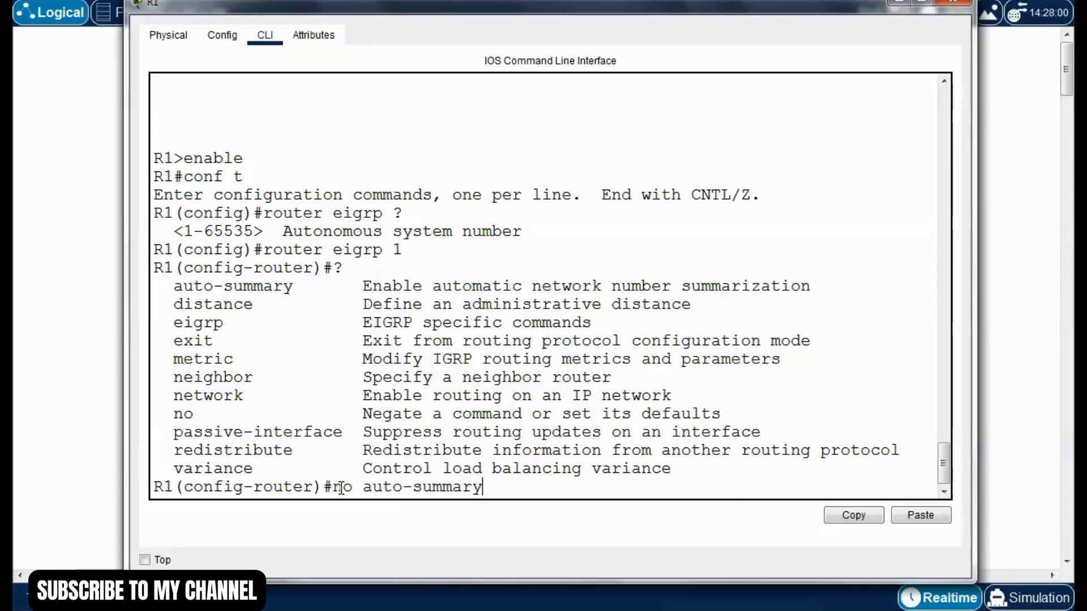
{"action": "type", "text": "ry"}
{"action": "key", "text": "Return"}
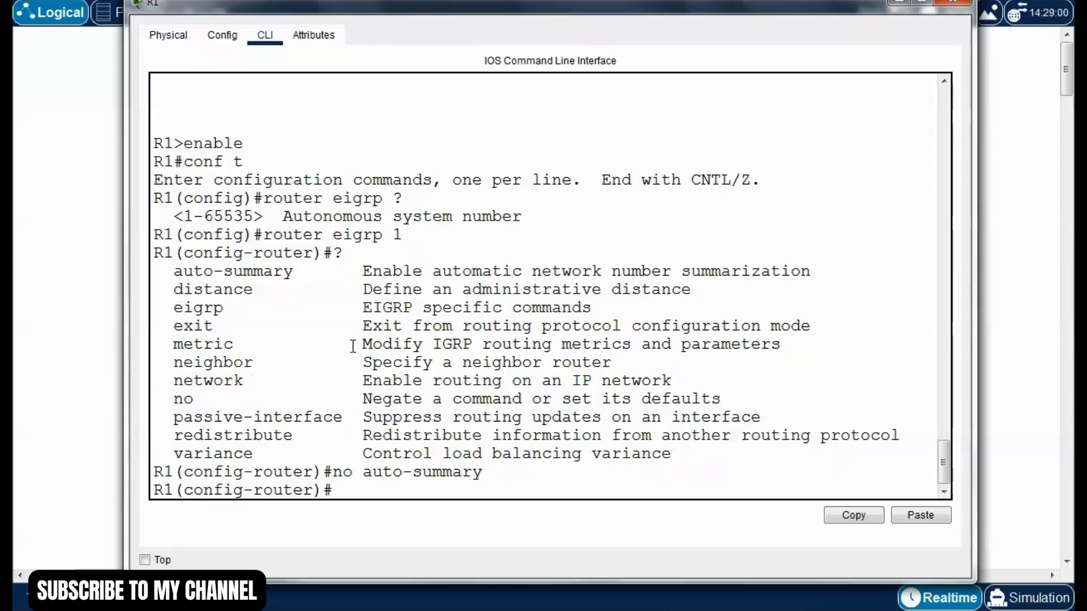
Uncover the topology to examine its /29 subnets, and bring R1's console back to review the no auto-summary command
{"action": "left_click_drag", "start_coordinate": [482, 472], "coordinate": [343, 473]}
{"action": "left_click_drag", "start_coordinate": [611, 6], "coordinate": [612, 547]}
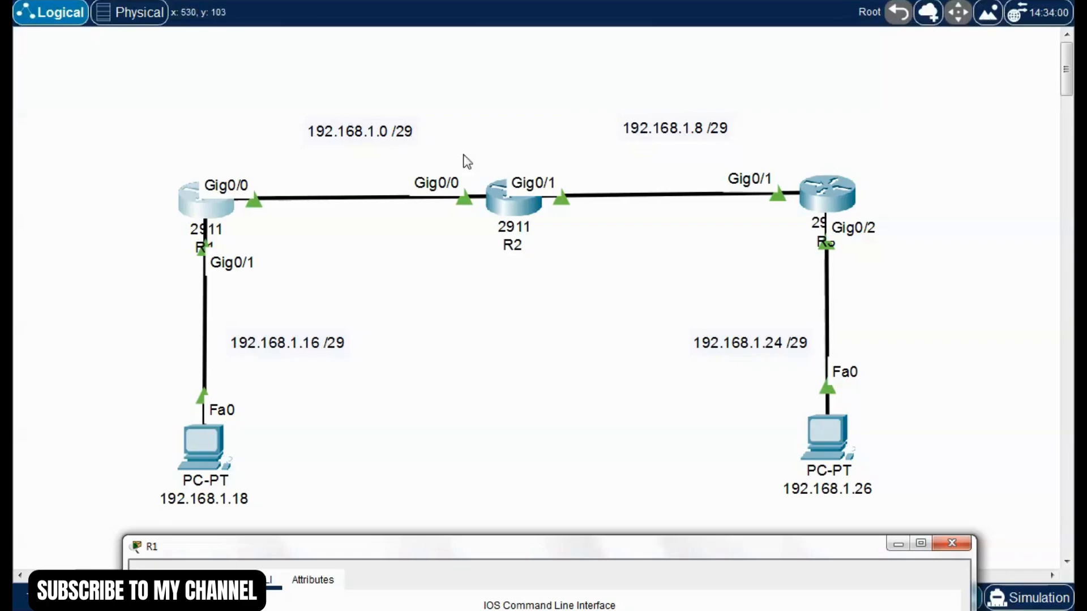
{"action": "mouse_move", "coordinate": [616, 558]}
{"action": "left_mouse_down"}
{"action": "mouse_move", "coordinate": [594, 421]}
{"action": "mouse_move", "coordinate": [595, 73]}
{"action": "mouse_move", "coordinate": [604, 543]}
{"action": "left_mouse_up"}
{"action": "left_click", "coordinate": [362, 532]}
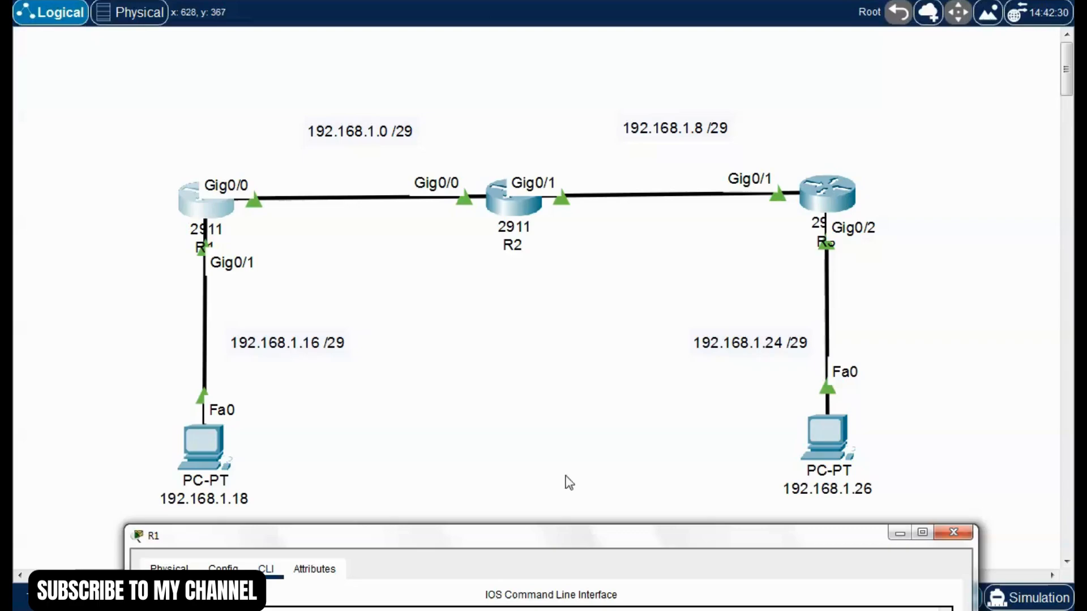
{"action": "left_click_drag", "start_coordinate": [618, 539], "coordinate": [595, 55]}
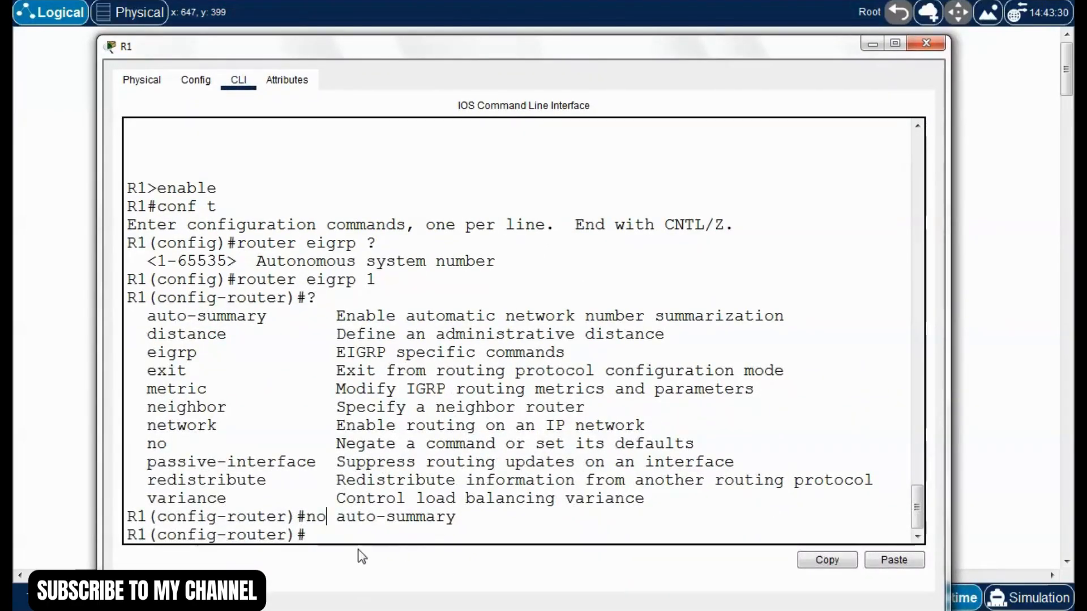
{"action": "left_click_drag", "start_coordinate": [456, 518], "coordinate": [299, 517]}
{"action": "left_click", "coordinate": [346, 517]}
{"action": "left_click_drag", "start_coordinate": [628, 44], "coordinate": [667, 61]}
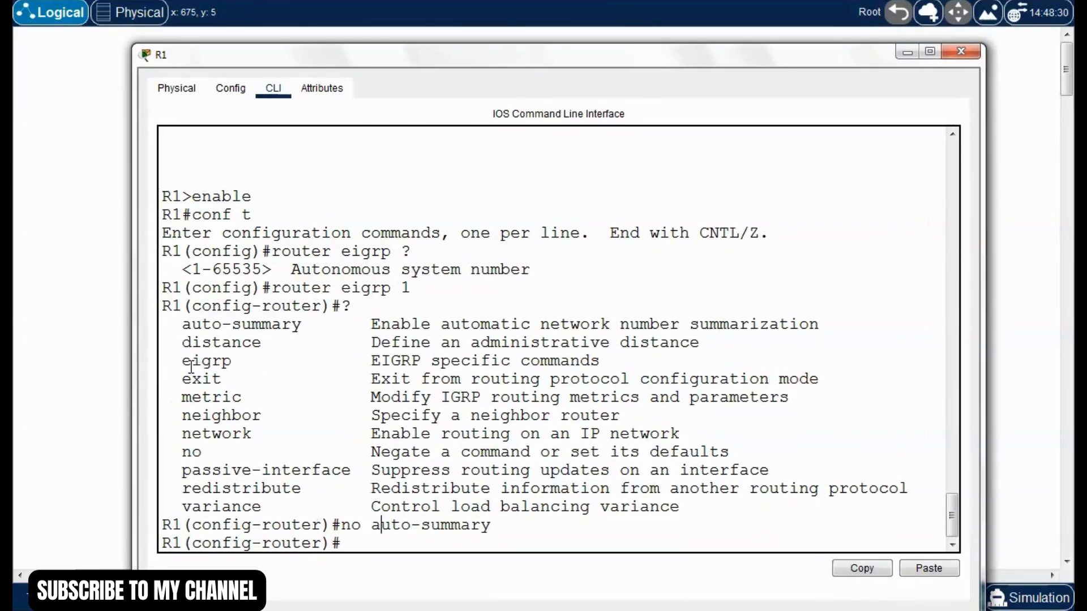
Begin the eigrp router-id command on R1, using the built-in help to check its keyword and argument format
{"action": "left_click_drag", "start_coordinate": [231, 361], "coordinate": [182, 363]}
{"action": "left_click", "coordinate": [360, 552]}
{"action": "type", "text": "eigrp ?"}
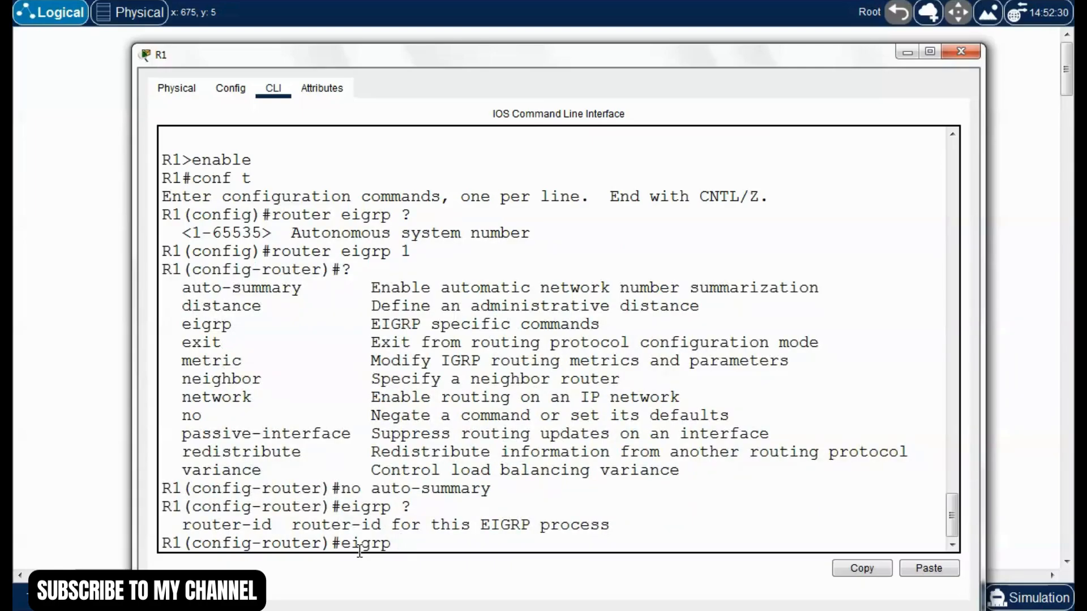
{"action": "type", "text": "router-id ?"}
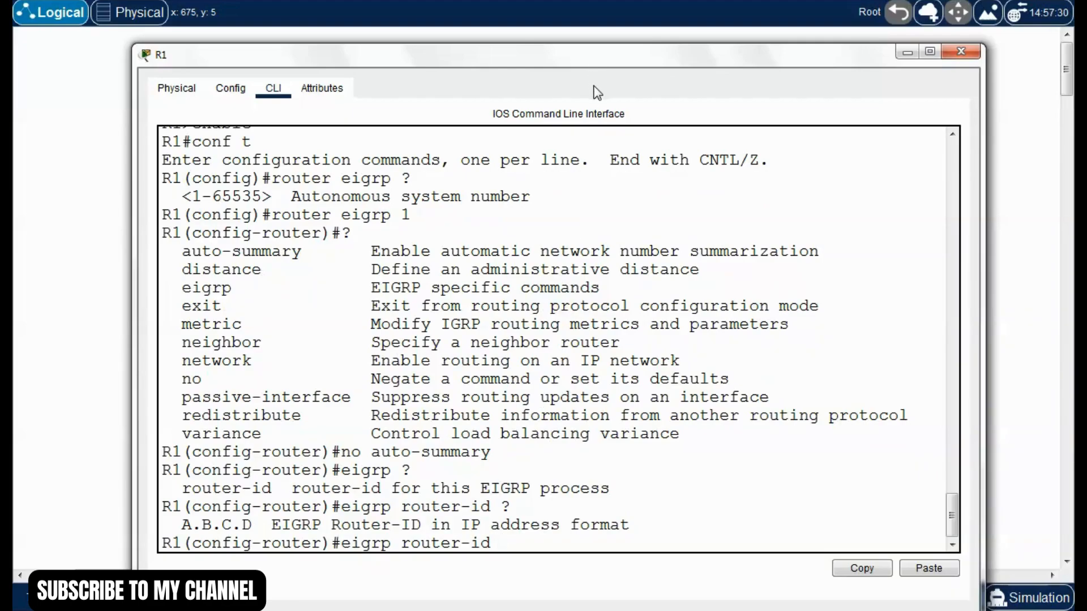
Check the routers in the topology and set R1's EIGRP router ID to 1.1.1.1
{"action": "left_click_drag", "start_coordinate": [591, 56], "coordinate": [541, 363]}
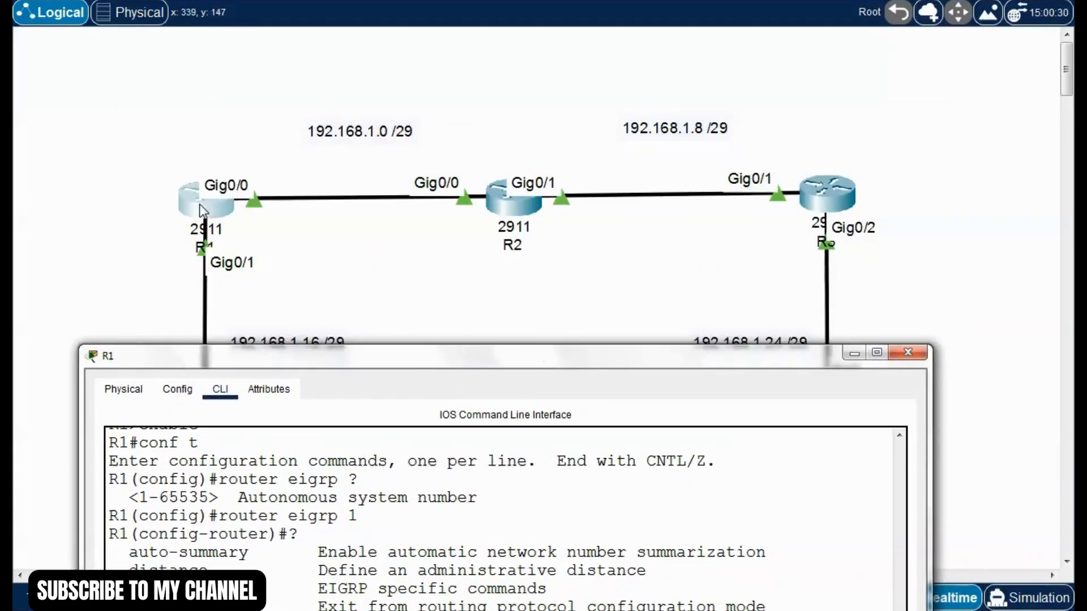
{"action": "left_click_drag", "start_coordinate": [453, 364], "coordinate": [479, 346]}
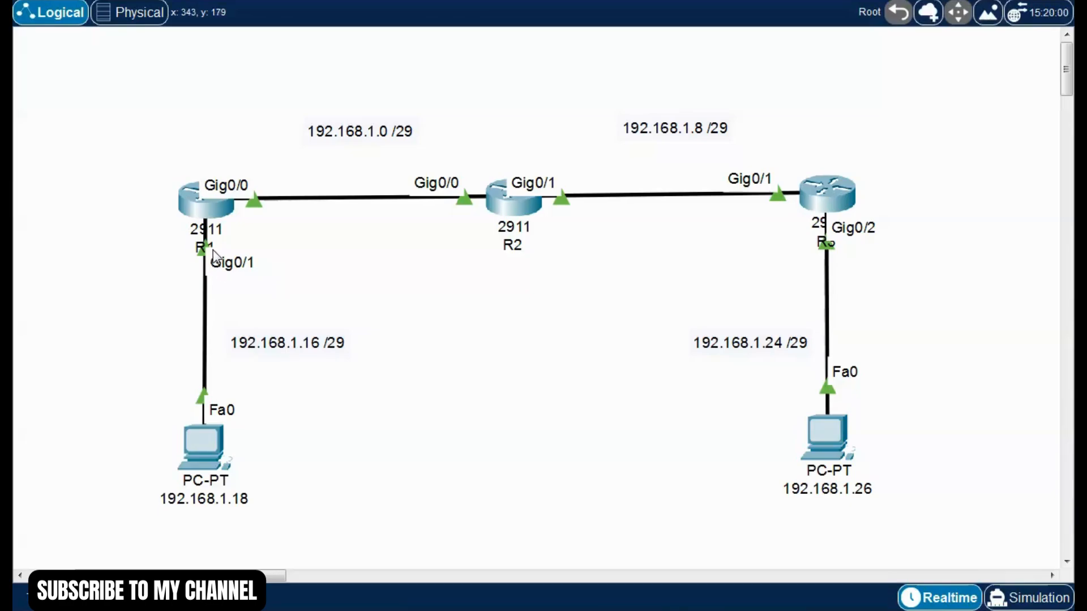
{"action": "left_click", "coordinate": [213, 204]}
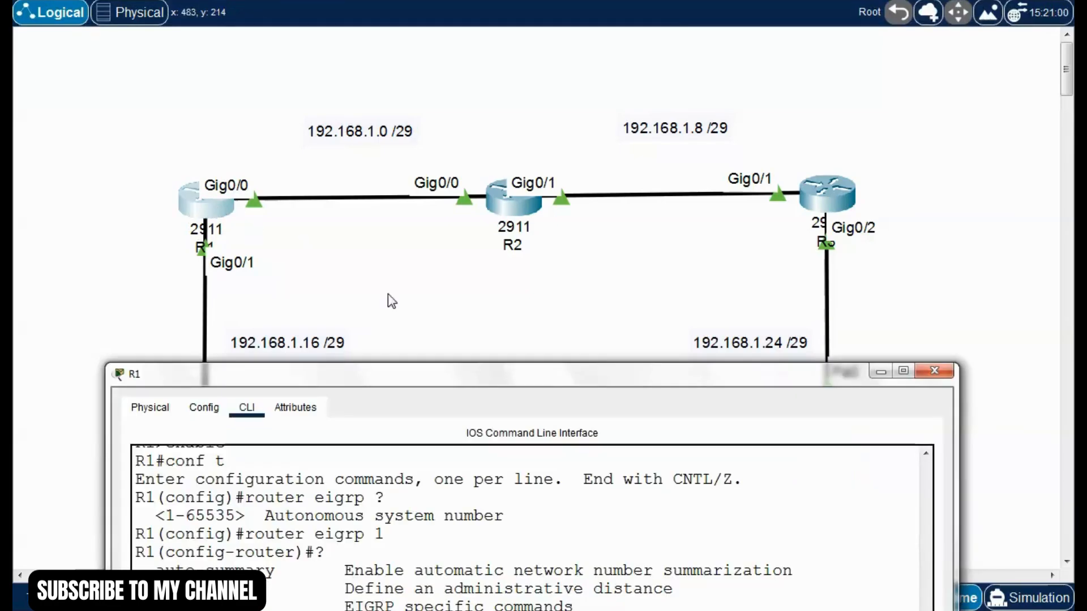
{"action": "left_click_drag", "start_coordinate": [497, 383], "coordinate": [490, 50]}
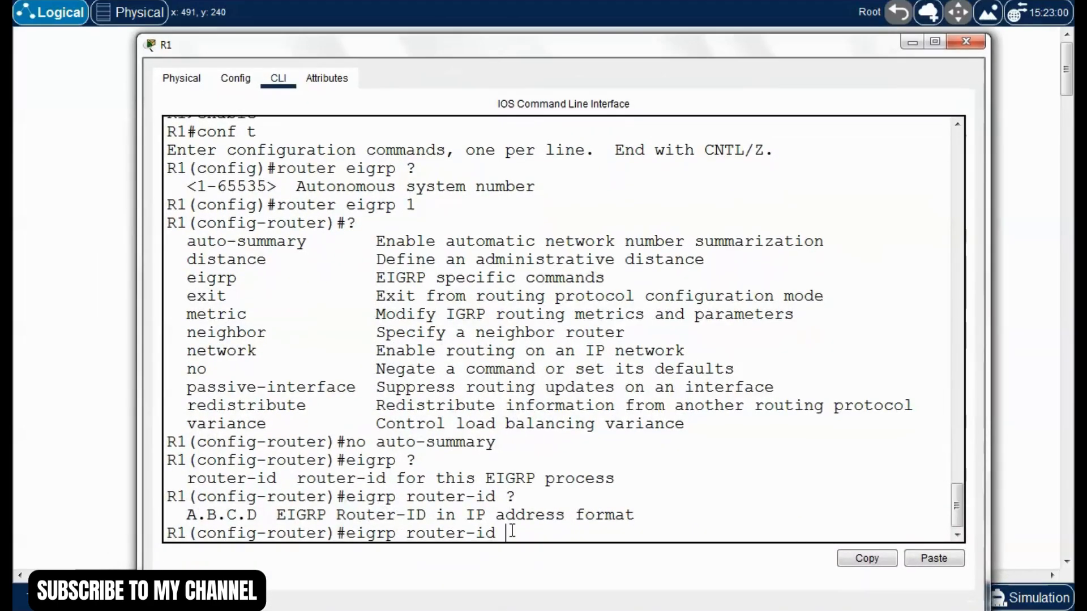
{"action": "type", "text": "1.1.1.1"}
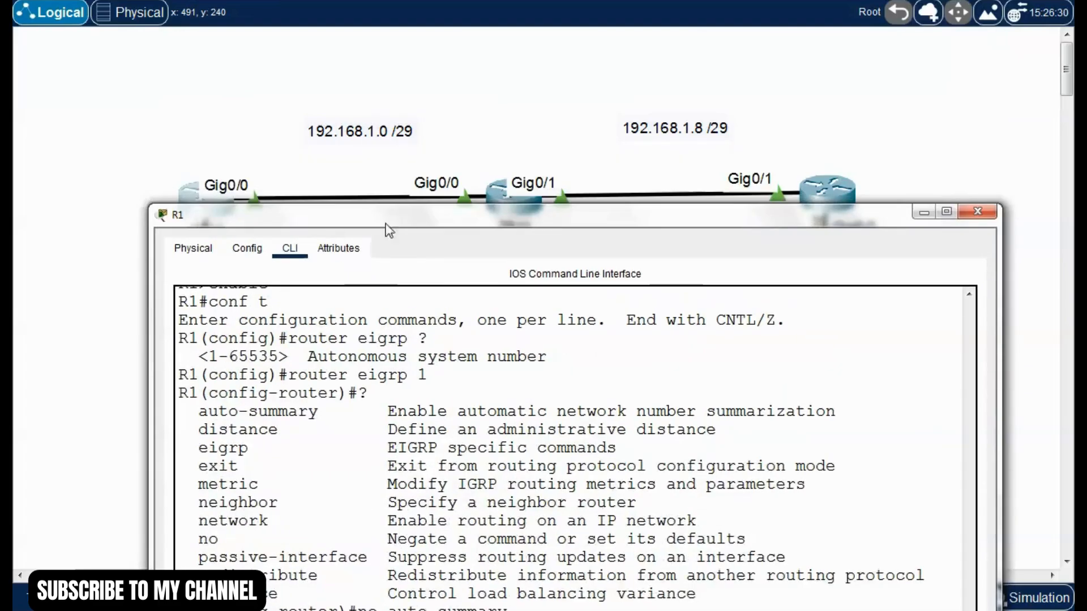
{"action": "left_click_drag", "start_coordinate": [386, 224], "coordinate": [370, 274]}
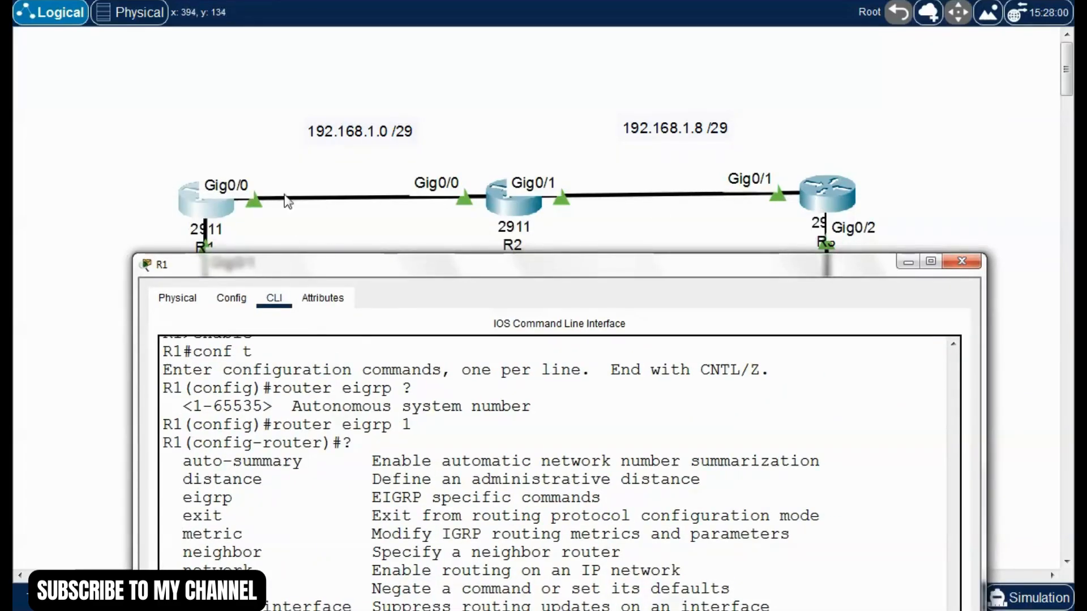
{"action": "left_click_drag", "start_coordinate": [625, 269], "coordinate": [645, 47]}
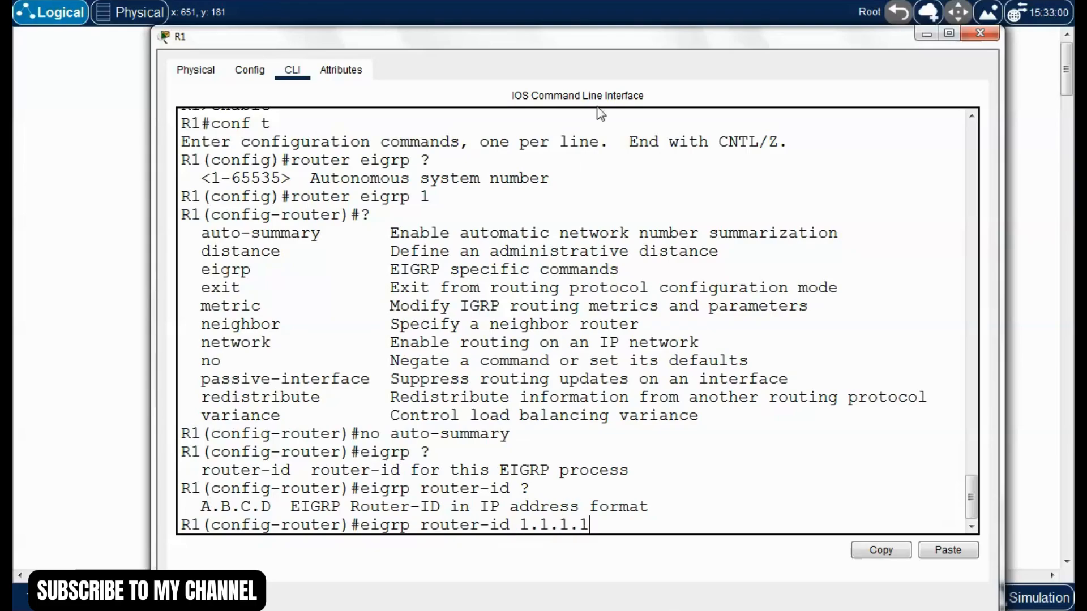
{"action": "left_click_drag", "start_coordinate": [635, 31], "coordinate": [614, 27]}
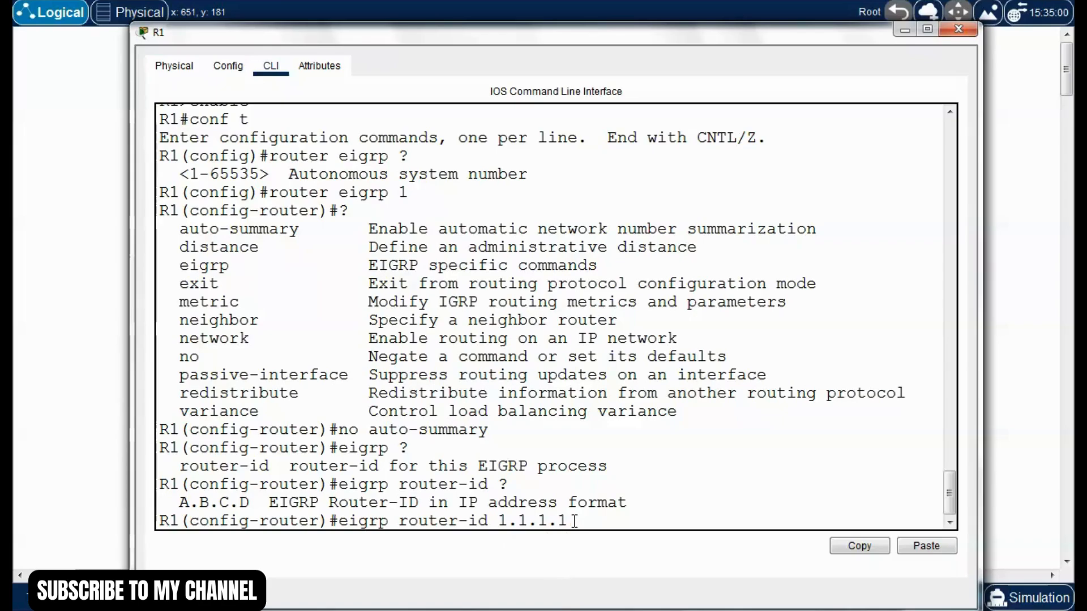
{"action": "key", "text": "Return"}
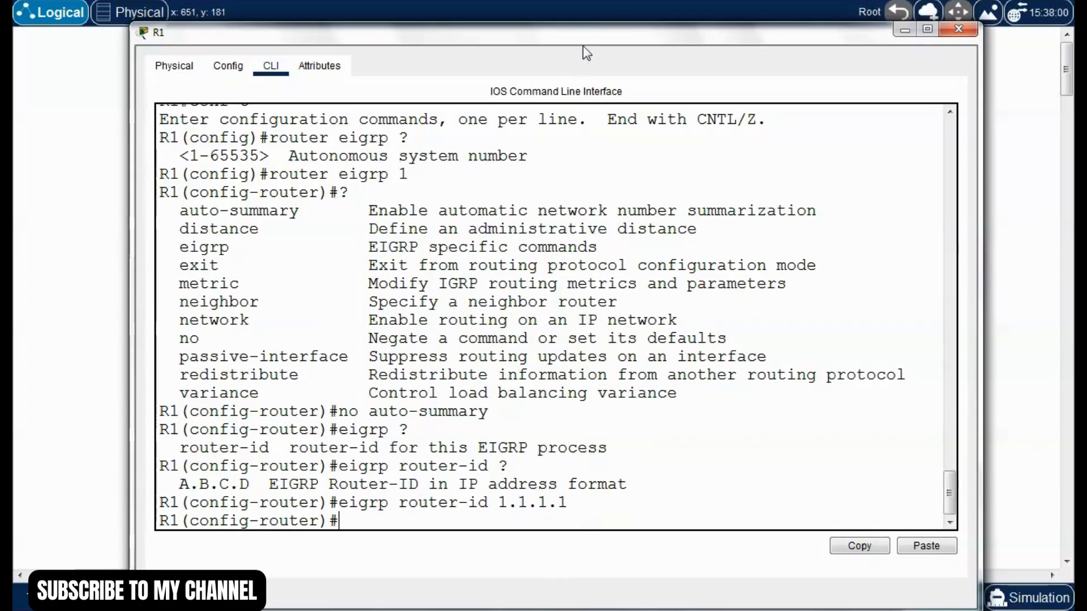
Check R1's connected subnets in the topology, then start its EIGRP network command for 192.168.1.0, using built-in help for the next argument
{"action": "left_click_drag", "start_coordinate": [590, 45], "coordinate": [593, 438]}
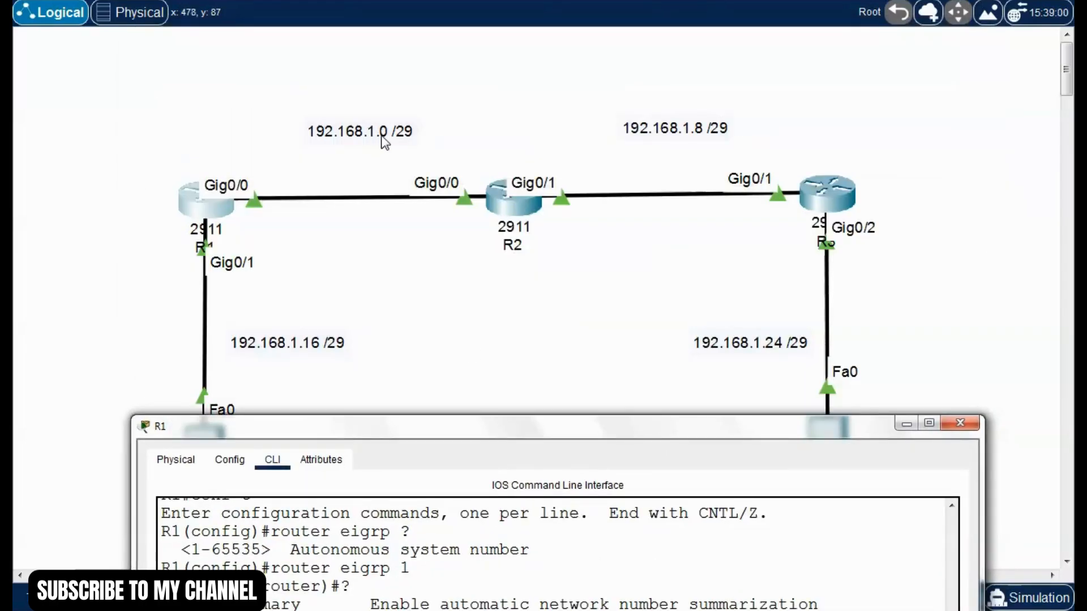
{"action": "left_click_drag", "start_coordinate": [517, 434], "coordinate": [523, 41]}
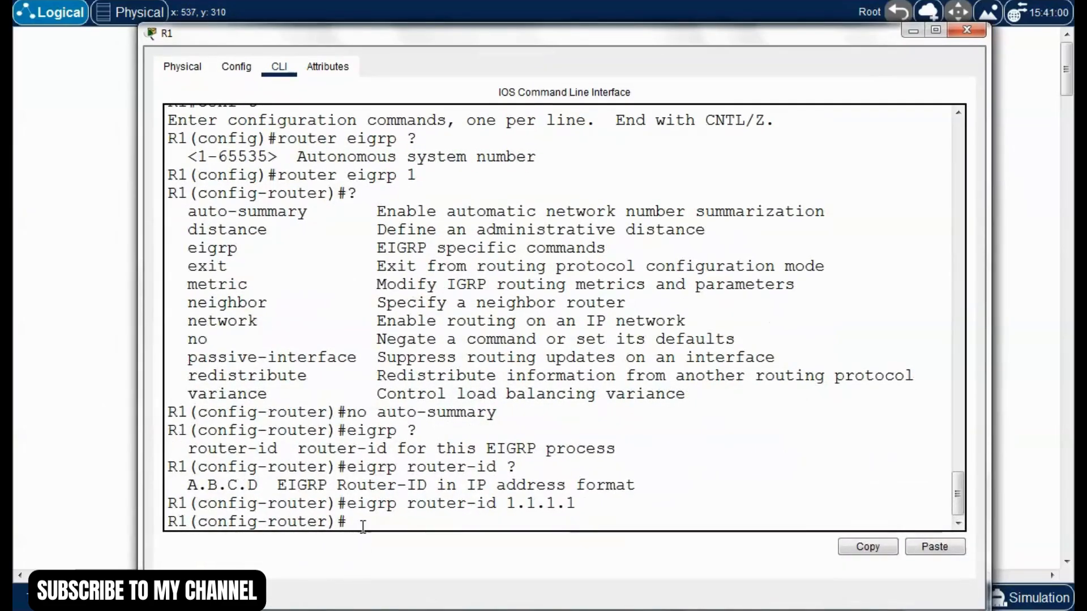
{"action": "type", "text": "network"}
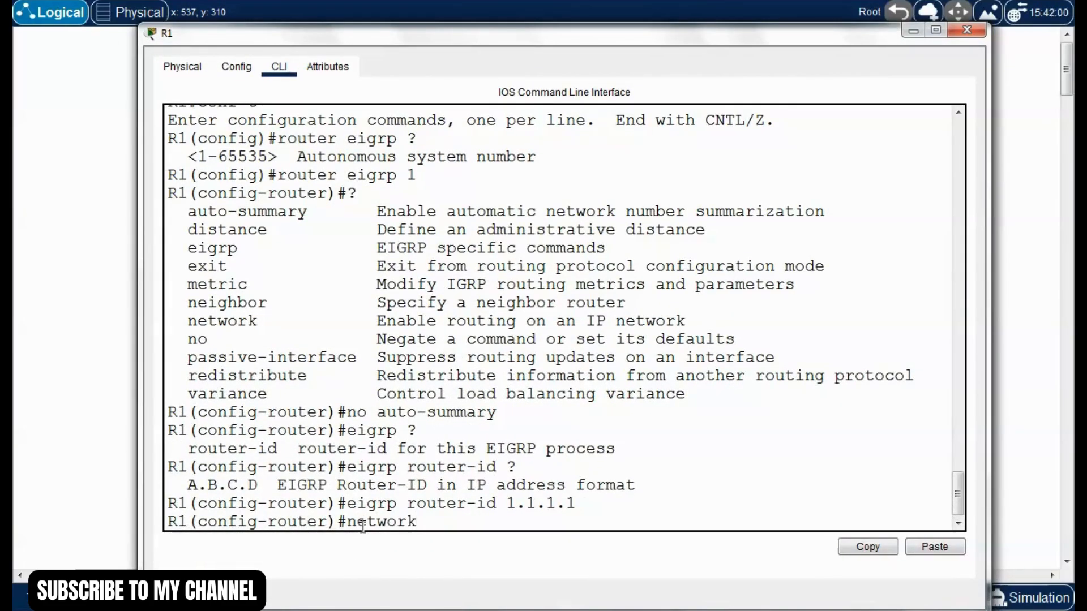
{"action": "type", "text": "92.168.1.0 ?"}
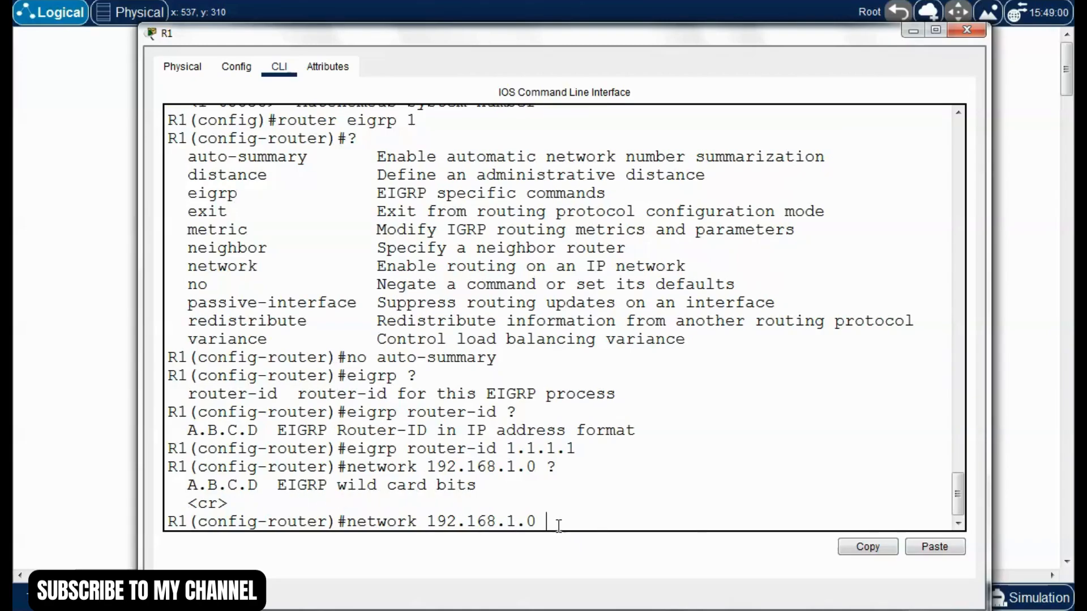
Append the subnet mask 255.255.255.248 to R1's pending network command and examine its octets one by one
{"action": "type", "text": "55.255.2"}
{"action": "type", "text": "55.255.248"}
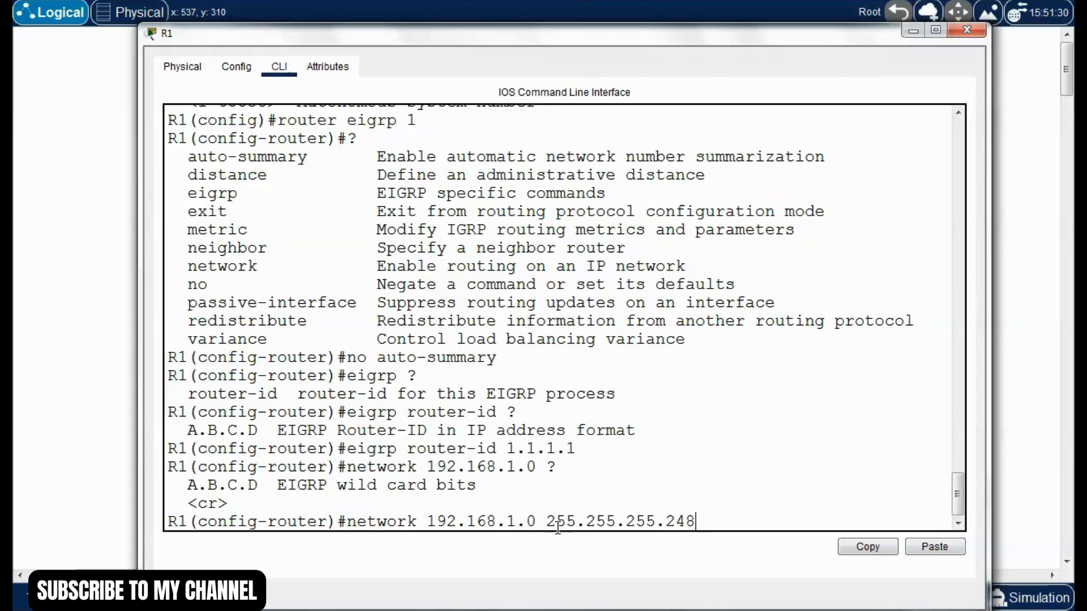
{"action": "double_click", "coordinate": [558, 522]}
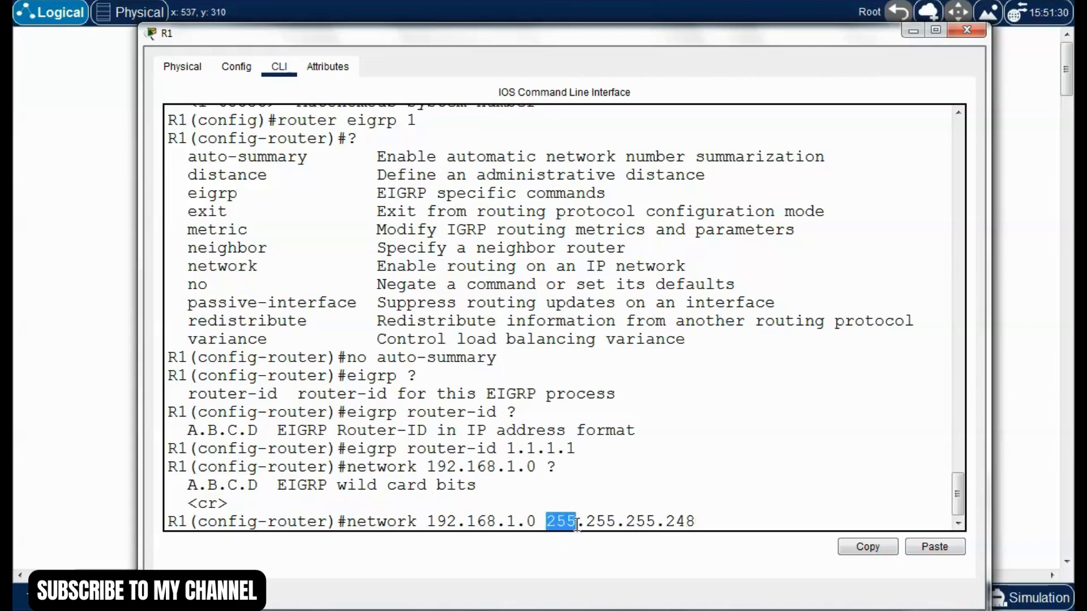
{"action": "double_click", "coordinate": [600, 522]}
{"action": "double_click", "coordinate": [629, 522]}
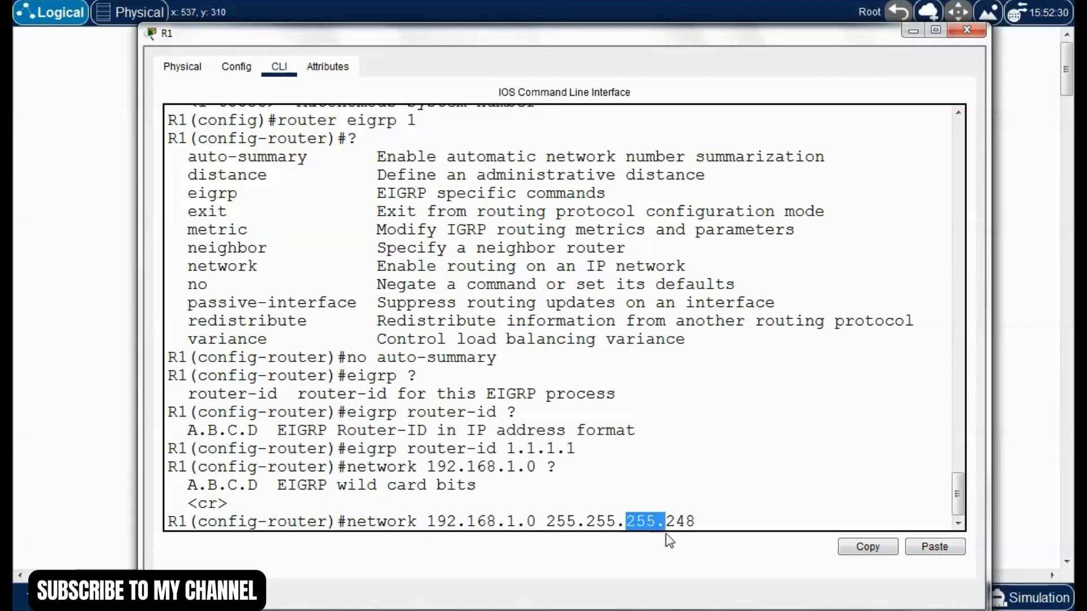
{"action": "left_click", "coordinate": [668, 522]}
{"action": "double_click", "coordinate": [682, 522]}
{"action": "left_click", "coordinate": [702, 522]}
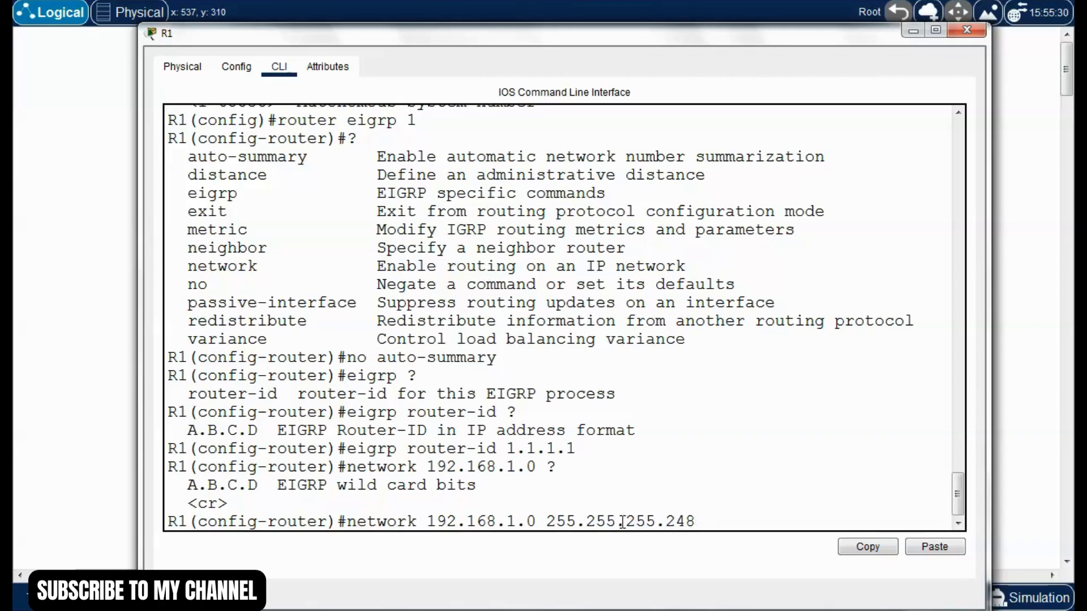
Replace the mask in the pending command with wildcard 0.0.0.7 and advertise network 192.168.1.0 in EIGRP 1 on R1
{"action": "key", "text": "BackSpace"}
{"action": "key", "text": "BackSpace"}
{"action": "key", "text": "BackSpace"}
{"action": "key", "text": "BackSpace"}
{"action": "key", "text": "BackSpace"}
{"action": "key", "text": "BackSpace"}
{"action": "key", "text": "BackSpace"}
{"action": "key", "text": "BackSpace"}
{"action": "key", "text": "BackSpace"}
{"action": "key", "text": "BackSpace"}
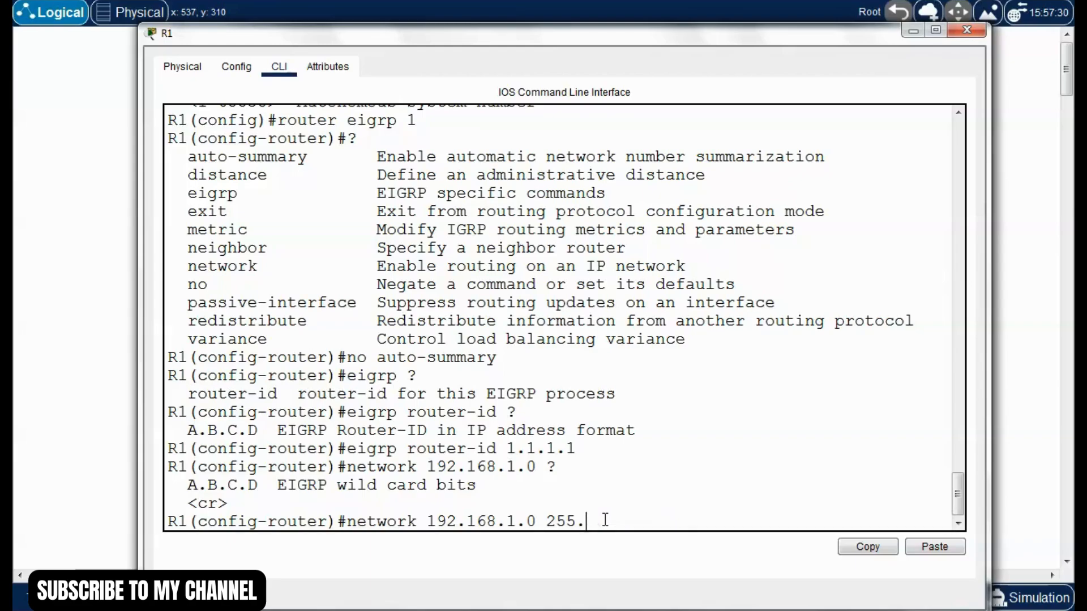
{"action": "key", "text": "BackSpace"}
{"action": "key", "text": "BackSpace"}
{"action": "type", "text": ".0.7"}
{"action": "key", "text": "Return"}
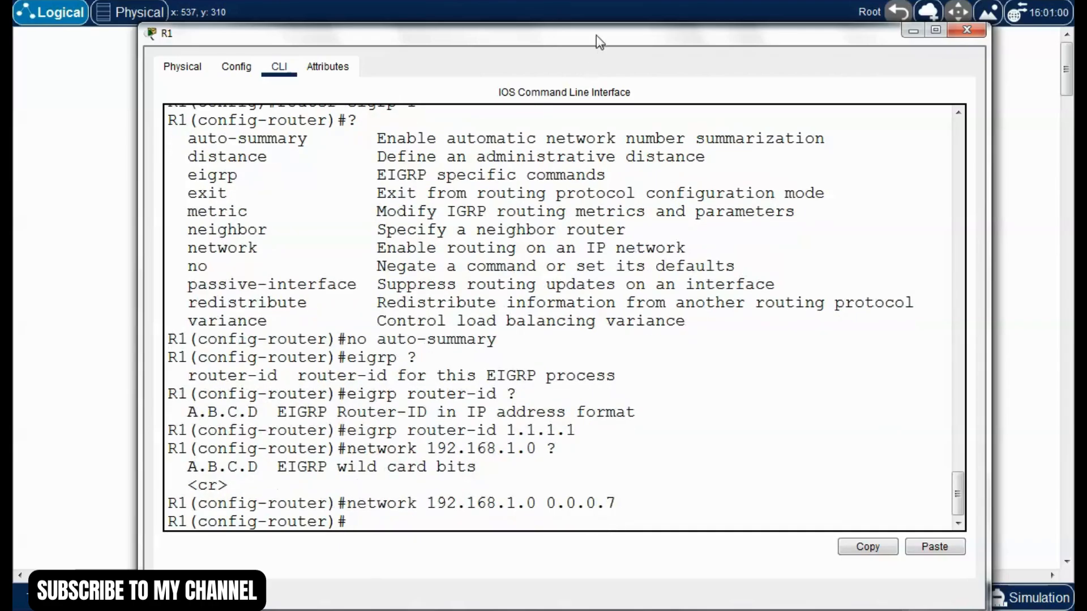
Advertise network 192.168.1.16 in EIGRP 1 on R1, giving the subnet mask 255.255.255.248 instead of a wildcard
{"action": "left_click_drag", "start_coordinate": [599, 42], "coordinate": [601, 67]}
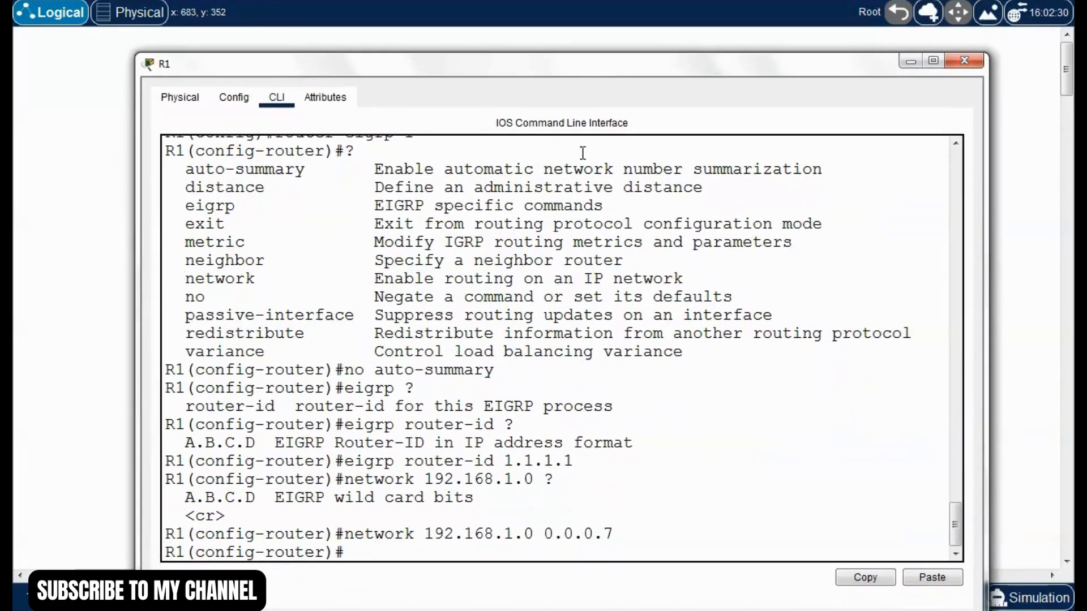
{"action": "type", "text": "network 192.168"}
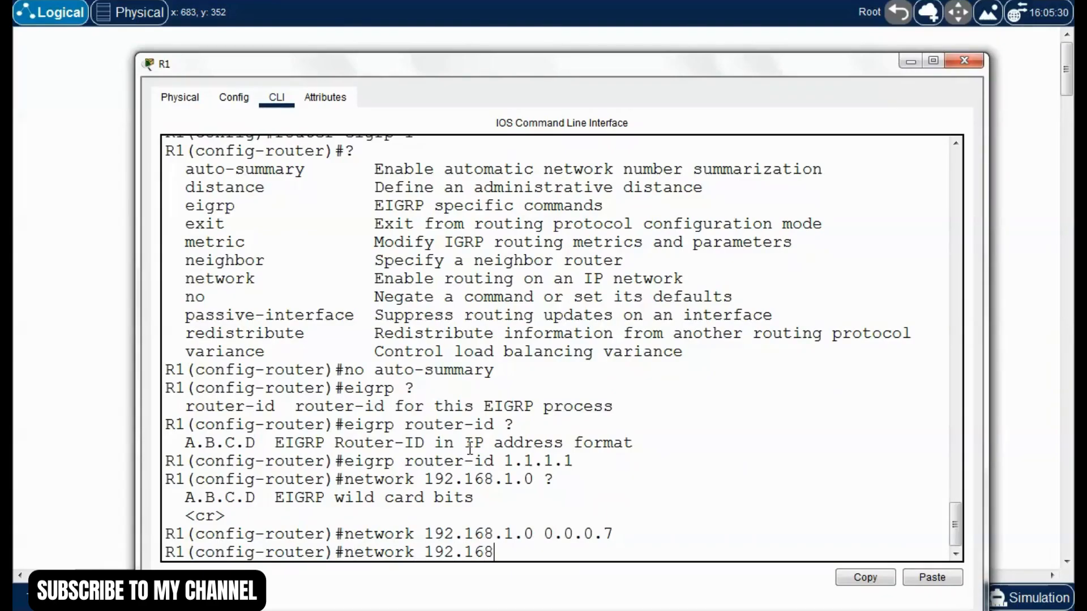
{"action": "type", "text": ".1.16"}
{"action": "left_click_drag", "start_coordinate": [672, 73], "coordinate": [641, 50]}
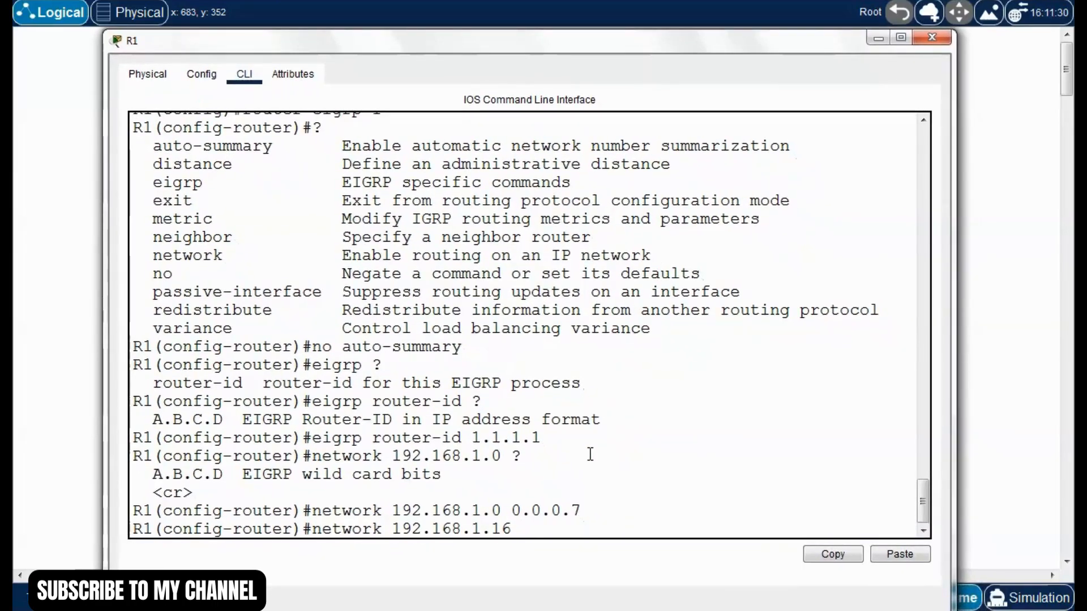
{"action": "type", "text": "255.255."}
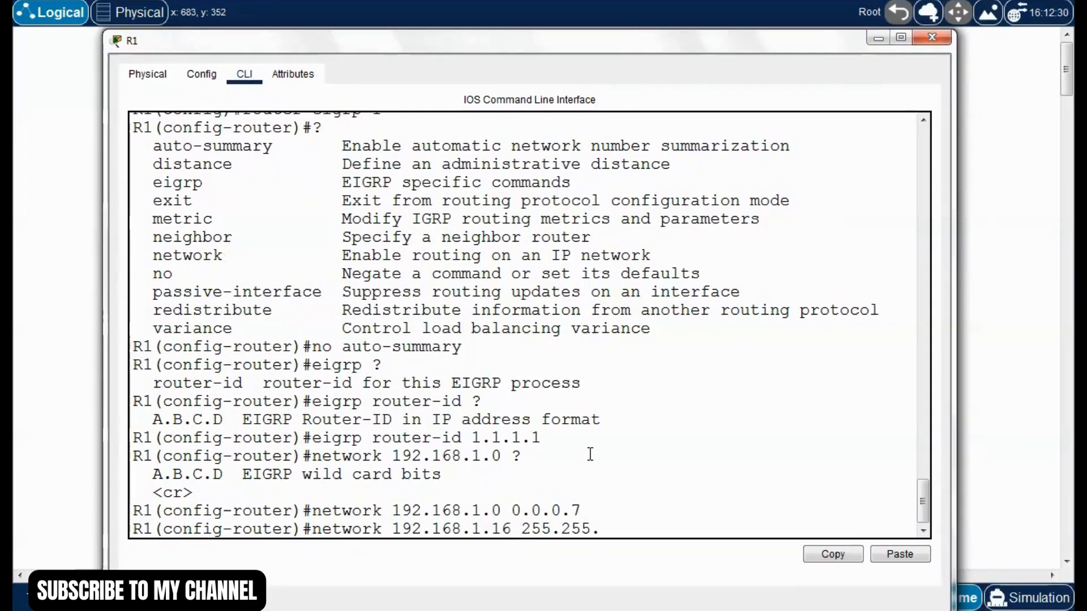
{"action": "type", "text": "255.248"}
{"action": "key", "text": "Return"}
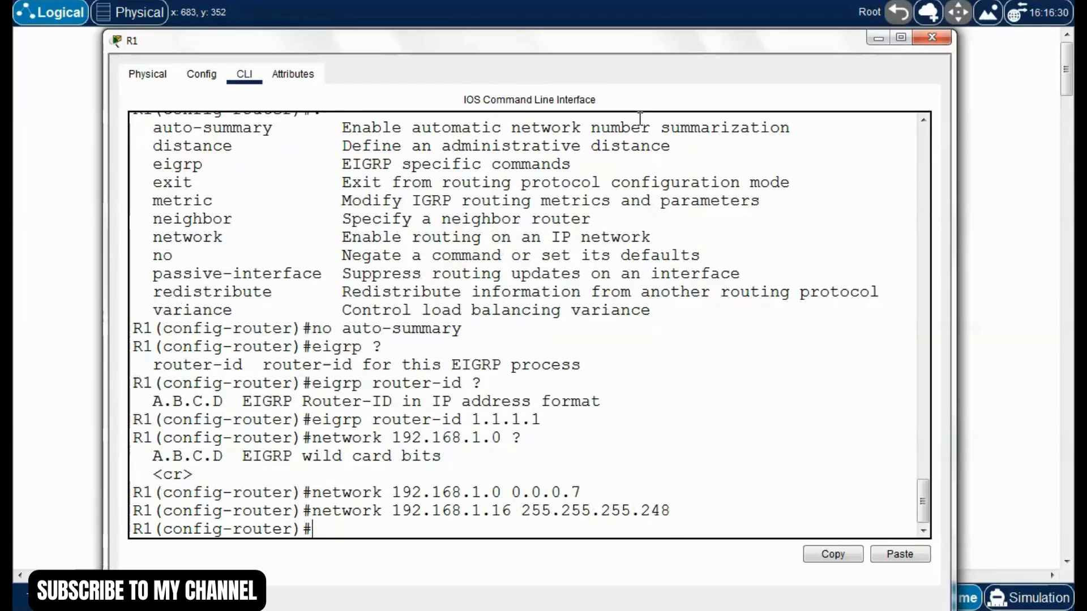
Leave router configuration mode on R1 and save the configuration with write
{"action": "mouse_move", "coordinate": [674, 49]}
{"action": "left_mouse_down"}
{"action": "mouse_move", "coordinate": [711, 359]}
{"action": "mouse_move", "coordinate": [663, 35]}
{"action": "left_mouse_up"}
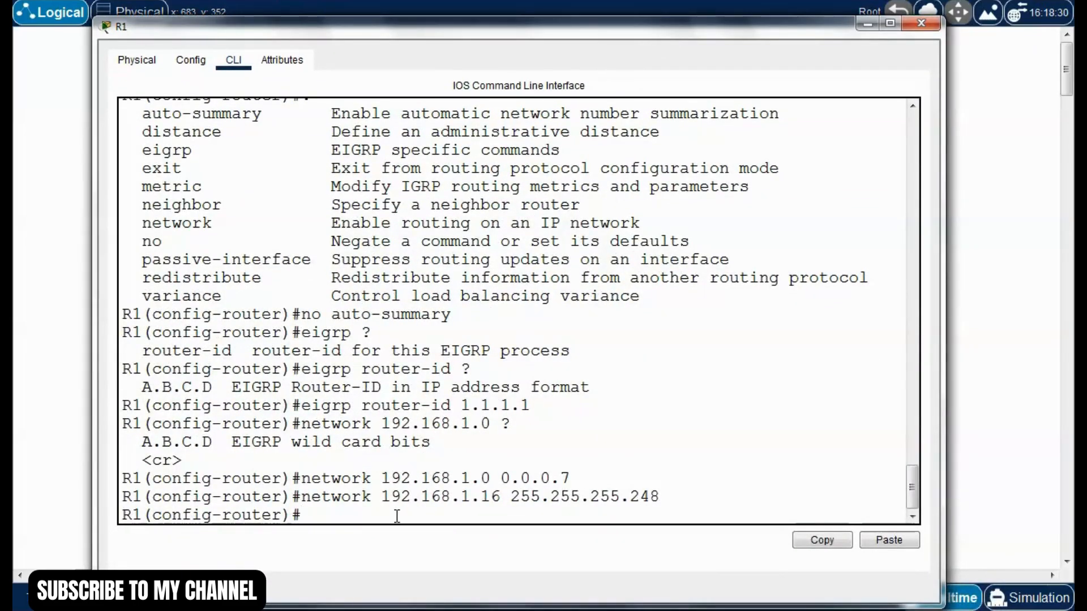
{"action": "key", "text": "ctrl+z"}
{"action": "key", "text": "Return"}
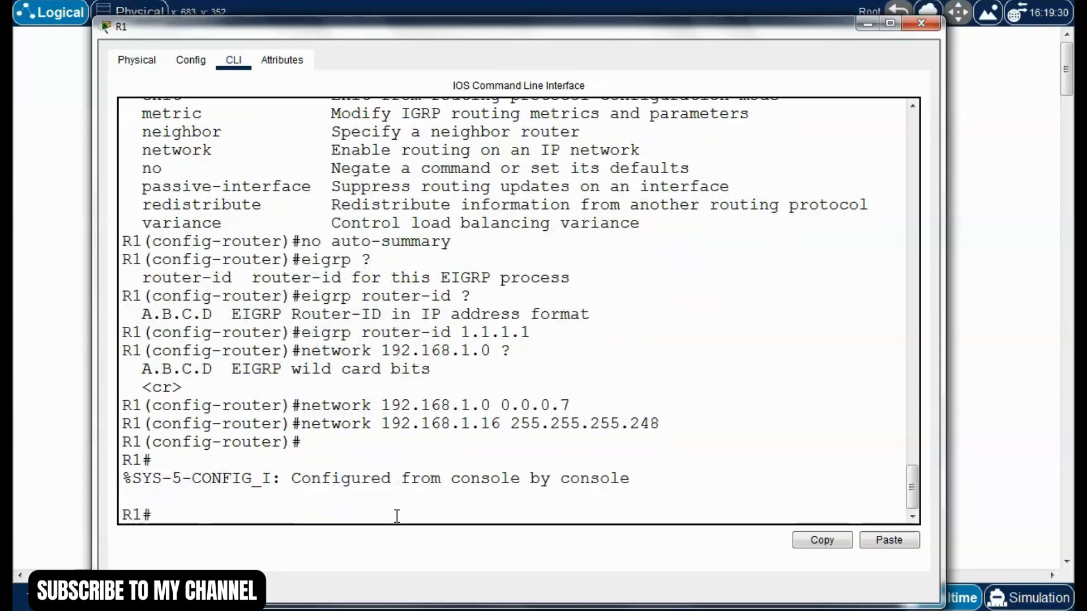
{"action": "type", "text": "write"}
{"action": "key", "text": "Return"}
Display R1's running configuration with show run and find its router eigrp 1 section
{"action": "type", "text": "show"}
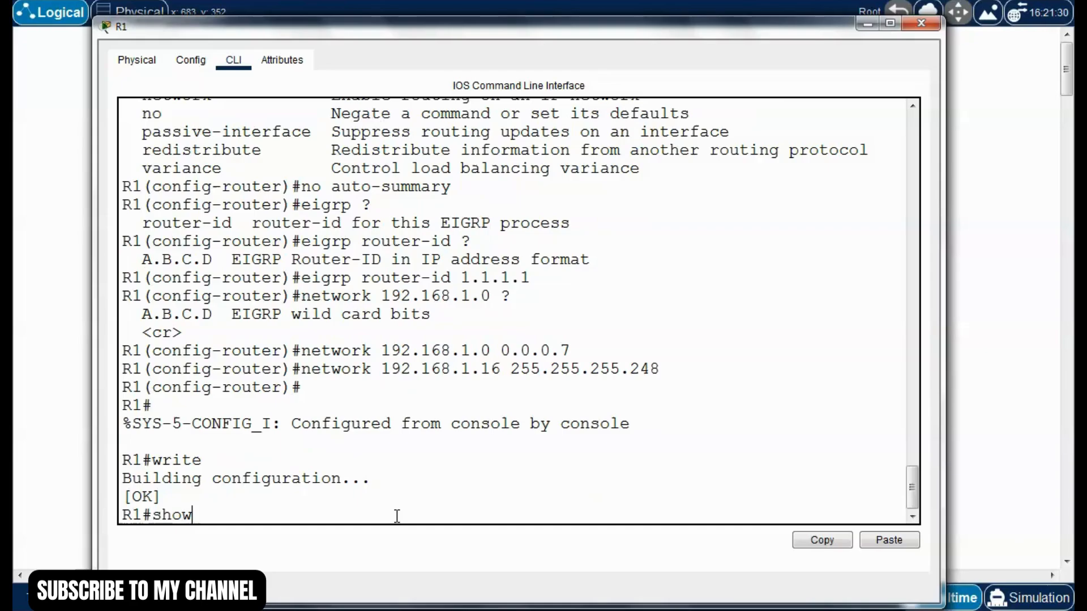
{"action": "type", "text": " run"}
{"action": "key", "text": "Return"}
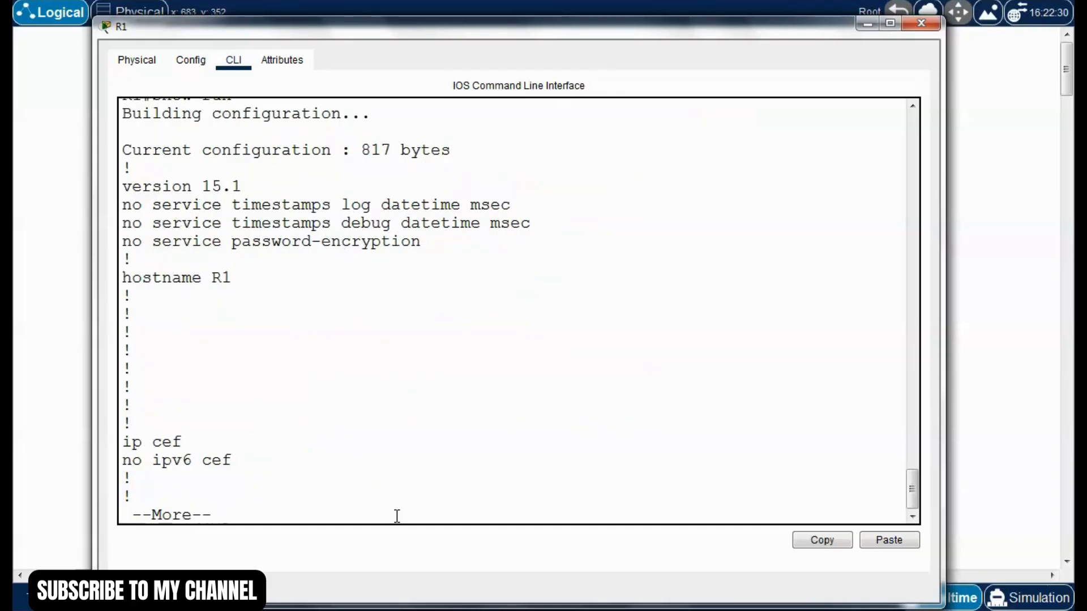
{"action": "key", "text": "space"}
{"action": "key", "text": "space"}
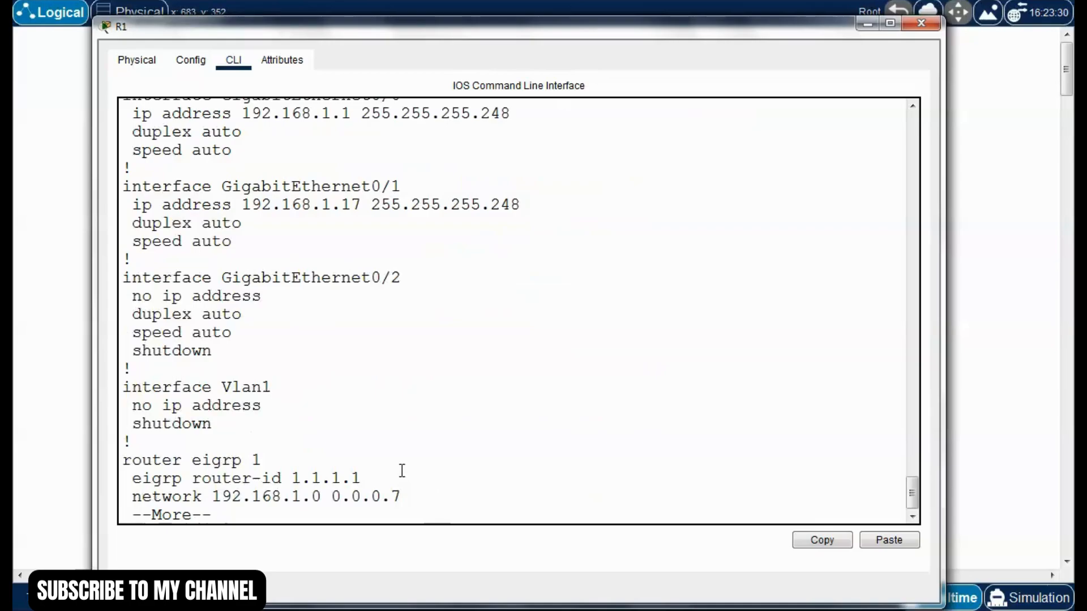
{"action": "key", "text": "space"}
{"action": "key", "text": "space"}
{"action": "scroll", "coordinate": [400, 469], "scroll_direction": "up", "scroll_amount": 3}
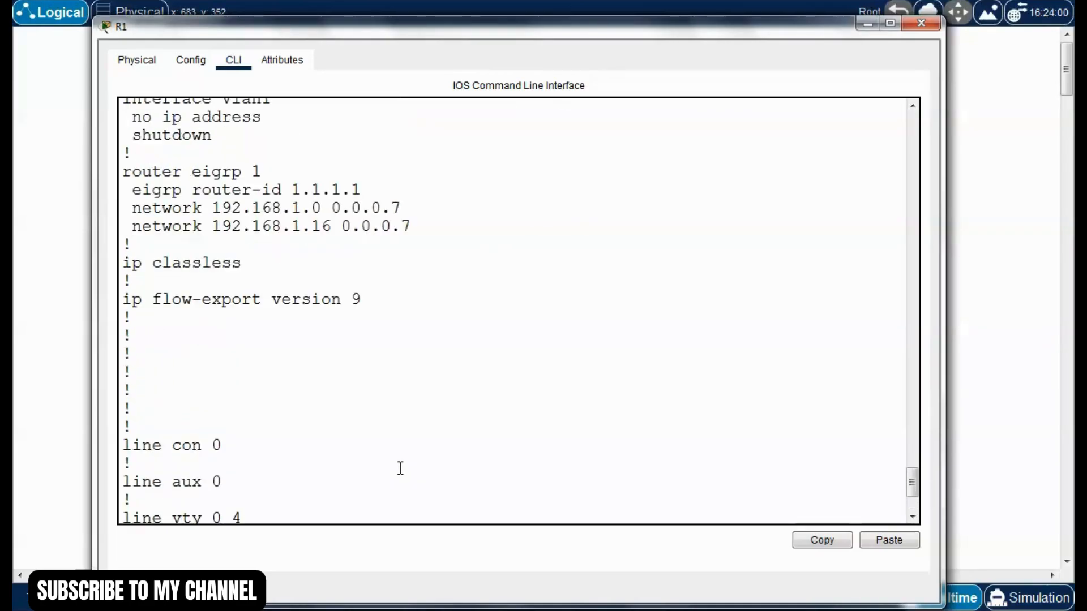
{"action": "scroll", "coordinate": [399, 467], "scroll_direction": "up", "scroll_amount": 2}
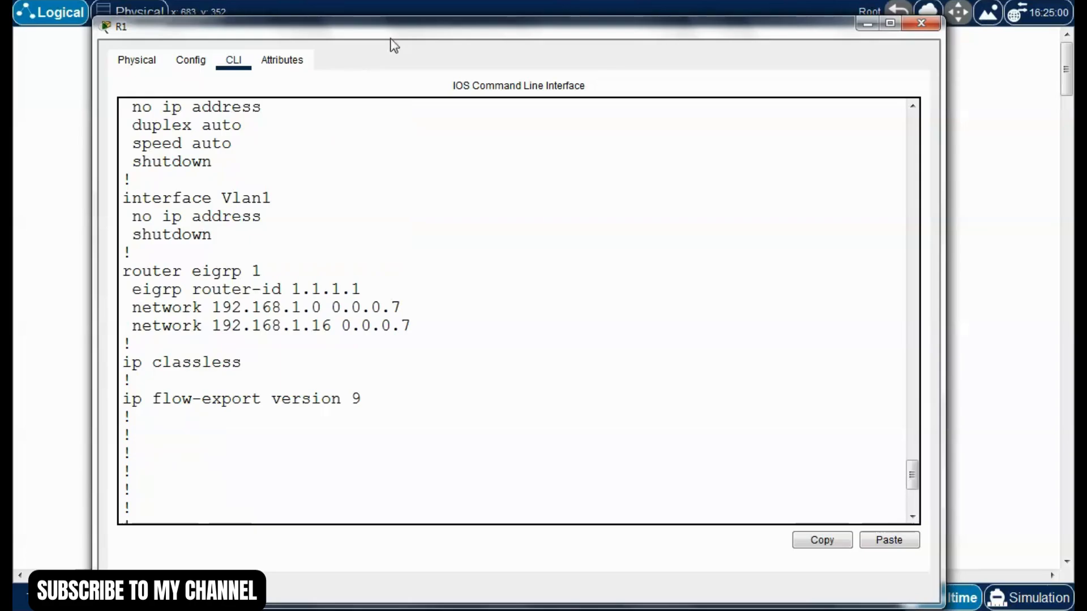
{"action": "left_click_drag", "start_coordinate": [395, 45], "coordinate": [474, 86]}
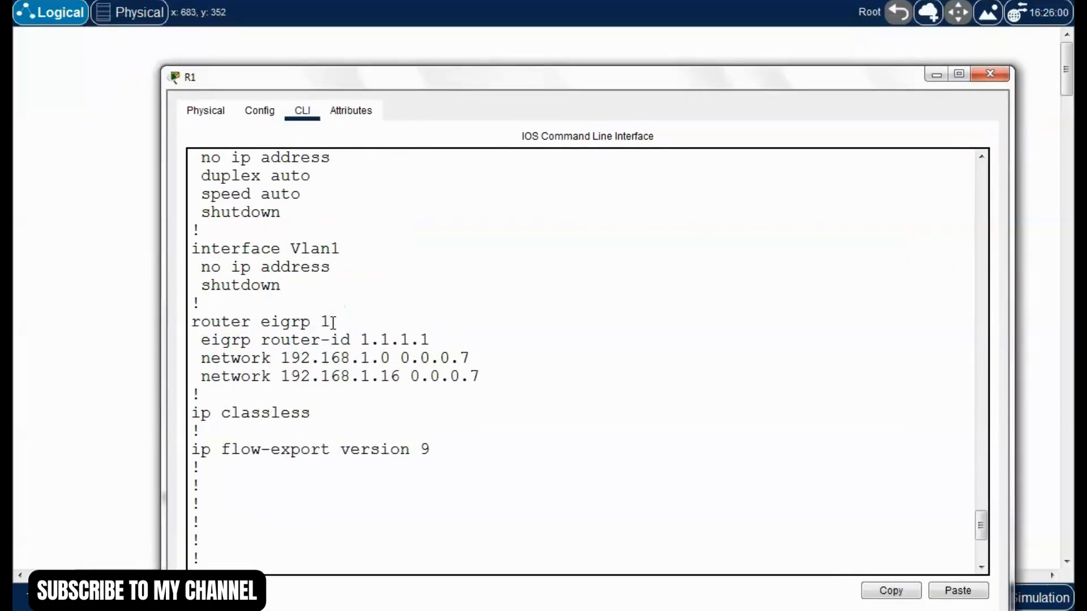
Examine the EIGRP process number and the router ID line in R1's running configuration
{"action": "left_click_drag", "start_coordinate": [333, 323], "coordinate": [188, 323]}
{"action": "left_click", "coordinate": [220, 323]}
{"action": "left_click_drag", "start_coordinate": [315, 325], "coordinate": [211, 323]}
{"action": "left_click", "coordinate": [225, 322]}
{"action": "left_click_drag", "start_coordinate": [330, 322], "coordinate": [201, 323]}
{"action": "left_click", "coordinate": [275, 322]}
{"action": "double_click", "coordinate": [325, 323]}
{"action": "left_click", "coordinate": [359, 311]}
{"action": "left_click_drag", "start_coordinate": [261, 342], "coordinate": [445, 343]}
{"action": "left_click", "coordinate": [372, 329]}
Examine the addresses and wildcard masks of the two EIGRP network statements in R1's running configuration
{"action": "left_click", "coordinate": [394, 379]}
{"action": "left_click_drag", "start_coordinate": [351, 358], "coordinate": [389, 359]}
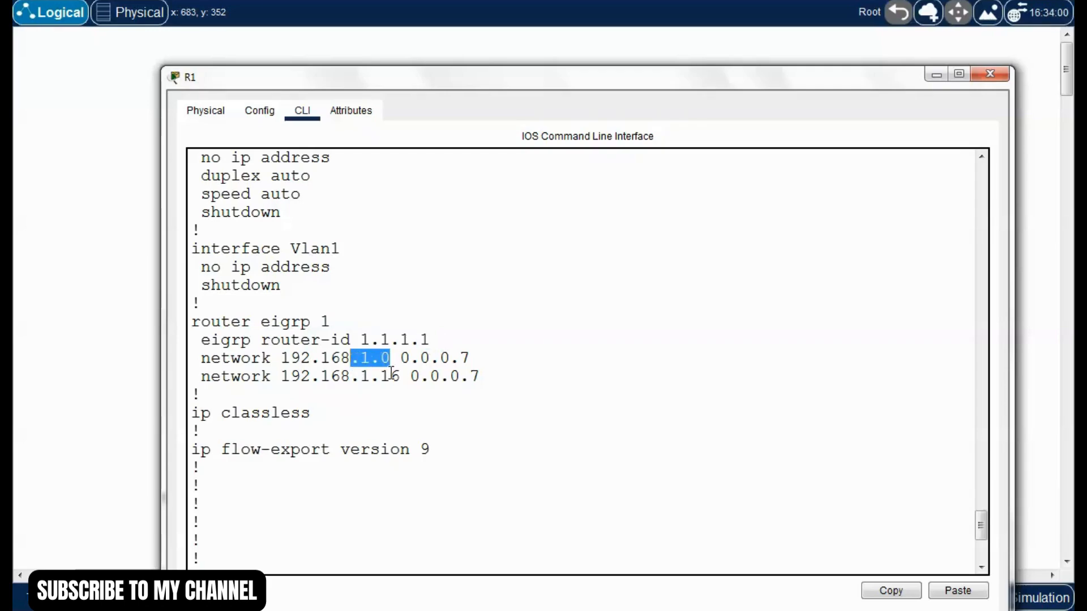
{"action": "left_click", "coordinate": [408, 377]}
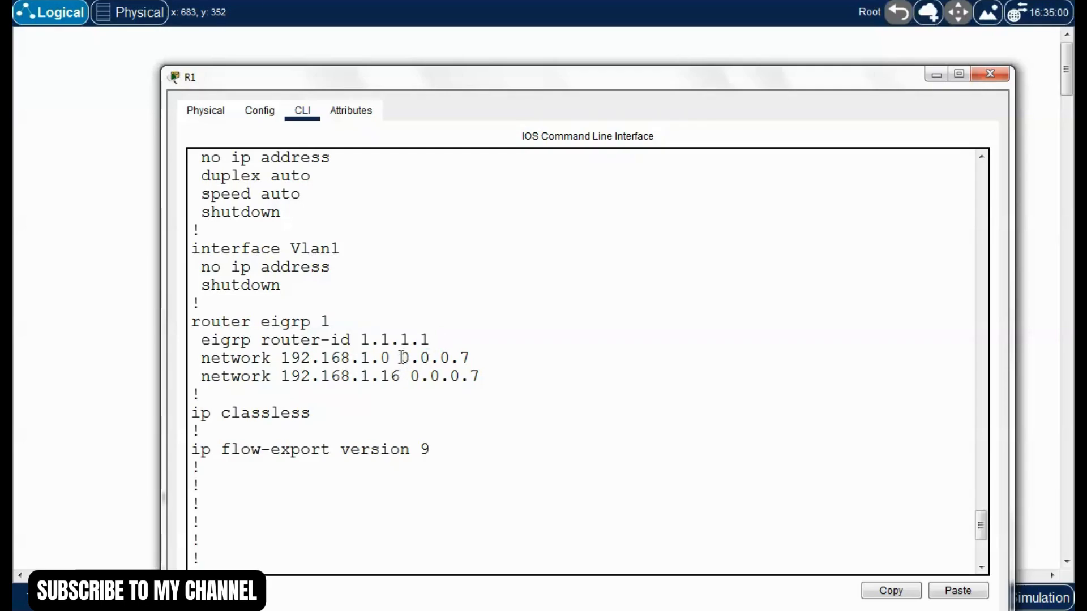
{"action": "left_click_drag", "start_coordinate": [402, 358], "coordinate": [479, 358]}
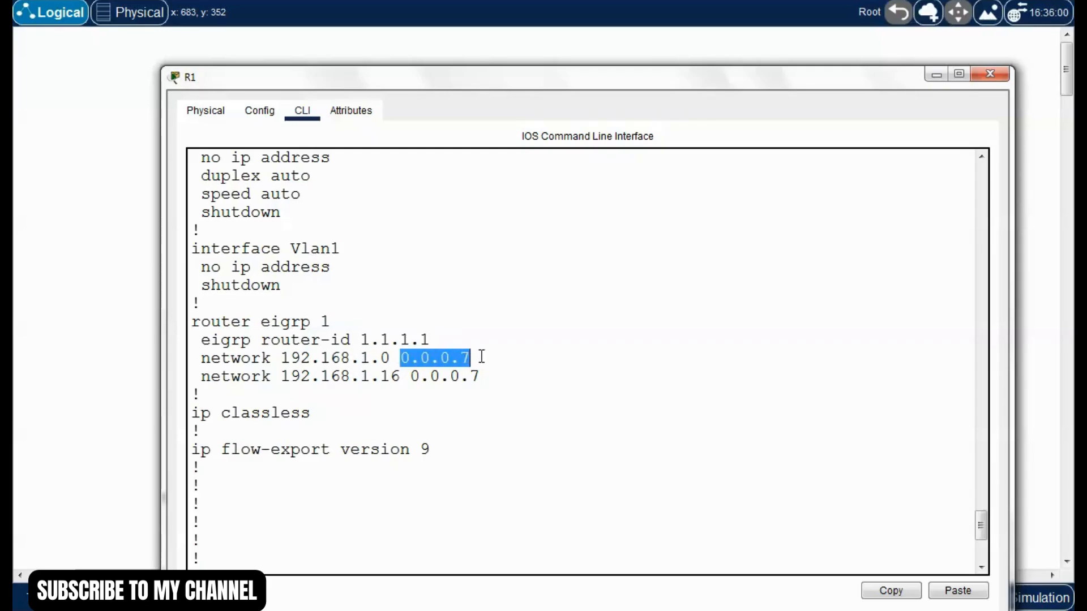
{"action": "left_click", "coordinate": [412, 358]}
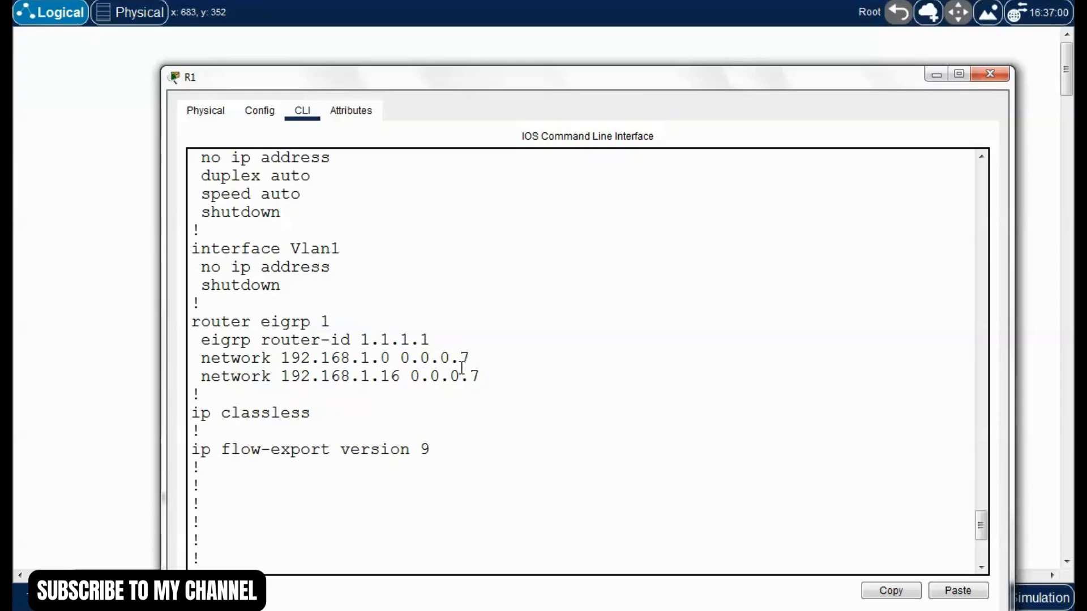
{"action": "left_click", "coordinate": [439, 394]}
{"action": "left_click_drag", "start_coordinate": [360, 377], "coordinate": [402, 378]}
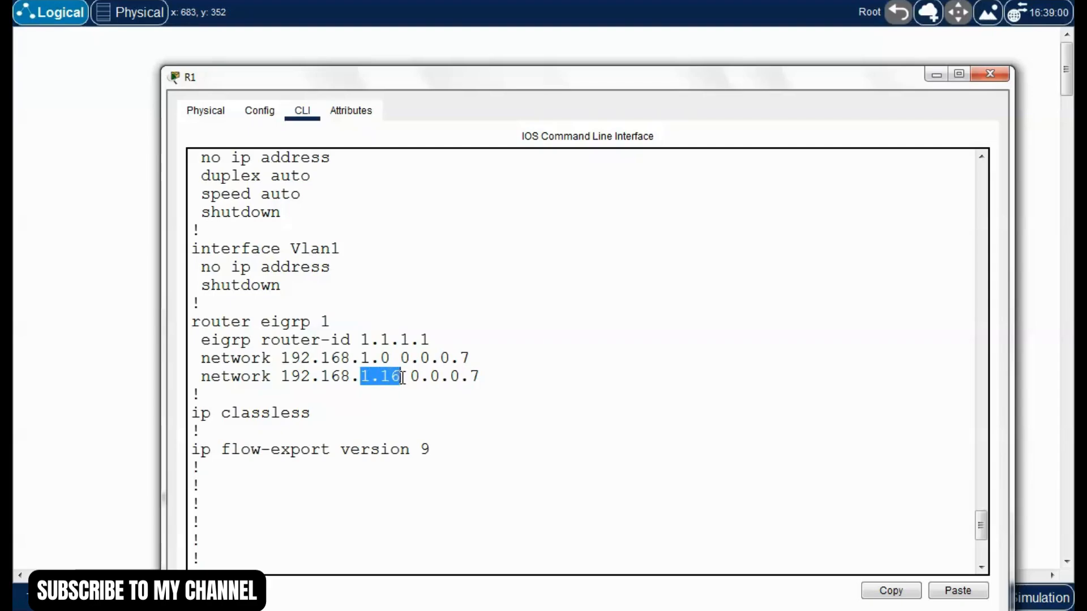
{"action": "left_click", "coordinate": [431, 394]}
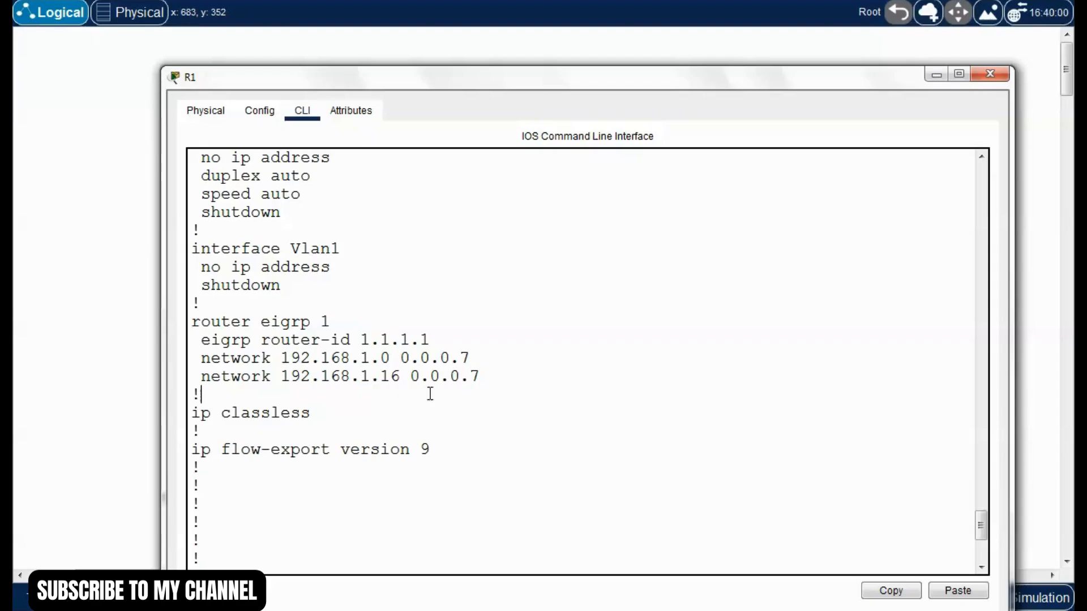
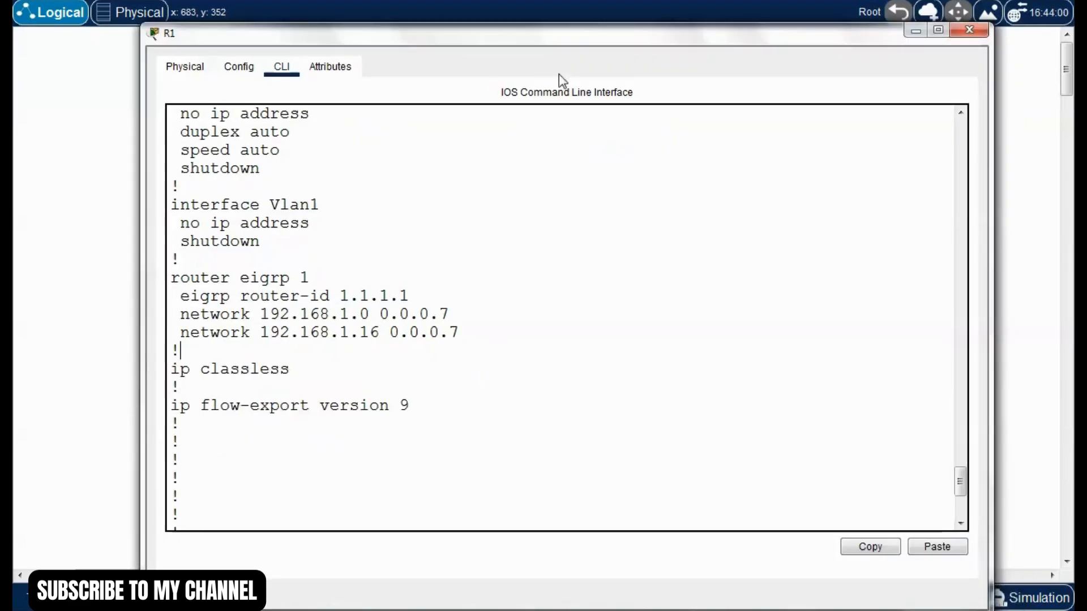
Go to the end of R1's configuration output, close R1's window, and open the command line interface of router R2
{"action": "key", "text": "Down"}
{"action": "scroll", "coordinate": [818, 444], "scroll_direction": "down", "scroll_amount": 1}
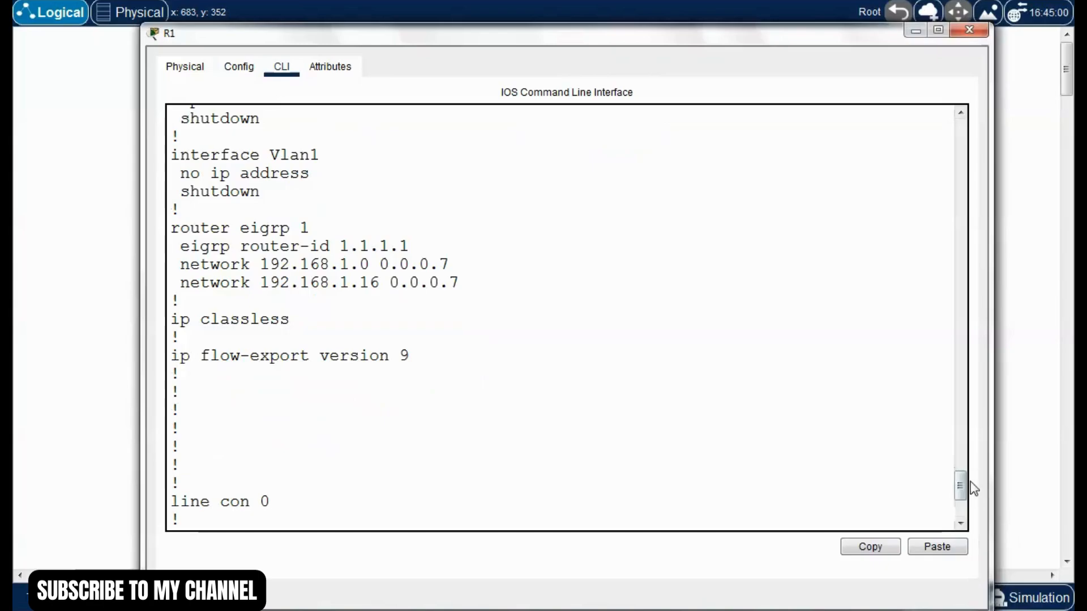
{"action": "scroll", "coordinate": [940, 478], "scroll_direction": "down", "scroll_amount": 4}
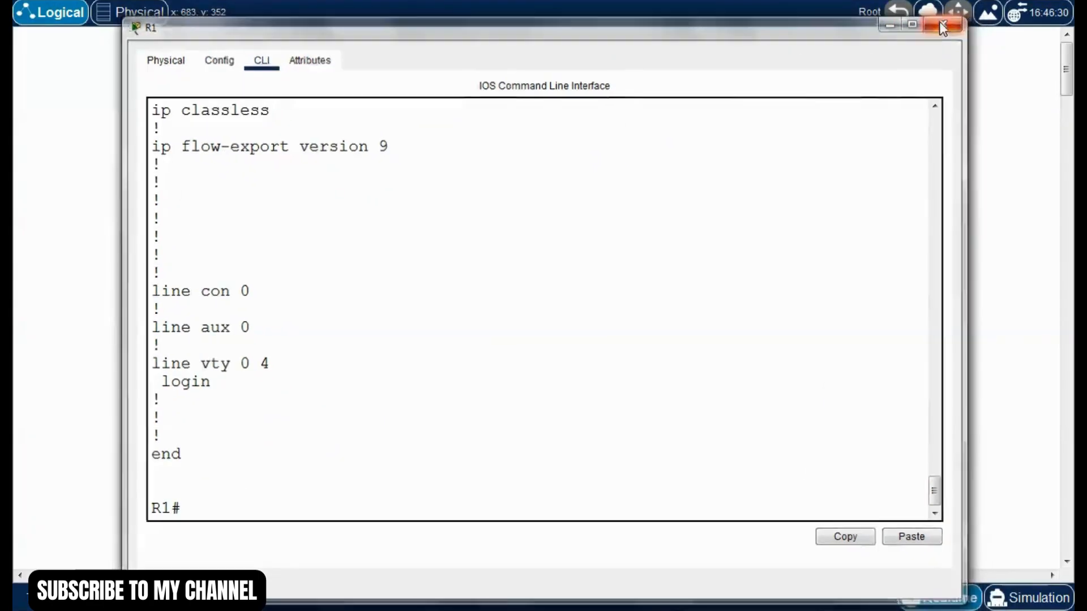
{"action": "left_click", "coordinate": [955, 24]}
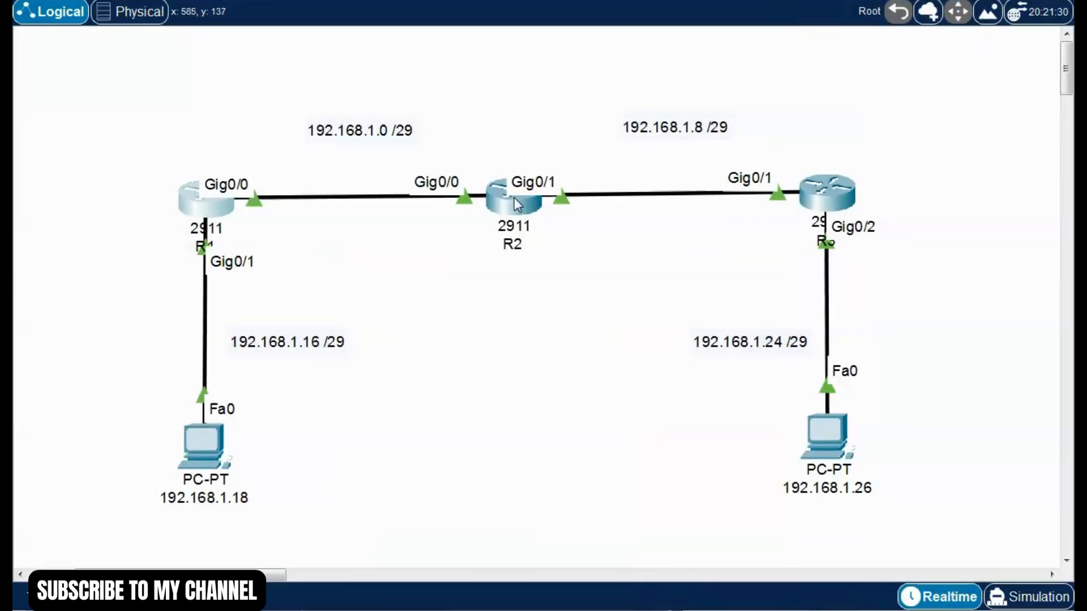
{"action": "left_click", "coordinate": [514, 198]}
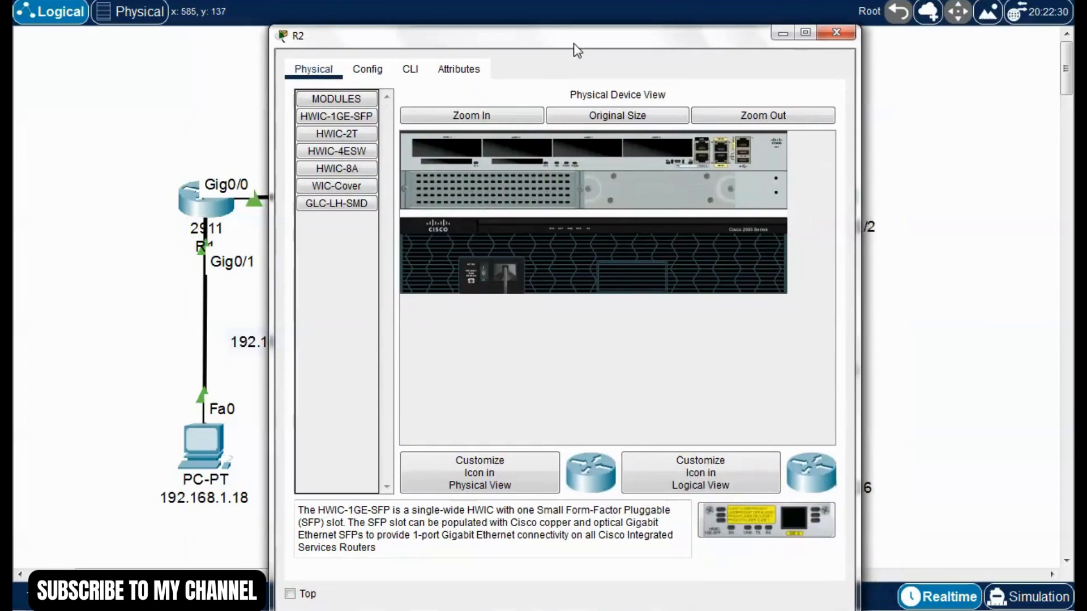
{"action": "left_click_drag", "start_coordinate": [573, 49], "coordinate": [598, 36]}
{"action": "left_click", "coordinate": [436, 62]}
{"action": "left_click_drag", "start_coordinate": [517, 33], "coordinate": [505, 31]}
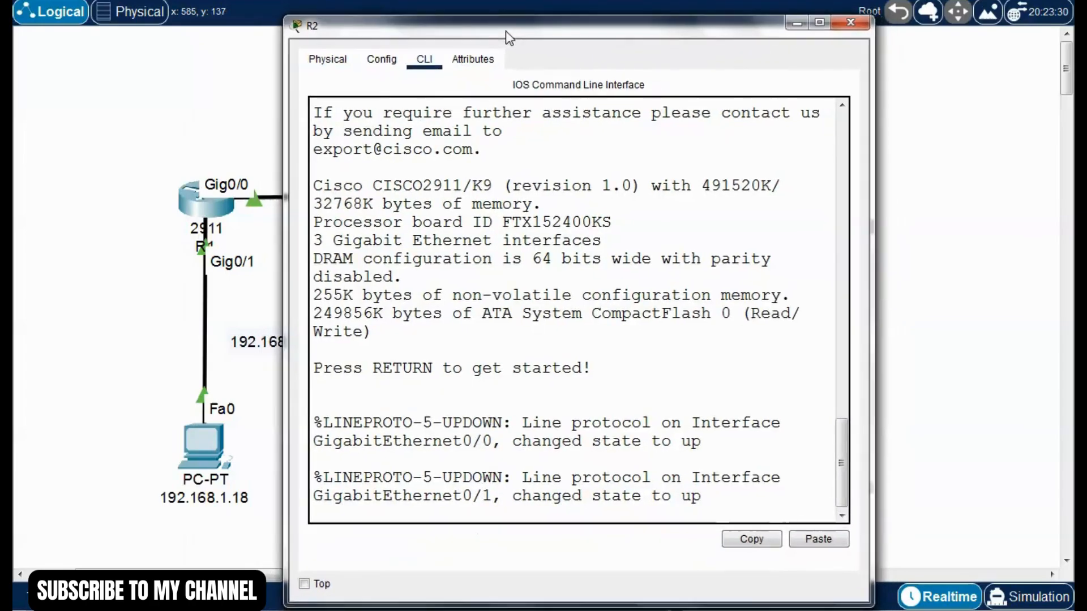
Widen R2's window and enter privileged mode, then global configuration mode, in its command line interface
{"action": "left_click_drag", "start_coordinate": [872, 274], "coordinate": [1059, 275]}
{"action": "left_click_drag", "start_coordinate": [278, 245], "coordinate": [258, 245]}
{"action": "key", "text": "Return"}
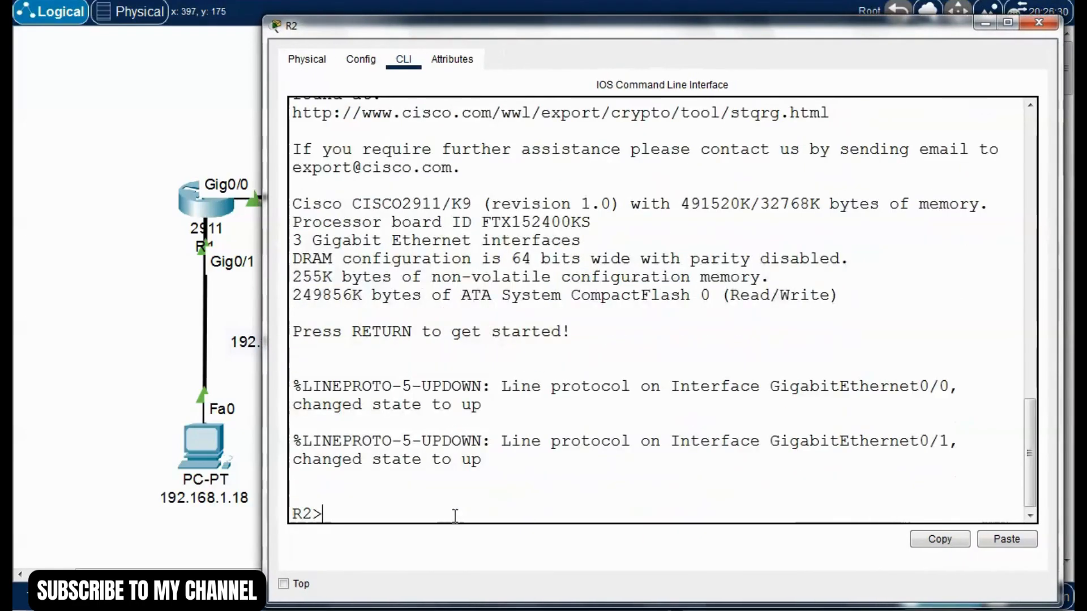
{"action": "type", "text": "enable"}
{"action": "key", "text": "Return"}
{"action": "type", "text": "conf"}
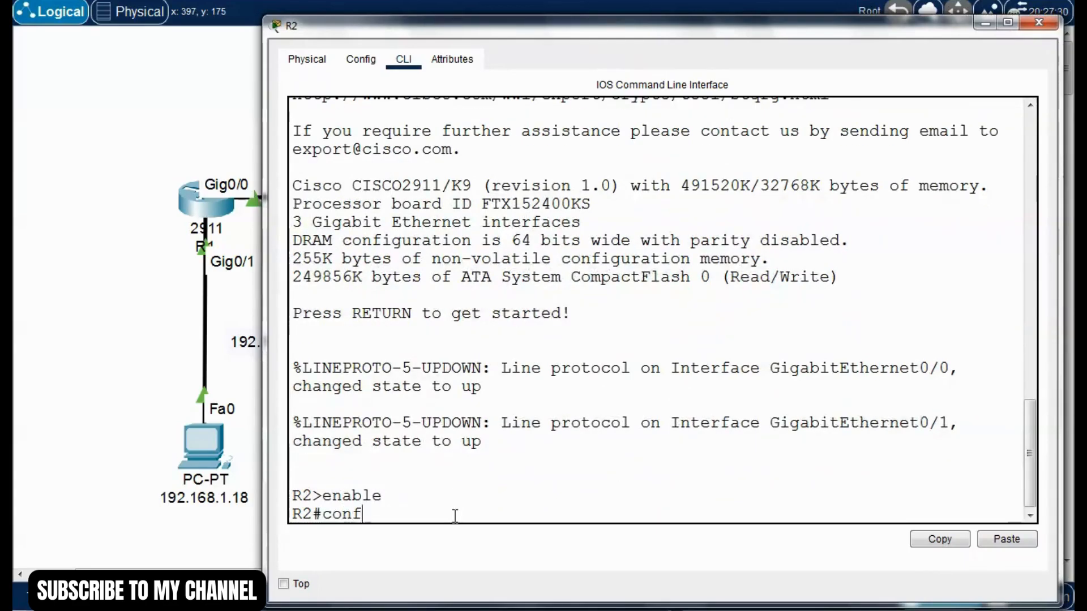
{"action": "type", "text": " t"}
{"action": "key", "text": "Return"}
Start EIGRP routing process 1 on R2, viewing the topology behind the window before confirming the command
{"action": "type", "text": "r"}
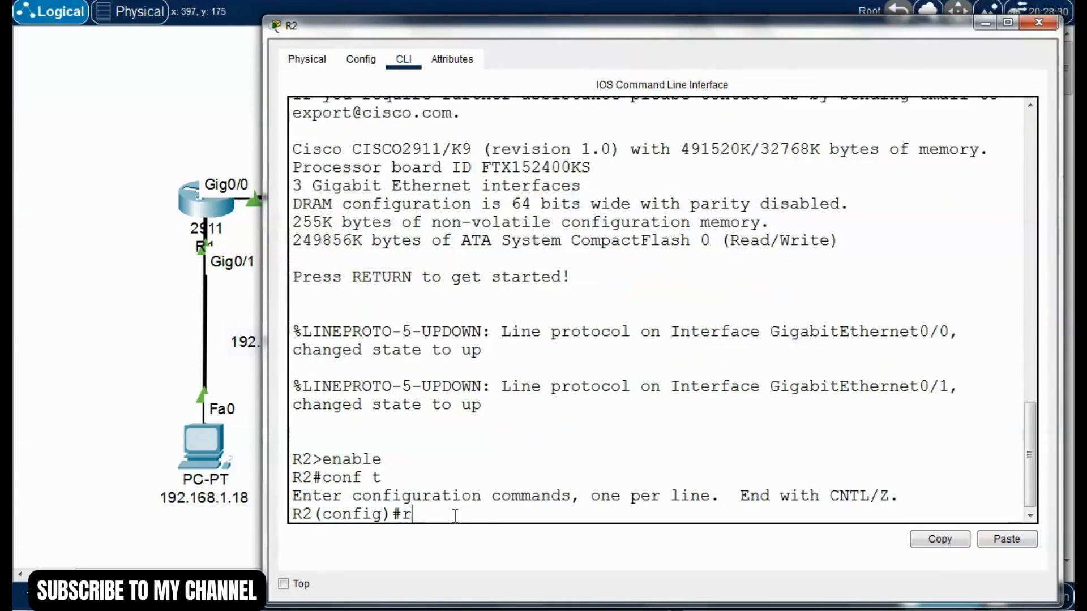
{"action": "type", "text": "outer eigrp"}
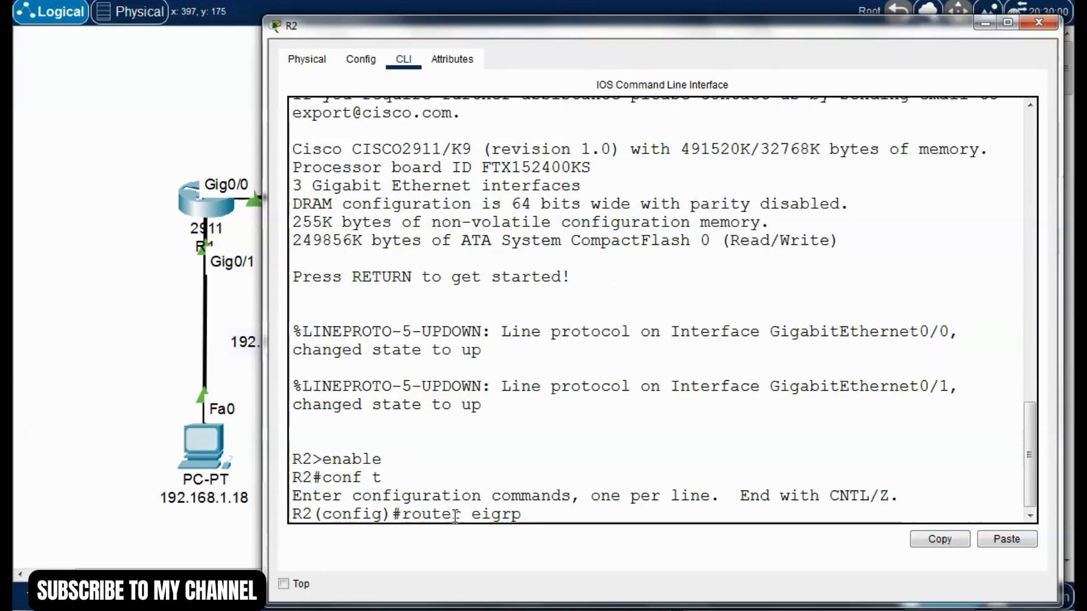
{"action": "type", "text": " 1"}
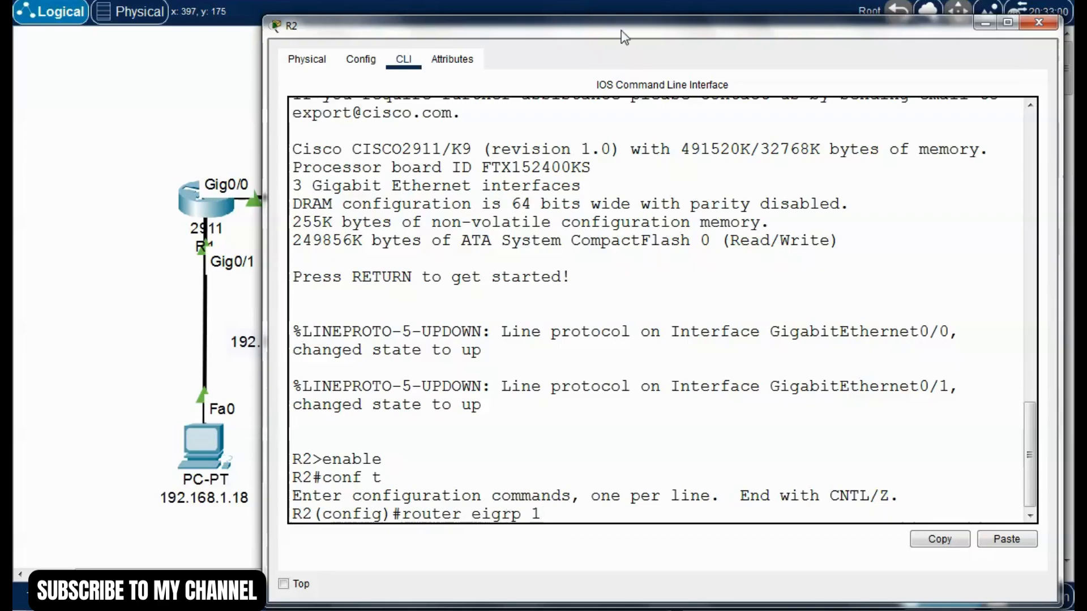
{"action": "left_click_drag", "start_coordinate": [620, 30], "coordinate": [563, 385]}
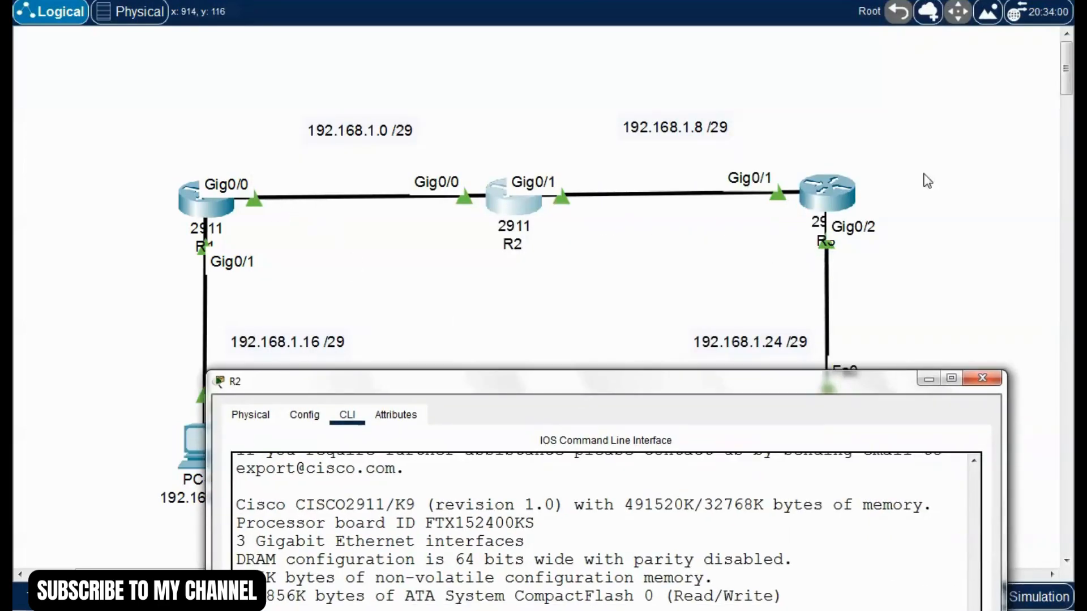
{"action": "left_click_drag", "start_coordinate": [679, 388], "coordinate": [668, 52]}
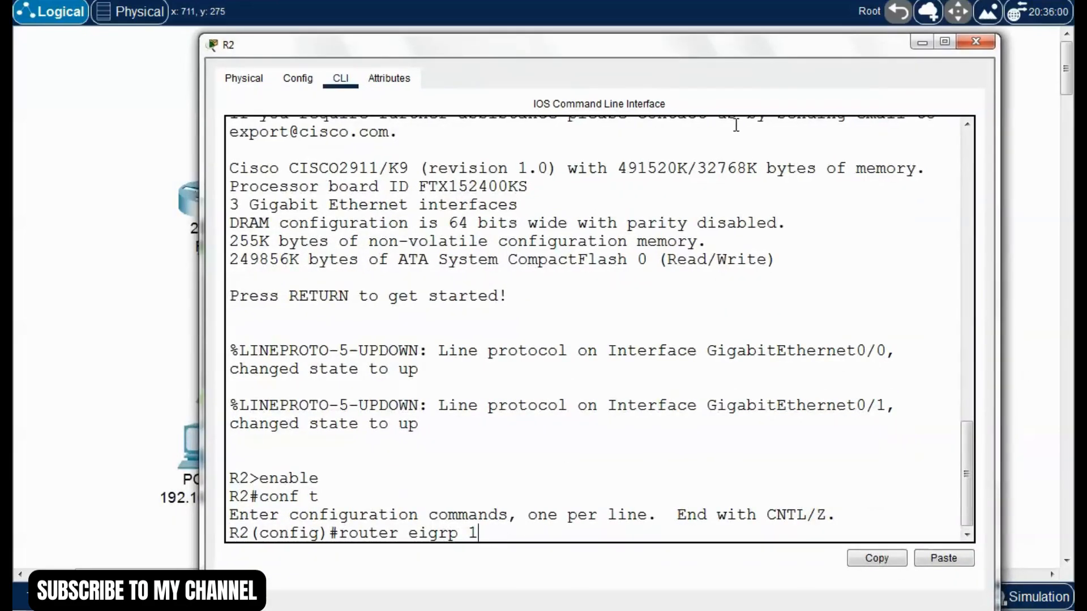
{"action": "left_click_drag", "start_coordinate": [730, 56], "coordinate": [674, 301]}
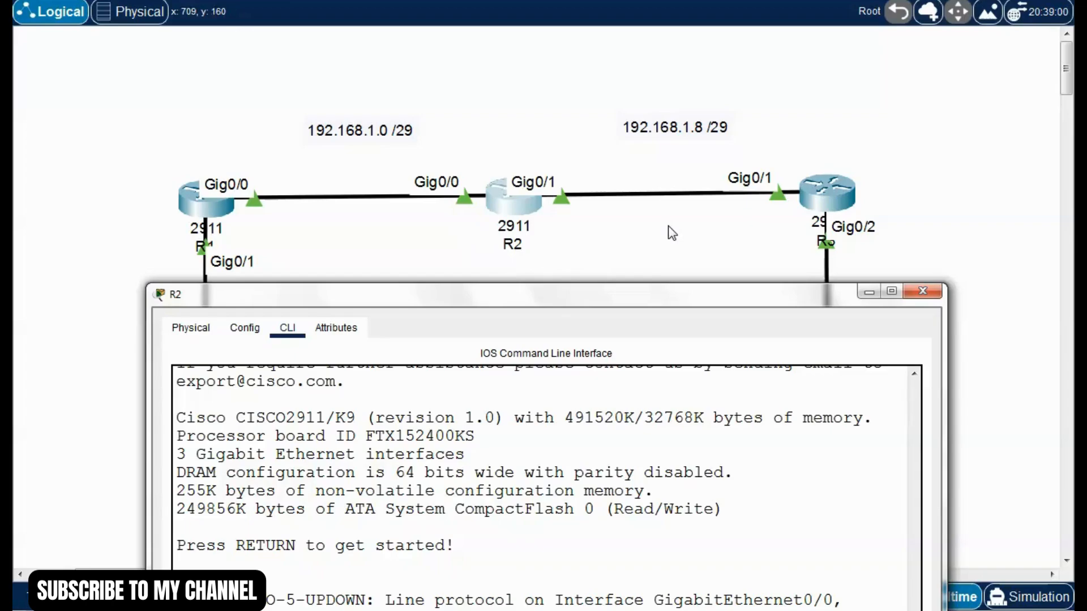
{"action": "left_click_drag", "start_coordinate": [662, 300], "coordinate": [700, 56]}
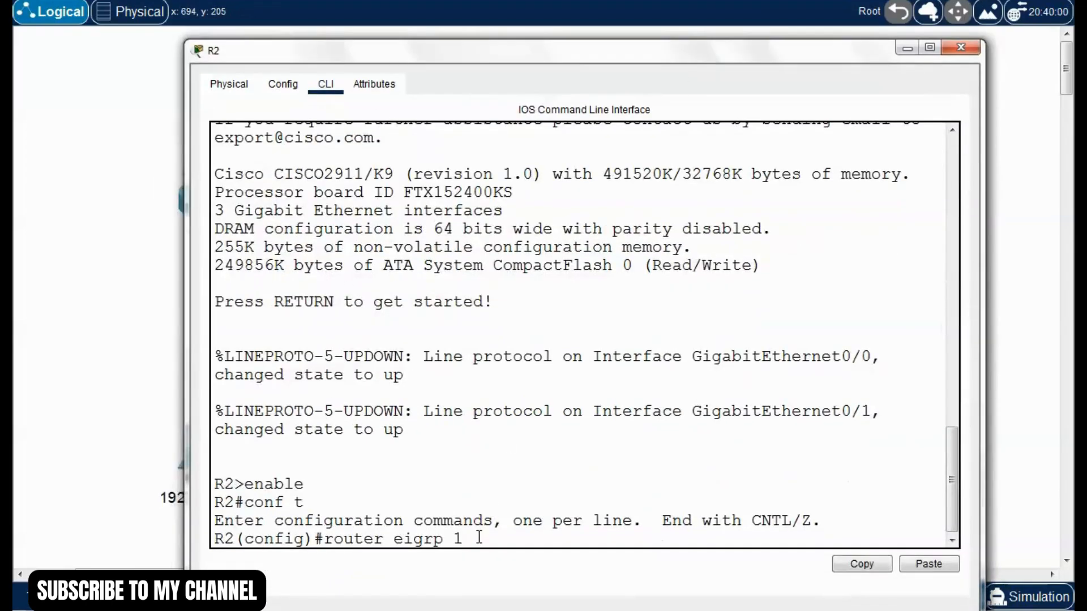
{"action": "key", "text": "Return"}
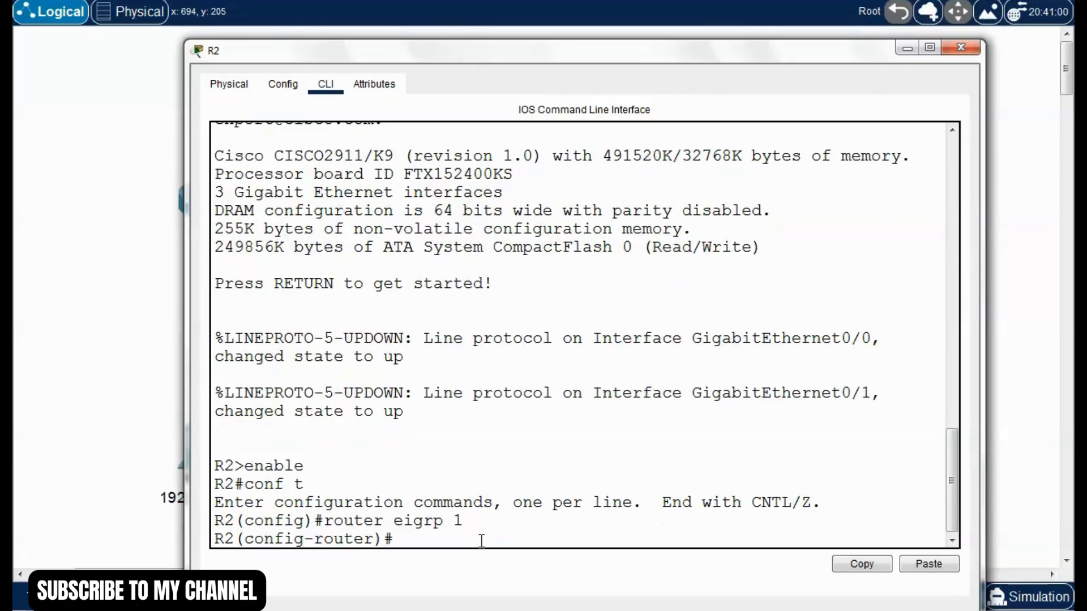
Disable automatic summarization with no auto-summary and set the EIGRP router ID to 2.2.2.2 on R2
{"action": "type", "text": "no aut"}
{"action": "key", "text": "Tab"}
{"action": "key", "text": "Return"}
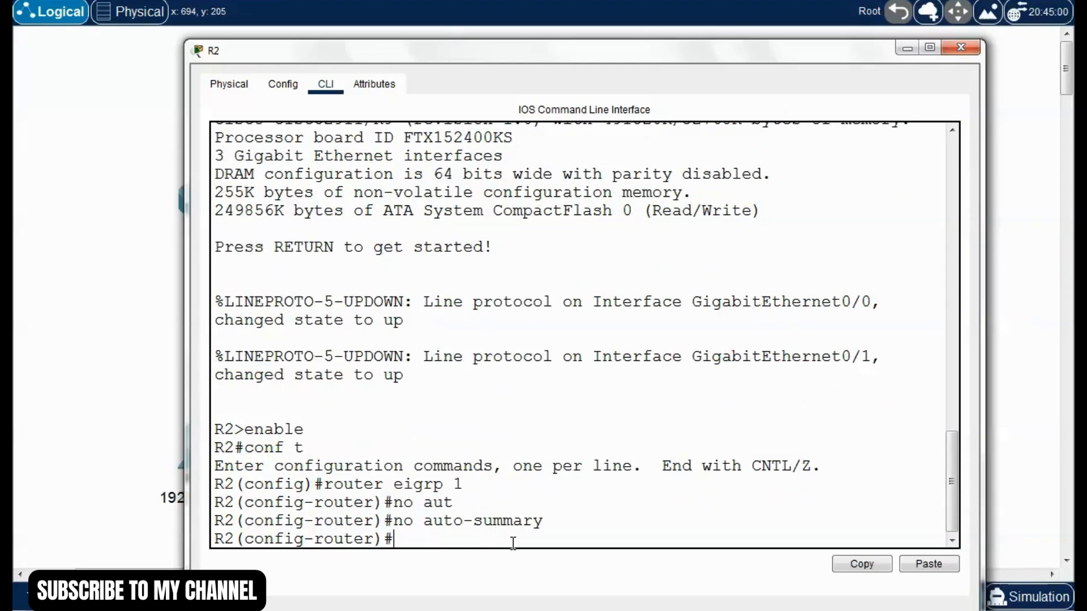
{"action": "type", "text": "ei"}
{"action": "type", "text": "grp"}
{"action": "type", "text": " router"}
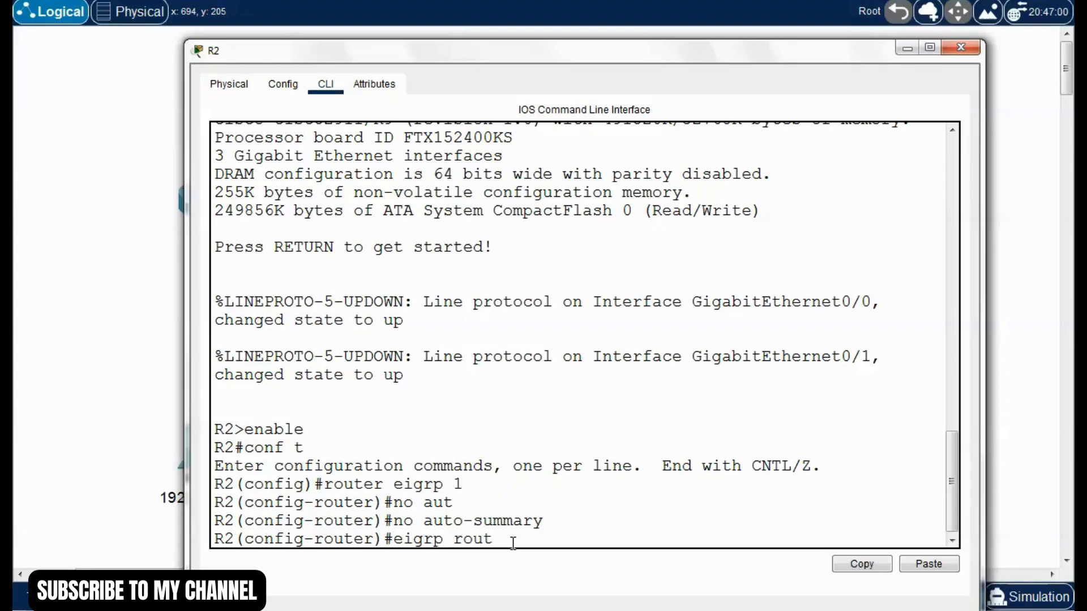
{"action": "type", "text": "-ide"}
{"action": "type", "text": "2.2.2.2"}
{"action": "key", "text": "Return"}
Advertise network 192.168.1.0 with wildcard mask 0.0.0.7 in R2's EIGRP process, checking the subnet label in the topology
{"action": "type", "text": "net"}
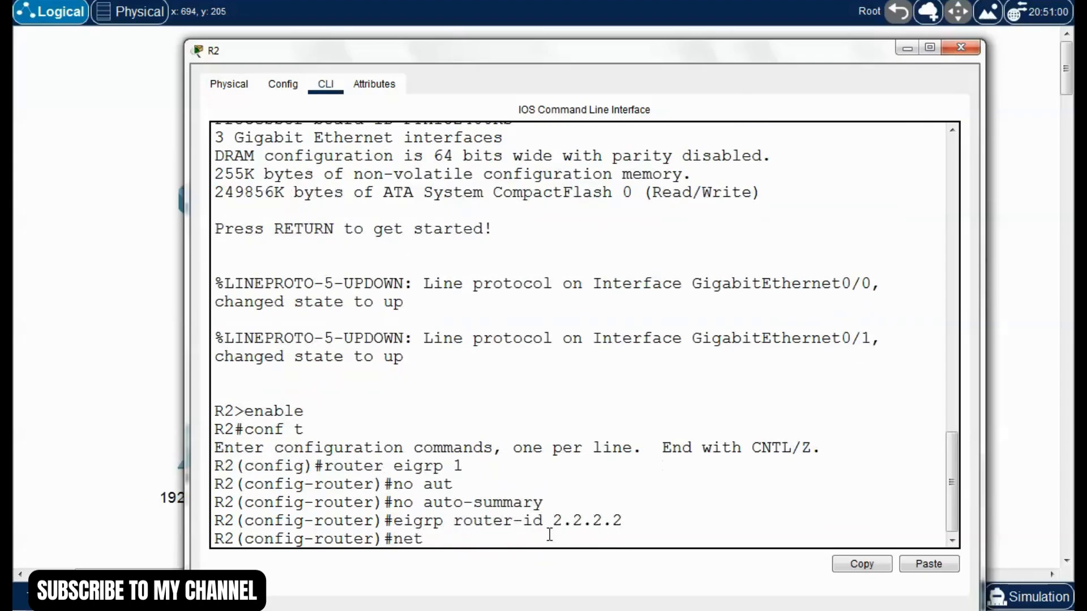
{"action": "type", "text": "work"}
{"action": "left_click_drag", "start_coordinate": [795, 52], "coordinate": [778, 314]}
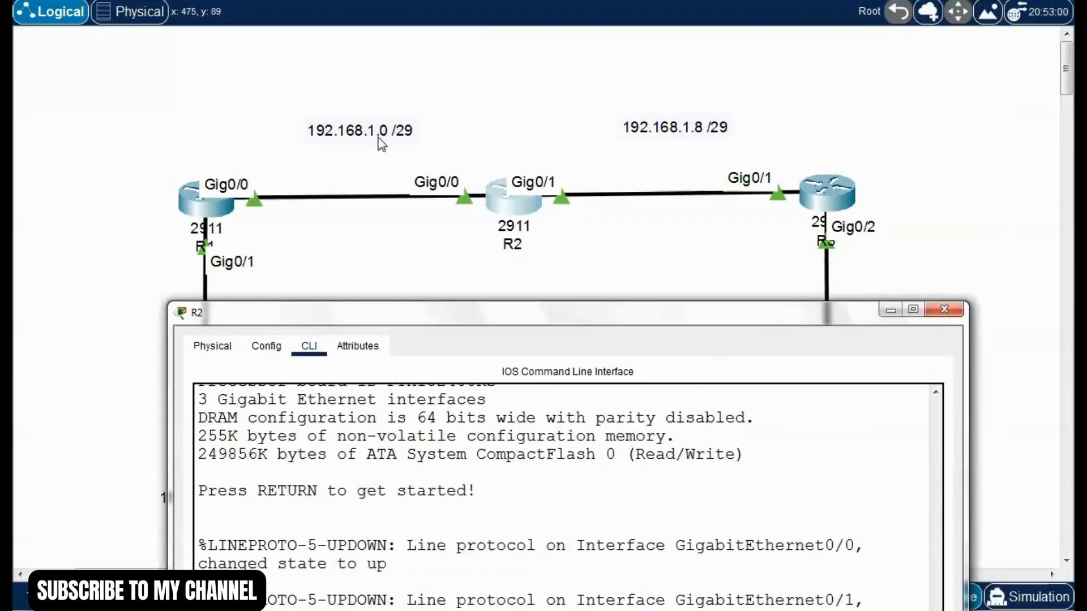
{"action": "left_click_drag", "start_coordinate": [735, 305], "coordinate": [746, 30]}
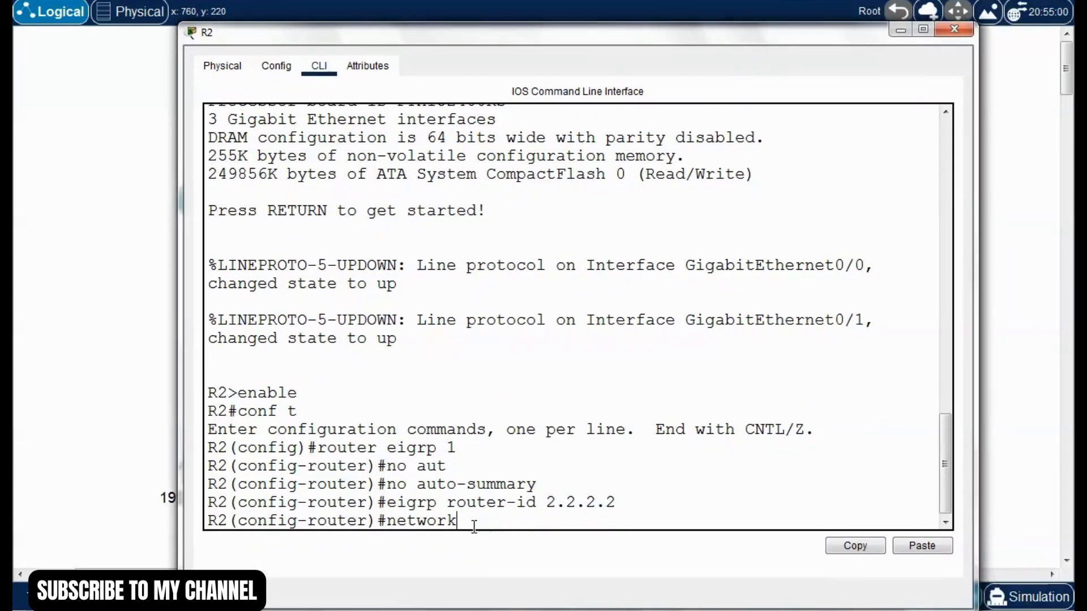
{"action": "type", "text": "192.168.1.0 0.0.0."}
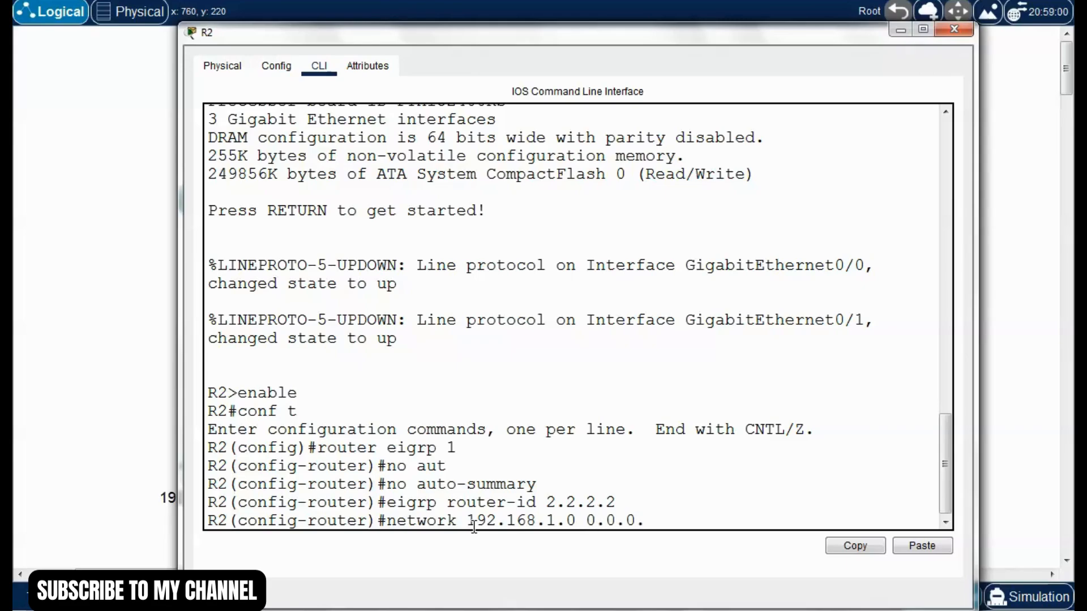
{"action": "type", "text": "7"}
{"action": "key", "text": "Return"}
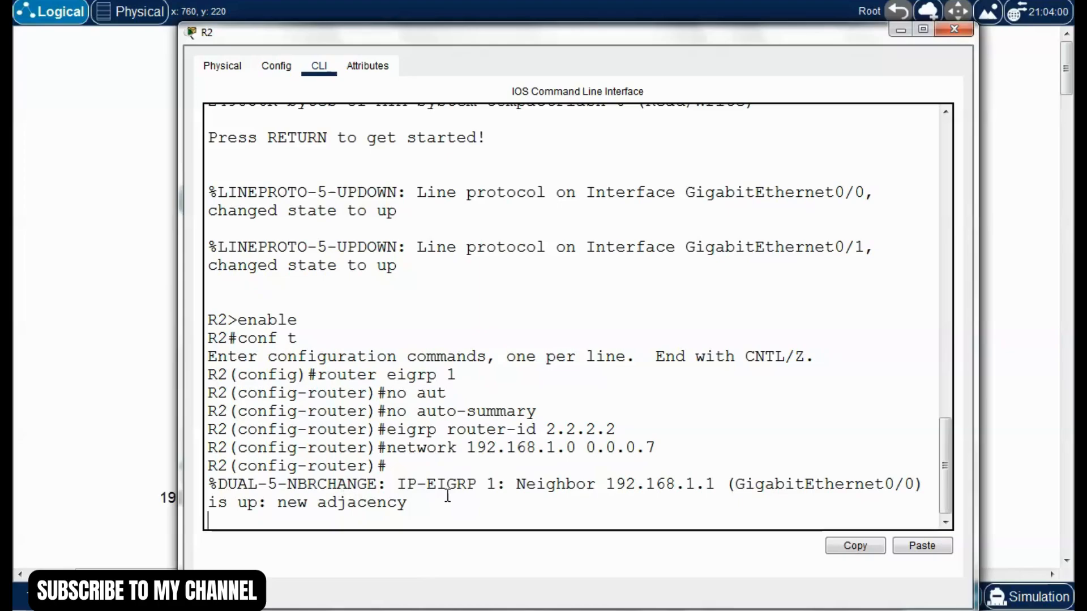
Examine the protocol, neighbor address and adjacency state in R2's EIGRP neighbor change message
{"action": "left_click_drag", "start_coordinate": [427, 486], "coordinate": [497, 485]}
{"action": "left_click", "coordinate": [571, 488]}
{"action": "left_click_drag", "start_coordinate": [606, 486], "coordinate": [723, 485]}
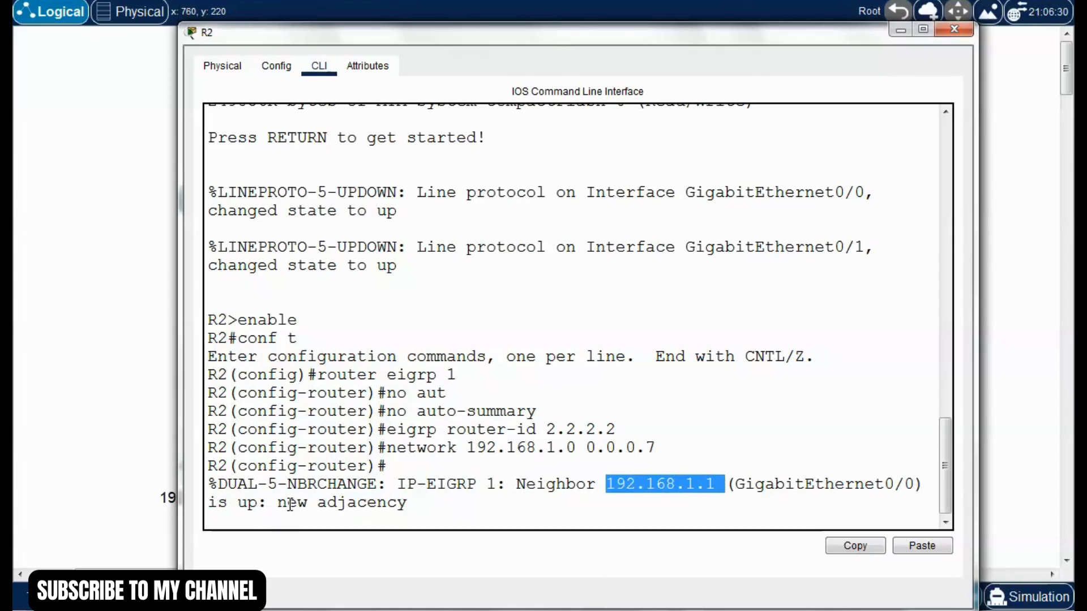
{"action": "left_click_drag", "start_coordinate": [278, 503], "coordinate": [414, 512]}
{"action": "left_click", "coordinate": [426, 513]}
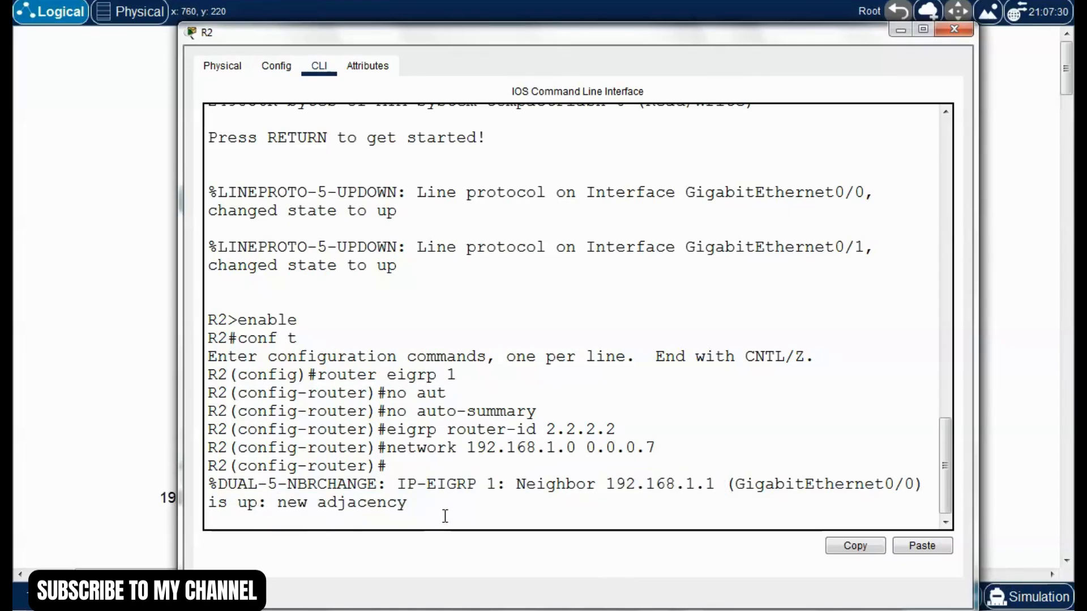
Advertise network 192.168.1.8 with wildcard mask 0.0.0.7 in R2's EIGRP process by editing the previous network command
{"action": "key", "text": "Return"}
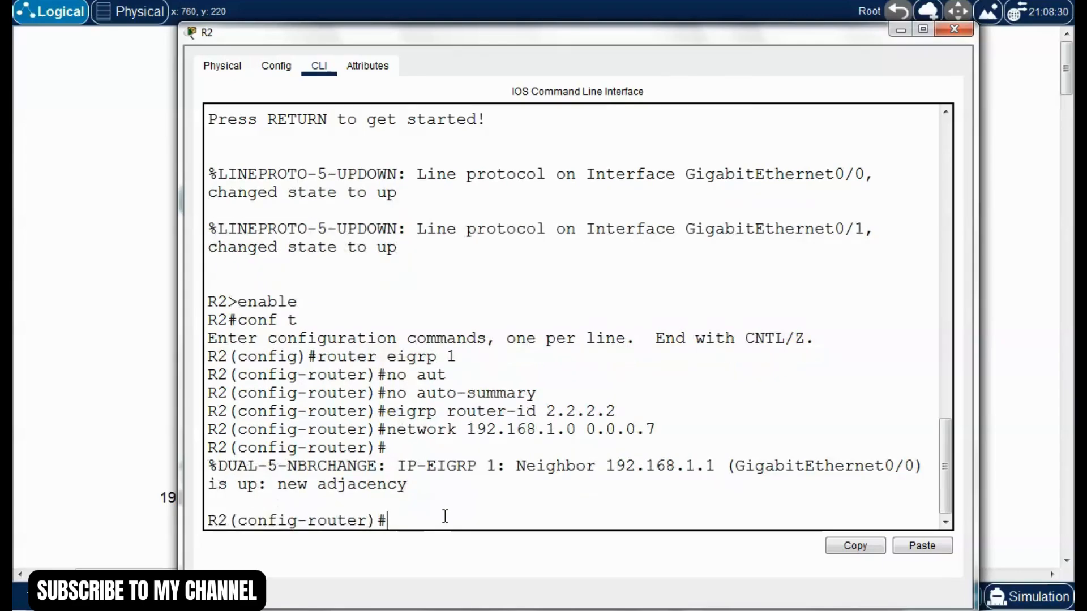
{"action": "key", "text": "Up"}
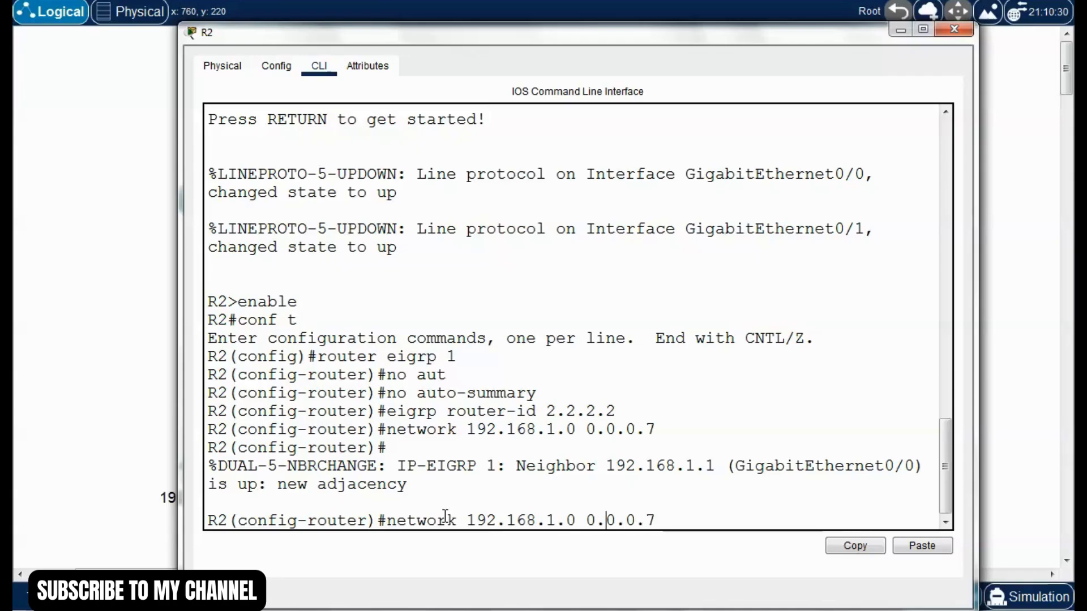
{"action": "key", "text": "Left"}
{"action": "key", "text": "Left"}
{"action": "key", "text": "Left"}
{"action": "key", "text": "BackSpace"}
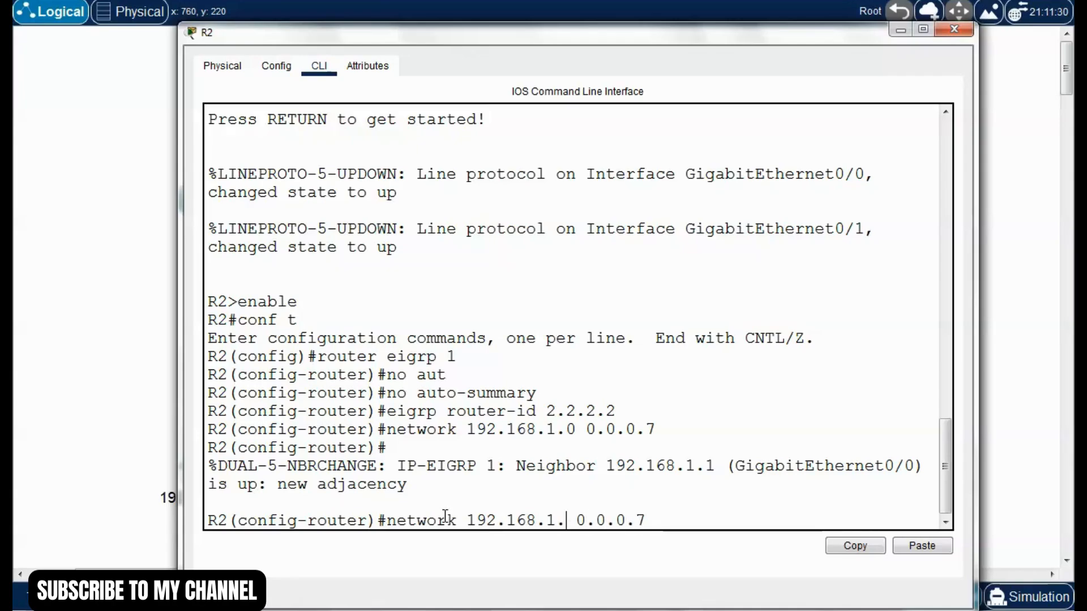
{"action": "left_click_drag", "start_coordinate": [645, 37], "coordinate": [594, 70]}
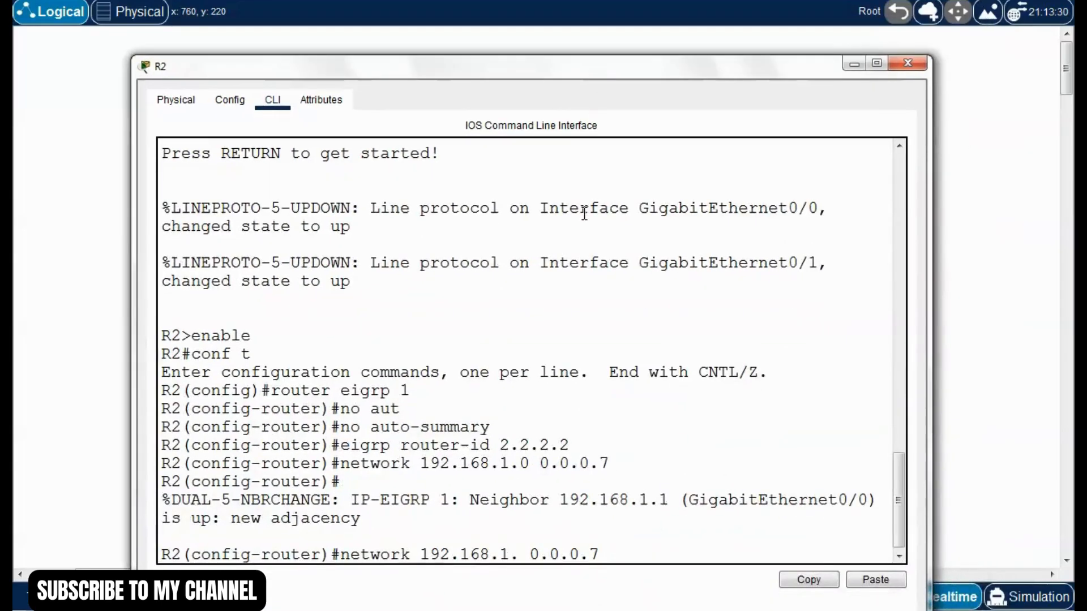
{"action": "type", "text": "8"}
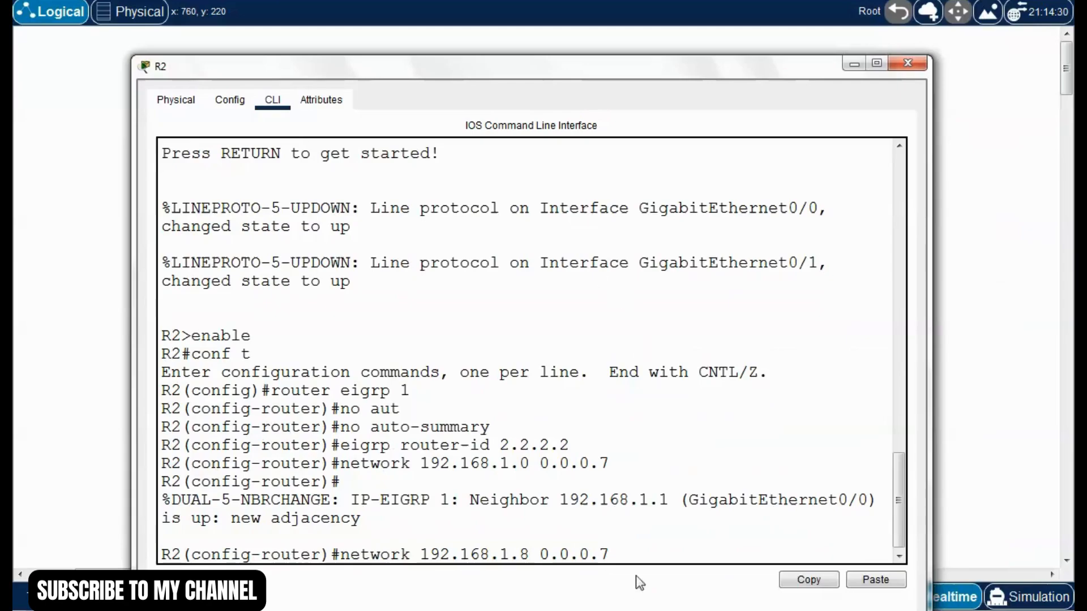
{"action": "key", "text": "Return"}
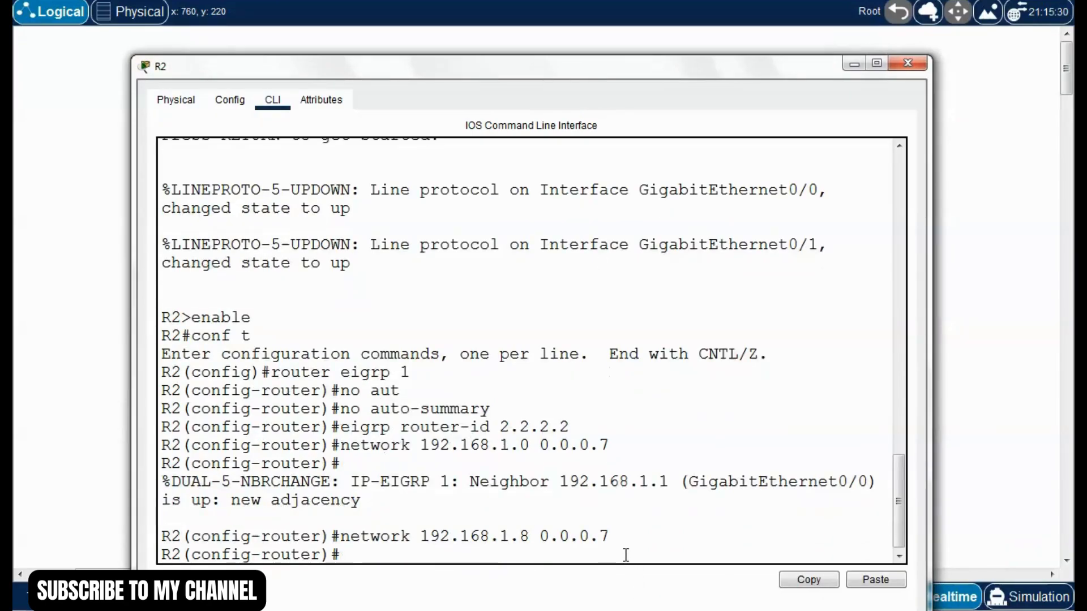
Leave configuration mode on R2, save its configuration with write, and close R2's window
{"action": "key", "text": "ctrl+z"}
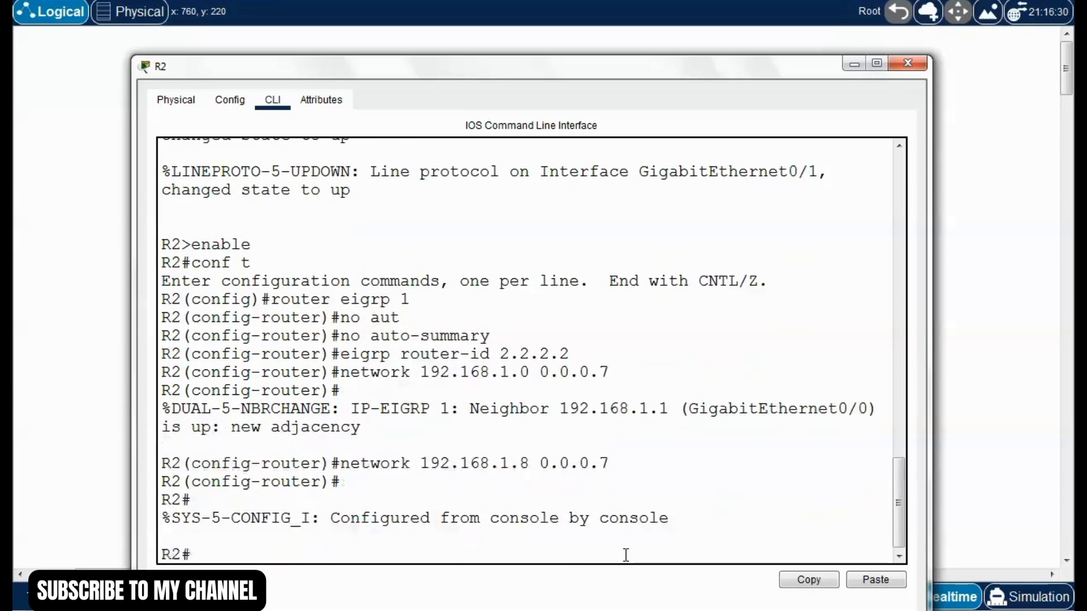
{"action": "type", "text": "write"}
{"action": "key", "text": "Return"}
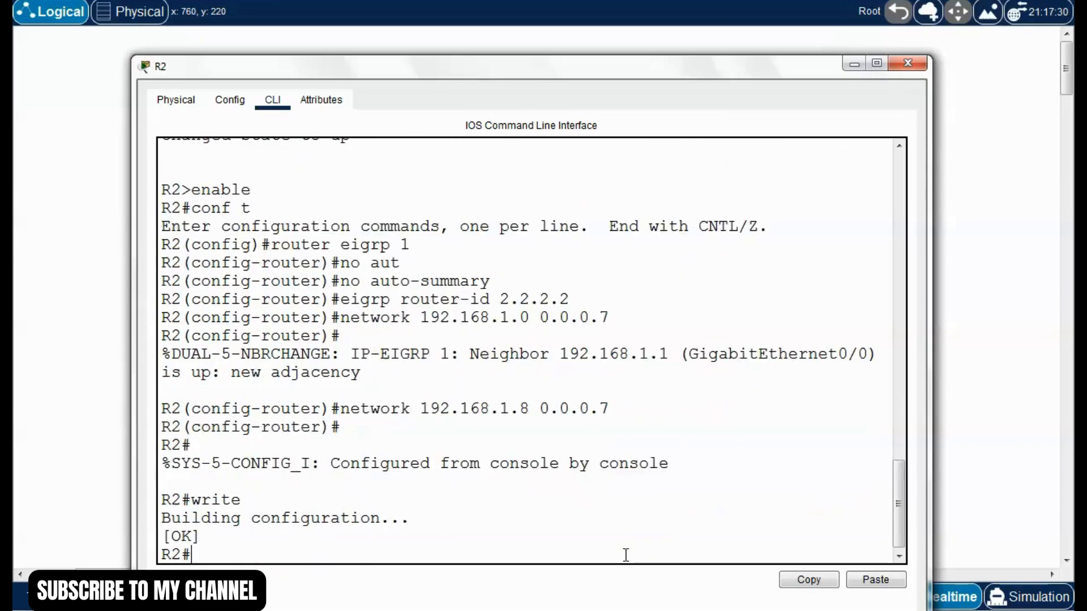
{"action": "left_click", "coordinate": [907, 63]}
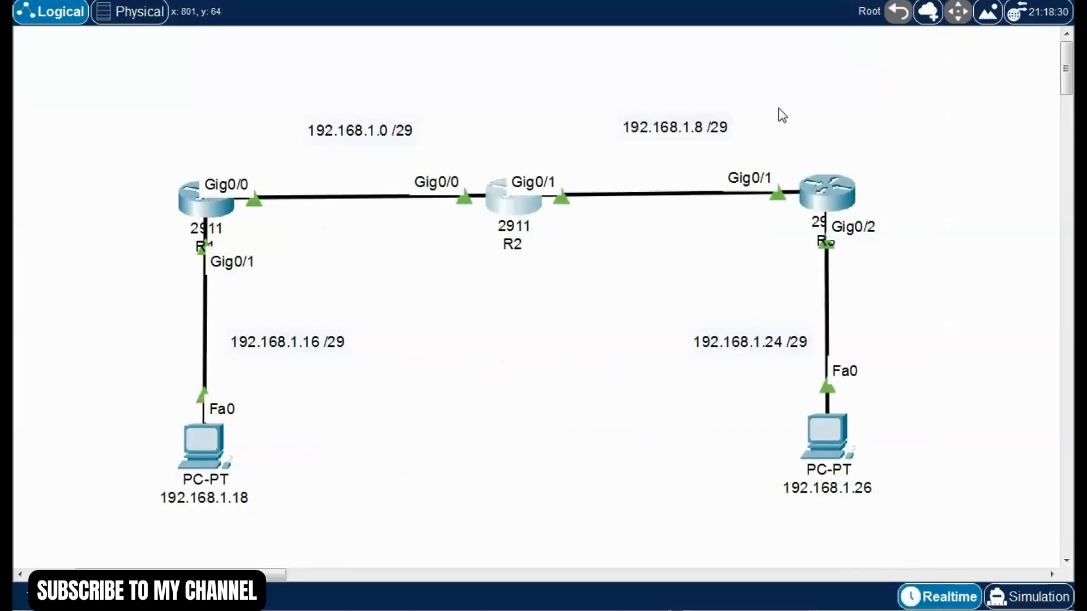
Open router R3's command line interface and enter global configuration mode
{"action": "left_click", "coordinate": [834, 196]}
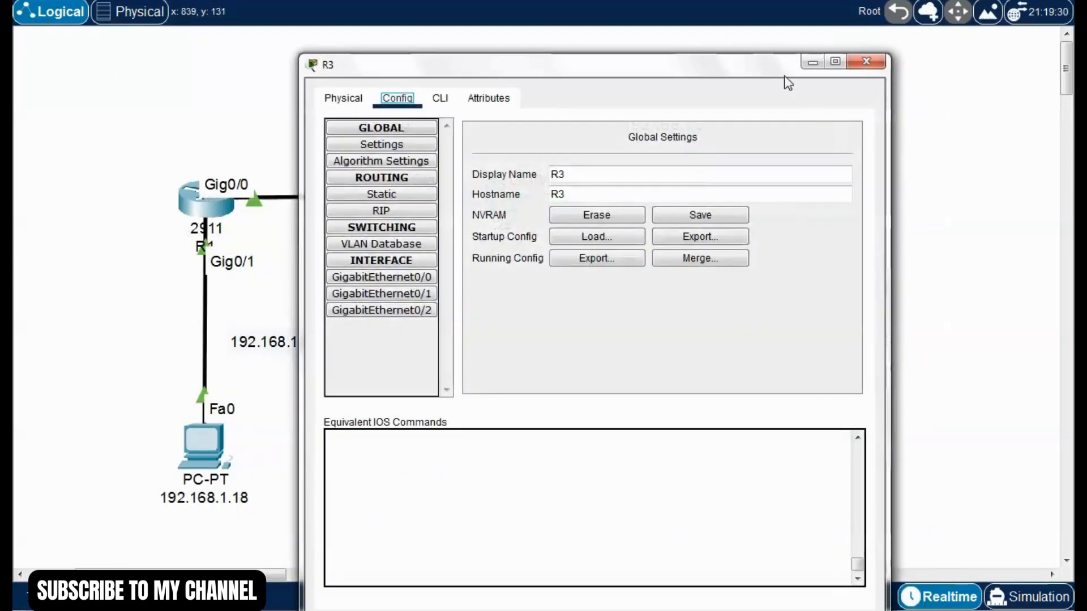
{"action": "left_click", "coordinate": [345, 70]}
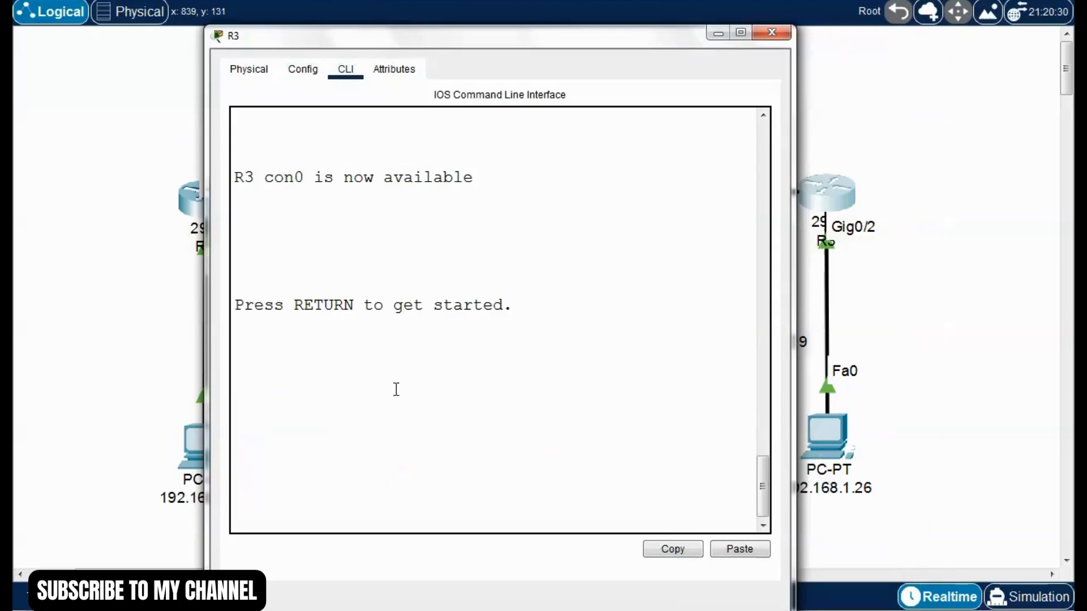
{"action": "key", "text": "Return"}
{"action": "type", "text": "enable"}
{"action": "key", "text": "Return"}
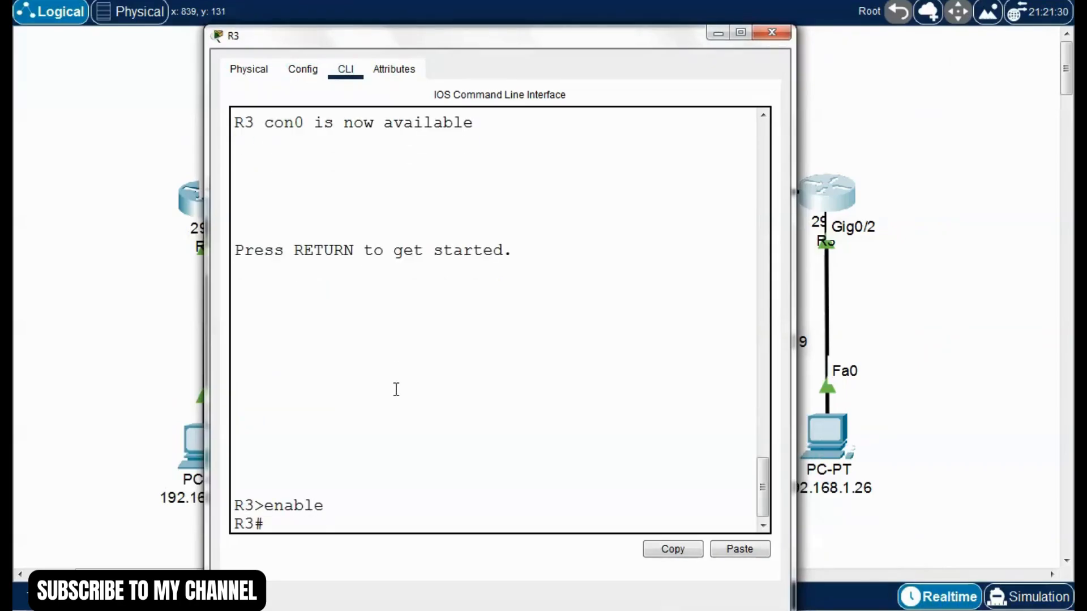
{"action": "type", "text": "conf t"}
{"action": "key", "text": "Return"}
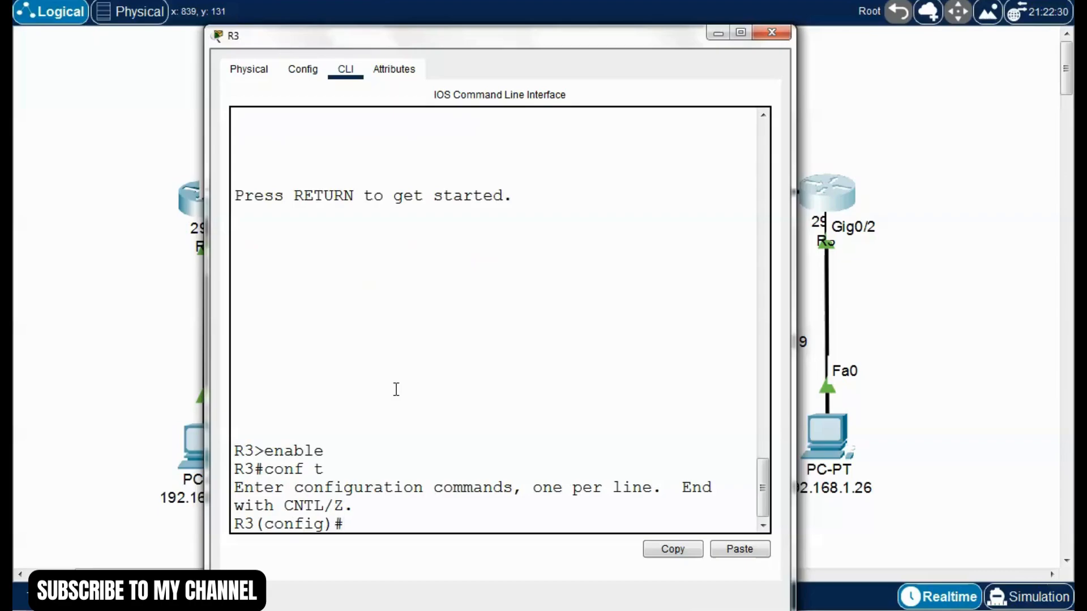
Start EIGRP routing process 1 on R3 and disable automatic summarization with no auto-summary
{"action": "type", "text": "router eigrp"}
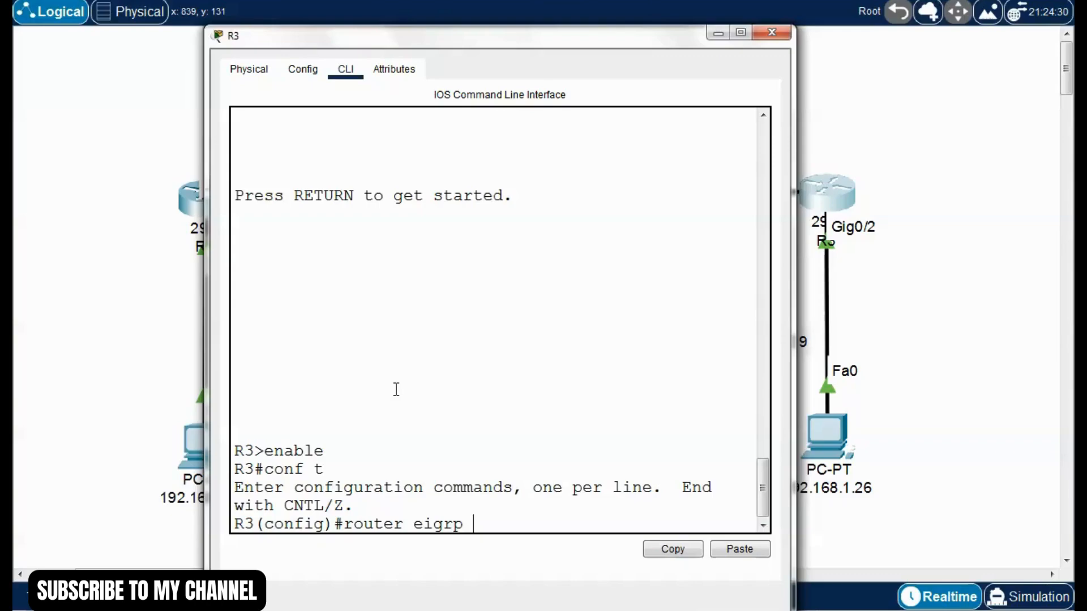
{"action": "type", "text": " 1"}
{"action": "key", "text": "Return"}
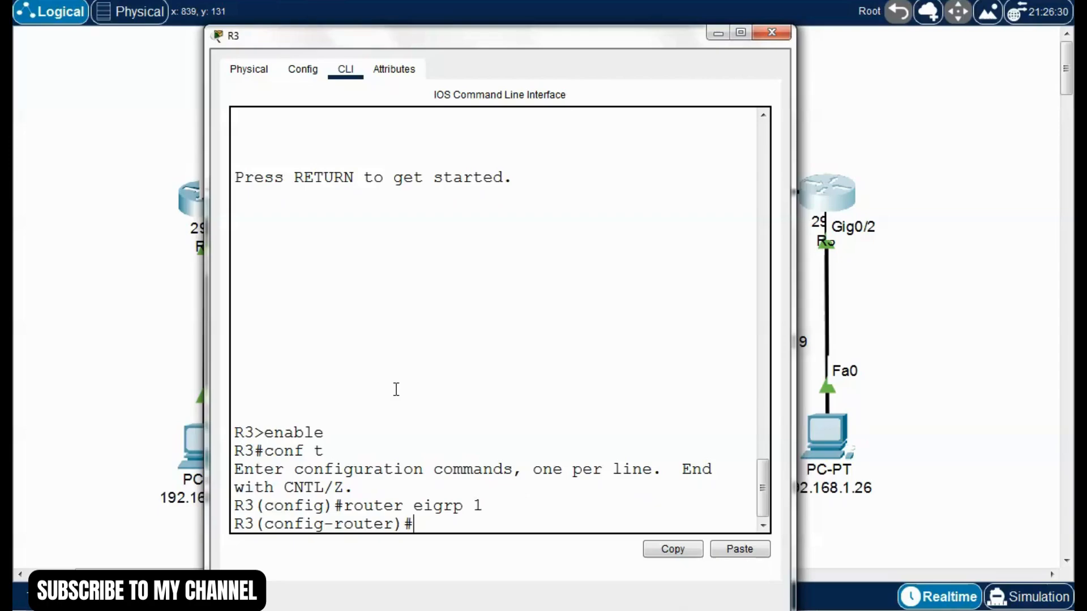
{"action": "type", "text": "np"}
{"action": "type", "text": " aut"}
{"action": "key", "text": "Tab"}
{"action": "key", "text": "Return"}
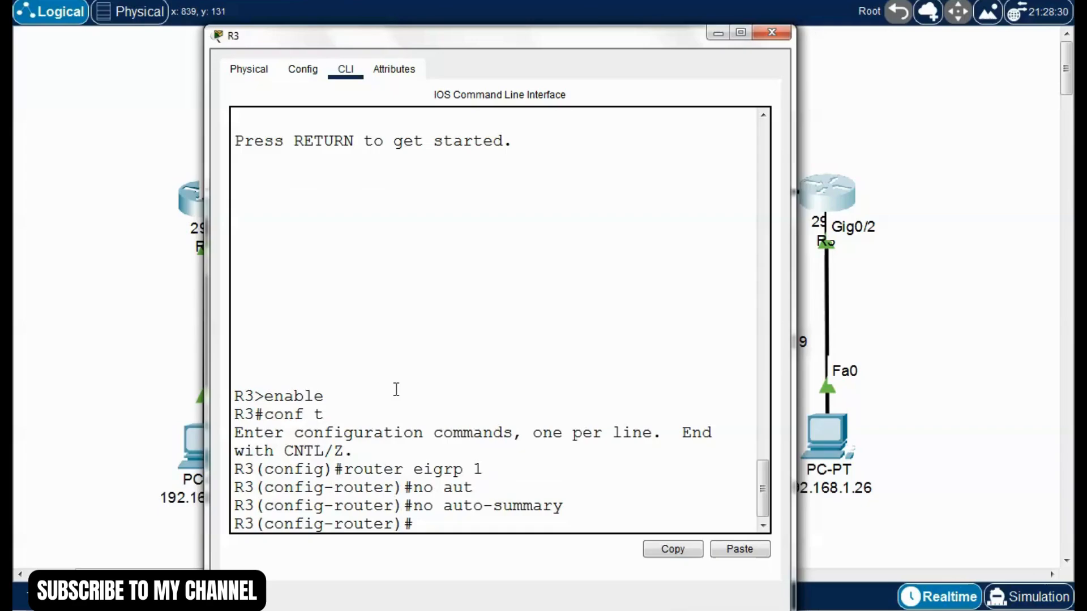
Set R3's EIGRP router ID to 3.3.3.3
{"action": "left_click_drag", "start_coordinate": [543, 37], "coordinate": [463, 29]}
{"action": "type", "text": "e"}
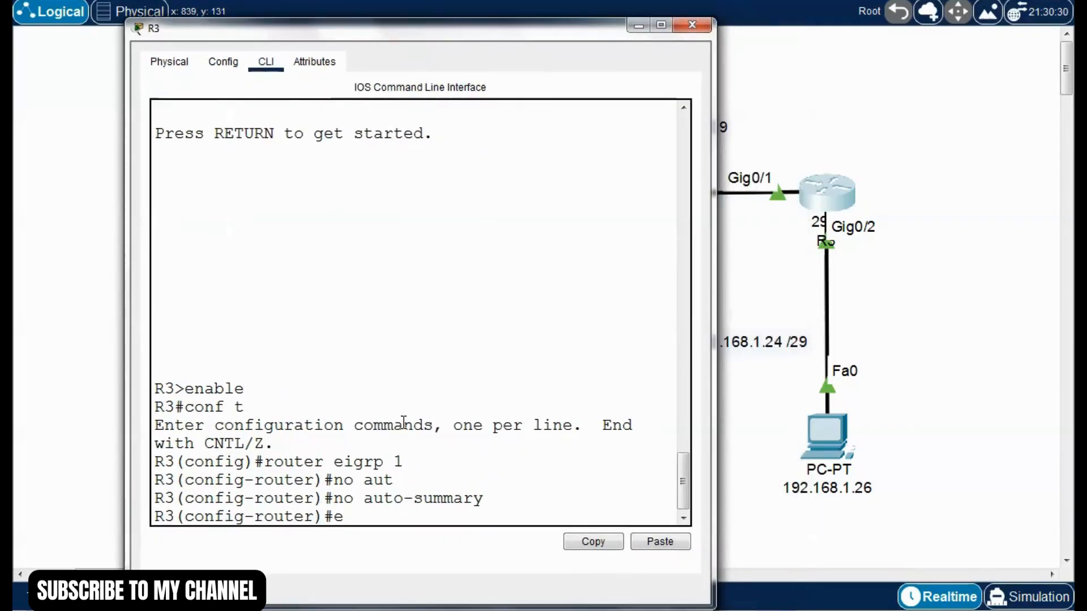
{"action": "type", "text": "igrp rout"}
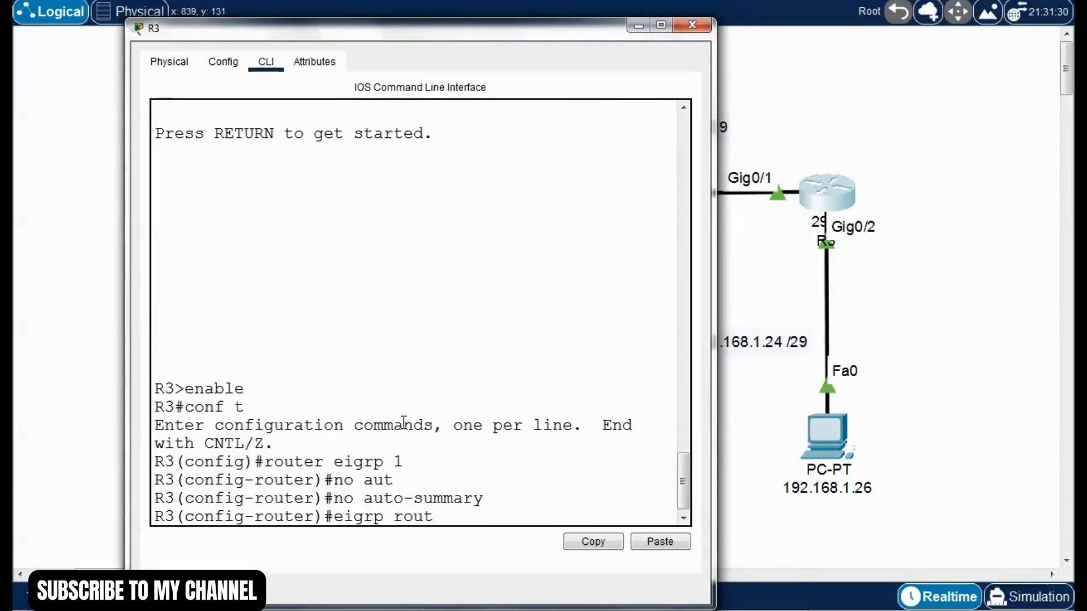
{"action": "type", "text": "er-id"}
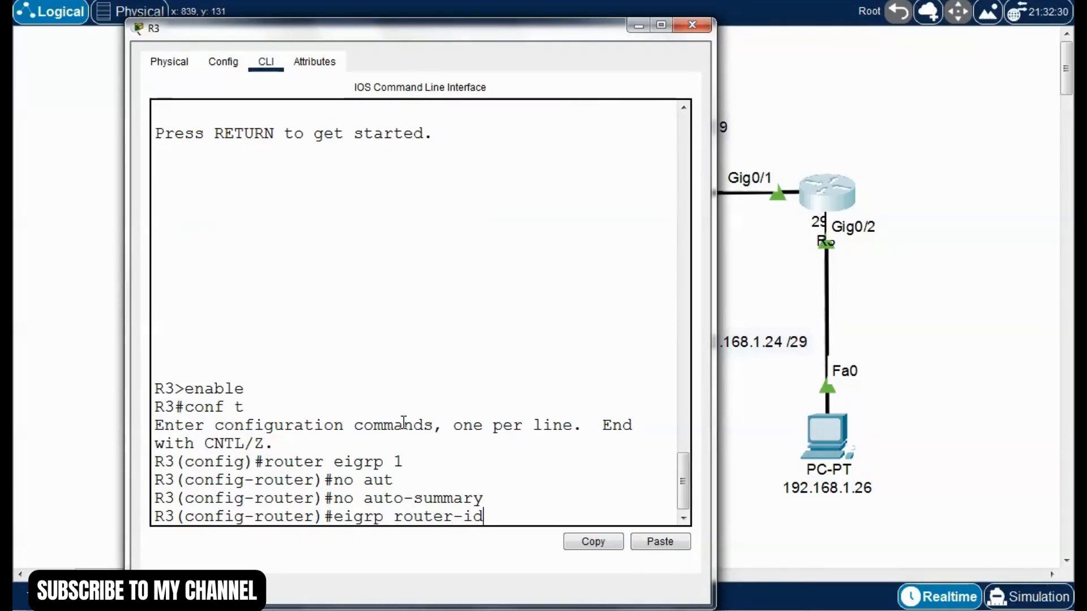
{"action": "type", "text": " 3.3.3.3"}
{"action": "key", "text": "Return"}
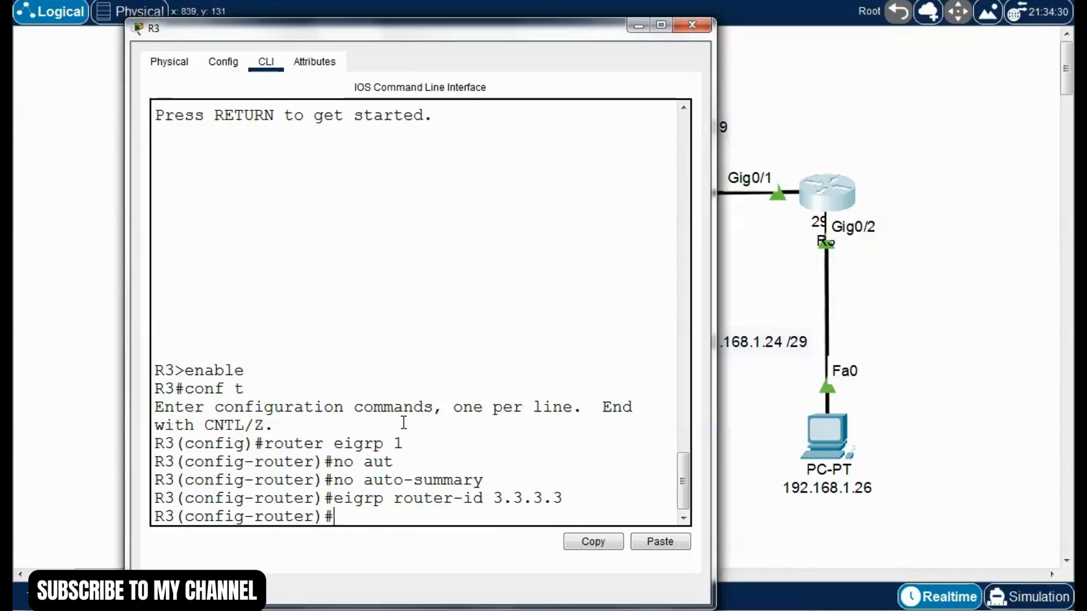
Advertise network 192.168.1.8 with mask 255.255.255.248 in R3's EIGRP process
{"action": "type", "text": "net"}
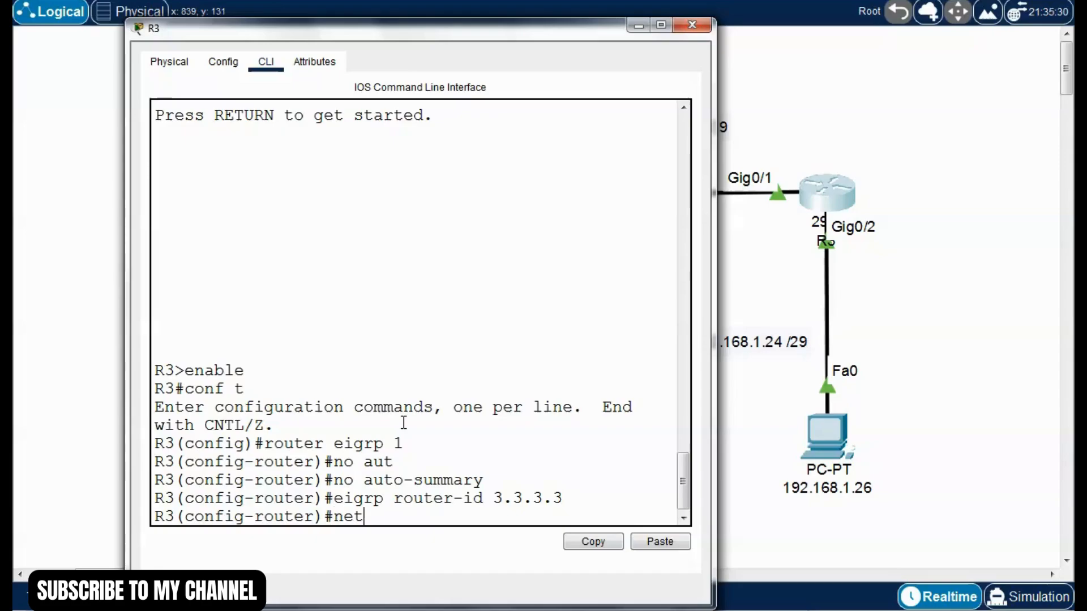
{"action": "type", "text": "work"}
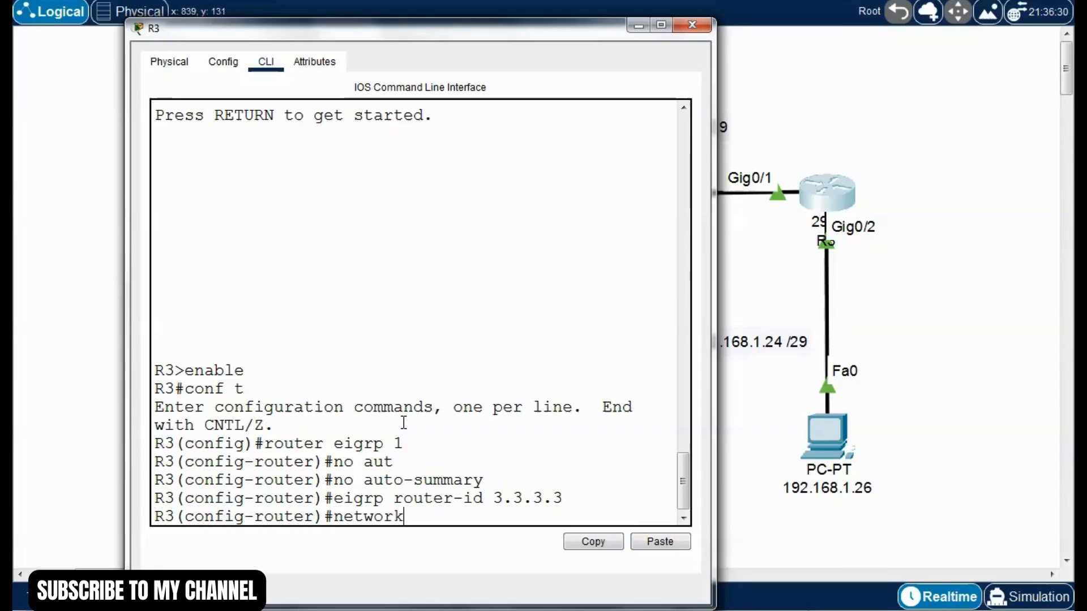
{"action": "type", "text": " 192.168"}
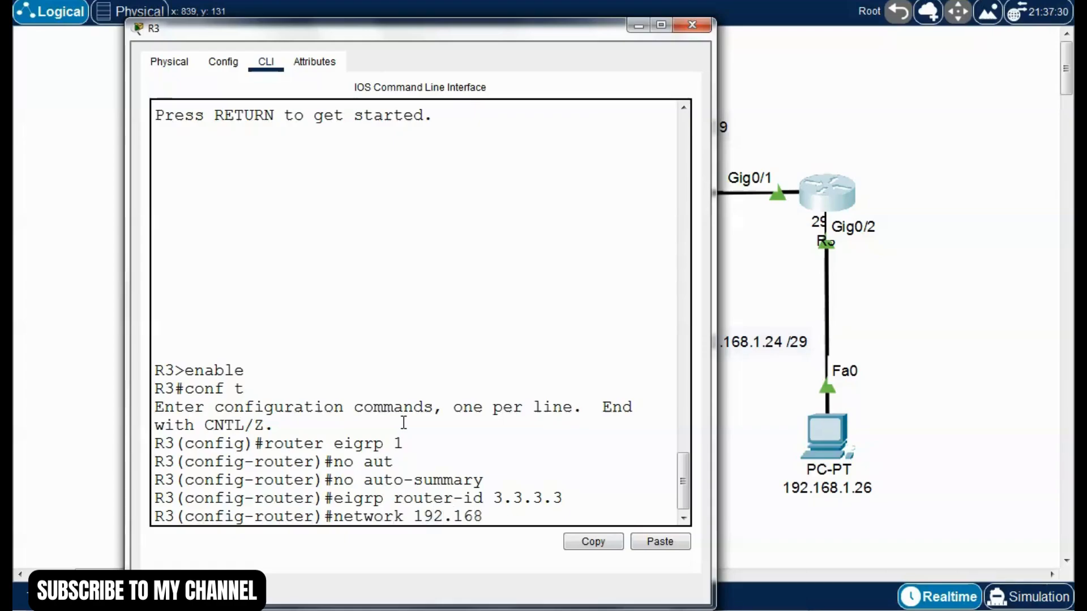
{"action": "type", "text": ".1.8"}
{"action": "mouse_move", "coordinate": [554, 40]}
{"action": "left_mouse_down"}
{"action": "mouse_move", "coordinate": [444, 21]}
{"action": "mouse_move", "coordinate": [533, 42]}
{"action": "left_mouse_up"}
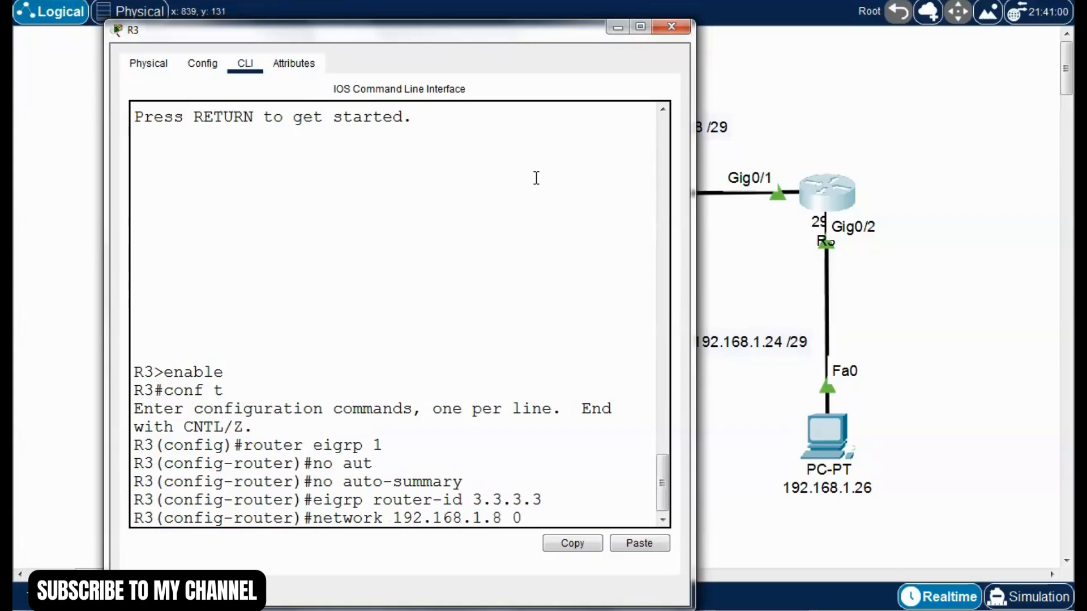
{"action": "type", "text": "255.255.255."}
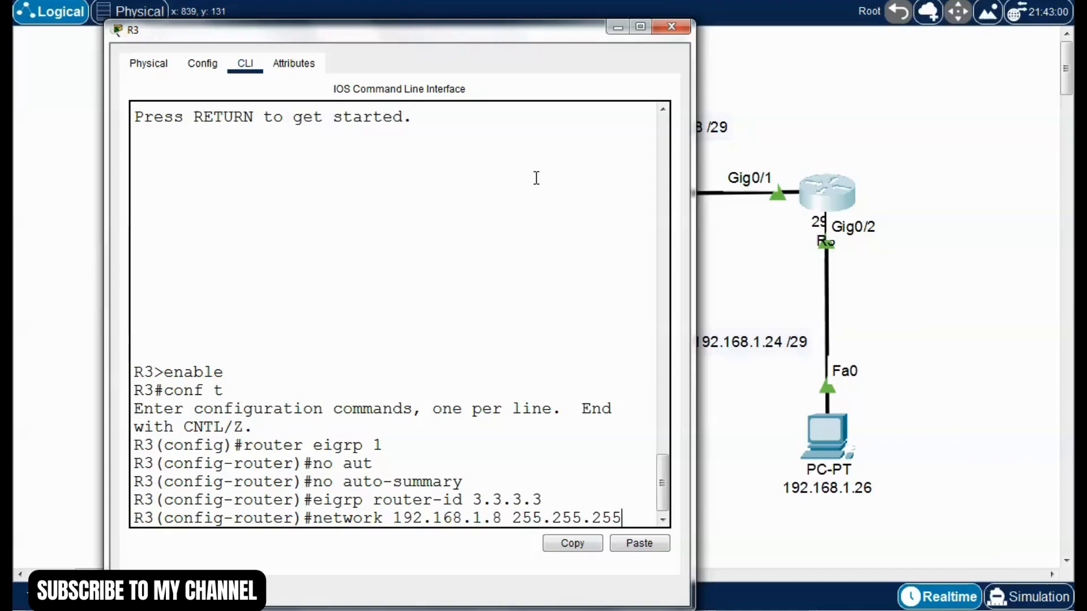
{"action": "type", "text": "248"}
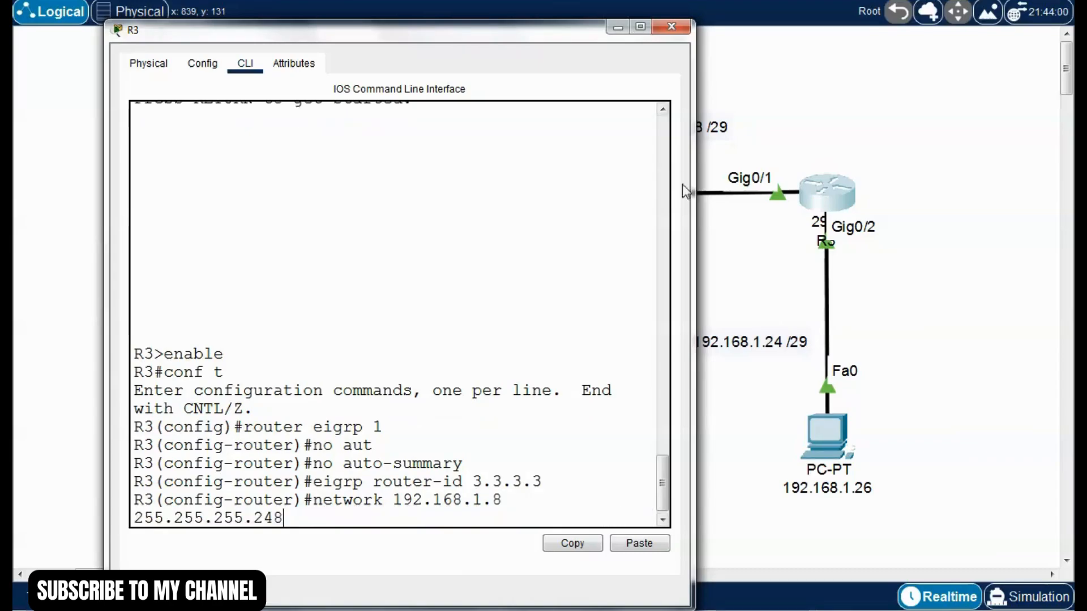
{"action": "left_click_drag", "start_coordinate": [693, 220], "coordinate": [729, 221]}
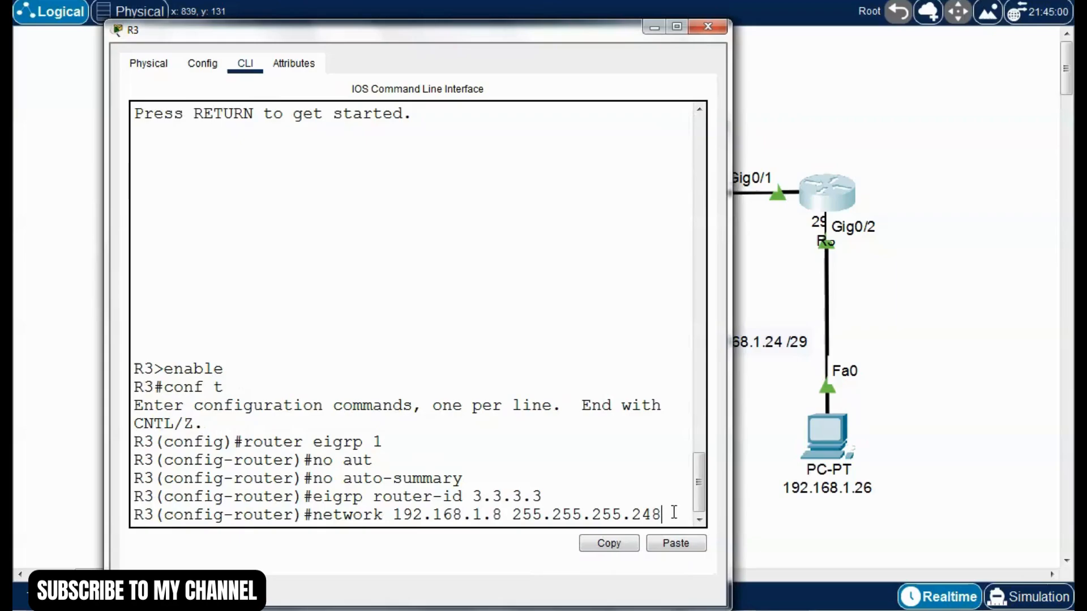
{"action": "key", "text": "Return"}
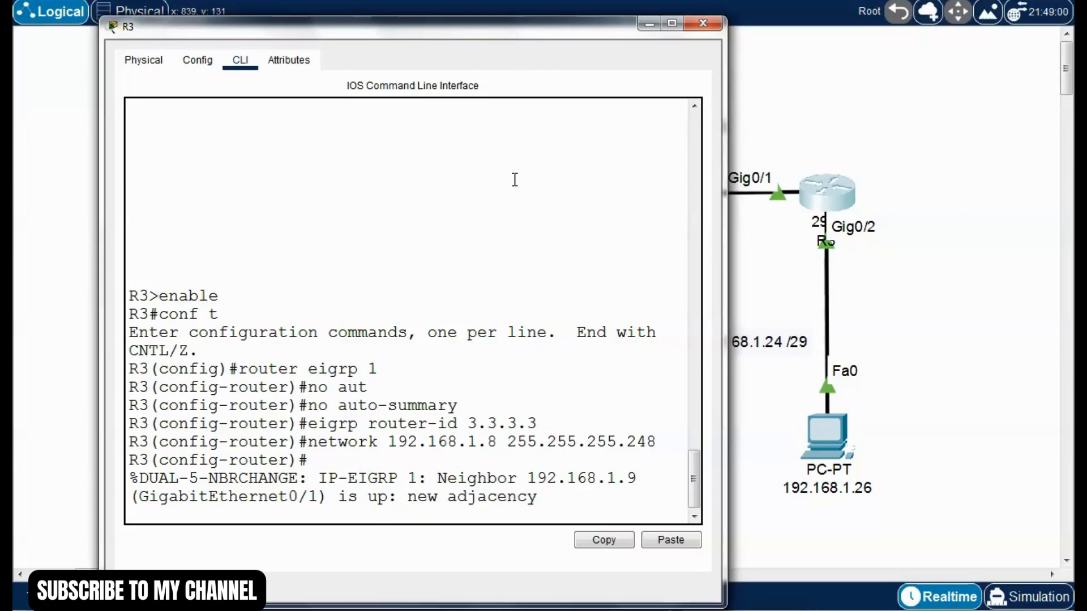
{"action": "key", "text": "Return"}
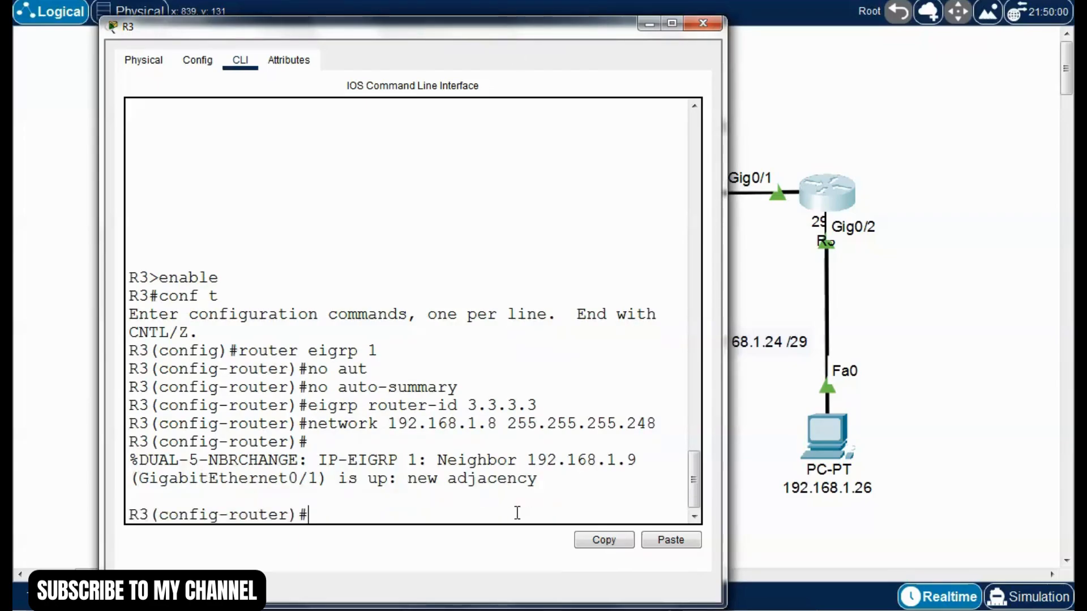
Advertise network 192.168.1.24 with mask 255.255.255.248 on R3 by editing the previous network command
{"action": "key", "text": "Up"}
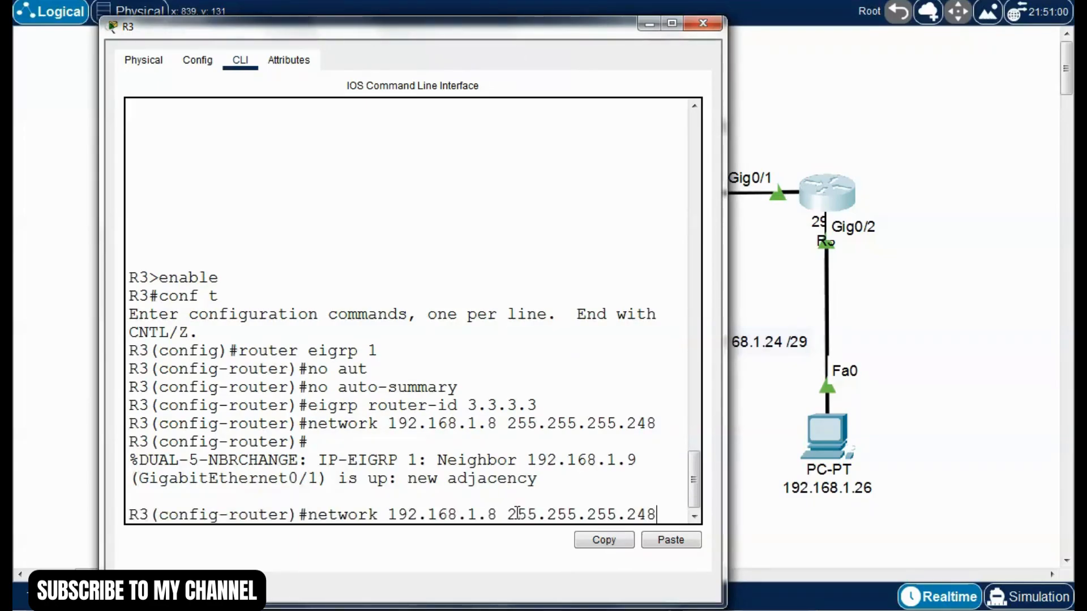
{"action": "key", "text": "Left"}
{"action": "key", "text": "Left"}
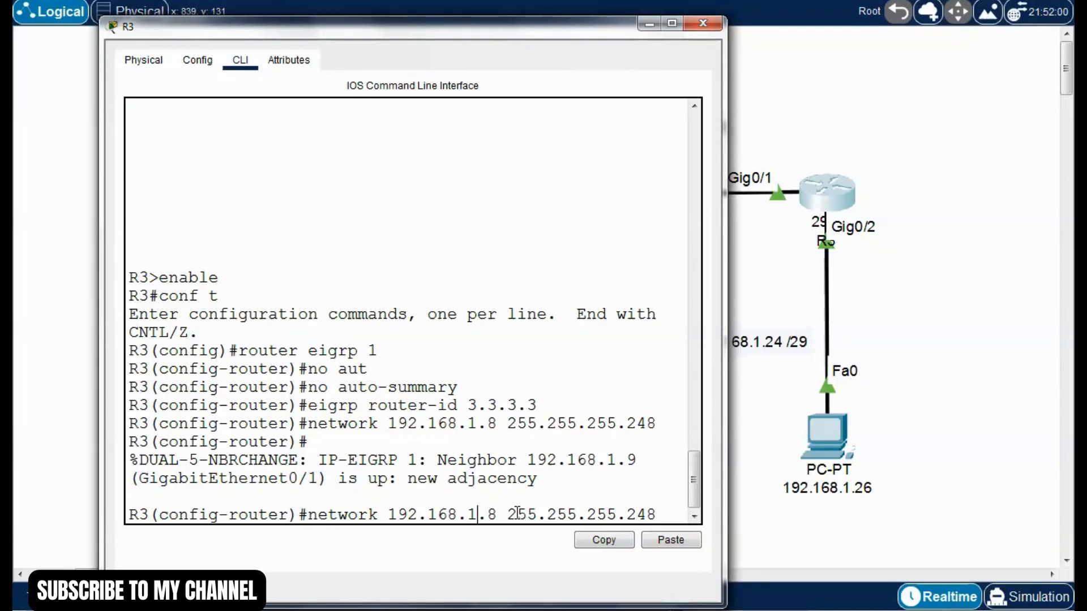
{"action": "key", "text": "Right"}
{"action": "key", "text": "Right"}
{"action": "key", "text": "BackSpace"}
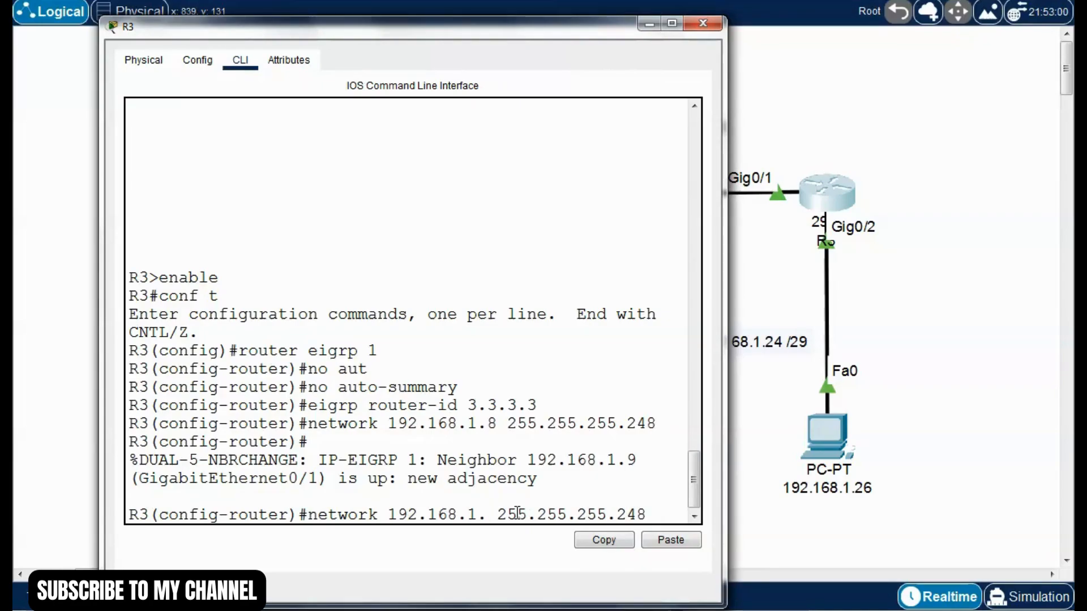
{"action": "type", "text": "24"}
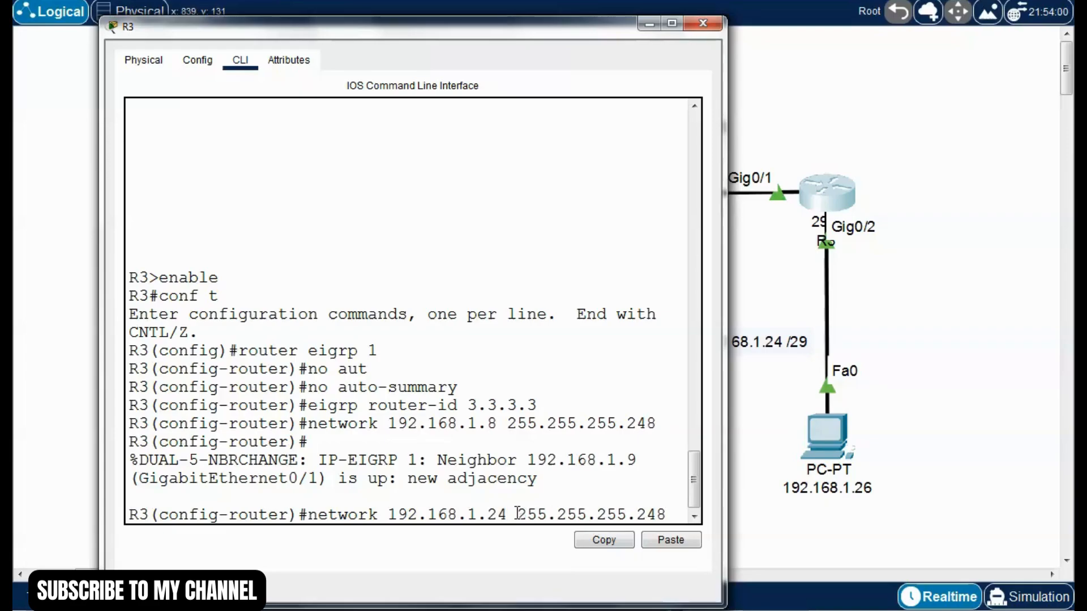
{"action": "key", "text": "Return"}
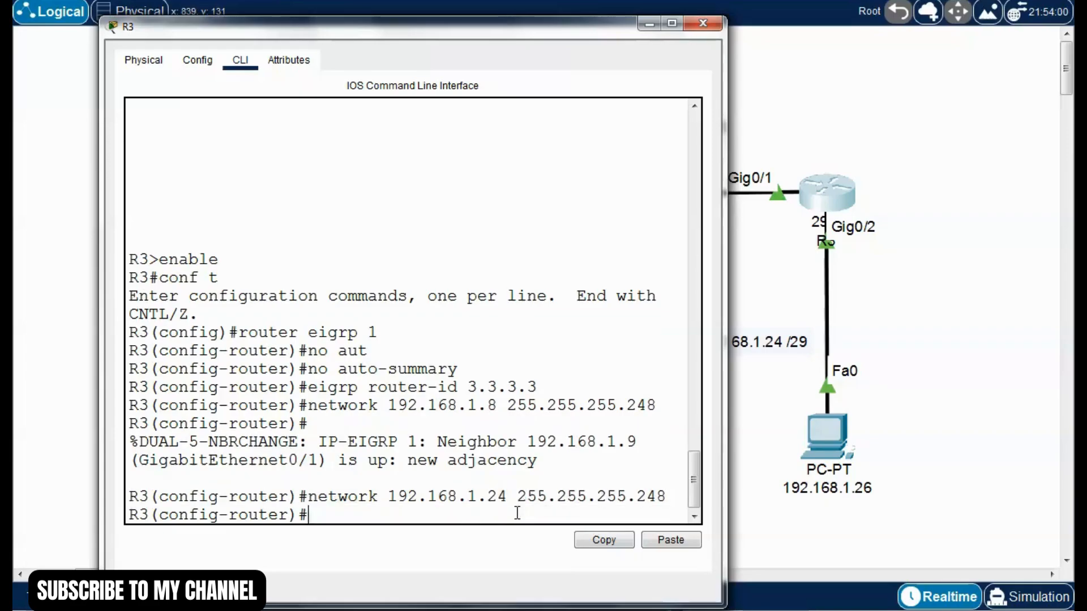
Leave configuration mode on R3 and save its configuration with write
{"action": "key", "text": "ctrl+z"}
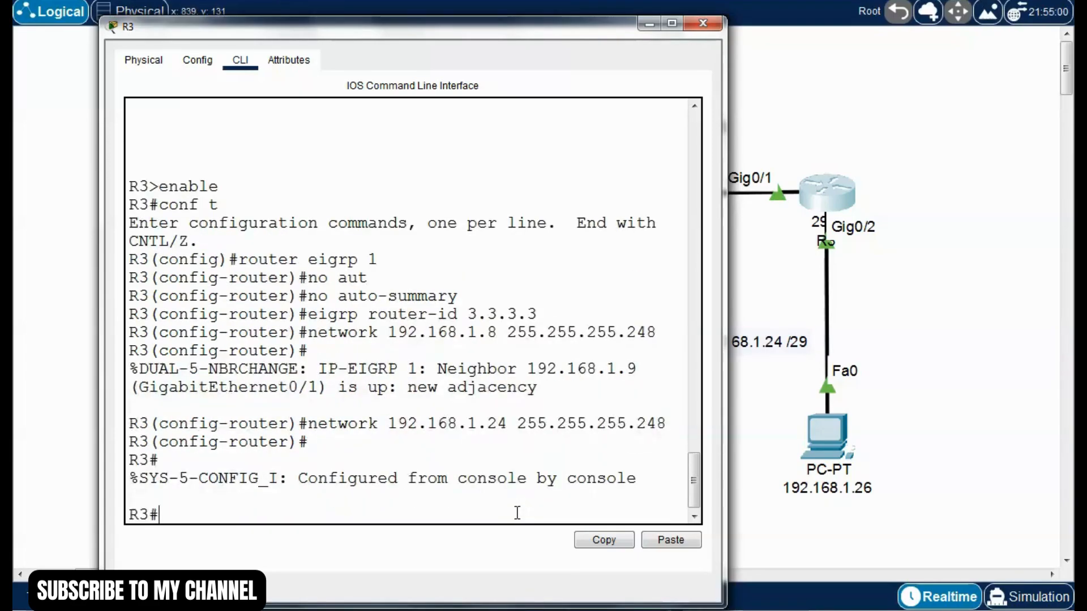
{"action": "type", "text": "write"}
{"action": "key", "text": "Return"}
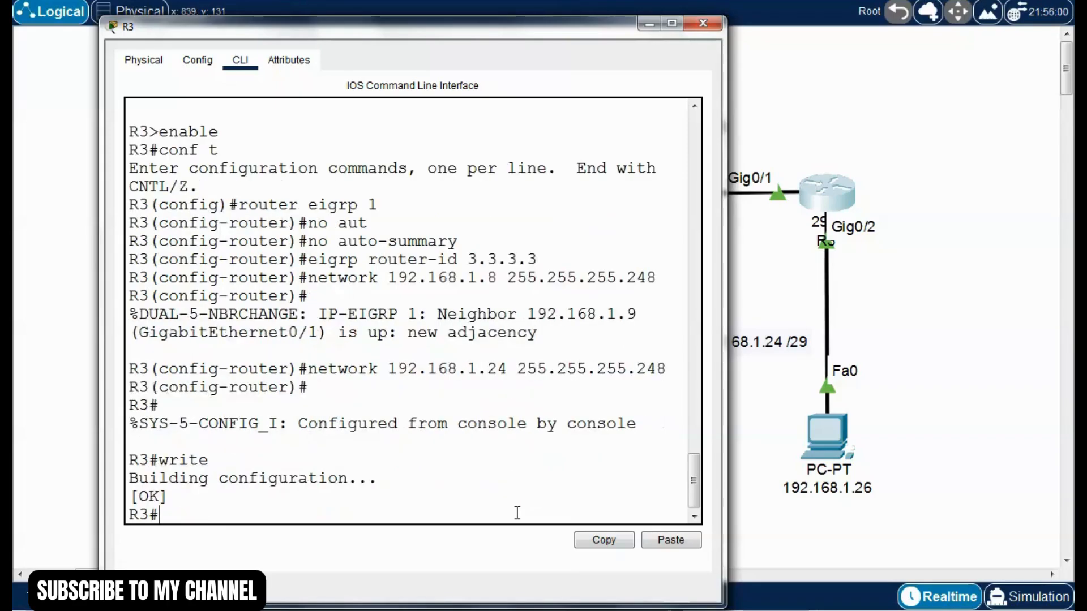
Display R3's running configuration with show run and find its router eigrp 1 section
{"action": "type", "text": "shpw"}
{"action": "key", "text": "BackSpace"}
{"action": "key", "text": "BackSpace"}
{"action": "type", "text": "ow run"}
{"action": "key", "text": "Return"}
{"action": "key", "text": "space"}
{"action": "key", "text": "space"}
{"action": "key", "text": "space"}
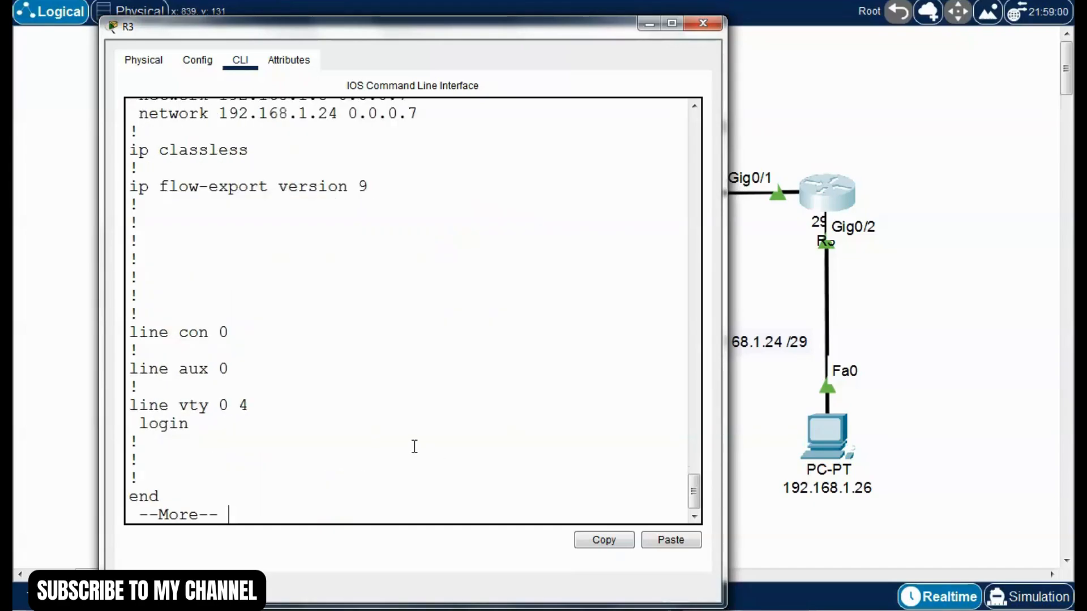
{"action": "scroll", "coordinate": [396, 419], "scroll_direction": "up", "scroll_amount": 5}
{"action": "scroll", "coordinate": [390, 410], "scroll_direction": "up", "scroll_amount": 1}
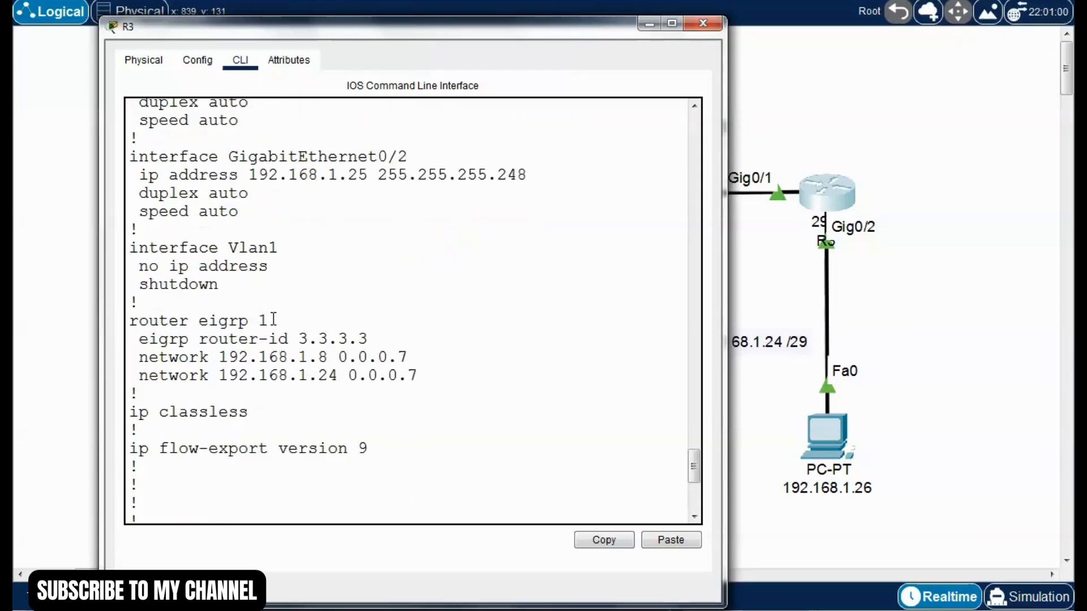
Examine the router ID, advertised networks and wildcard masks in R3's EIGRP section, and close R3's window
{"action": "mouse_move", "coordinate": [274, 320]}
{"action": "left_mouse_down"}
{"action": "mouse_move", "coordinate": [186, 322]}
{"action": "mouse_move", "coordinate": [206, 303]}
{"action": "mouse_move", "coordinate": [252, 321]}
{"action": "mouse_move", "coordinate": [283, 316]}
{"action": "left_mouse_up"}
{"action": "left_click_drag", "start_coordinate": [381, 339], "coordinate": [205, 357]}
{"action": "left_click_drag", "start_coordinate": [298, 357], "coordinate": [331, 357]}
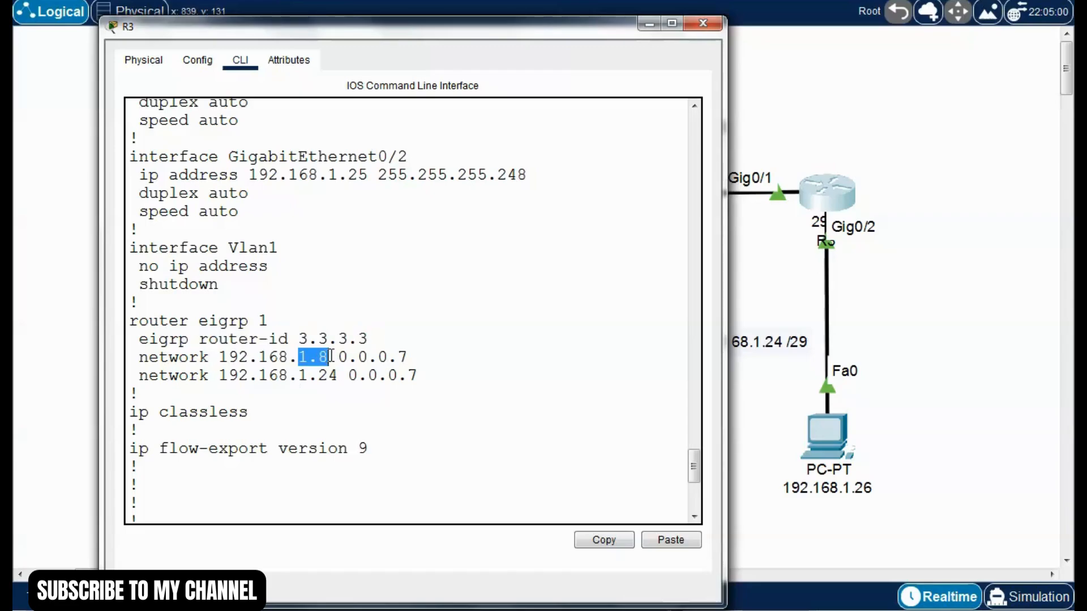
{"action": "left_click", "coordinate": [385, 374]}
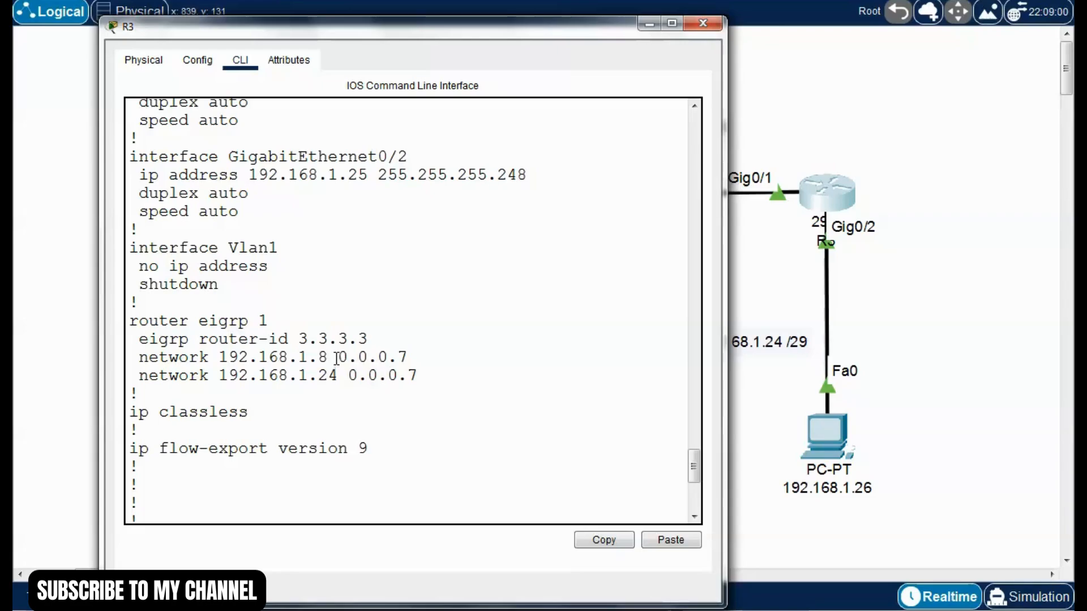
{"action": "left_click_drag", "start_coordinate": [343, 357], "coordinate": [422, 356]}
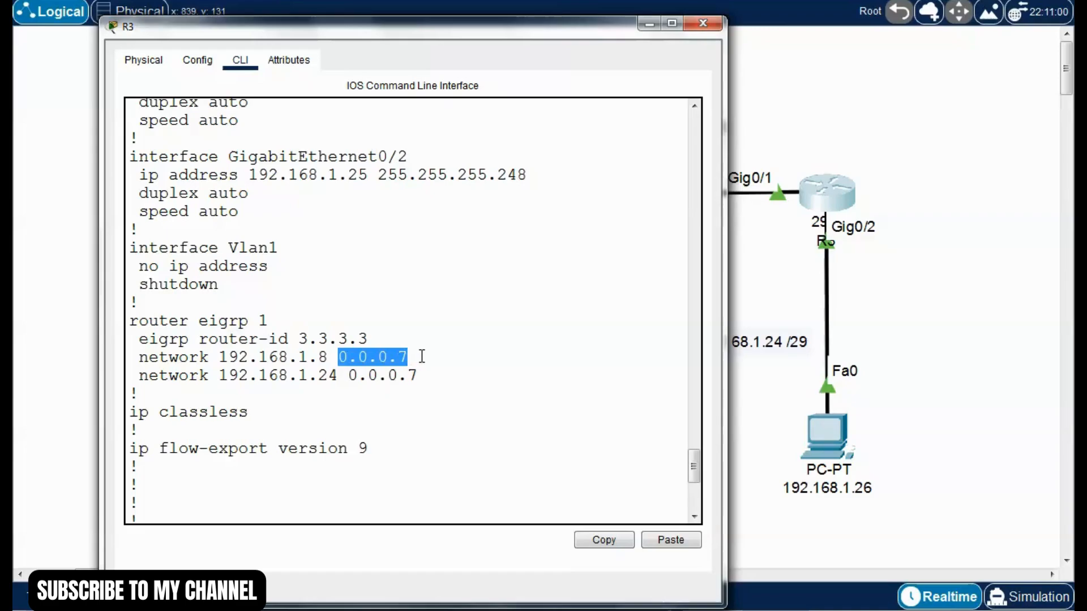
{"action": "left_click", "coordinate": [423, 356]}
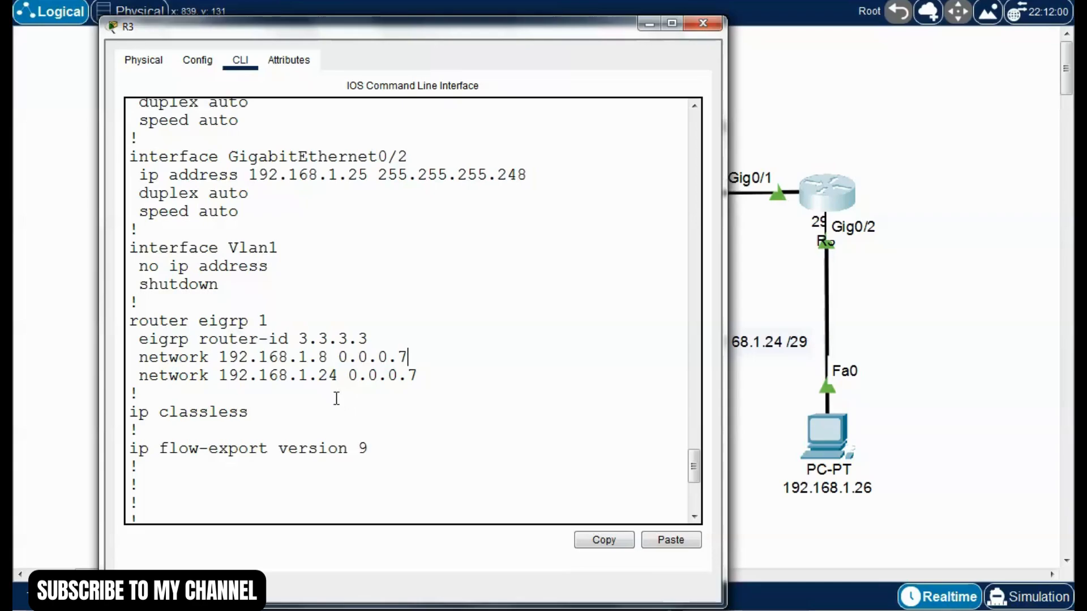
{"action": "left_click_drag", "start_coordinate": [298, 376], "coordinate": [391, 377]}
{"action": "left_click", "coordinate": [377, 401]}
{"action": "left_click", "coordinate": [409, 376]}
{"action": "left_click", "coordinate": [349, 413]}
{"action": "scroll", "coordinate": [396, 434], "scroll_direction": "down", "scroll_amount": 6}
{"action": "left_click", "coordinate": [703, 24]}
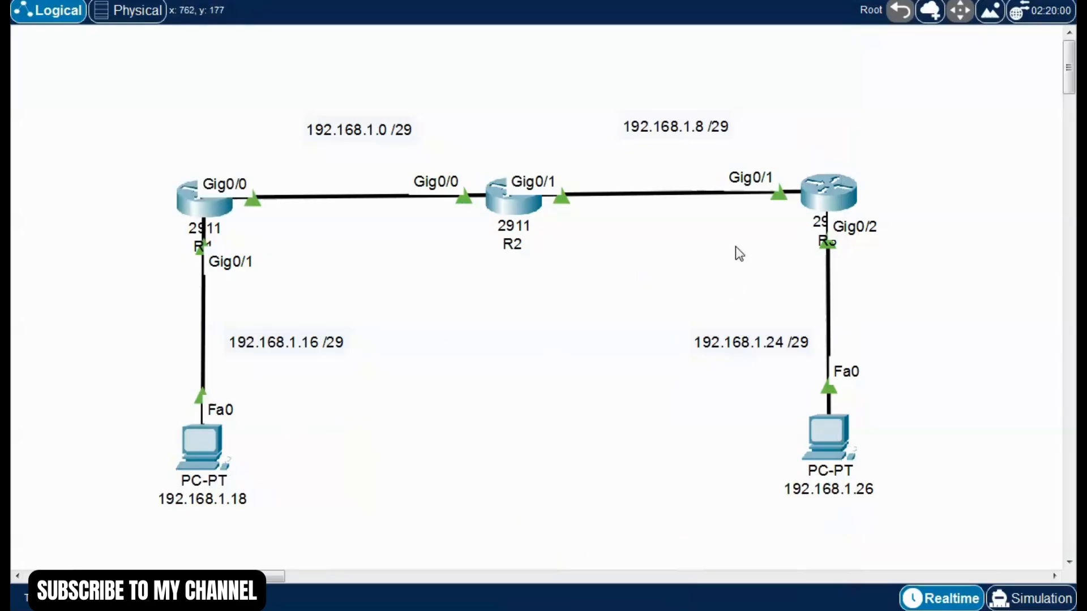
{"action": "left_click_drag", "start_coordinate": [783, 139], "coordinate": [879, 264]}
{"action": "left_click_drag", "start_coordinate": [124, 118], "coordinate": [849, 244]}
{"action": "left_click", "coordinate": [411, 286]}
Open router R1's command line interface and enter global configuration mode
{"action": "left_click", "coordinate": [223, 224]}
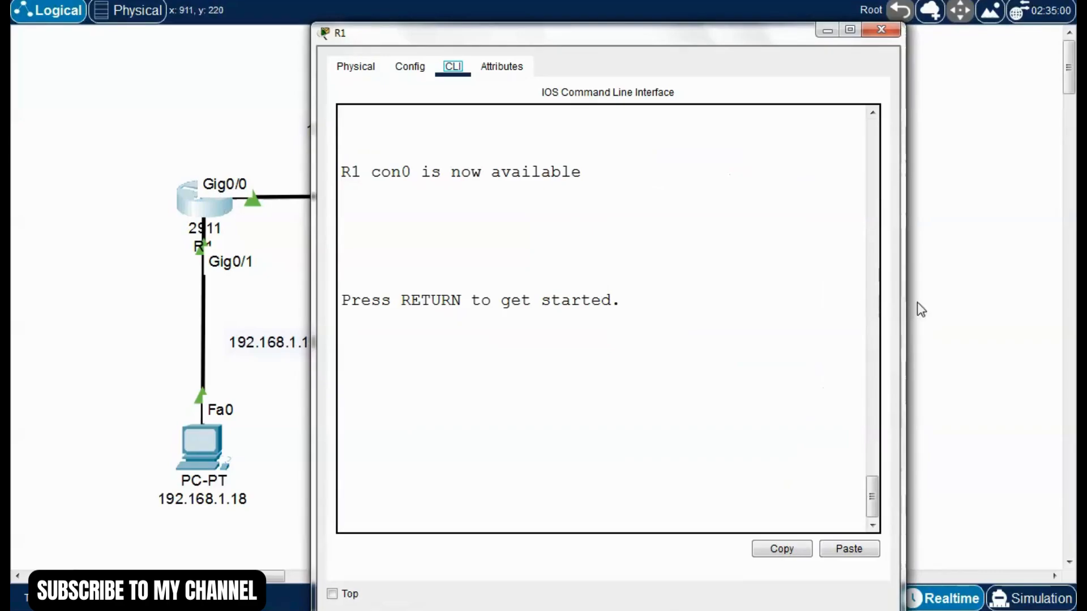
{"action": "left_click_drag", "start_coordinate": [905, 298], "coordinate": [1029, 298]}
{"action": "left_click", "coordinate": [619, 410]}
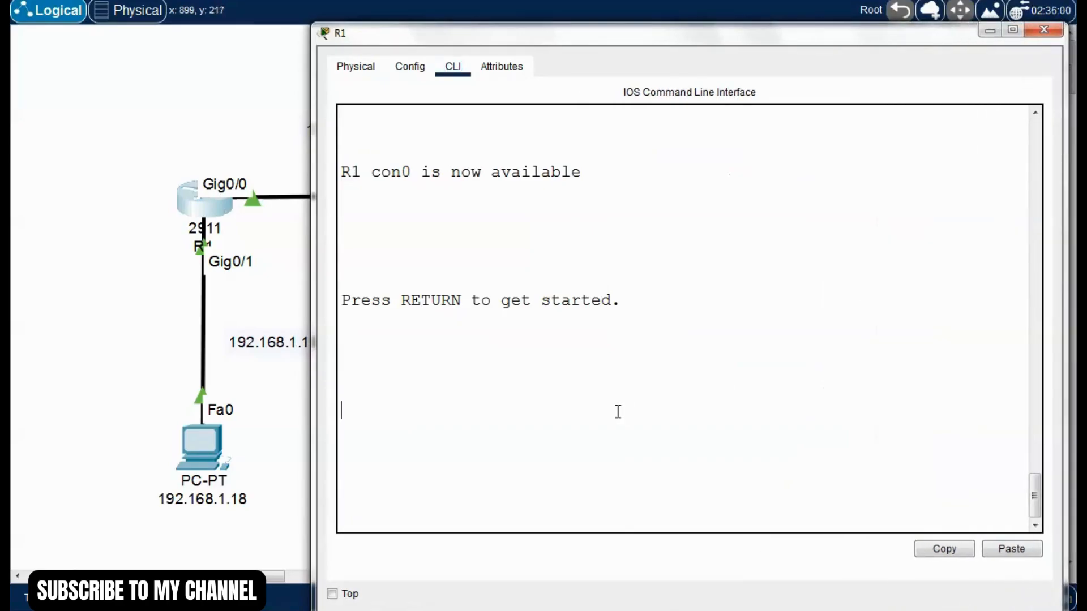
{"action": "key", "text": "Return"}
{"action": "type", "text": "enable"}
{"action": "key", "text": "Return"}
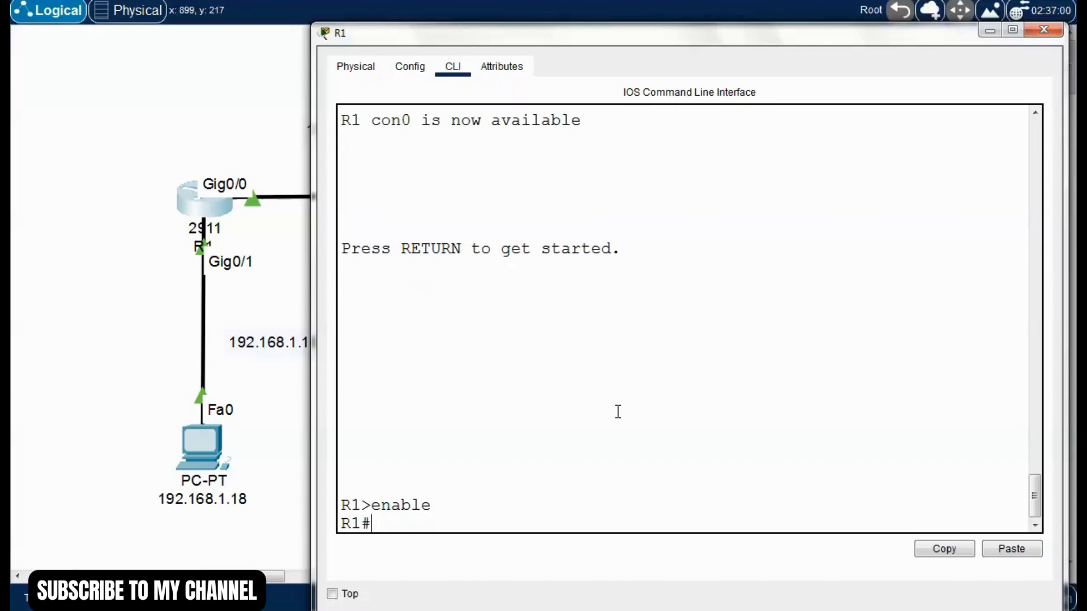
{"action": "type", "text": "conf t"}
{"action": "key", "text": "Return"}
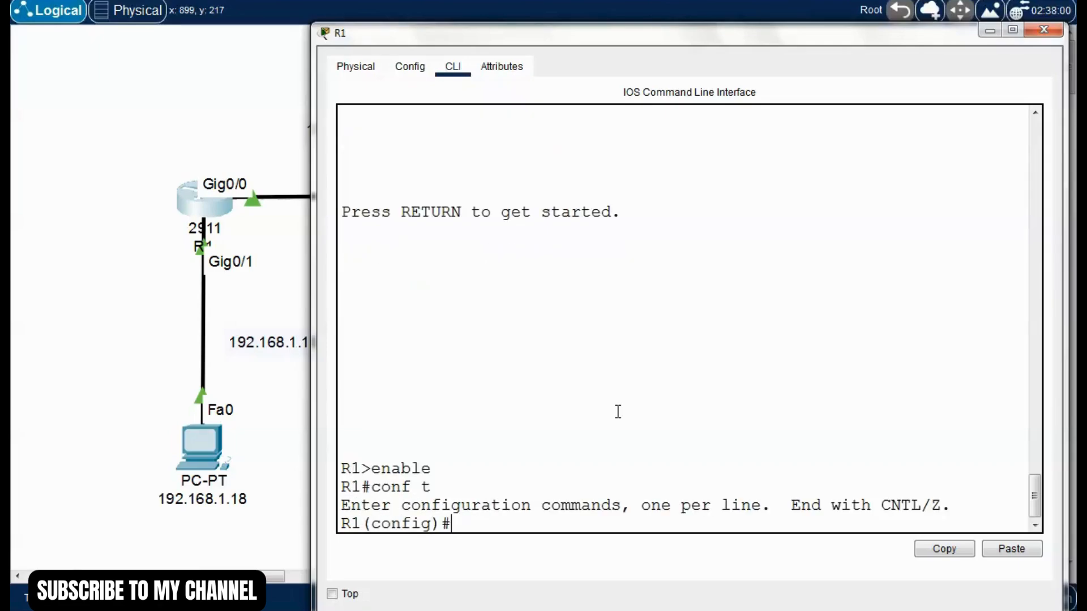
Enter R1's EIGRP process 1 configuration and list the available router commands with ?
{"action": "type", "text": "router eigrp"}
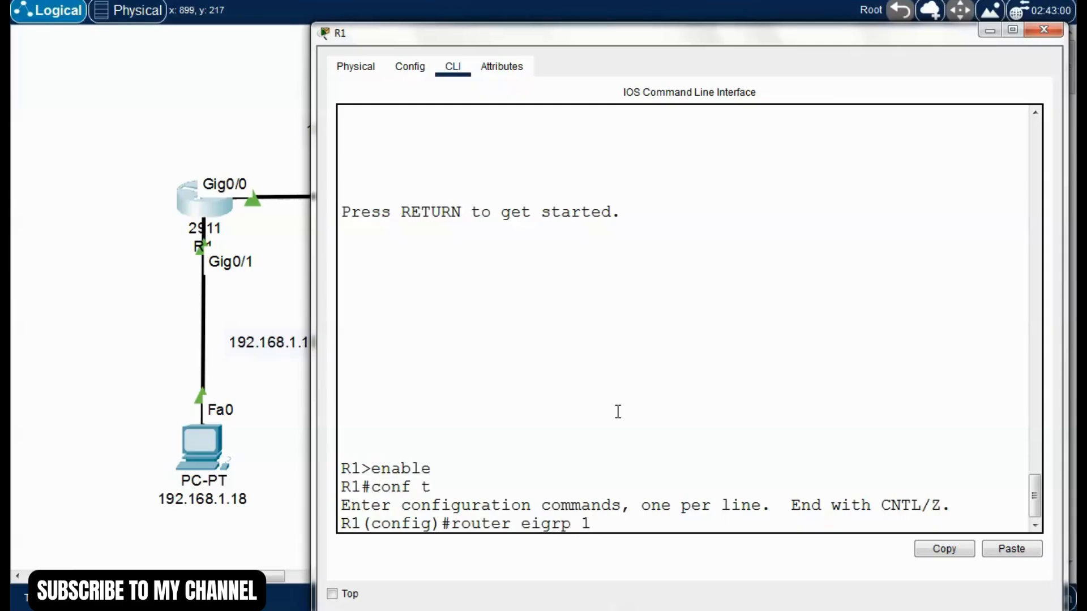
{"action": "type", "text": "1"}
{"action": "key", "text": "Return"}
{"action": "type", "text": "?"}
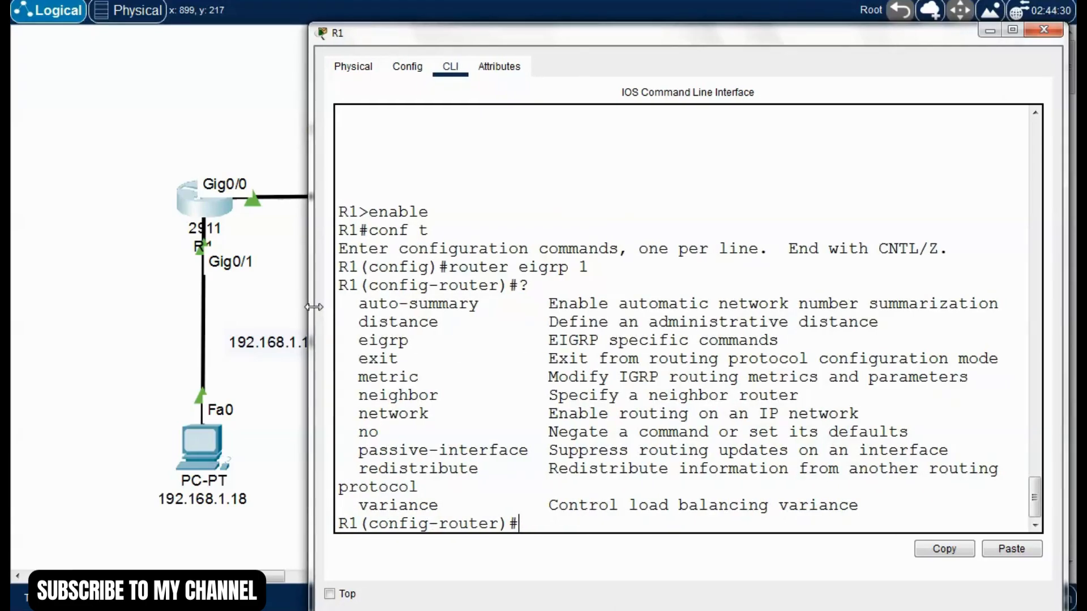
Review the eigrp, network and passive-interface entries in R1's router command help
{"action": "left_click_drag", "start_coordinate": [313, 306], "coordinate": [455, 304]}
{"action": "left_click", "coordinate": [457, 340]}
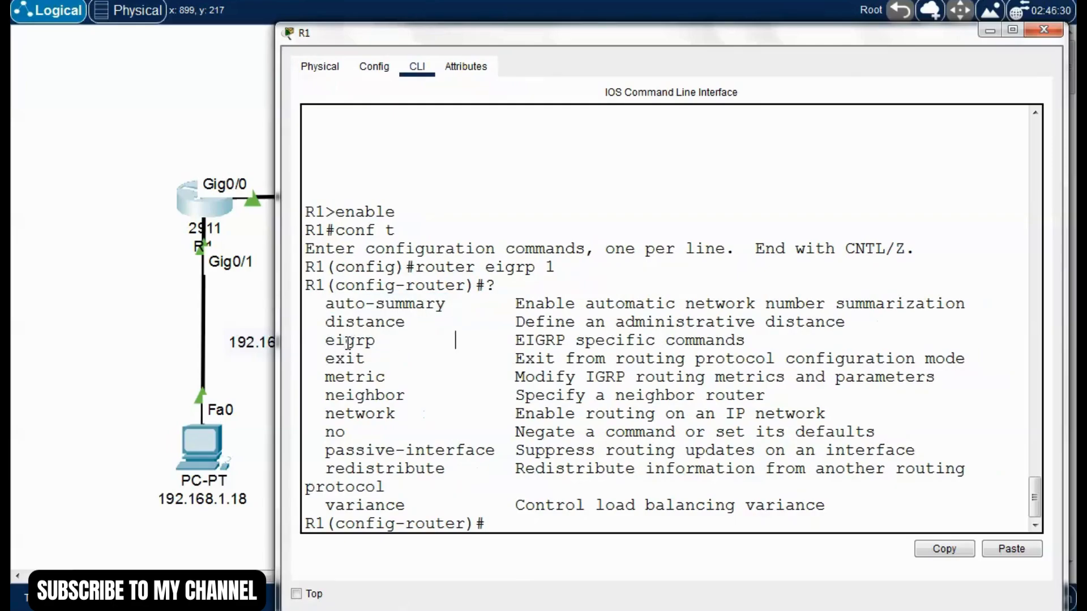
{"action": "double_click", "coordinate": [350, 341]}
{"action": "left_click", "coordinate": [385, 364]}
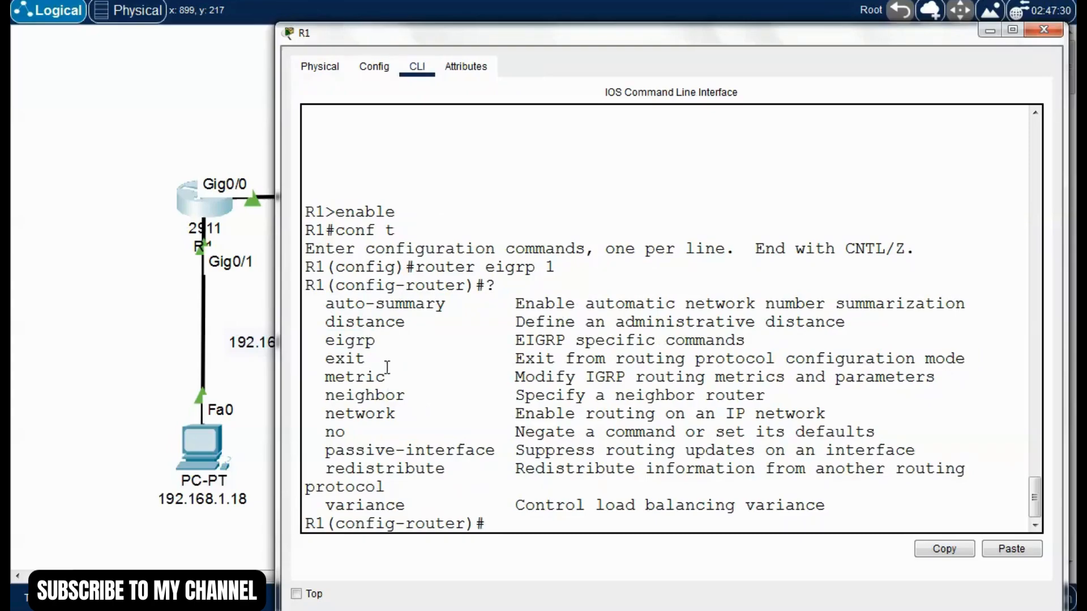
{"action": "double_click", "coordinate": [359, 414]}
{"action": "left_click", "coordinate": [385, 432]}
{"action": "left_click_drag", "start_coordinate": [496, 451], "coordinate": [326, 450]}
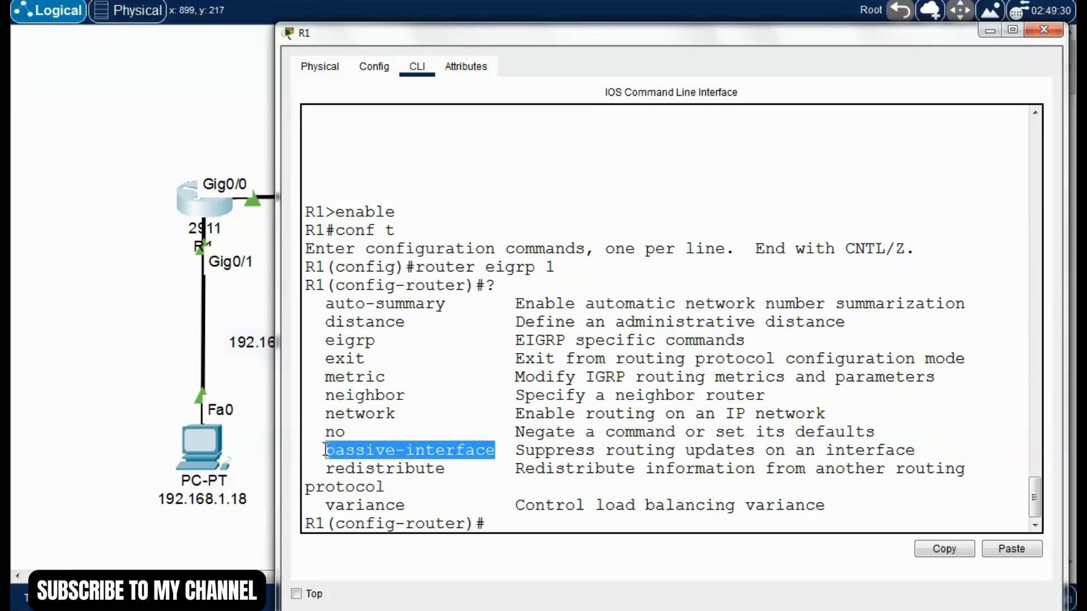
List the interface options of the passive-interface command in R1's EIGRP configuration
{"action": "left_click", "coordinate": [490, 529]}
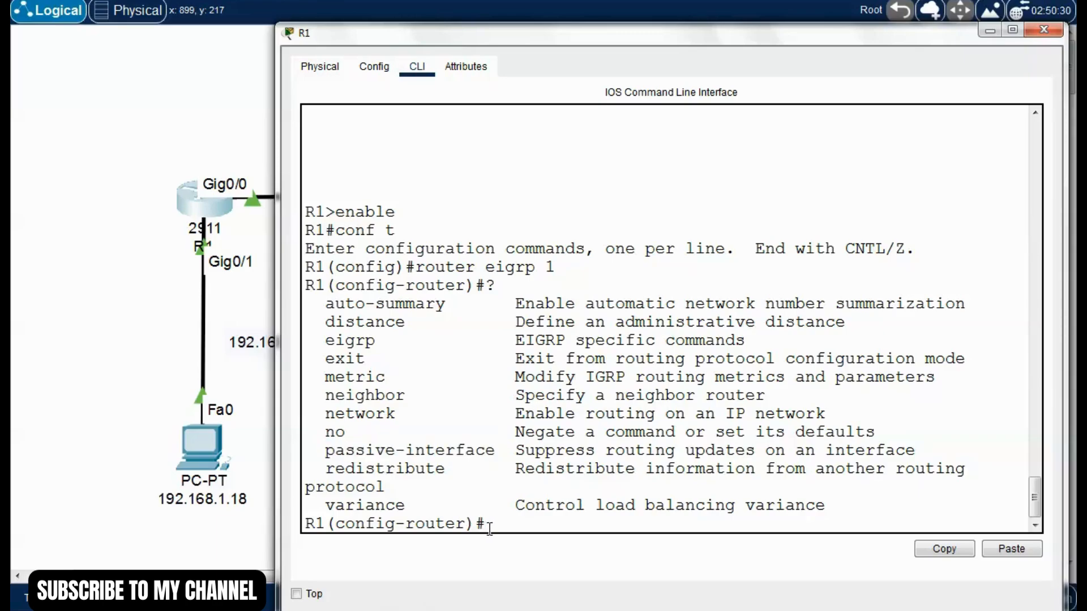
{"action": "type", "text": "passive-interface"}
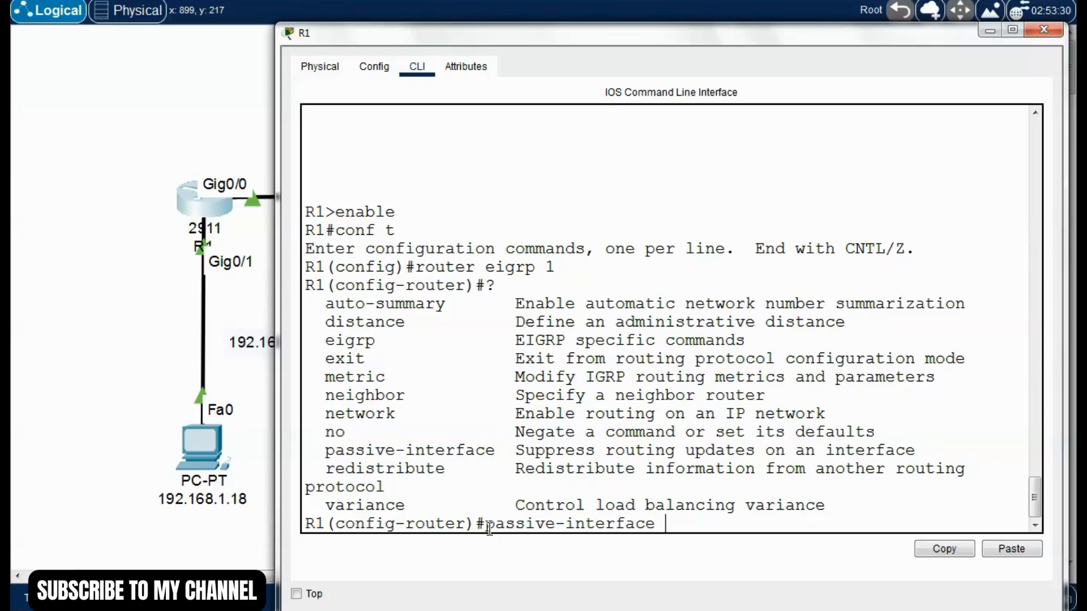
{"action": "type", "text": " ?"}
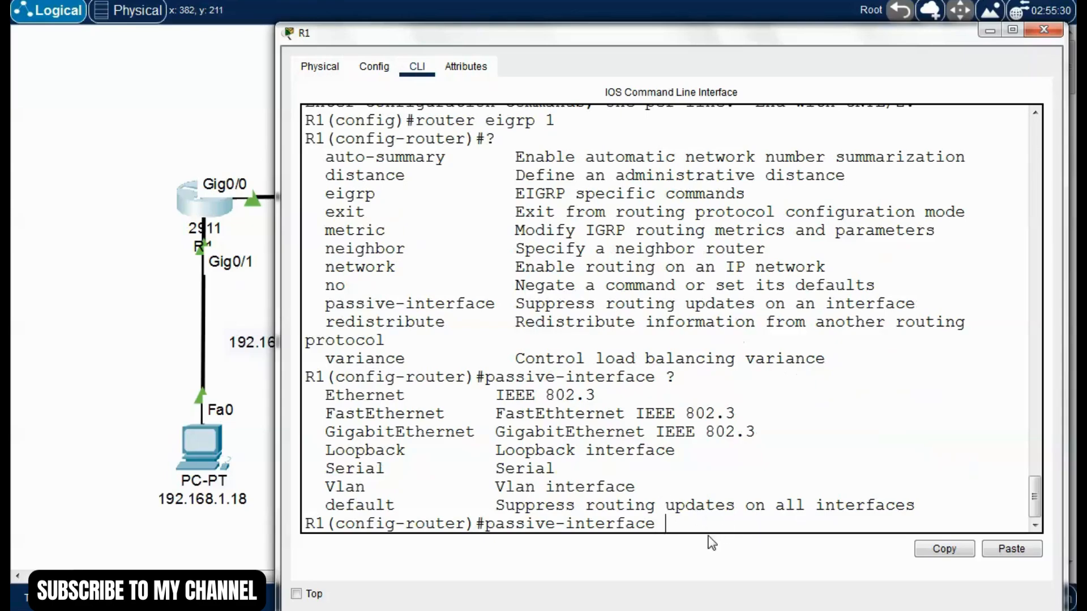
Make interface g0/1 passive in R1's EIGRP 1 process and leave configuration mode
{"action": "type", "text": "g0/1"}
{"action": "key", "text": "Return"}
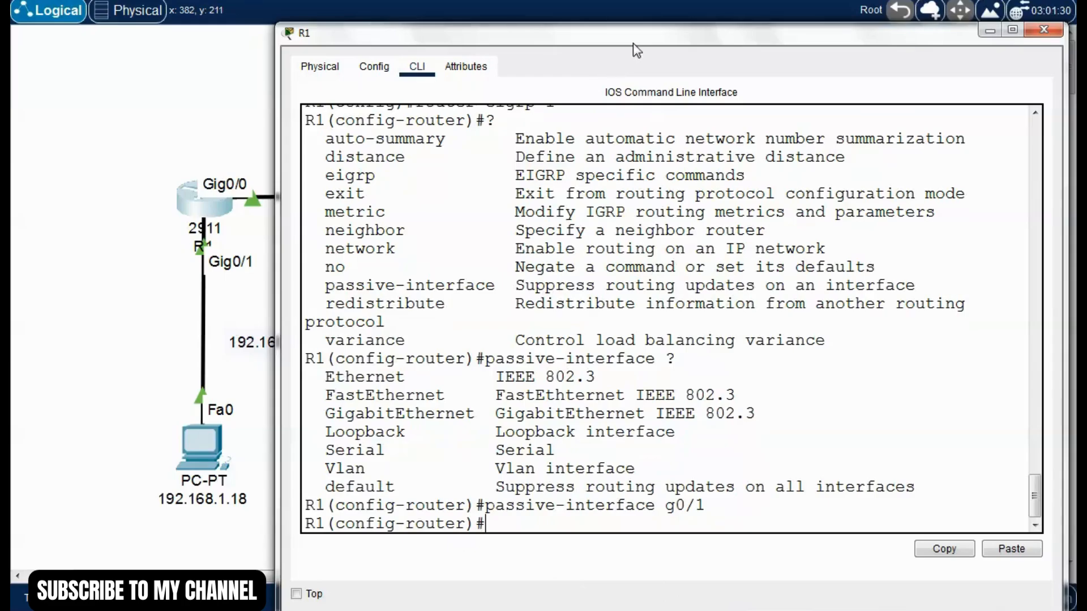
{"action": "left_click_drag", "start_coordinate": [642, 45], "coordinate": [634, 42]}
{"action": "key", "text": "ctrl+z"}
Save R1's running configuration with the write command and close its device window
{"action": "type", "text": "wr"}
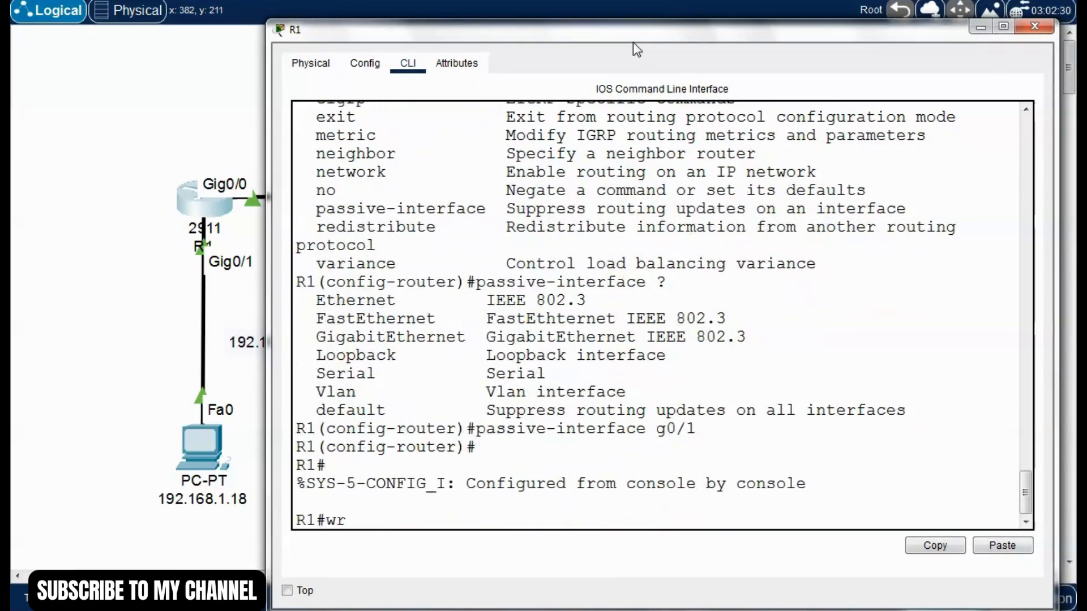
{"action": "type", "text": "ite"}
{"action": "key", "text": "Return"}
{"action": "left_click_drag", "start_coordinate": [633, 42], "coordinate": [589, 42]}
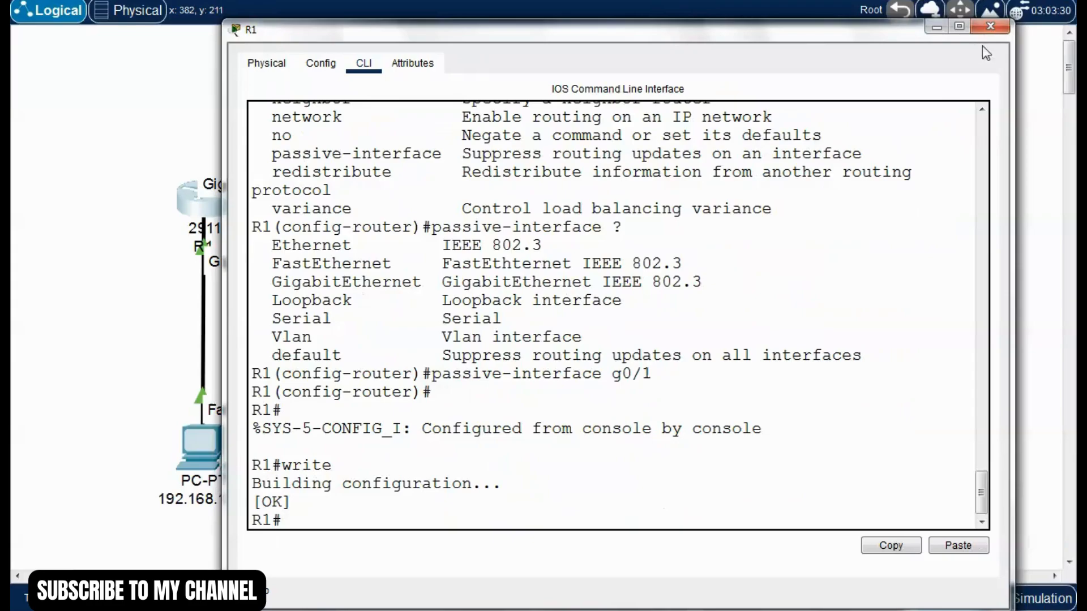
{"action": "left_click", "coordinate": [991, 27]}
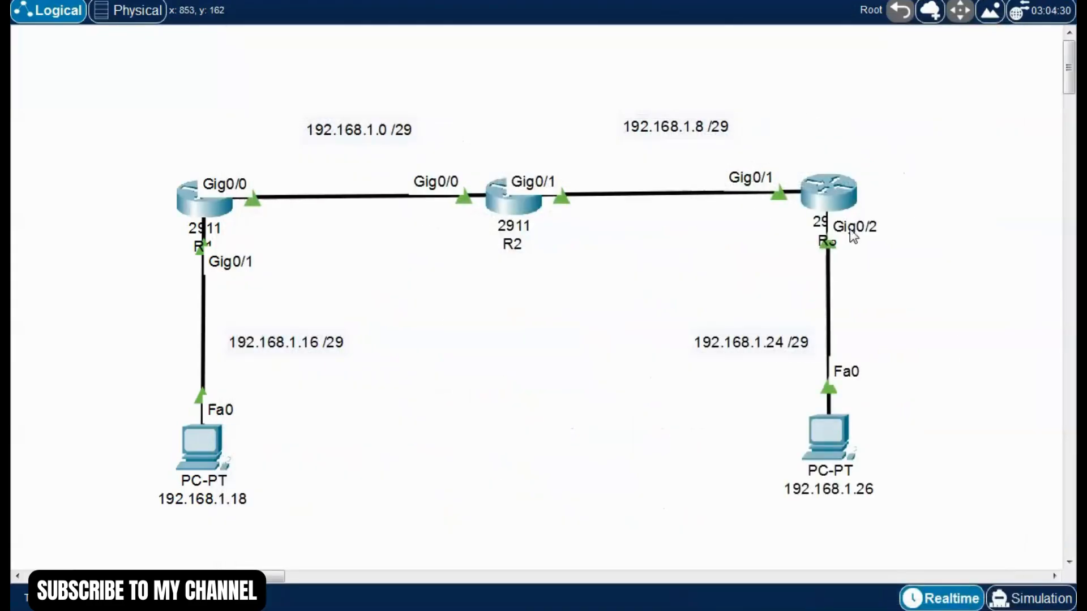
Open router R3's command line and enter privileged mode, followed by global configuration mode
{"action": "left_click", "coordinate": [840, 201]}
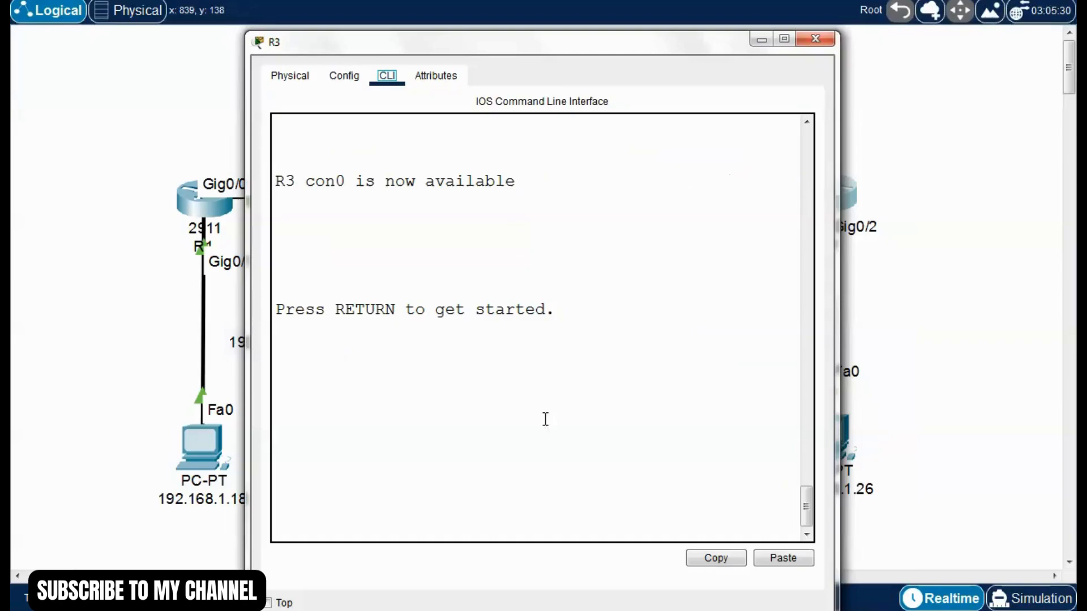
{"action": "left_click", "coordinate": [534, 430]}
{"action": "key", "text": "Return"}
{"action": "type", "text": "enable"}
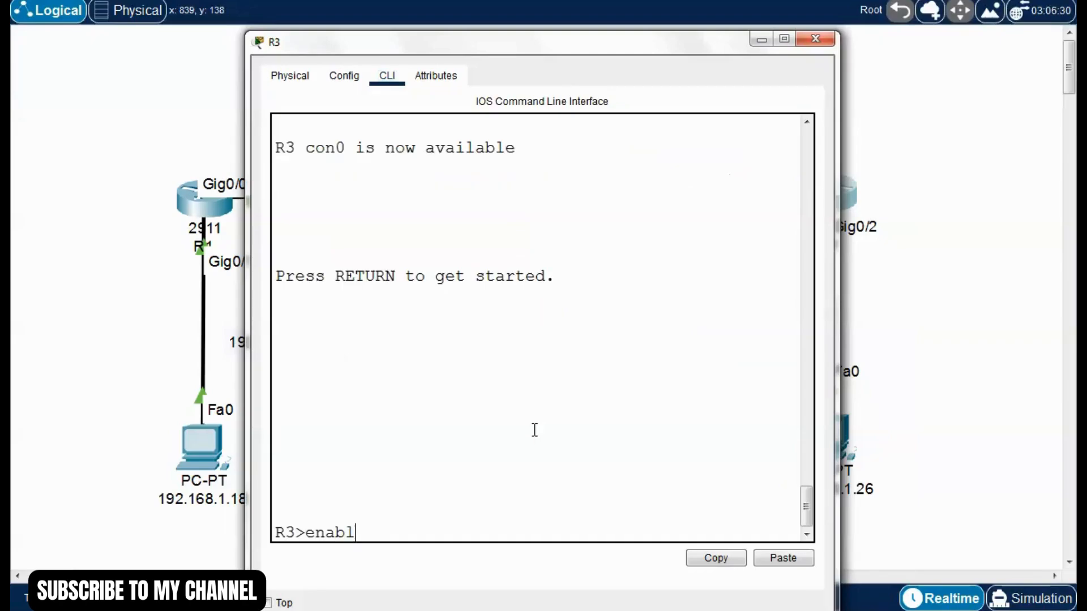
{"action": "key", "text": "Return"}
{"action": "type", "text": "cong"}
{"action": "type", "text": "f t"}
{"action": "key", "text": "Return"}
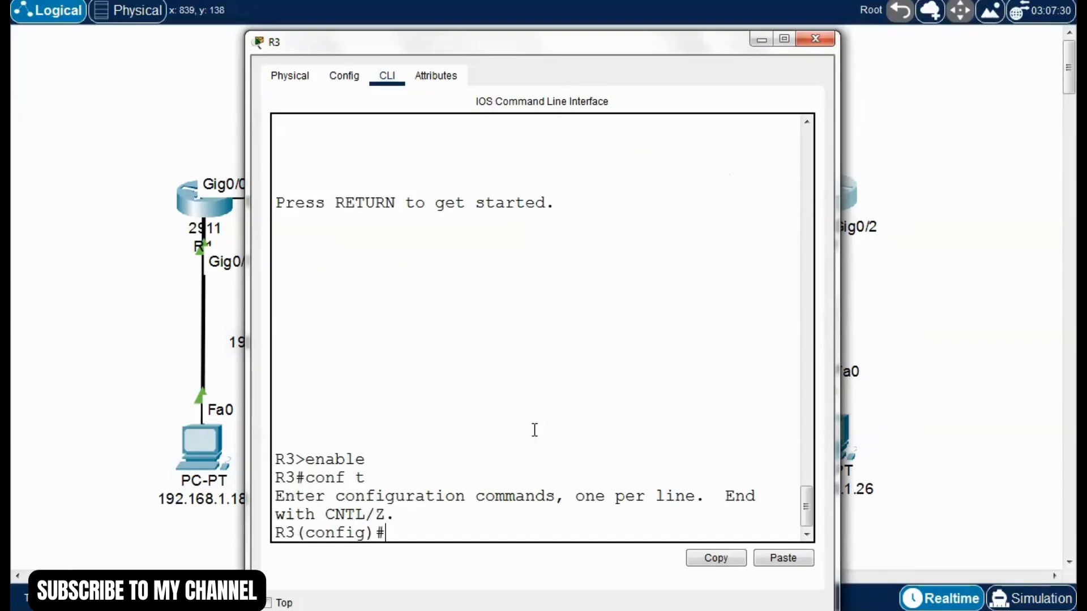
Enter router configuration mode for EIGRP autonomous system 1 on R3
{"action": "type", "text": "rpou"}
{"action": "key", "text": "BackSpace"}
{"action": "key", "text": "BackSpace"}
{"action": "key", "text": "BackSpace"}
{"action": "type", "text": "router eigr"}
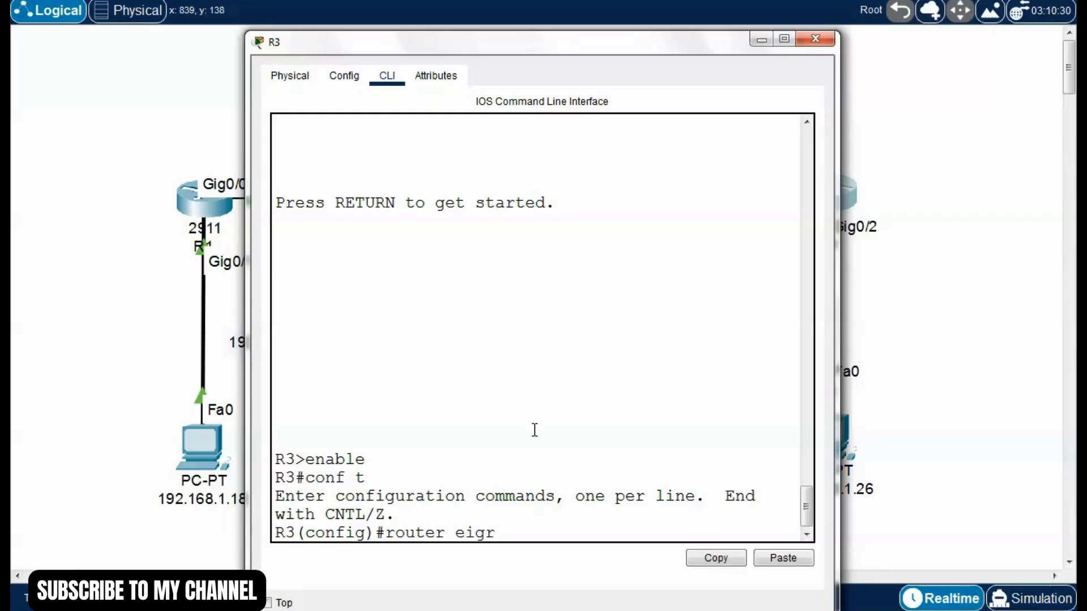
{"action": "type", "text": "p 1"}
{"action": "key", "text": "Return"}
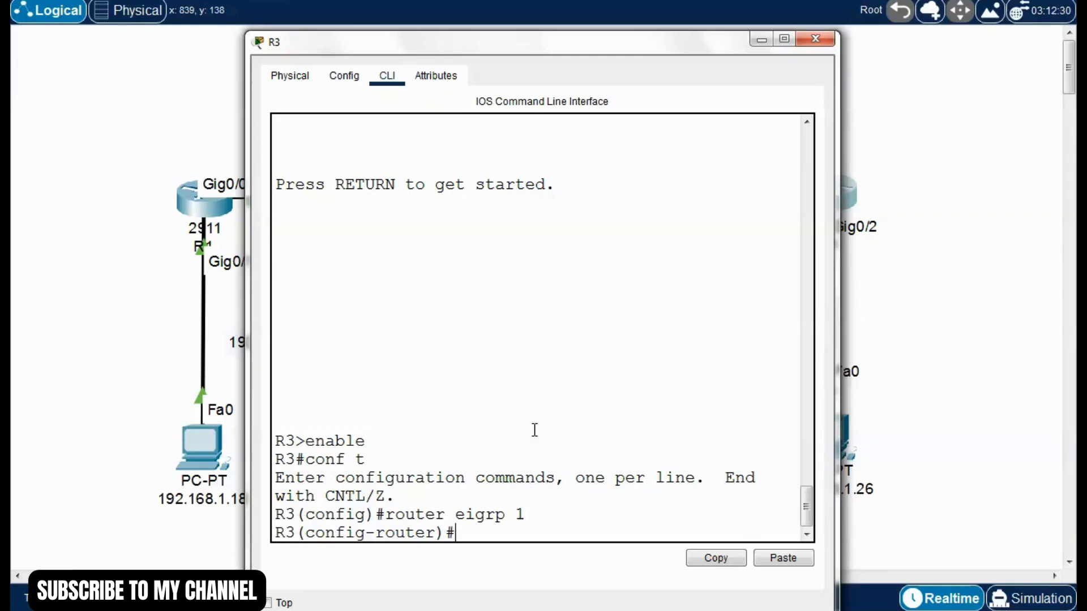
Make interface g0/2 passive in R3's EIGRP process and leave configuration mode
{"action": "type", "text": "pass"}
{"action": "key", "text": "Tab"}
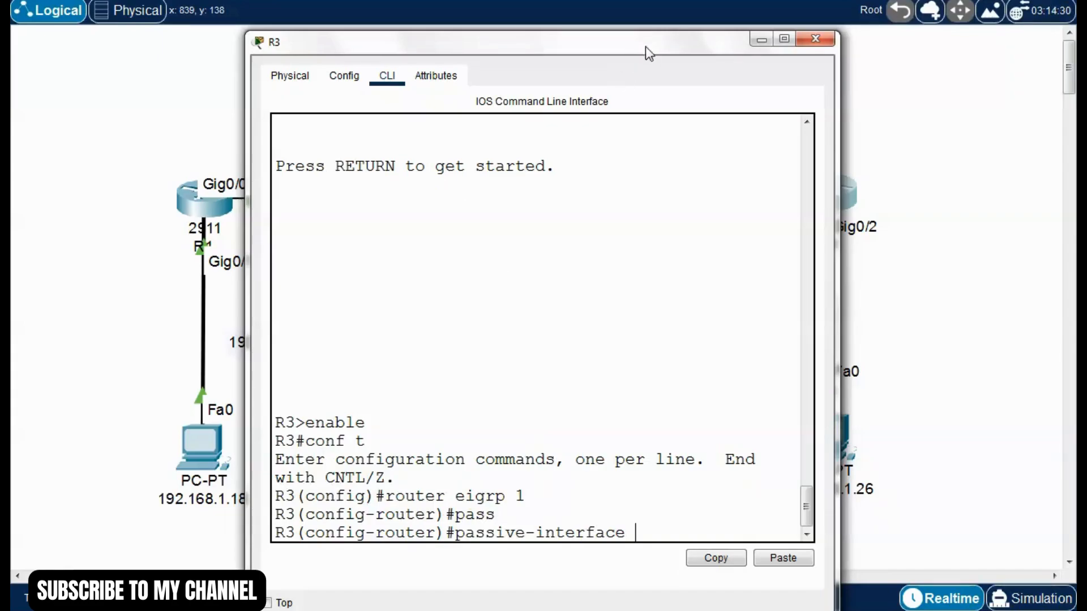
{"action": "left_click_drag", "start_coordinate": [645, 45], "coordinate": [551, 45]}
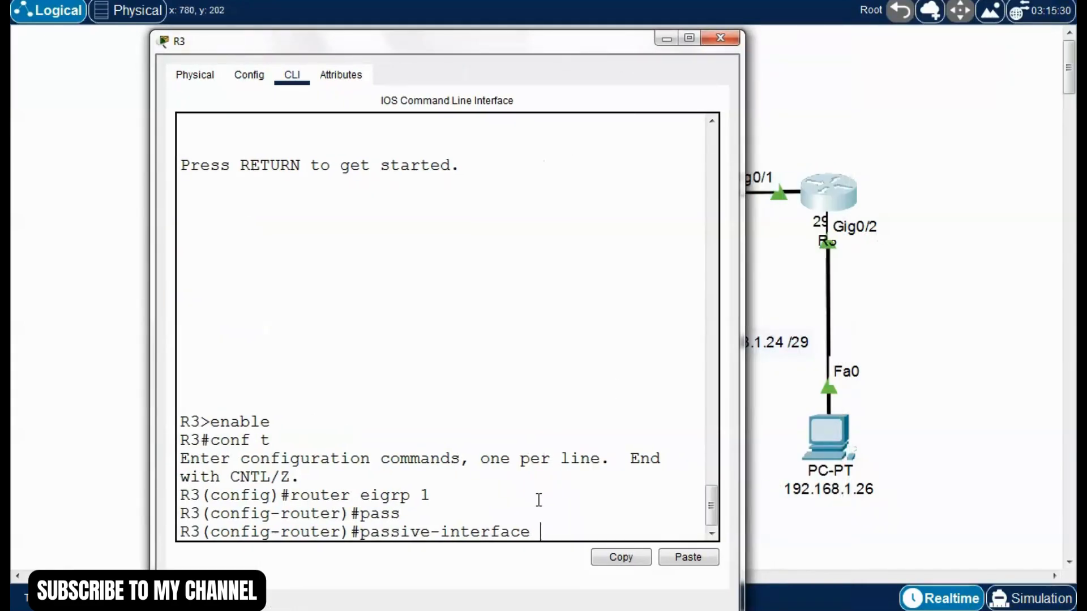
{"action": "type", "text": "g0/2"}
{"action": "key", "text": "Return"}
{"action": "key", "text": "ctrl+z"}
Save R3's running configuration with the write command and close its device window
{"action": "type", "text": "w"}
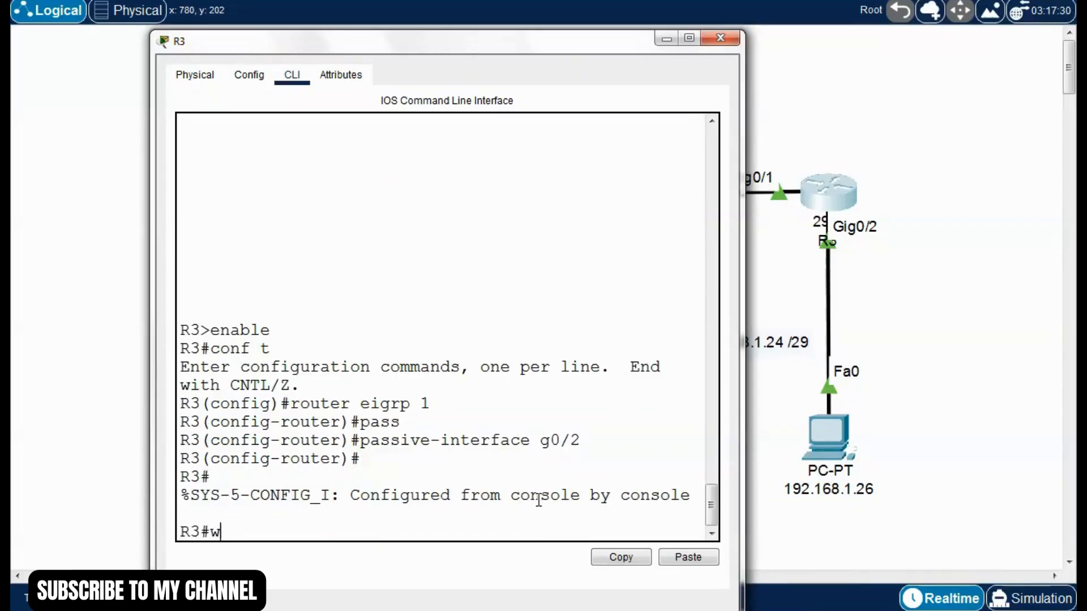
{"action": "type", "text": "rite"}
{"action": "key", "text": "Return"}
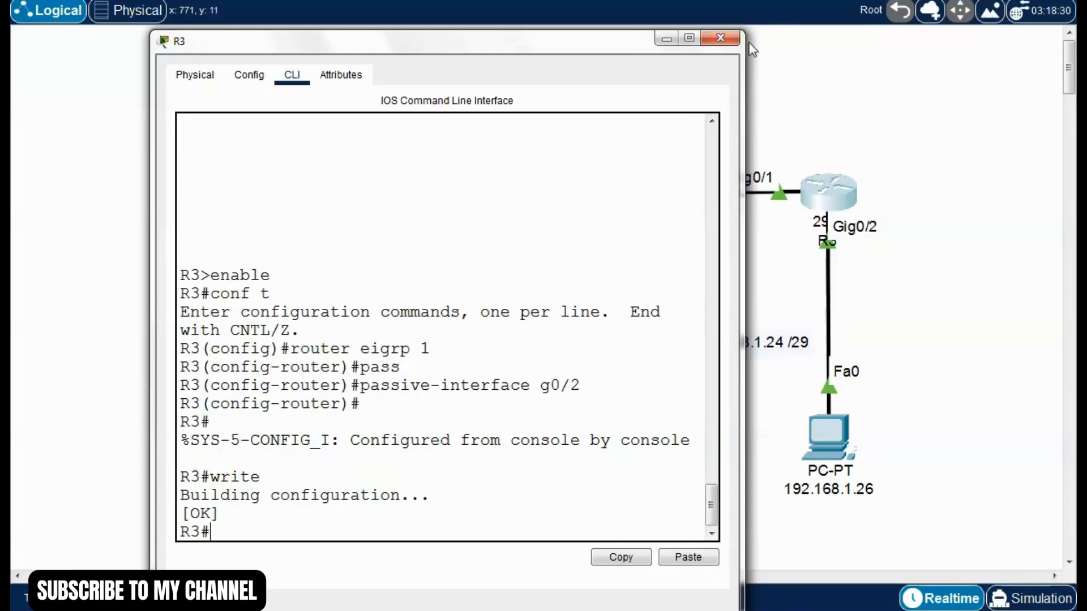
{"action": "left_click", "coordinate": [720, 38]}
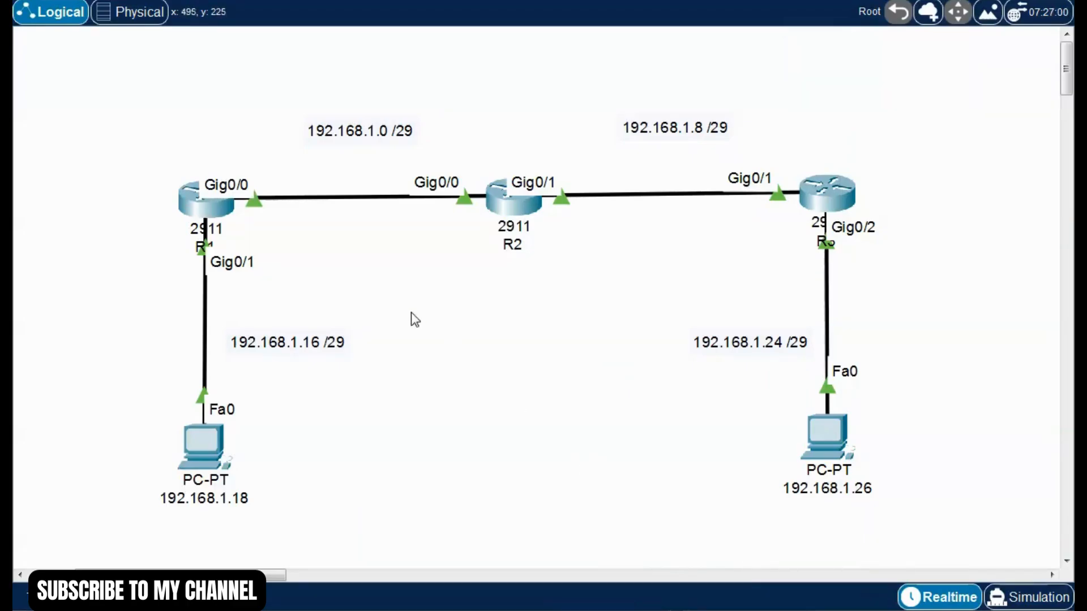
Open router R1's command line and enter privileged EXEC mode
{"action": "left_click", "coordinate": [205, 199]}
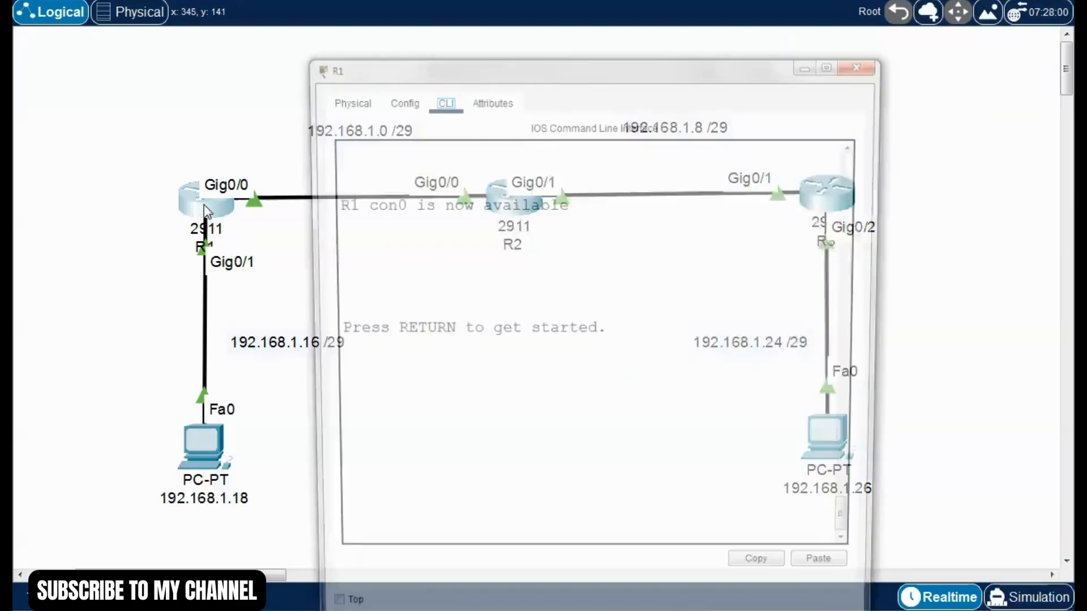
{"action": "left_click_drag", "start_coordinate": [544, 72], "coordinate": [475, 53]}
{"action": "left_click", "coordinate": [461, 376]}
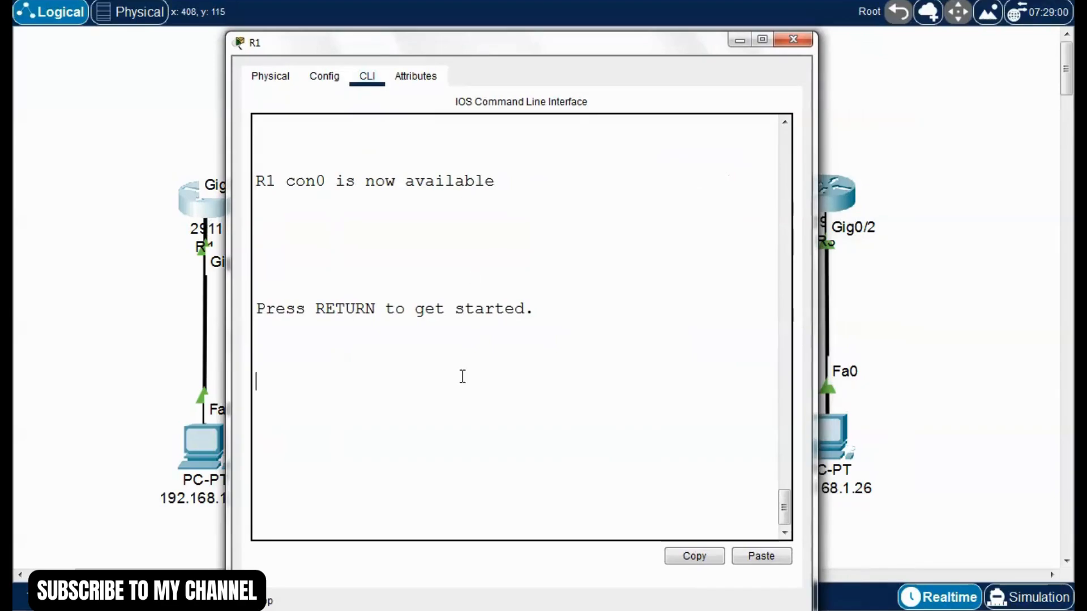
{"action": "key", "text": "Return"}
{"action": "type", "text": "enable"}
{"action": "key", "text": "Return"}
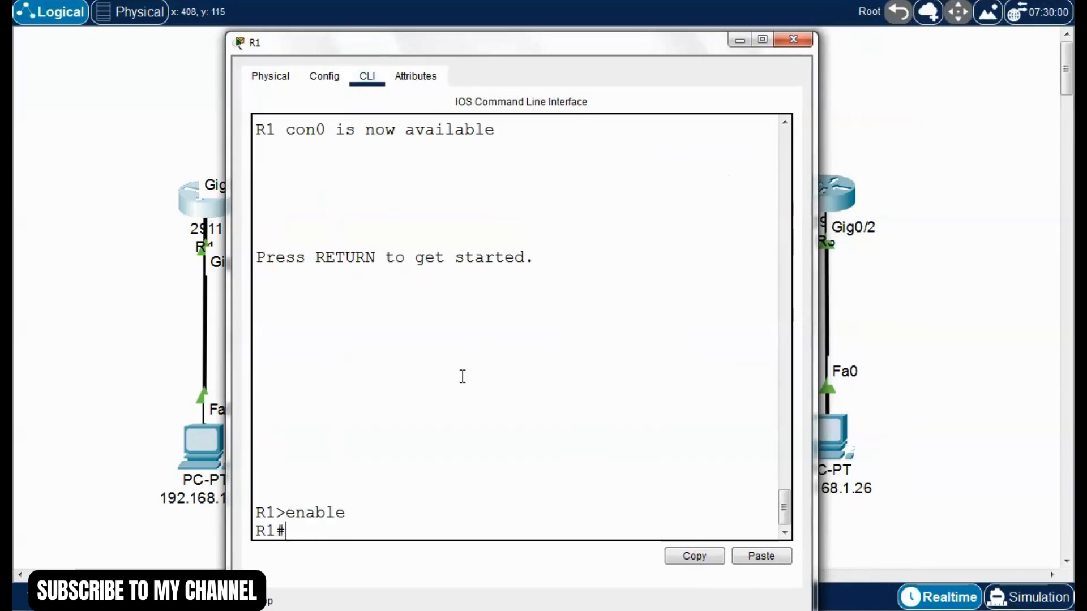
Display R1's IP routing table and widen the console window so each route fits on one line
{"action": "type", "text": "show"}
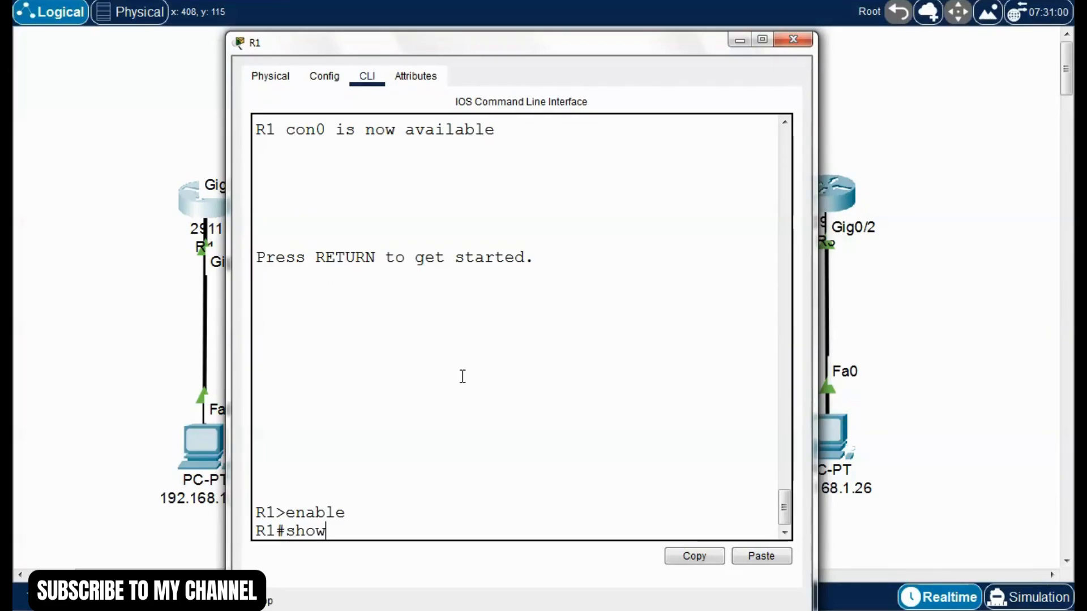
{"action": "type", "text": " ip route"}
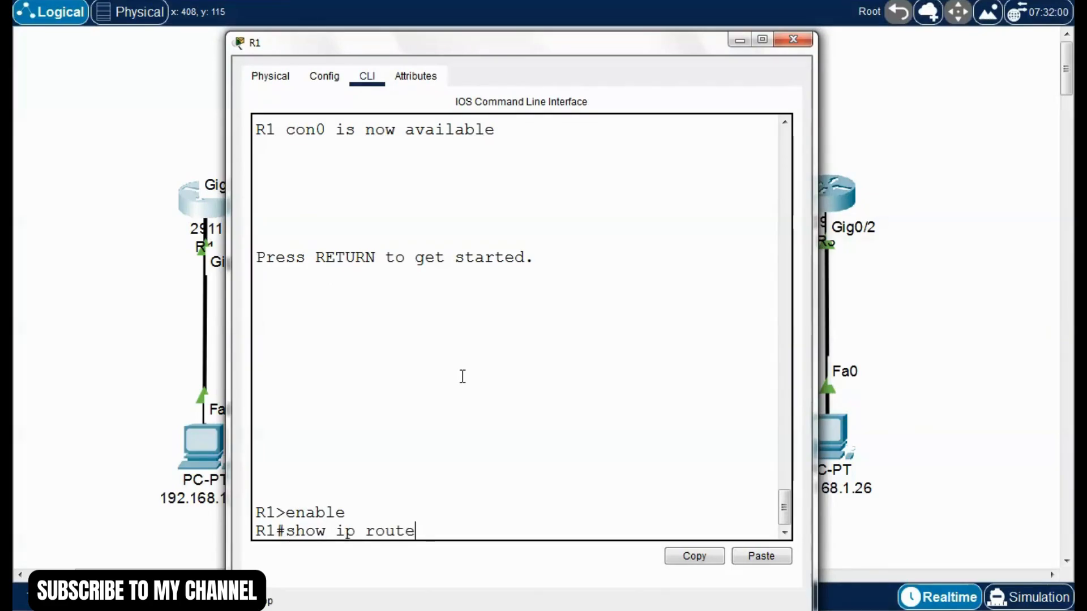
{"action": "key", "text": "Return"}
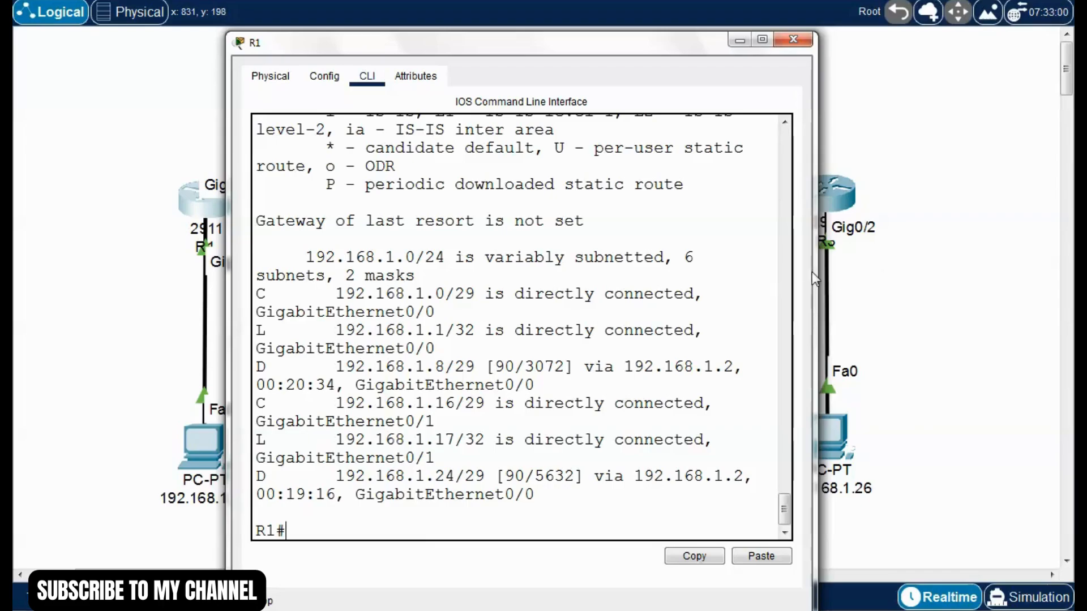
{"action": "left_click_drag", "start_coordinate": [814, 272], "coordinate": [1054, 289]}
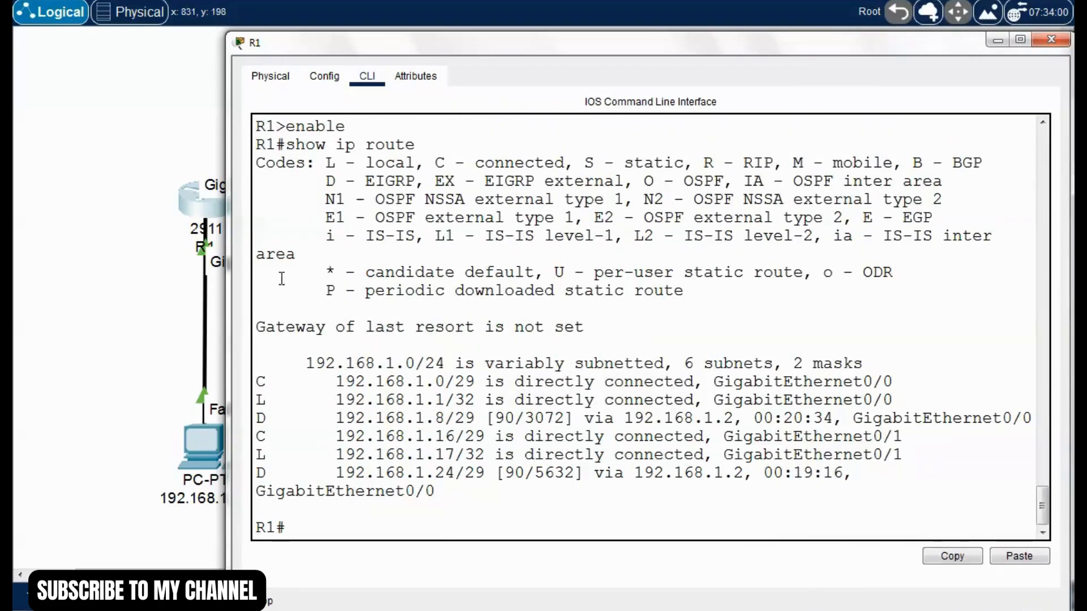
{"action": "left_click_drag", "start_coordinate": [228, 288], "coordinate": [40, 288]}
{"action": "left_click_drag", "start_coordinate": [400, 48], "coordinate": [414, 47]}
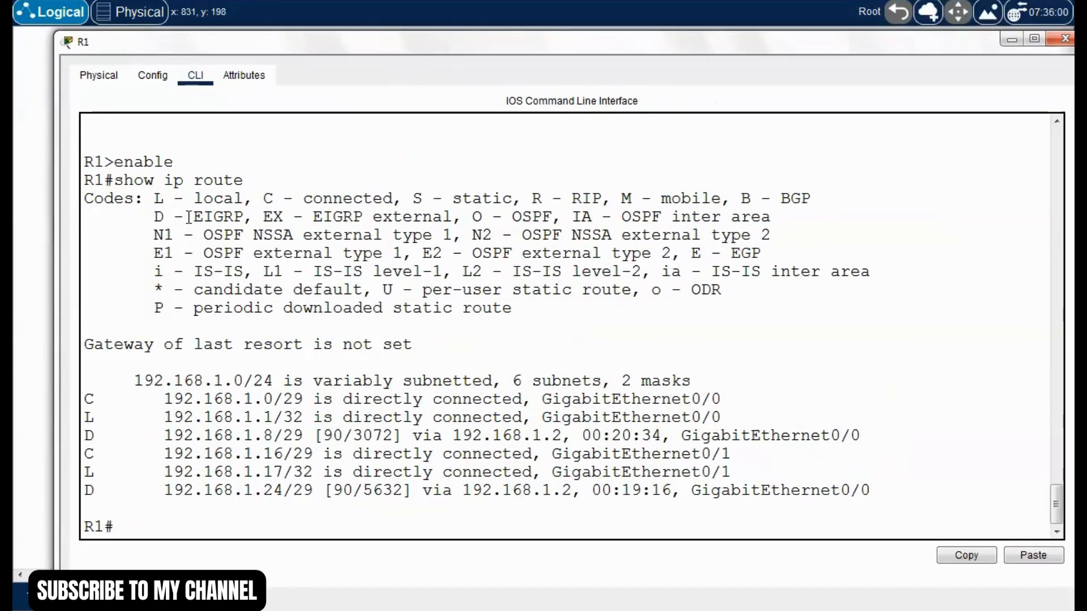
Examine the EIGRP route code and the 192.168.1.8/29 entry, checking its next hop and exit interface against the topology
{"action": "left_click_drag", "start_coordinate": [245, 218], "coordinate": [184, 224]}
{"action": "left_click", "coordinate": [184, 381]}
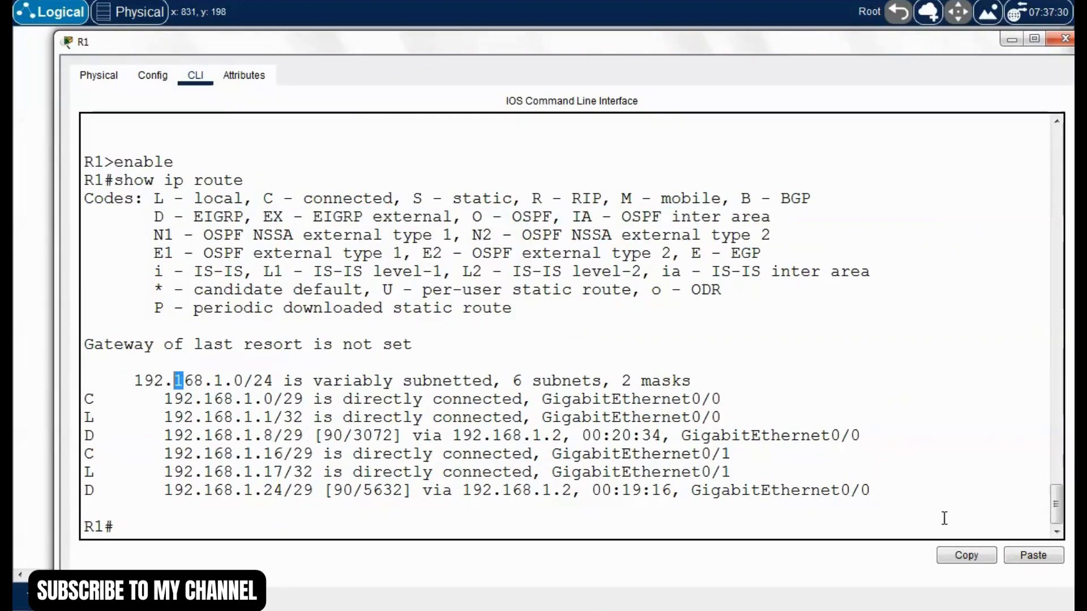
{"action": "left_click_drag", "start_coordinate": [932, 501], "coordinate": [152, 400]}
{"action": "left_click", "coordinate": [153, 405]}
{"action": "left_click_drag", "start_coordinate": [88, 435], "coordinate": [243, 437]}
{"action": "left_click", "coordinate": [247, 436]}
{"action": "left_click", "coordinate": [294, 437]}
{"action": "left_click_drag", "start_coordinate": [324, 436], "coordinate": [561, 439]}
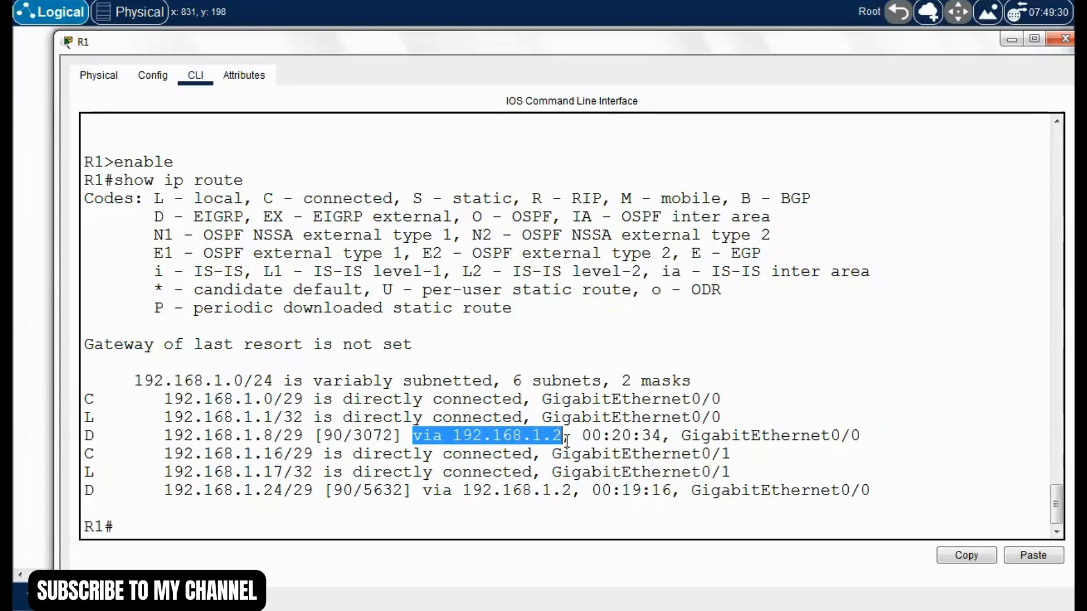
{"action": "left_click_drag", "start_coordinate": [682, 437], "coordinate": [861, 439]}
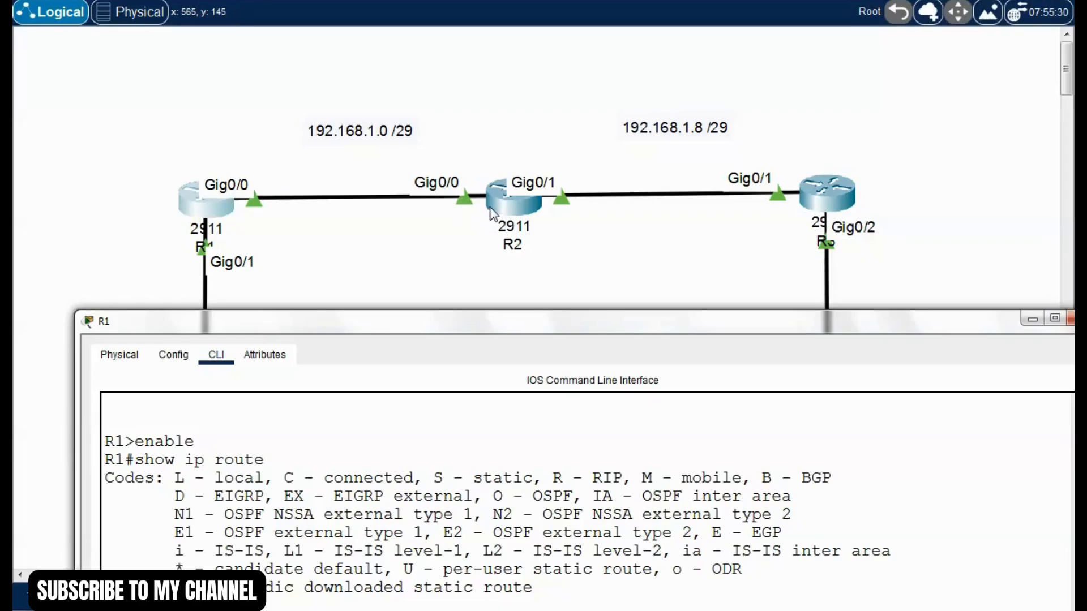
{"action": "left_click_drag", "start_coordinate": [591, 325], "coordinate": [554, 78]}
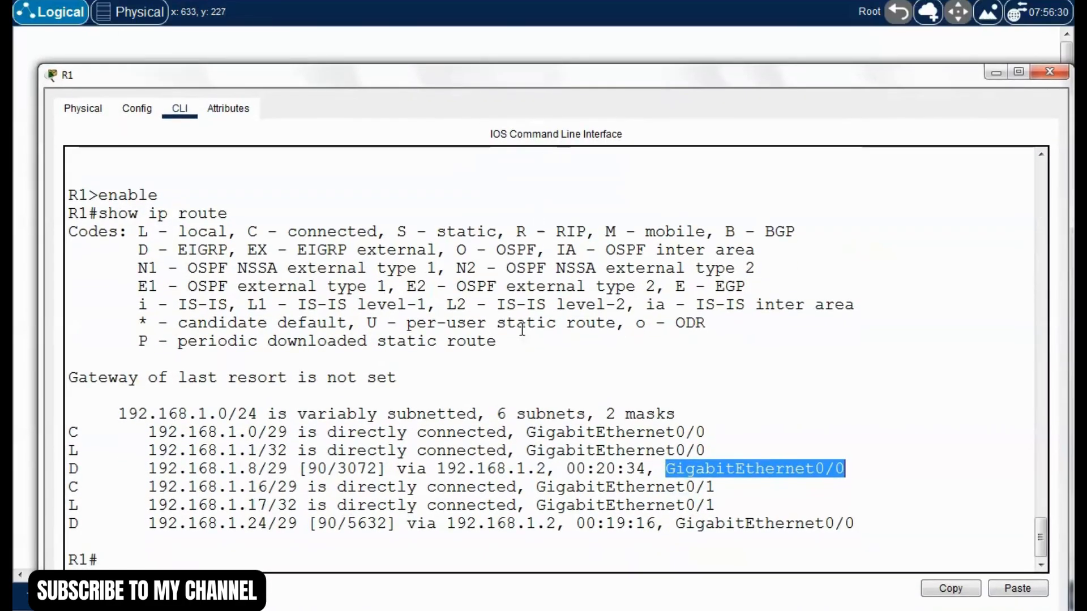
{"action": "left_click", "coordinate": [457, 468]}
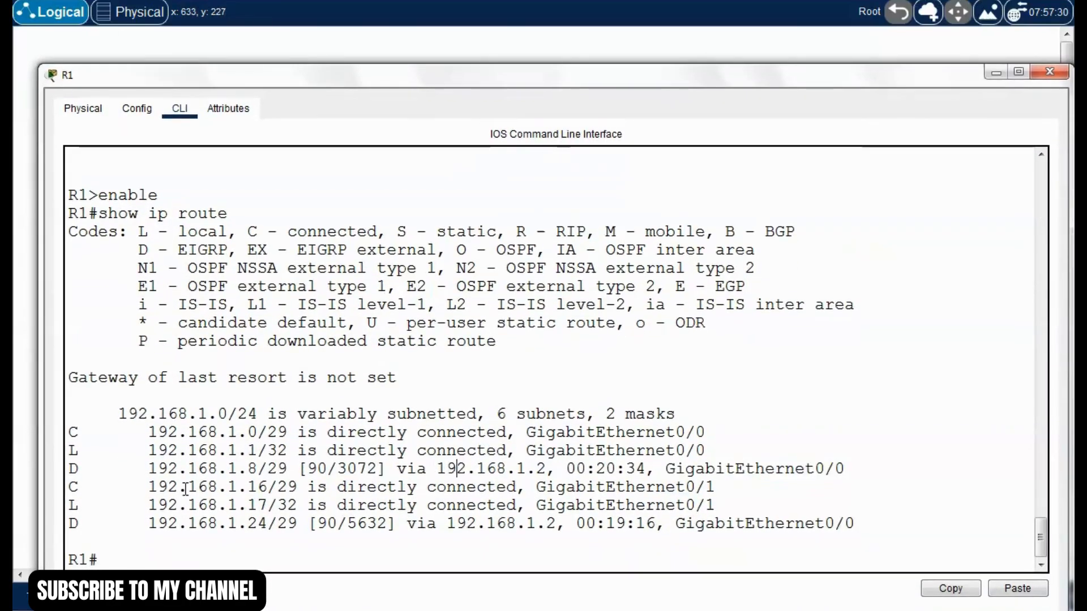
Examine the 192.168.1.24/29 route's administrative distance and compare its metric with that of the 192.168.1.8/29 route
{"action": "left_click_drag", "start_coordinate": [71, 524], "coordinate": [297, 528]}
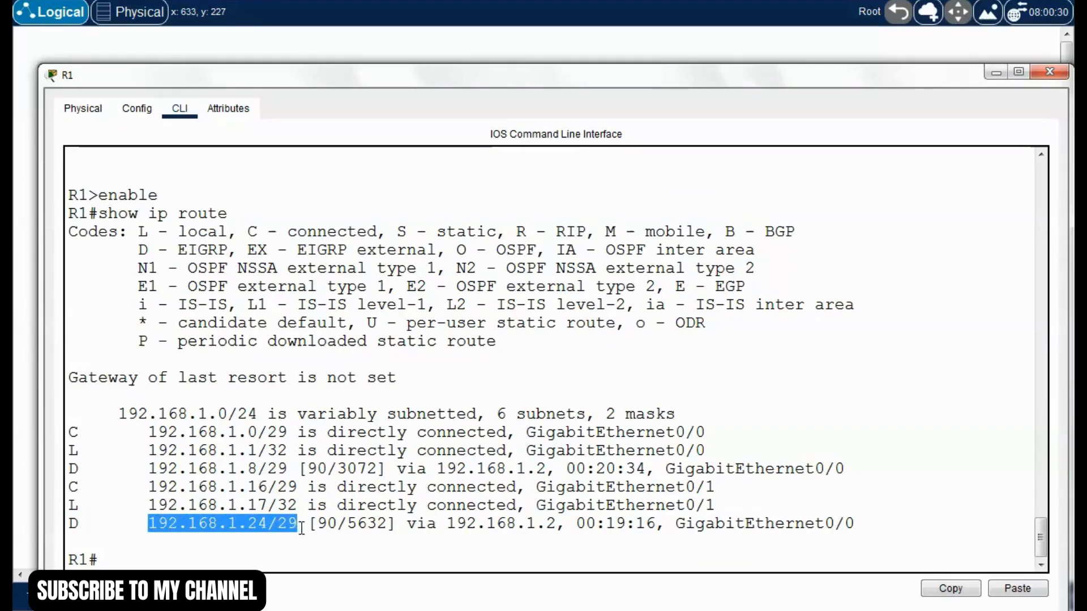
{"action": "left_click_drag", "start_coordinate": [773, 77], "coordinate": [748, 128]}
{"action": "left_click", "coordinate": [347, 535]}
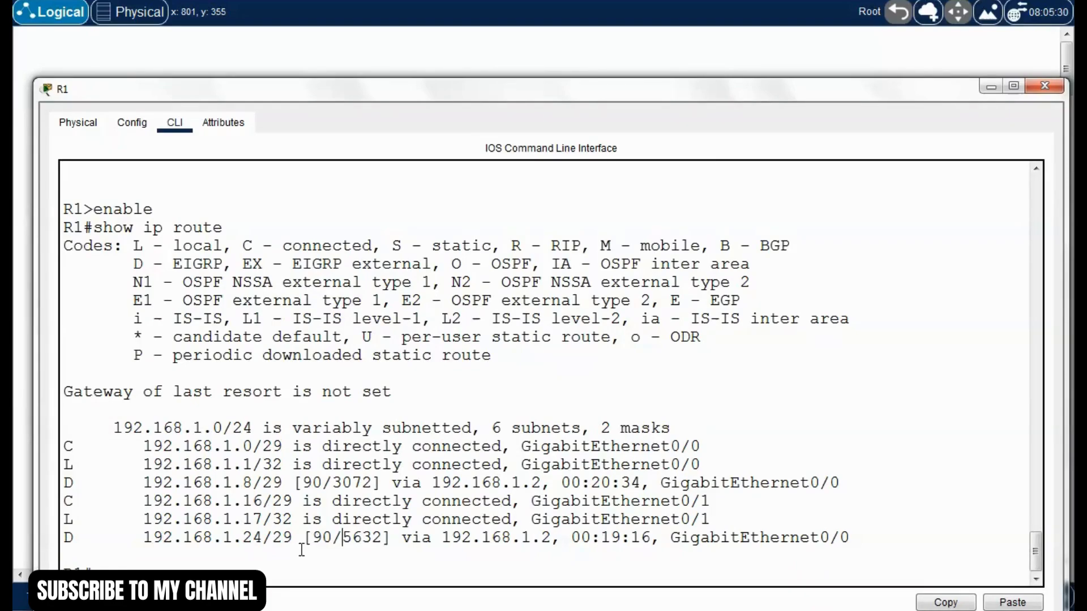
{"action": "left_click_drag", "start_coordinate": [313, 537], "coordinate": [334, 538]}
{"action": "left_click", "coordinate": [339, 541]}
{"action": "left_click_drag", "start_coordinate": [332, 483], "coordinate": [374, 483]}
{"action": "left_click_drag", "start_coordinate": [346, 535], "coordinate": [383, 539]}
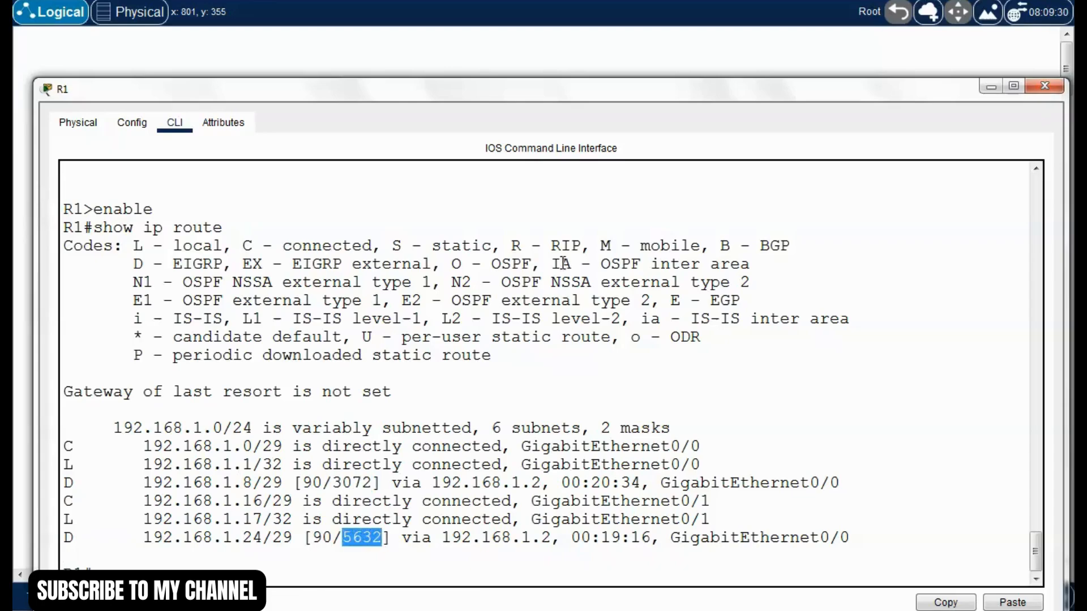
Trace the path to 192.168.1.24/29 on the topology, and examine that route's metric, next hop and exit interface
{"action": "left_click_drag", "start_coordinate": [689, 93], "coordinate": [669, 533]}
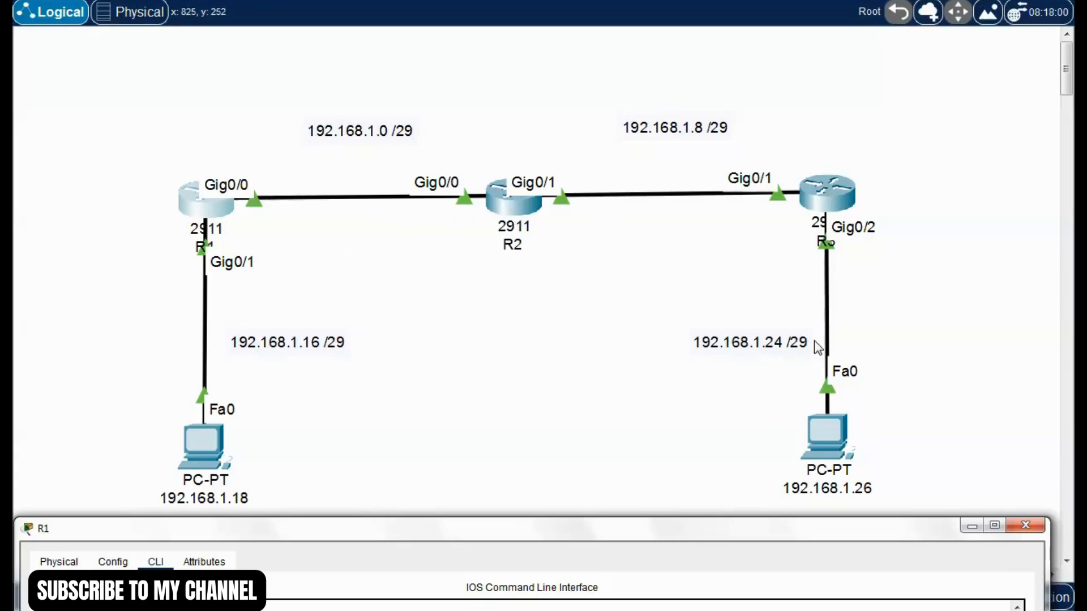
{"action": "left_click_drag", "start_coordinate": [772, 541], "coordinate": [800, 120]}
{"action": "left_click", "coordinate": [386, 556]}
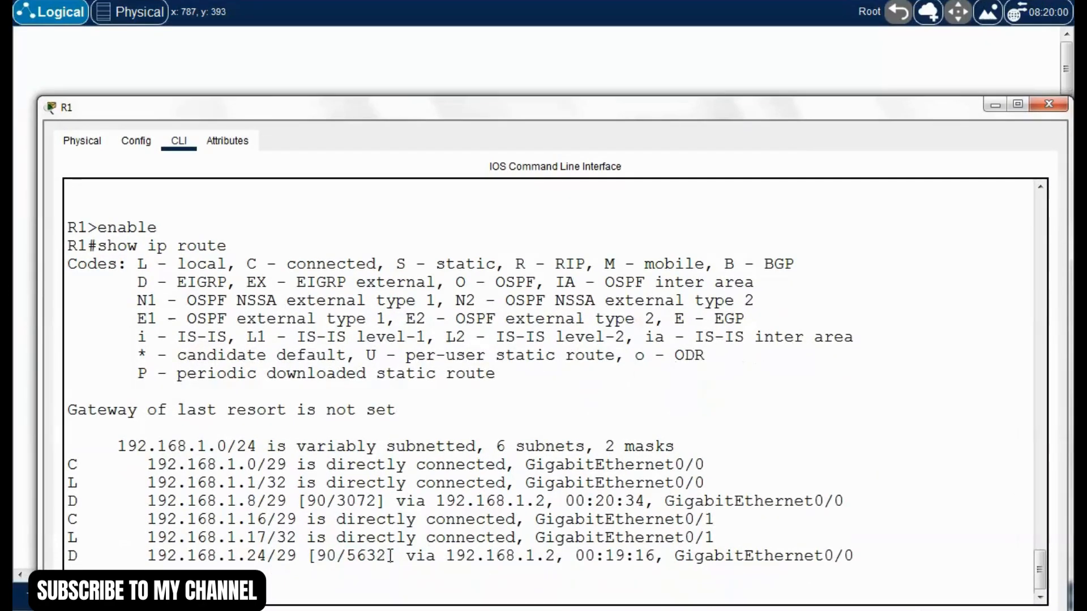
{"action": "left_click_drag", "start_coordinate": [386, 556], "coordinate": [350, 543]}
{"action": "left_click_drag", "start_coordinate": [377, 501], "coordinate": [341, 500]}
{"action": "left_click_drag", "start_coordinate": [406, 557], "coordinate": [467, 556]}
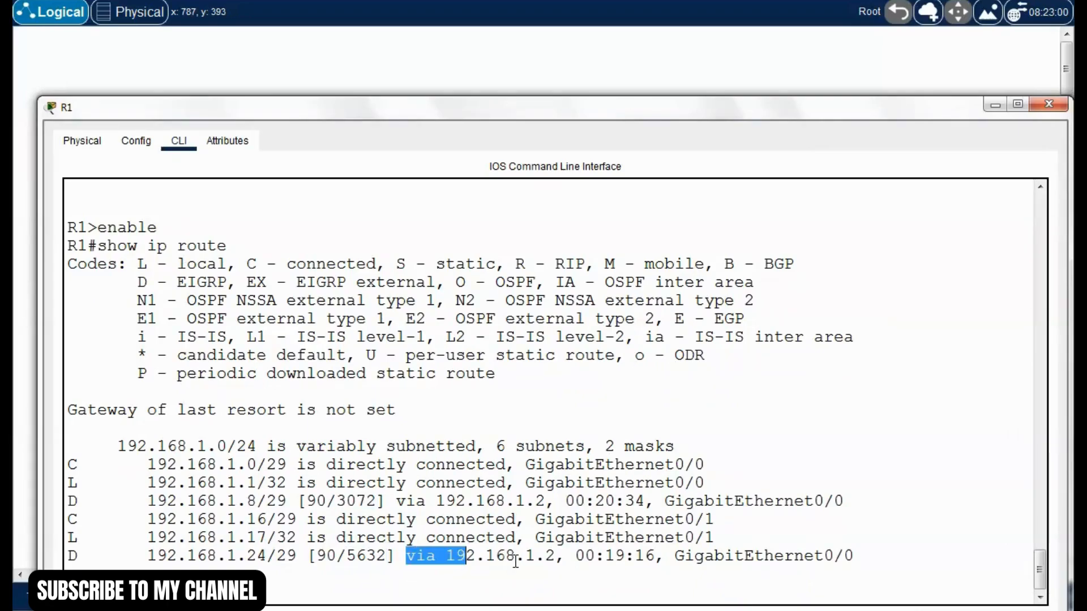
{"action": "left_click_drag", "start_coordinate": [561, 560], "coordinate": [496, 556]}
{"action": "left_click", "coordinate": [685, 573]}
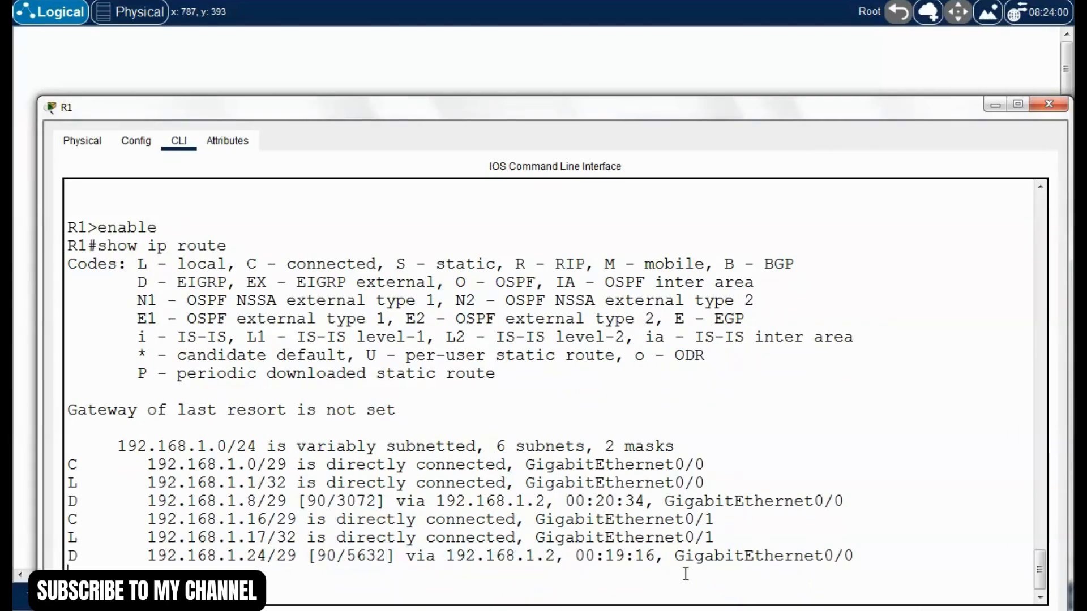
{"action": "left_click_drag", "start_coordinate": [679, 556], "coordinate": [859, 561]}
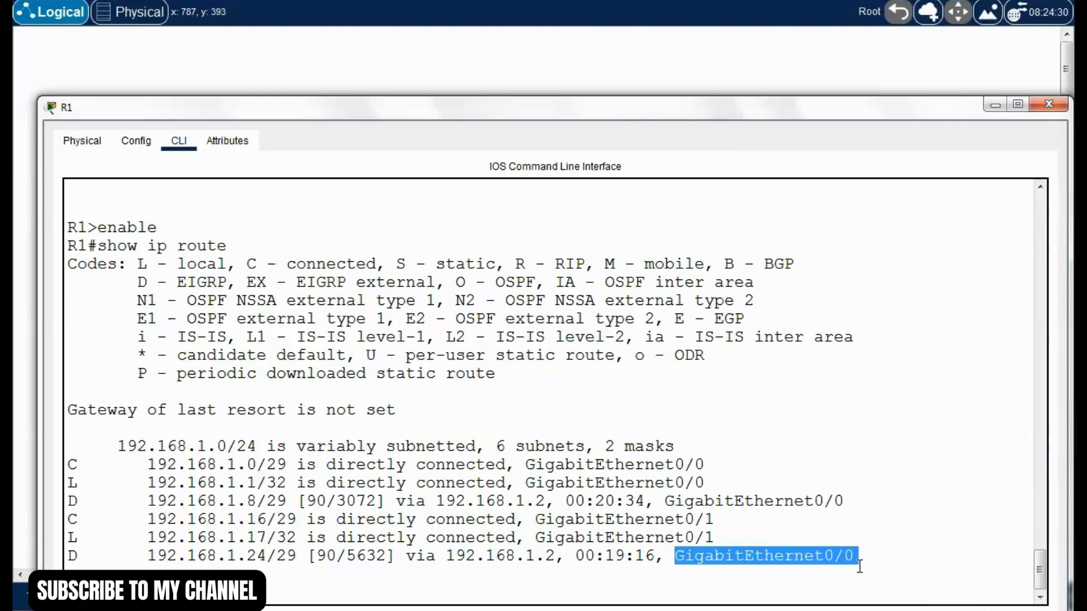
Close R1's console window to return to the topology
{"action": "left_click", "coordinate": [510, 527]}
{"action": "left_click_drag", "start_coordinate": [683, 113], "coordinate": [685, 82]}
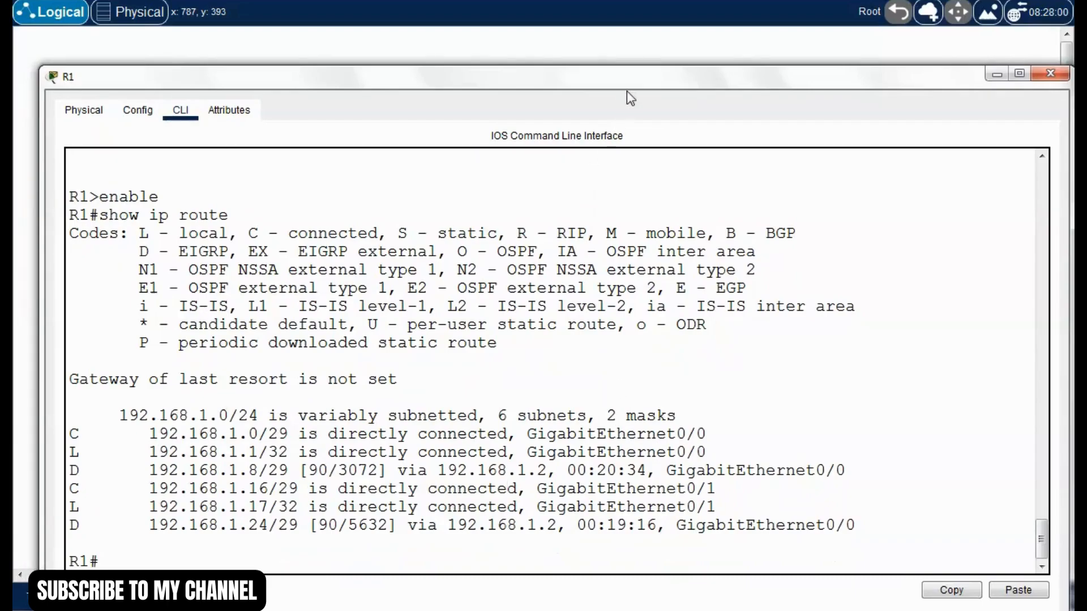
{"action": "left_click_drag", "start_coordinate": [627, 89], "coordinate": [620, 68]}
{"action": "left_click", "coordinate": [1052, 54]}
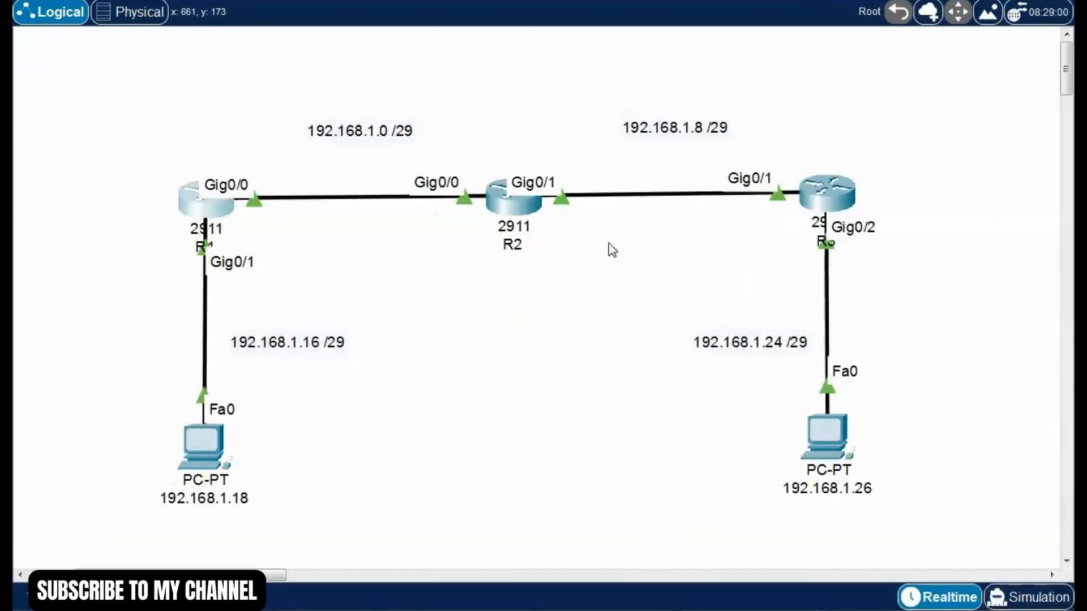
Ping 192.168.1.26 from the command prompt of PC 192.168.1.18, and close the PC's window
{"action": "left_click", "coordinate": [205, 451]}
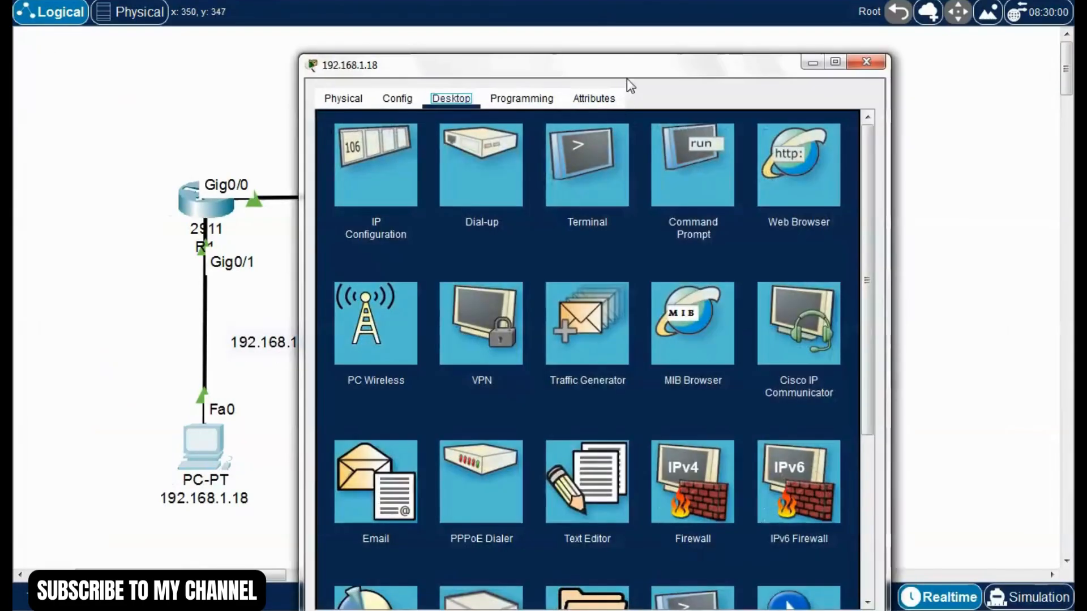
{"action": "left_click_drag", "start_coordinate": [627, 78], "coordinate": [527, 66]}
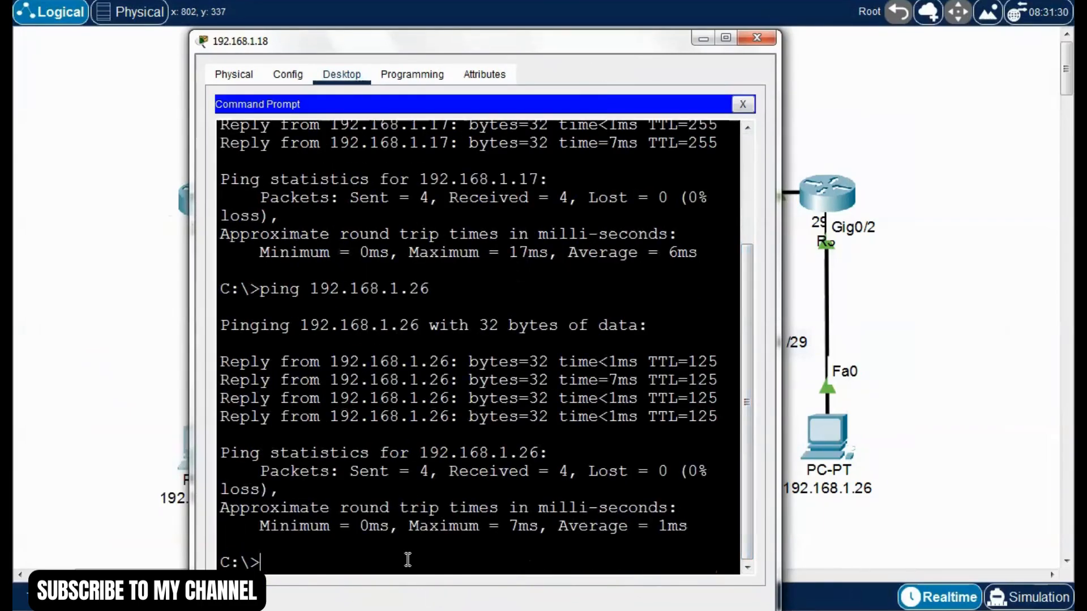
{"action": "type", "text": "ping 19"}
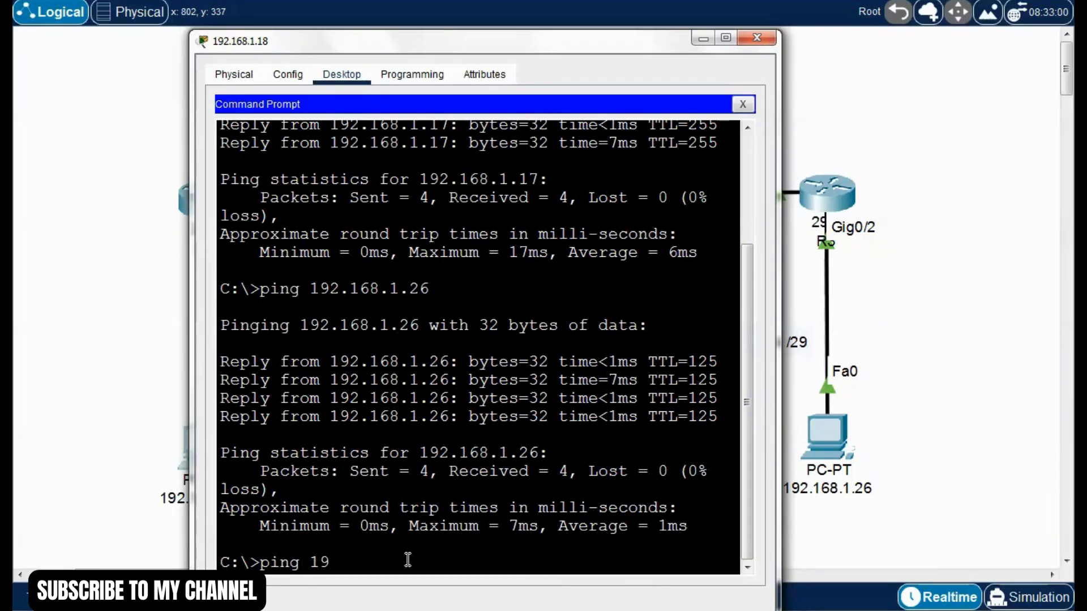
{"action": "type", "text": "2.168.1.26"}
{"action": "key", "text": "Return"}
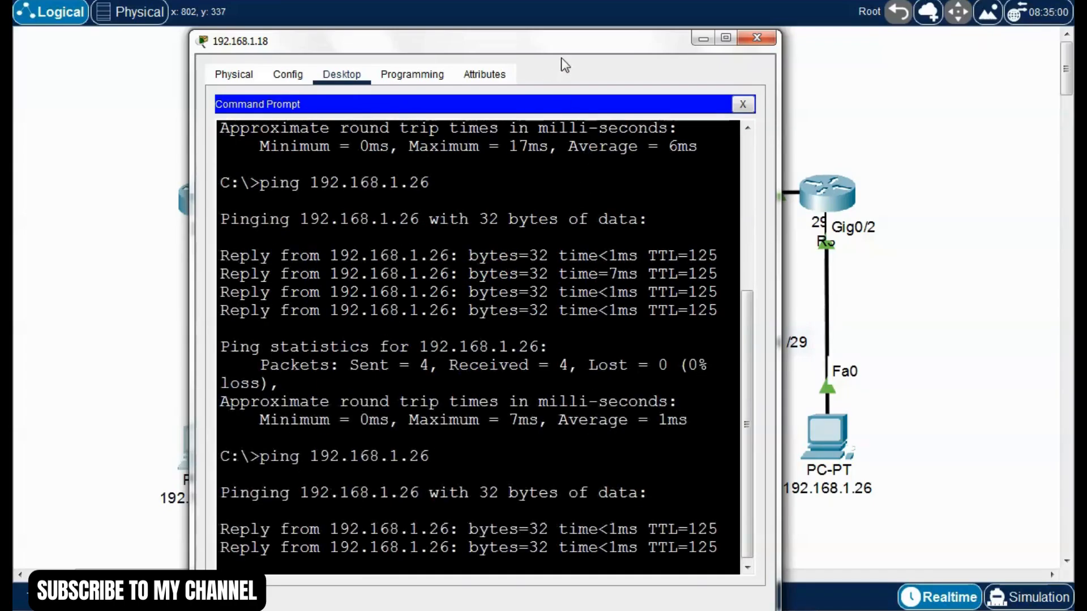
{"action": "left_click_drag", "start_coordinate": [568, 48], "coordinate": [525, 42]}
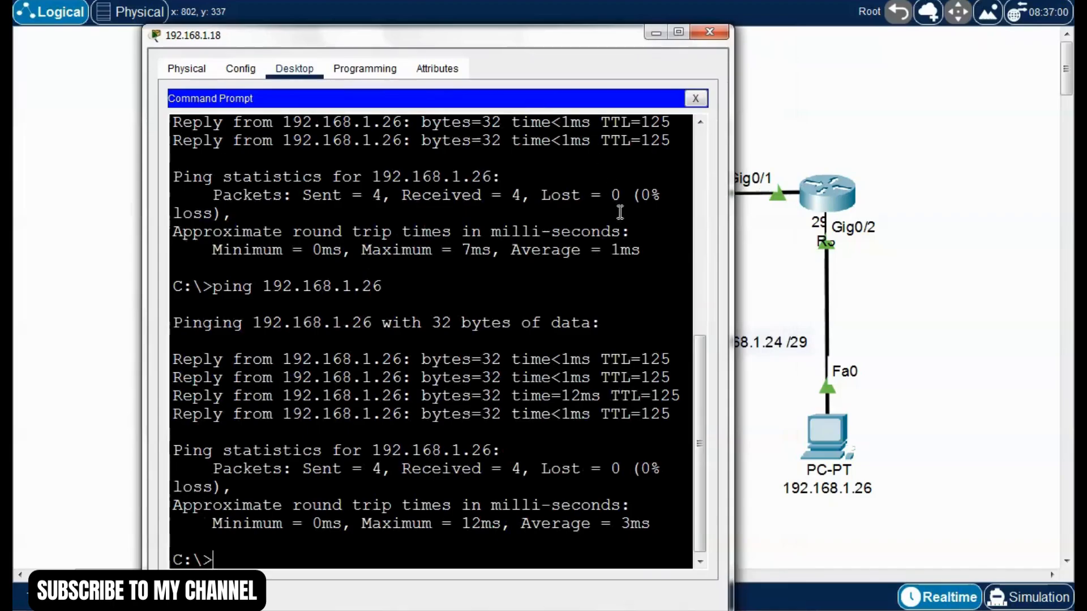
{"action": "left_click", "coordinate": [696, 99]}
{"action": "left_click", "coordinate": [711, 32]}
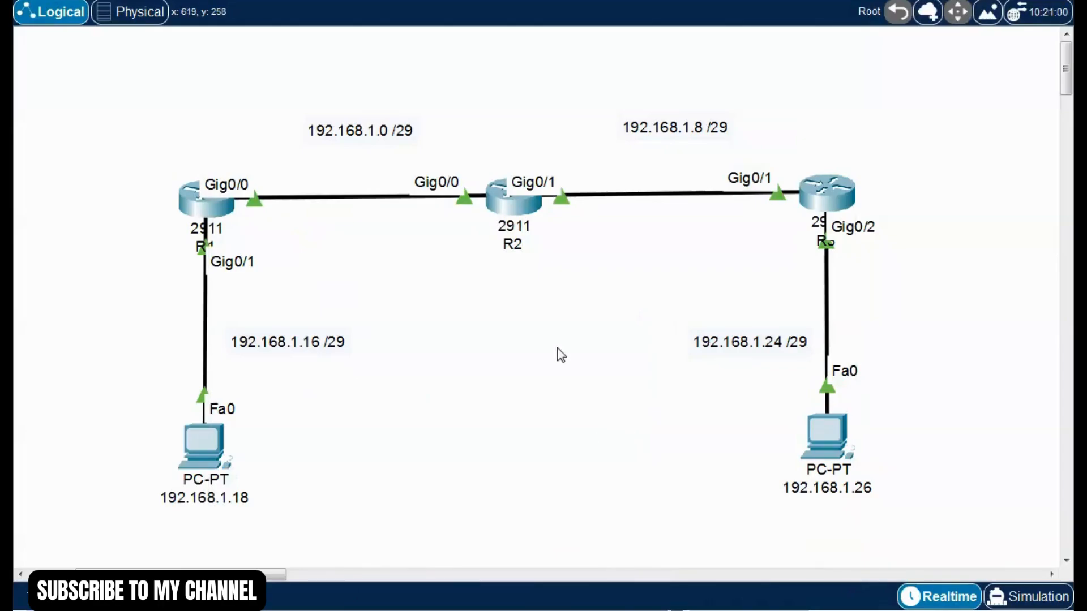
Open R2's console, widen its window and start a command-line session
{"action": "left_click", "coordinate": [515, 199]}
{"action": "left_click_drag", "start_coordinate": [619, 73], "coordinate": [573, 32]}
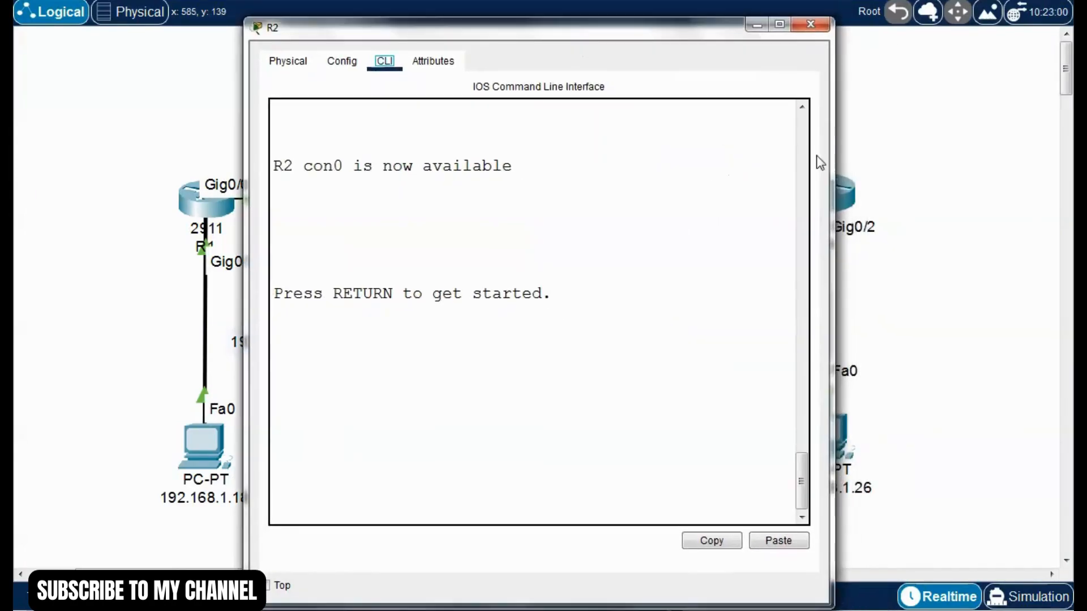
{"action": "left_click_drag", "start_coordinate": [833, 201], "coordinate": [1048, 201]}
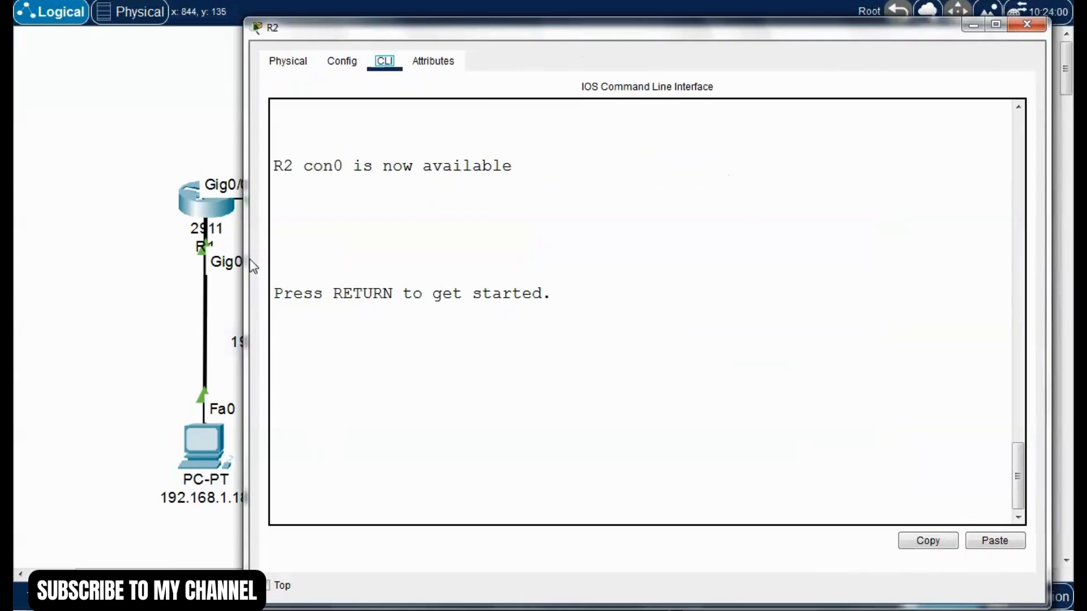
{"action": "left_click_drag", "start_coordinate": [253, 266], "coordinate": [175, 266]}
{"action": "left_click", "coordinate": [319, 335]}
{"action": "key", "text": "Return"}
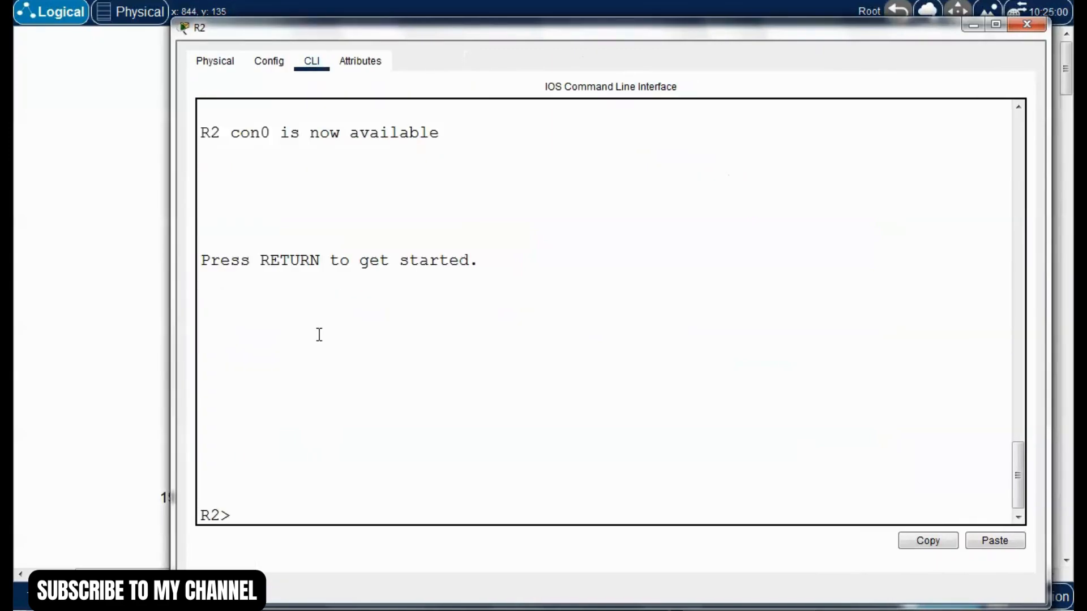
Enter privileged mode on R2 and display only the EIGRP routes in its routing table
{"action": "type", "text": "enable"}
{"action": "key", "text": "Return"}
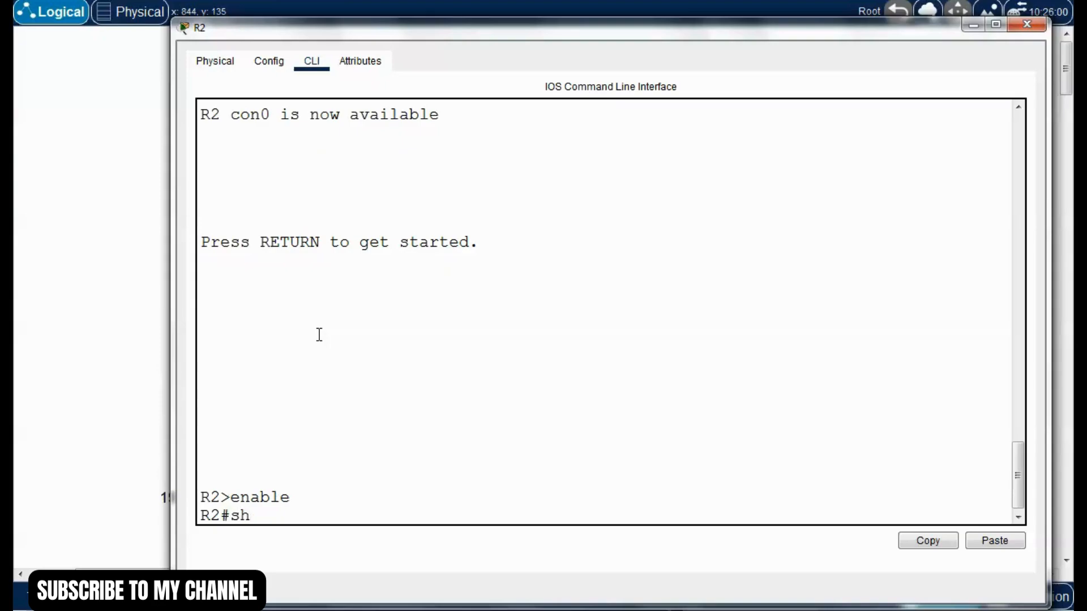
{"action": "type", "text": "show ip route"}
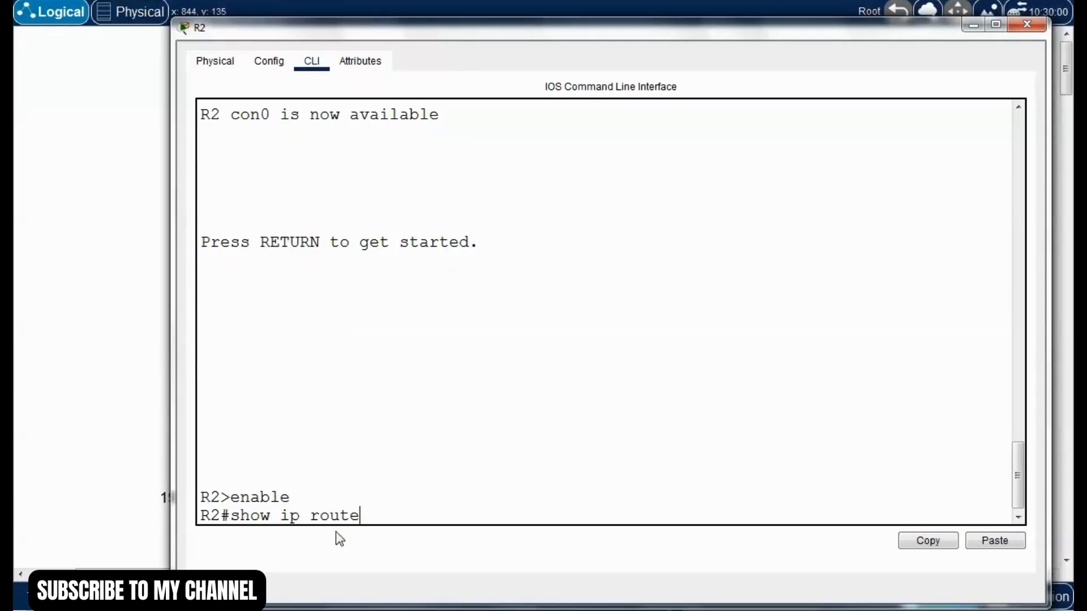
{"action": "type", "text": "eigrp"}
{"action": "key", "text": "Return"}
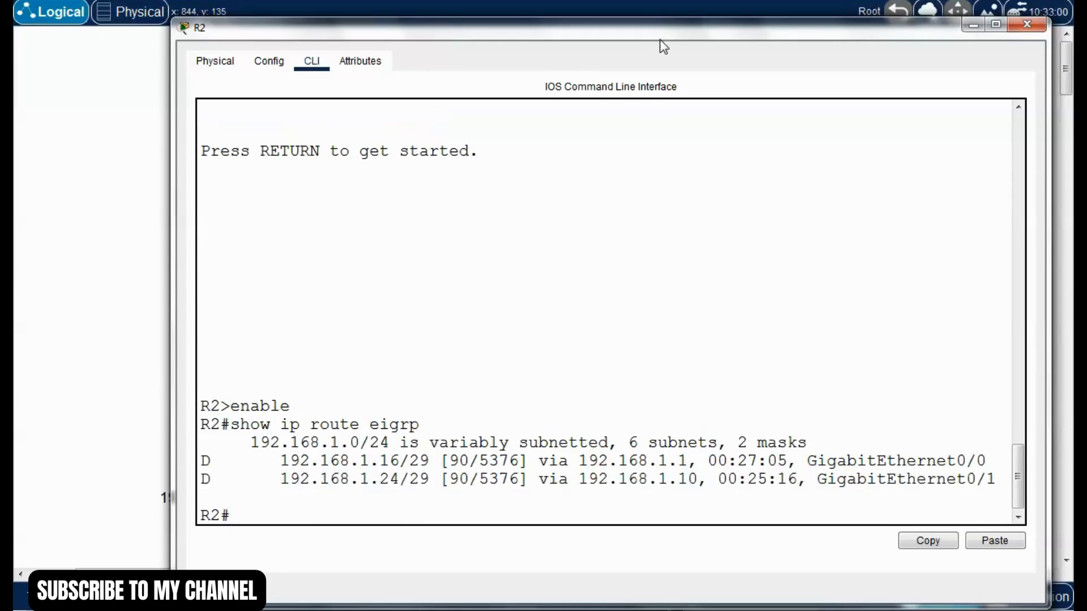
Examine the EIGRP code and prefix of R2's 192.168.1.16/29 route, and locate both learned networks on the topology
{"action": "left_click_drag", "start_coordinate": [660, 39], "coordinate": [627, 29]}
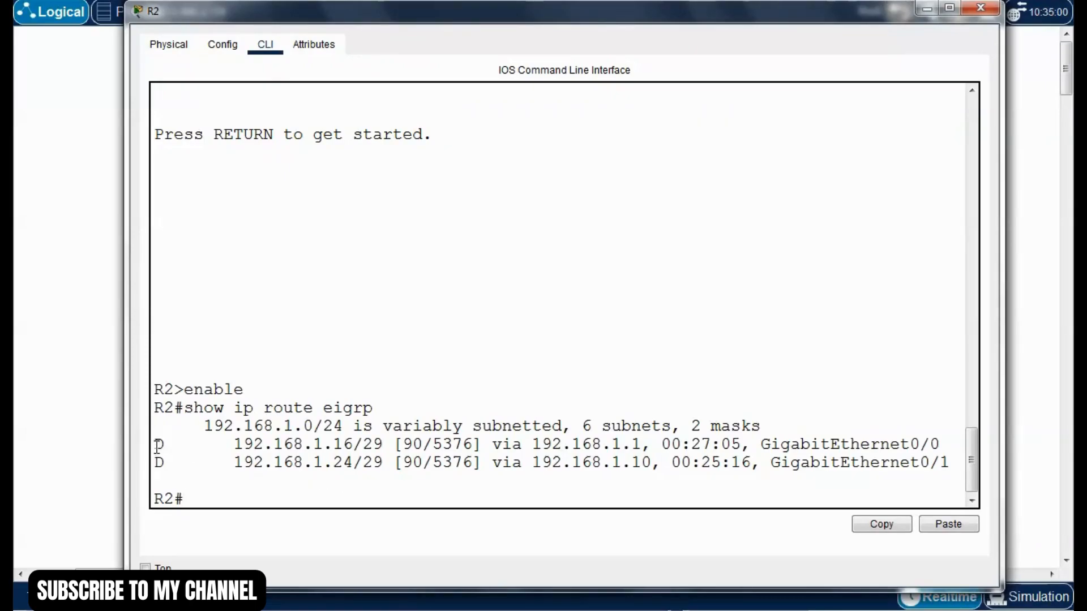
{"action": "left_click_drag", "start_coordinate": [154, 445], "coordinate": [168, 447]}
{"action": "left_click_drag", "start_coordinate": [315, 445], "coordinate": [363, 445]}
{"action": "left_click_drag", "start_coordinate": [661, 10], "coordinate": [664, 28]}
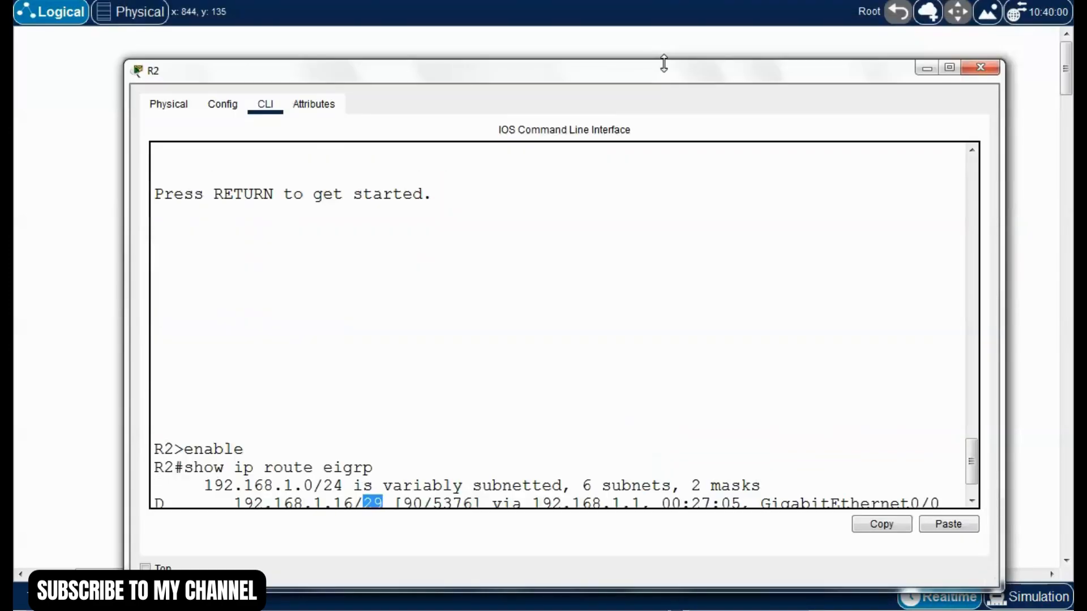
{"action": "left_click_drag", "start_coordinate": [663, 66], "coordinate": [663, 54]}
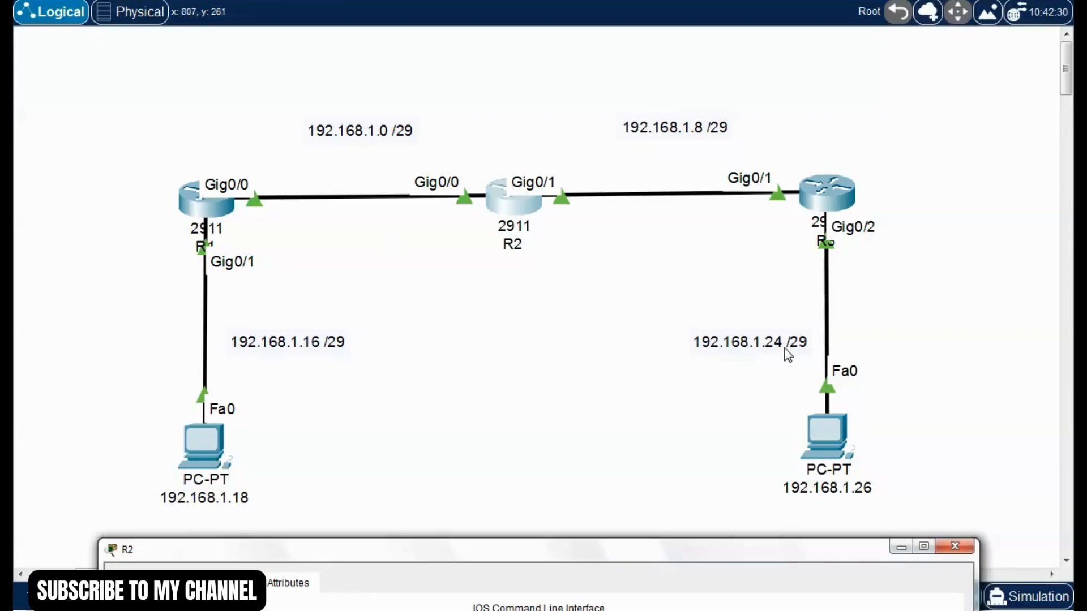
{"action": "left_click_drag", "start_coordinate": [758, 562], "coordinate": [763, 93]}
Examine the 192.168.1.16/29 route's next hop, compare the metrics of R2's two EIGRP routes, and trace their paths on the topology
{"action": "scroll", "coordinate": [680, 396], "scroll_direction": "down", "scroll_amount": 1}
{"action": "double_click", "coordinate": [522, 465]}
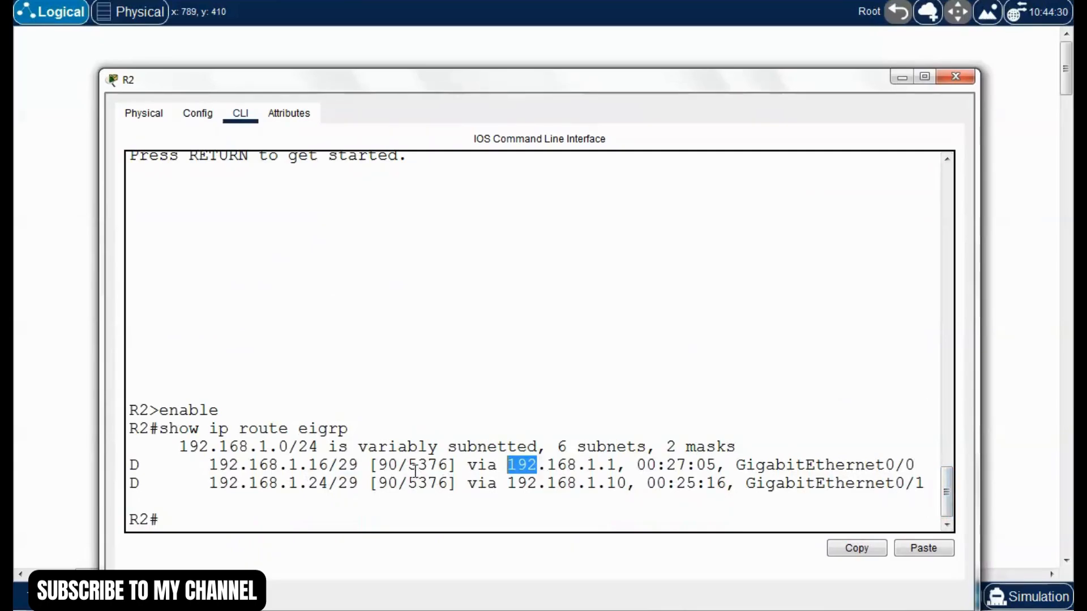
{"action": "double_click", "coordinate": [415, 469]}
{"action": "left_click", "coordinate": [433, 488]}
{"action": "left_click_drag", "start_coordinate": [635, 79], "coordinate": [596, 477]}
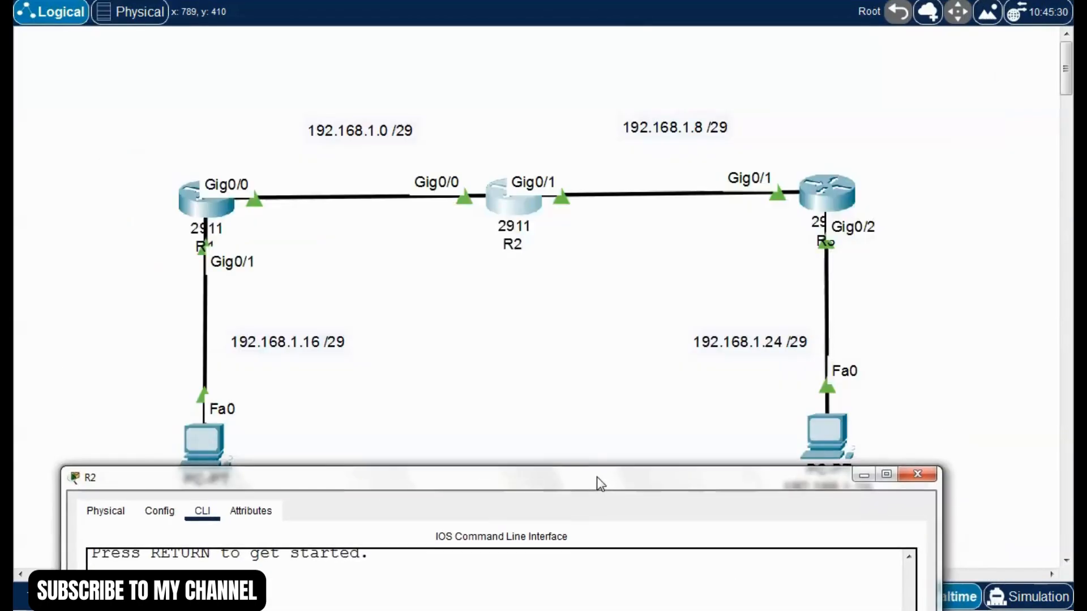
{"action": "left_click_drag", "start_coordinate": [661, 486], "coordinate": [664, 501]}
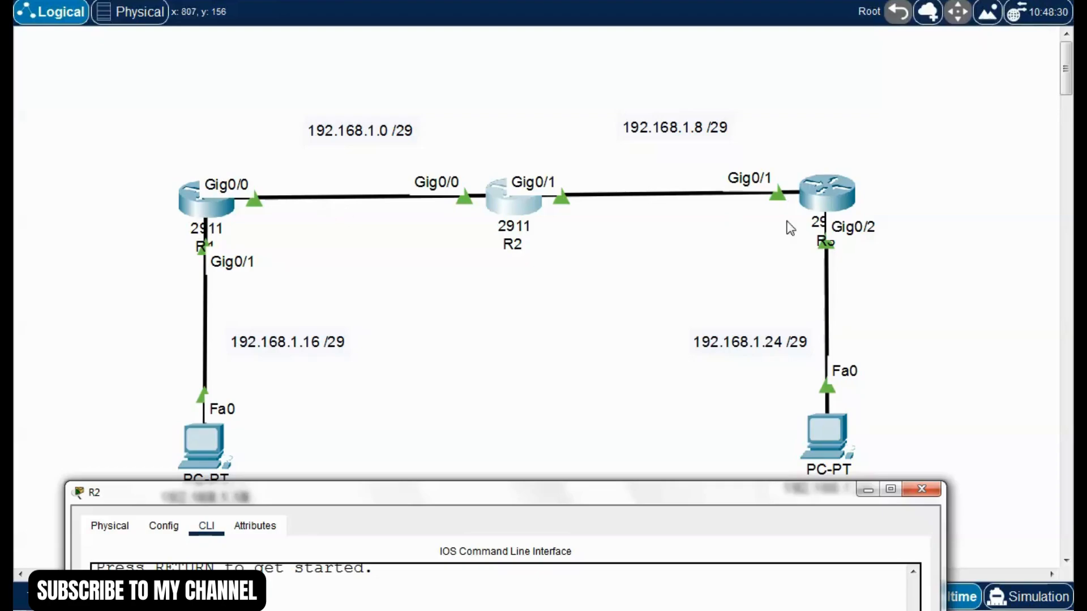
{"action": "left_click_drag", "start_coordinate": [582, 499], "coordinate": [576, 462]}
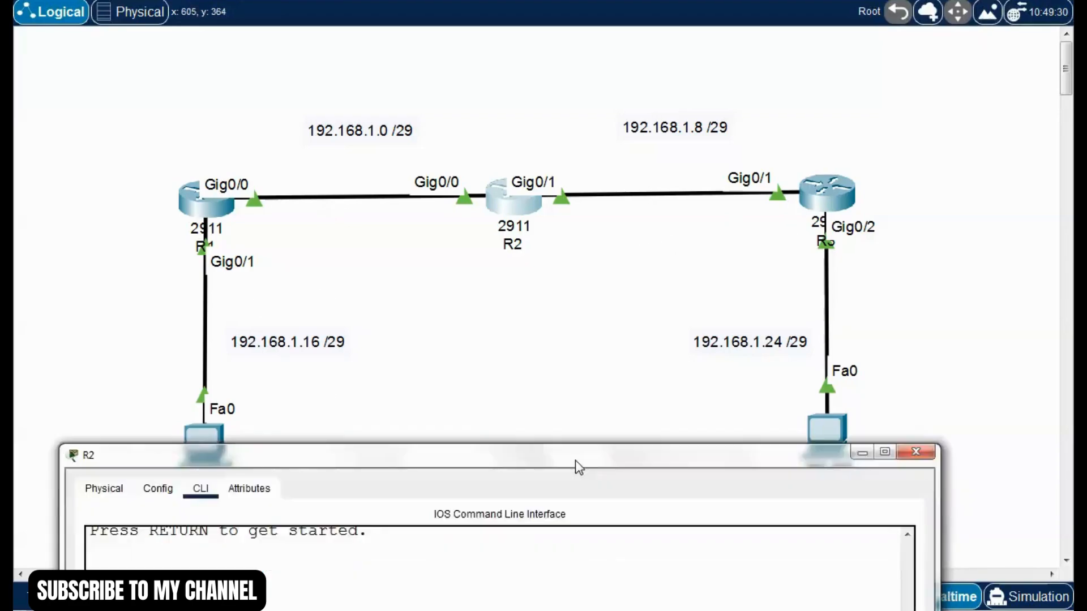
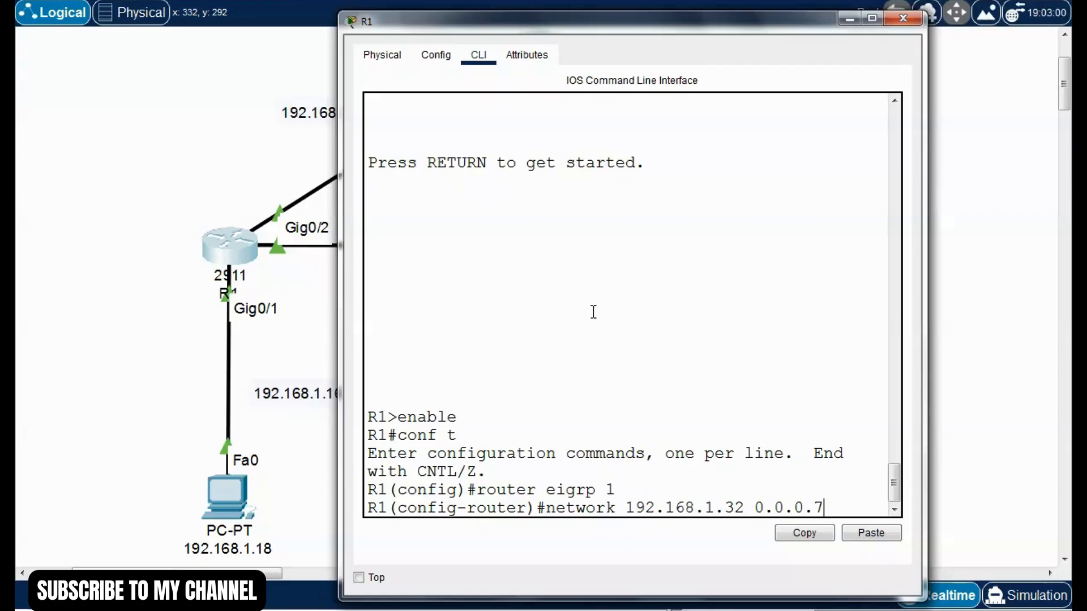
Add network 192.168.1.32 with wildcard 0.0.0.7 to EIGRP 1 on R1, save the configuration and close its console
{"action": "key", "text": "Return"}
{"action": "key", "text": "ctrl+z"}
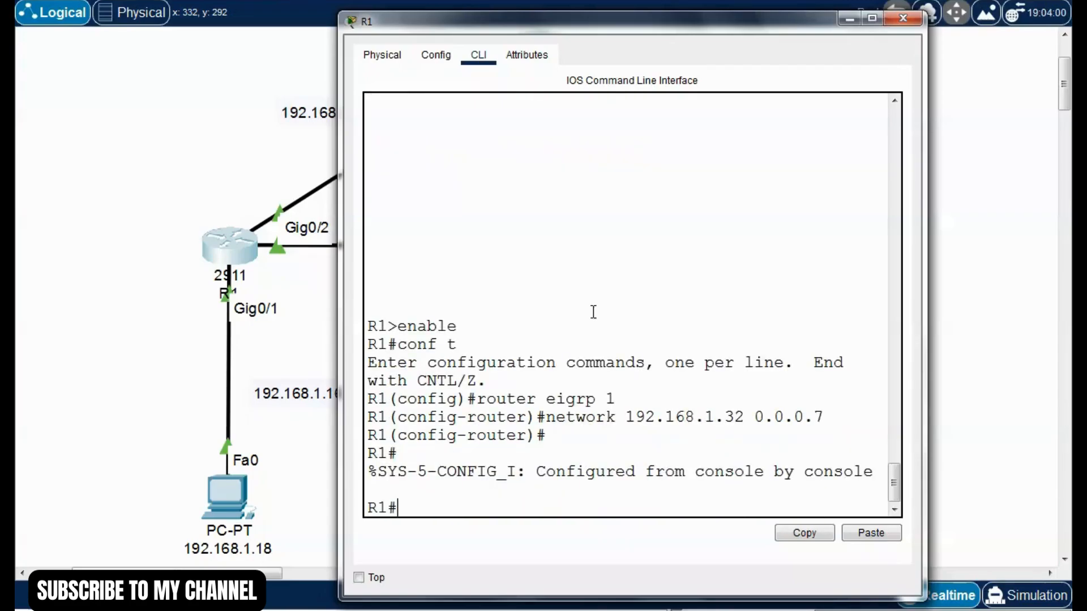
{"action": "type", "text": "write"}
{"action": "key", "text": "Return"}
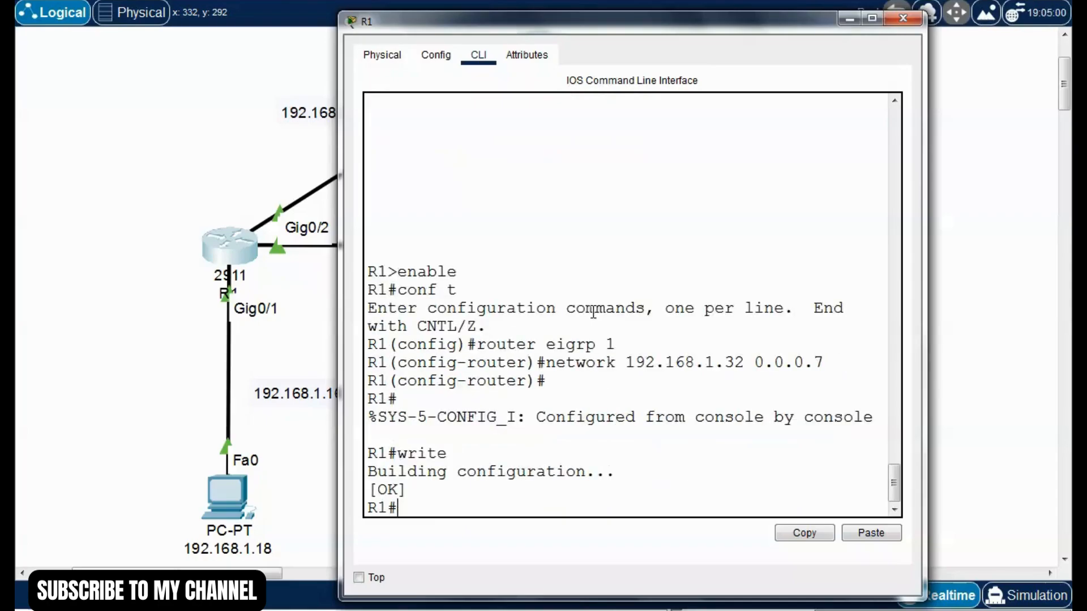
{"action": "left_click", "coordinate": [904, 18]}
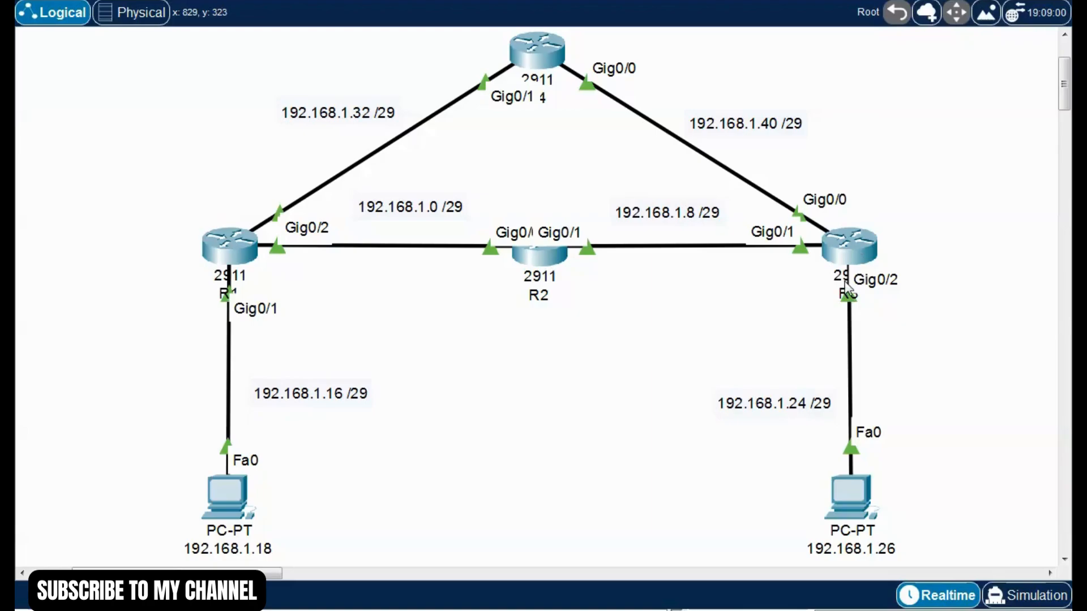
Open R3's console and enter router configuration mode for EIGRP autonomous system 1
{"action": "left_click", "coordinate": [819, 260]}
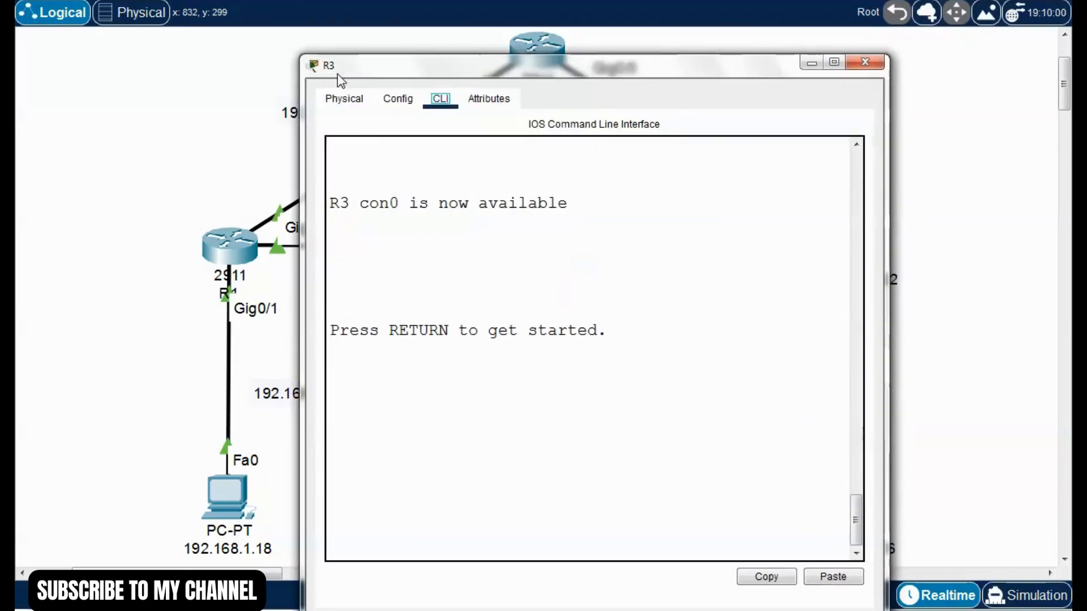
{"action": "left_click_drag", "start_coordinate": [391, 78], "coordinate": [339, 28]}
{"action": "left_click", "coordinate": [395, 337]}
{"action": "key", "text": "Return"}
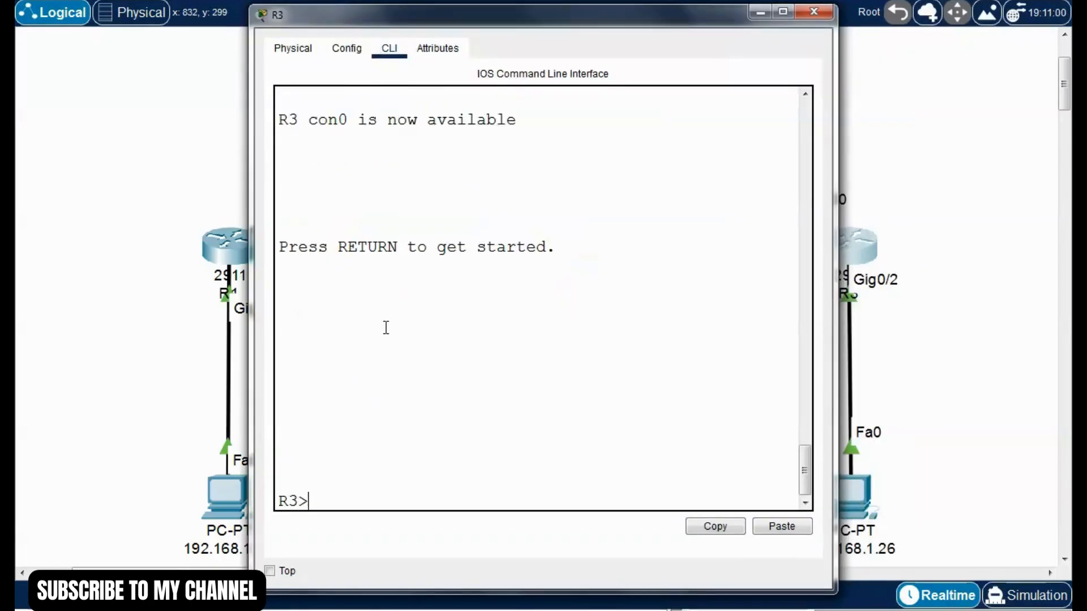
{"action": "type", "text": "enable"}
{"action": "key", "text": "Return"}
{"action": "type", "text": "co"}
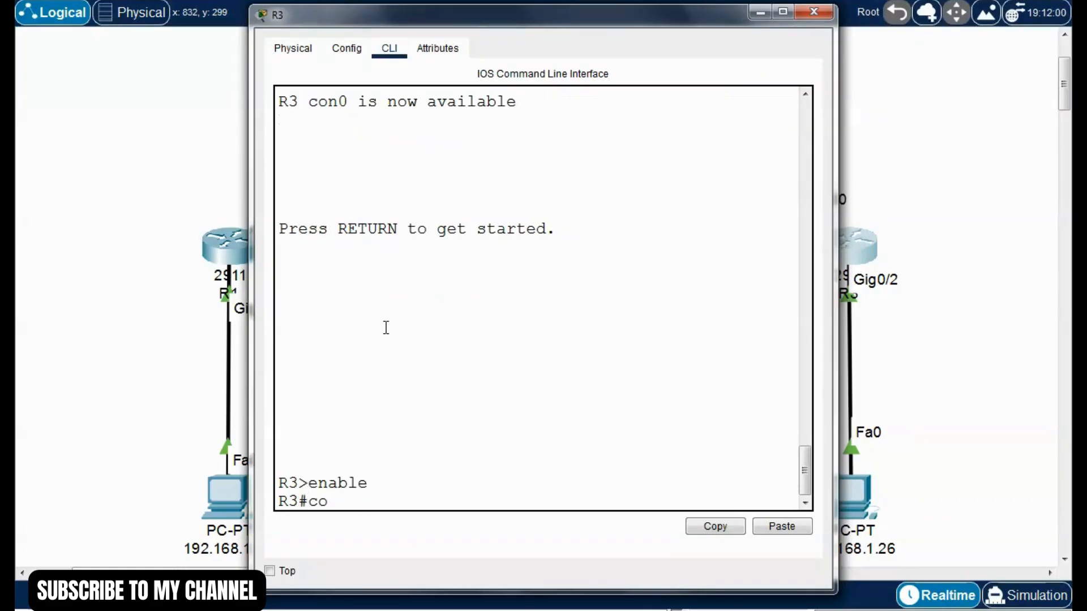
{"action": "type", "text": "nf t"}
{"action": "key", "text": "Return"}
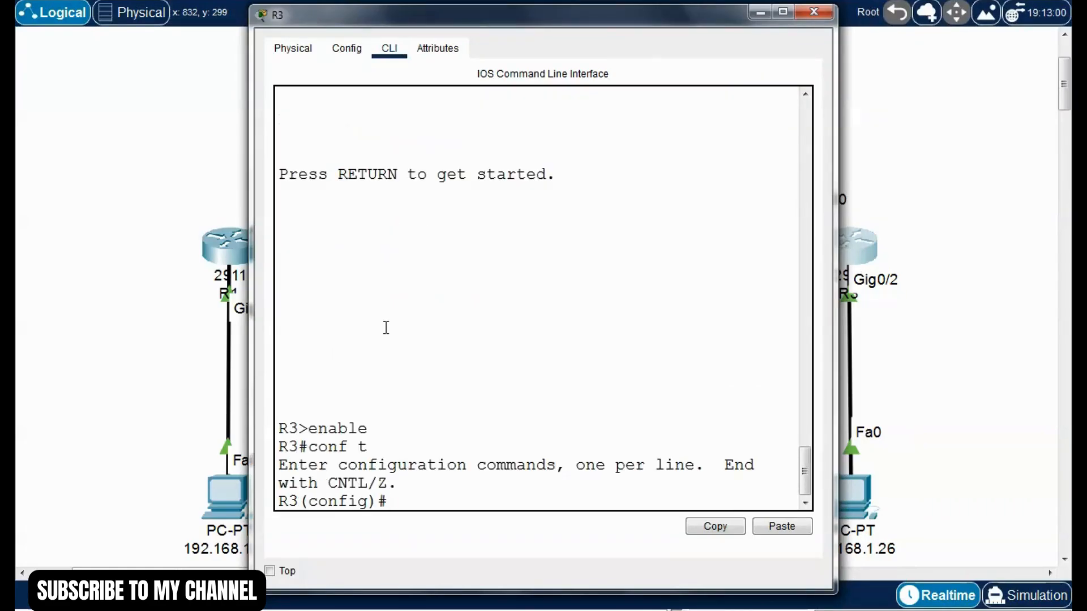
{"action": "type", "text": "router eigrp 1"}
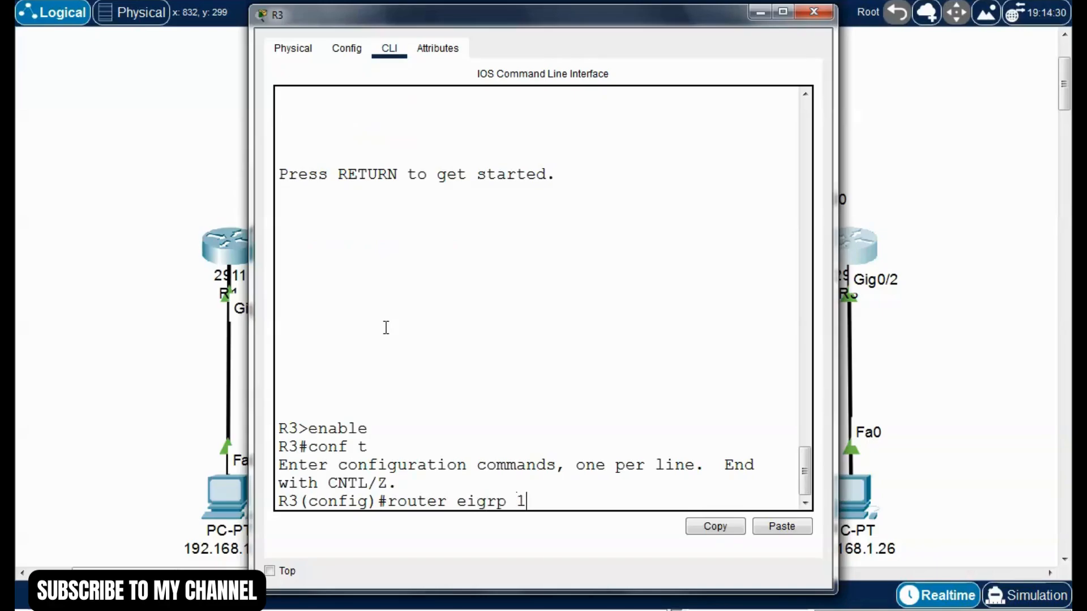
{"action": "key", "text": "Return"}
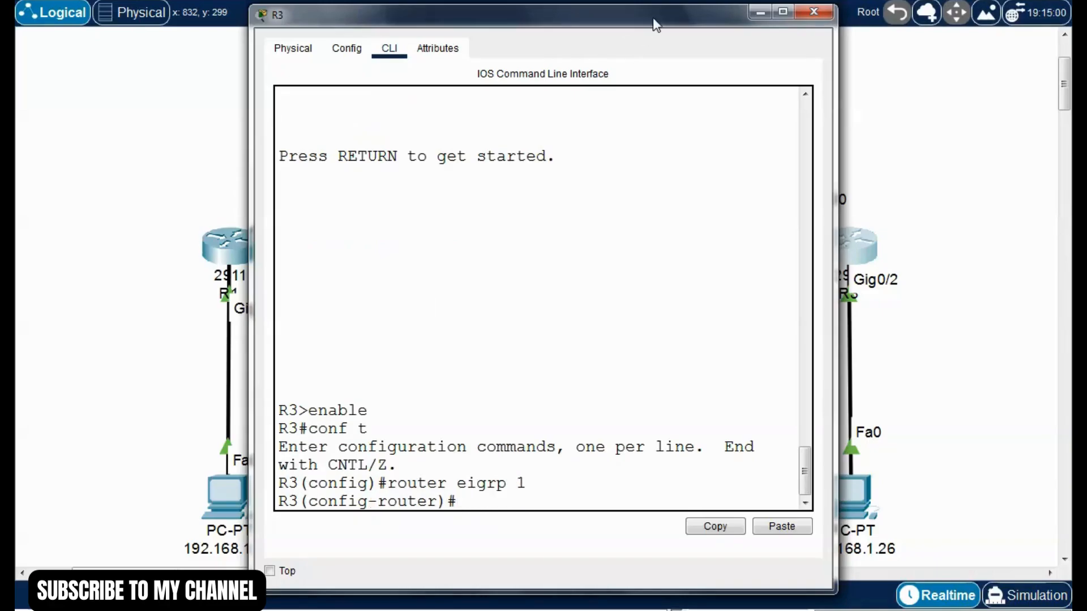
Check the R3–R4 link's subnet on the topology, and add network 192.168.1.40 with wildcard 0.0.0.7 to R3's EIGRP process
{"action": "left_click_drag", "start_coordinate": [654, 24], "coordinate": [431, 358]}
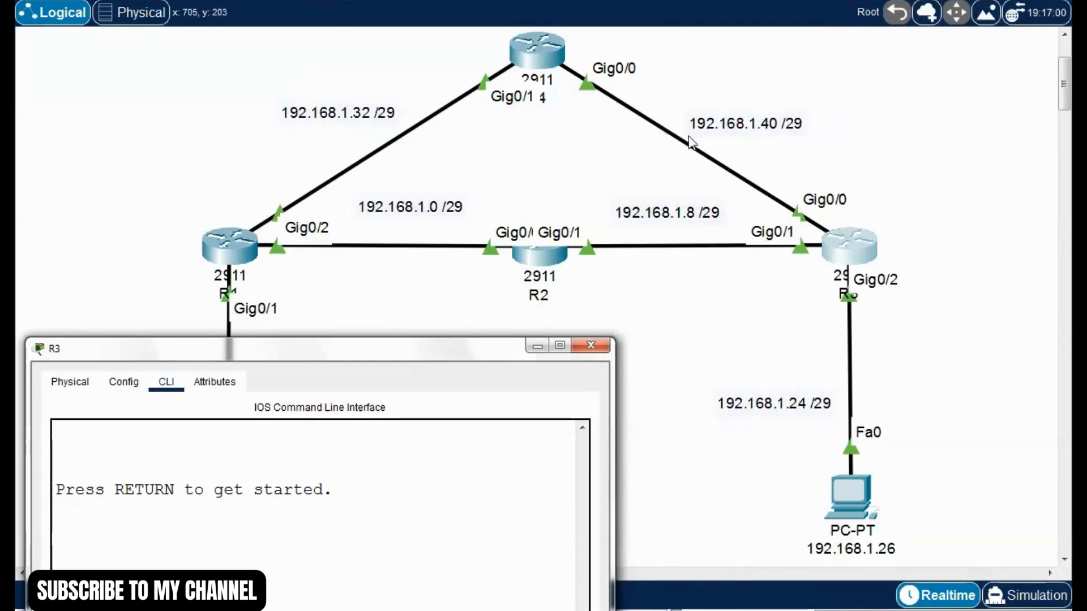
{"action": "left_click_drag", "start_coordinate": [462, 355], "coordinate": [650, 61]}
{"action": "left_click", "coordinate": [459, 545]}
{"action": "type", "text": "ne"}
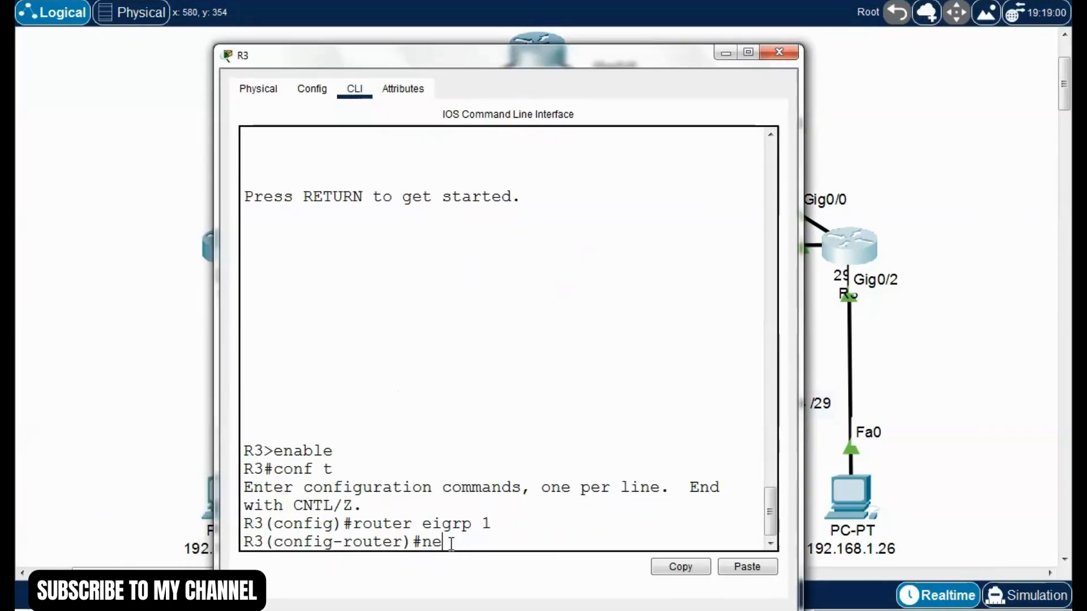
{"action": "type", "text": "twork 192.168.1.4"}
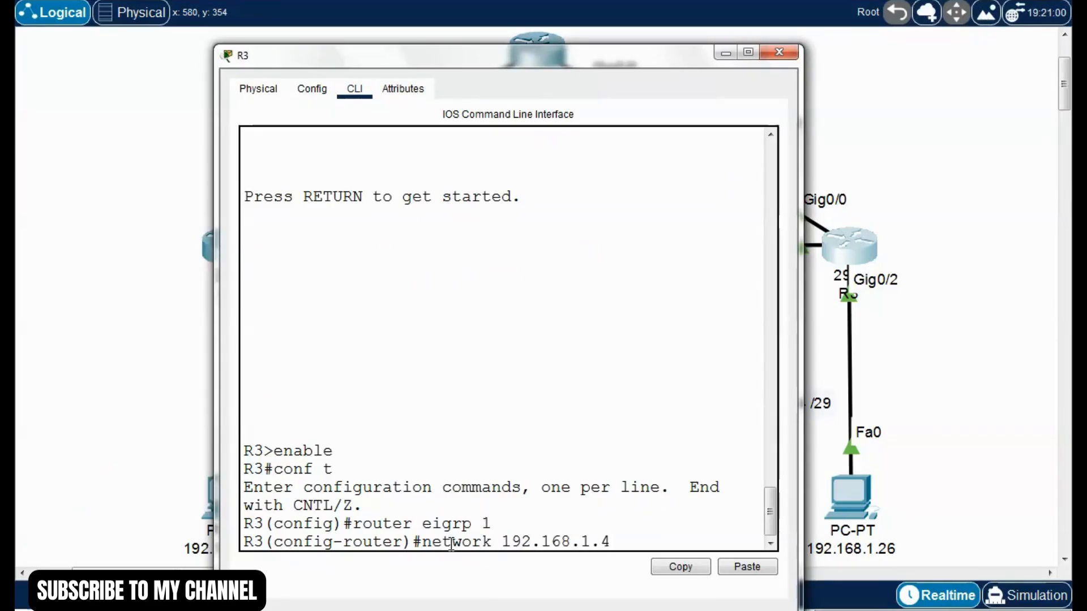
{"action": "type", "text": "0 0.0.0.7"}
{"action": "key", "text": "Return"}
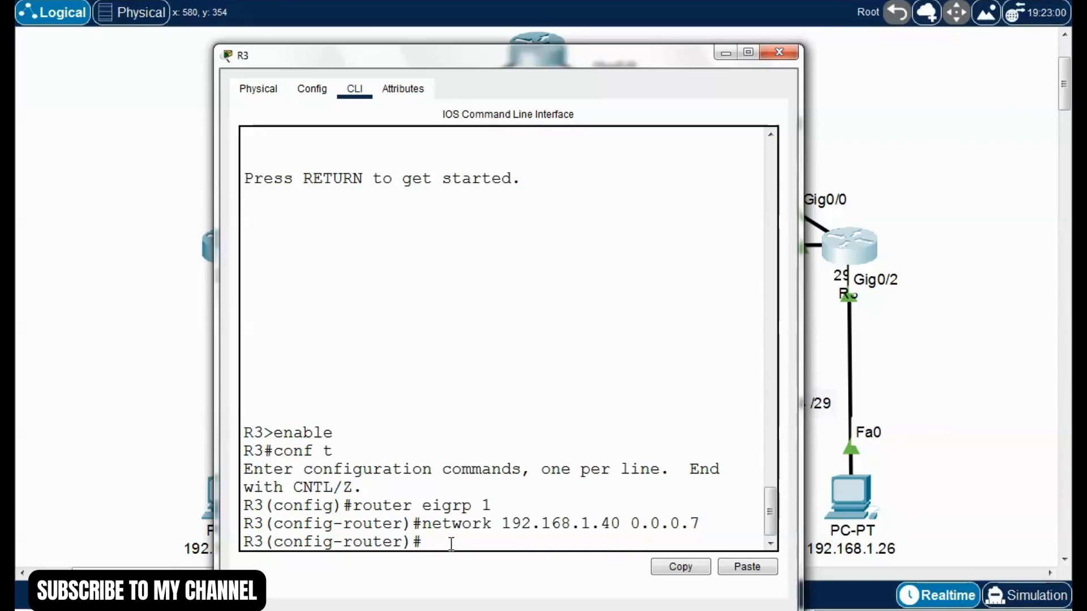
Leave configuration mode on R3, save its configuration and close its console
{"action": "key", "text": "ctrl+z"}
{"action": "type", "text": "write"}
{"action": "key", "text": "Return"}
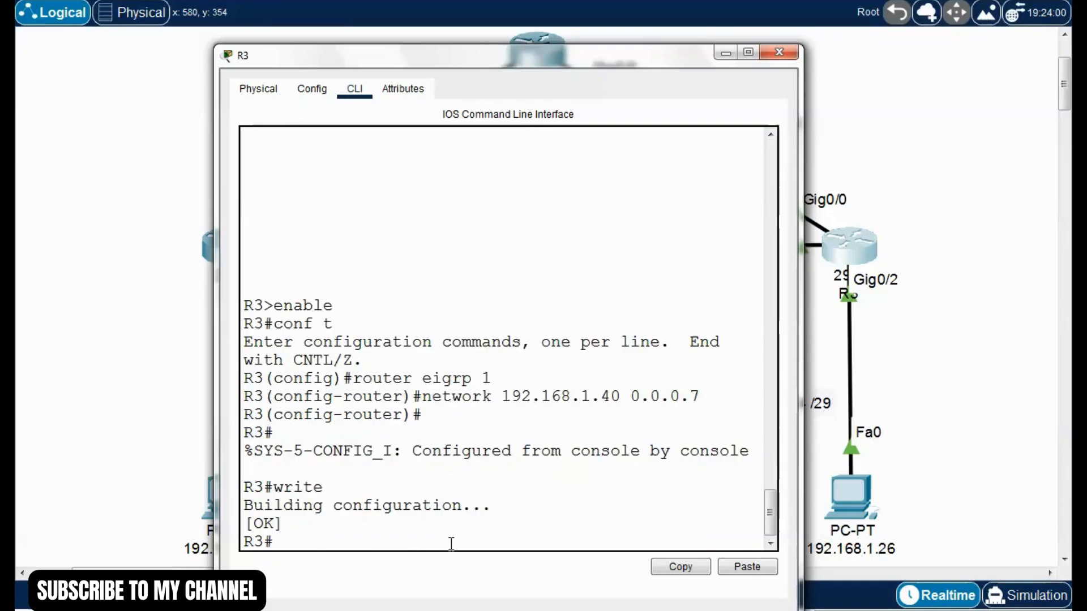
{"action": "left_click_drag", "start_coordinate": [636, 62], "coordinate": [618, 43]}
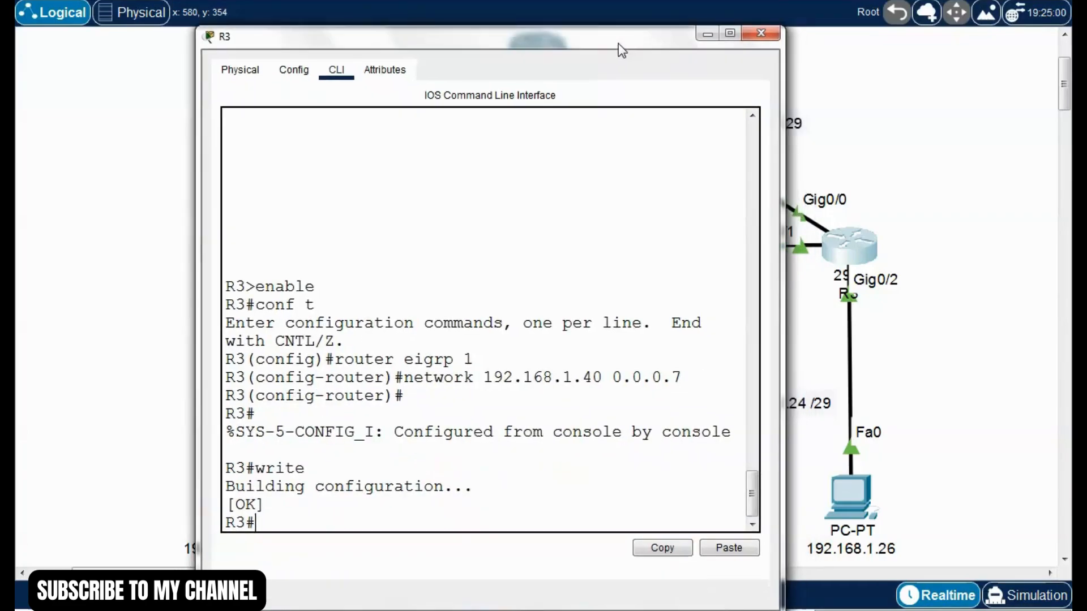
{"action": "left_click", "coordinate": [761, 33]}
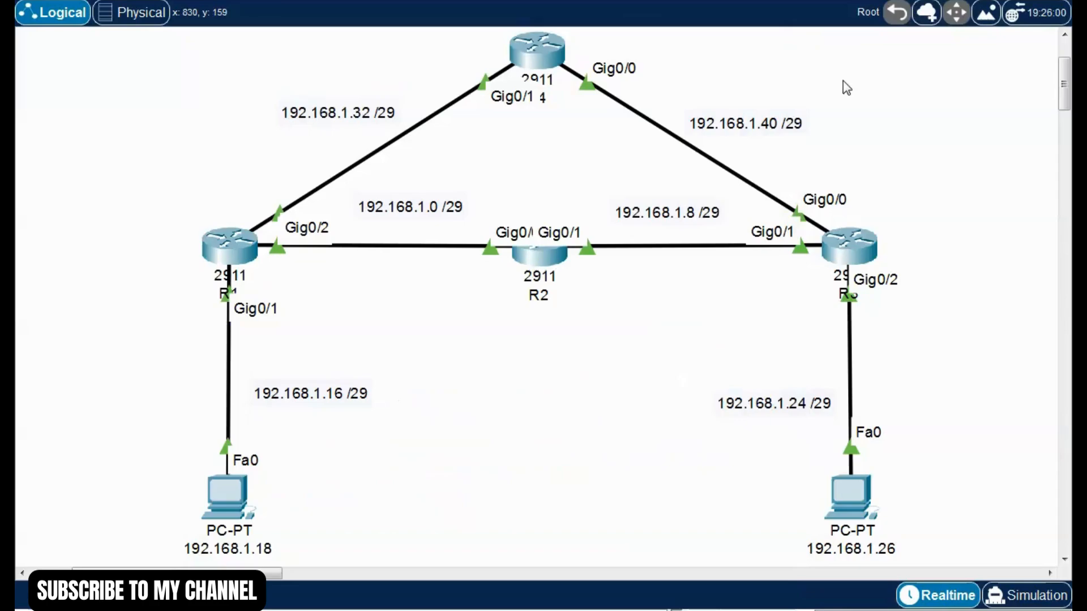
Open R4's console and enter privileged EXEC mode
{"action": "left_click", "coordinate": [534, 57]}
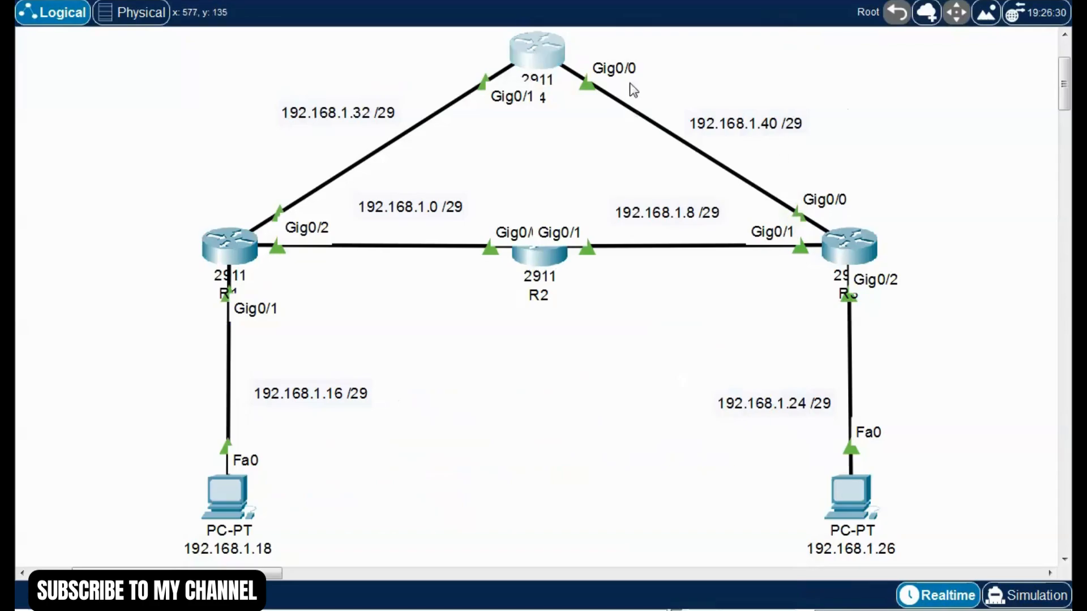
{"action": "left_click_drag", "start_coordinate": [640, 67], "coordinate": [593, 431]}
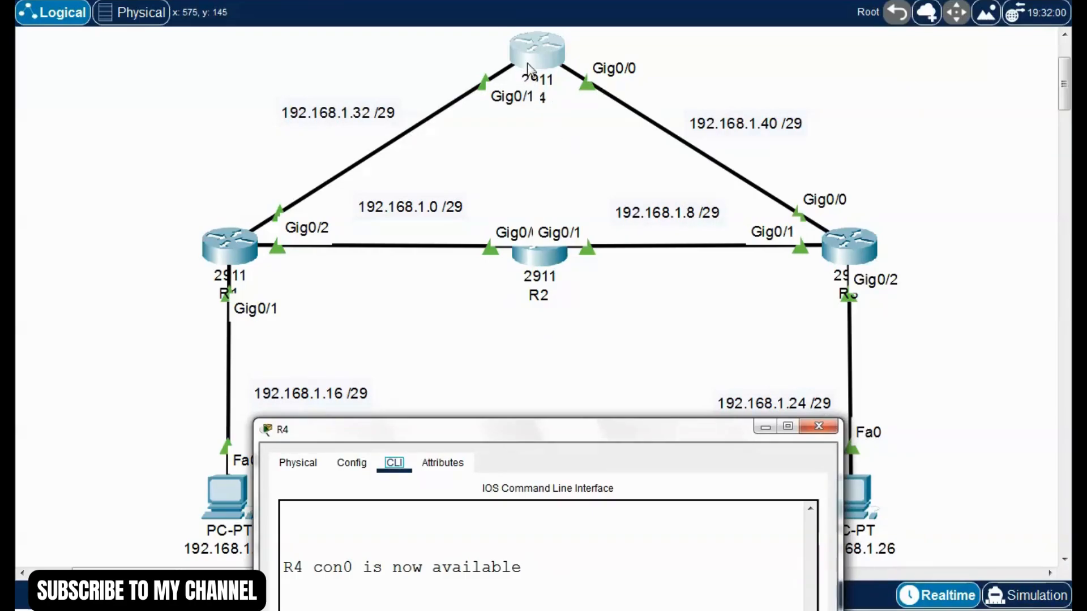
{"action": "left_click", "coordinate": [558, 121]}
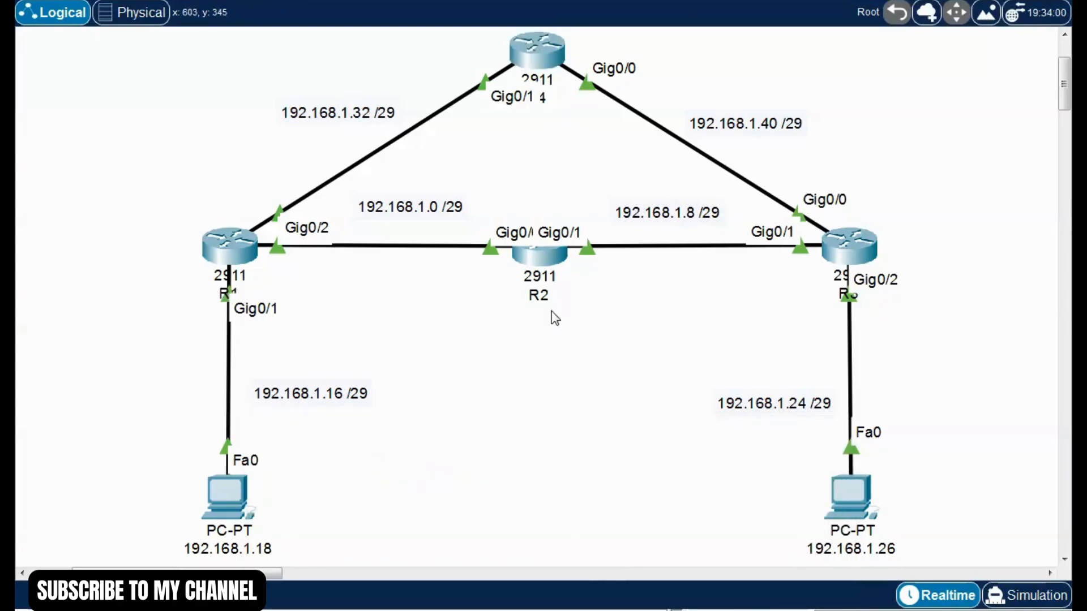
{"action": "left_click", "coordinate": [549, 56]}
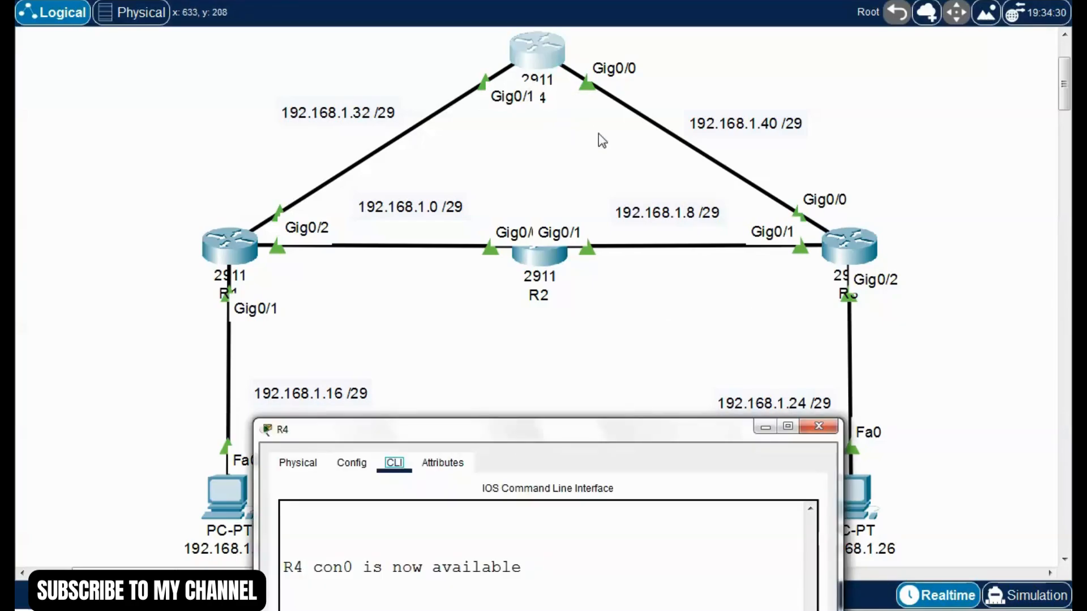
{"action": "left_click_drag", "start_coordinate": [628, 439], "coordinate": [628, 68]}
{"action": "key", "text": "Return"}
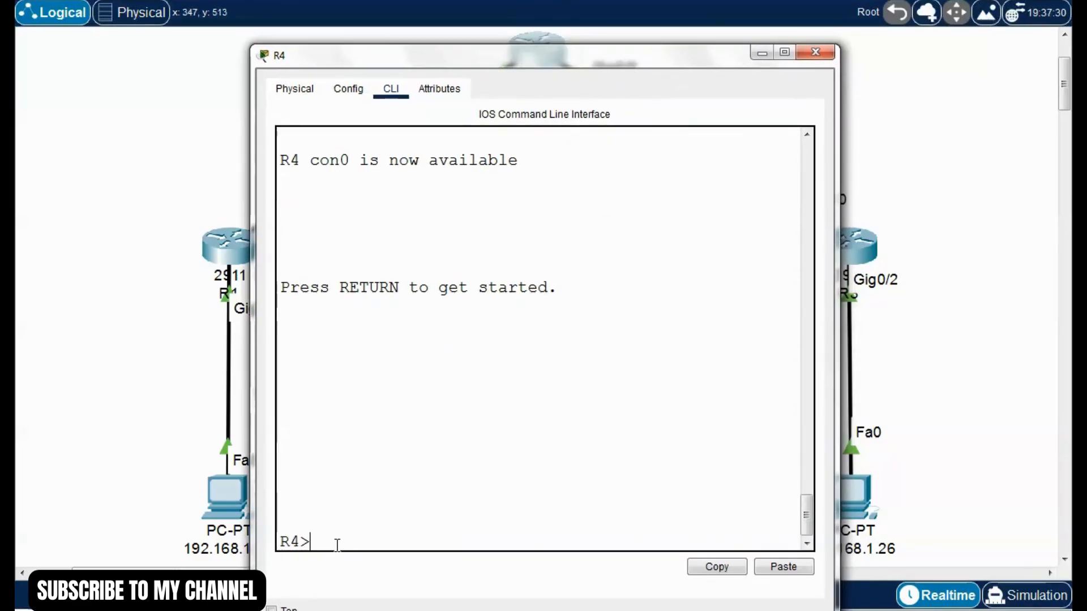
{"action": "type", "text": "enable"}
{"action": "key", "text": "Return"}
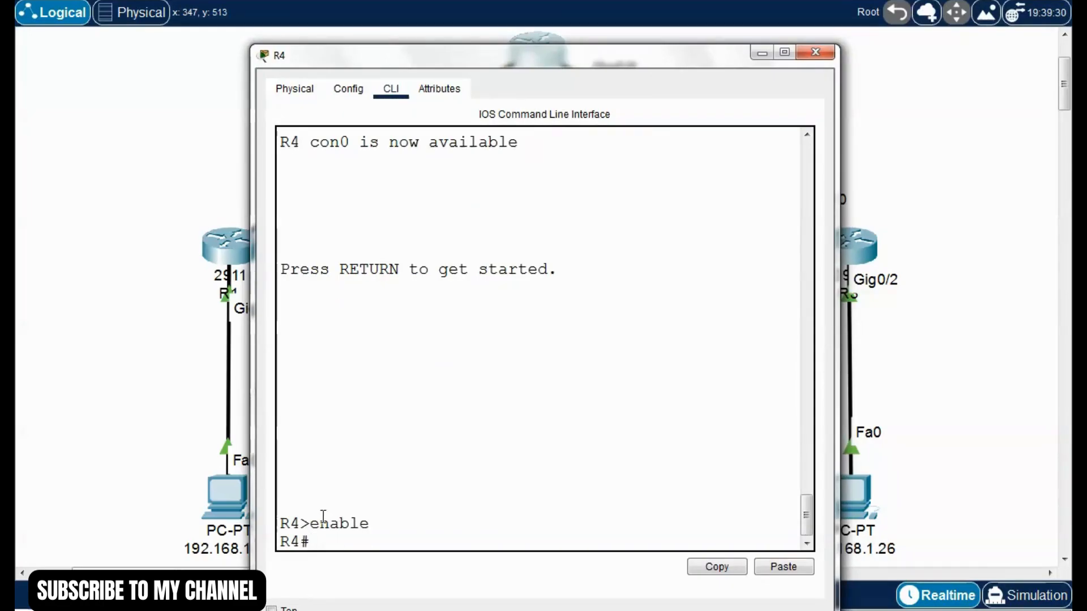
Enter router configuration mode for EIGRP autonomous system 1 on R4
{"action": "double_click", "coordinate": [304, 542]}
{"action": "left_click", "coordinate": [328, 542]}
{"action": "type", "text": "conf t"}
{"action": "key", "text": "Return"}
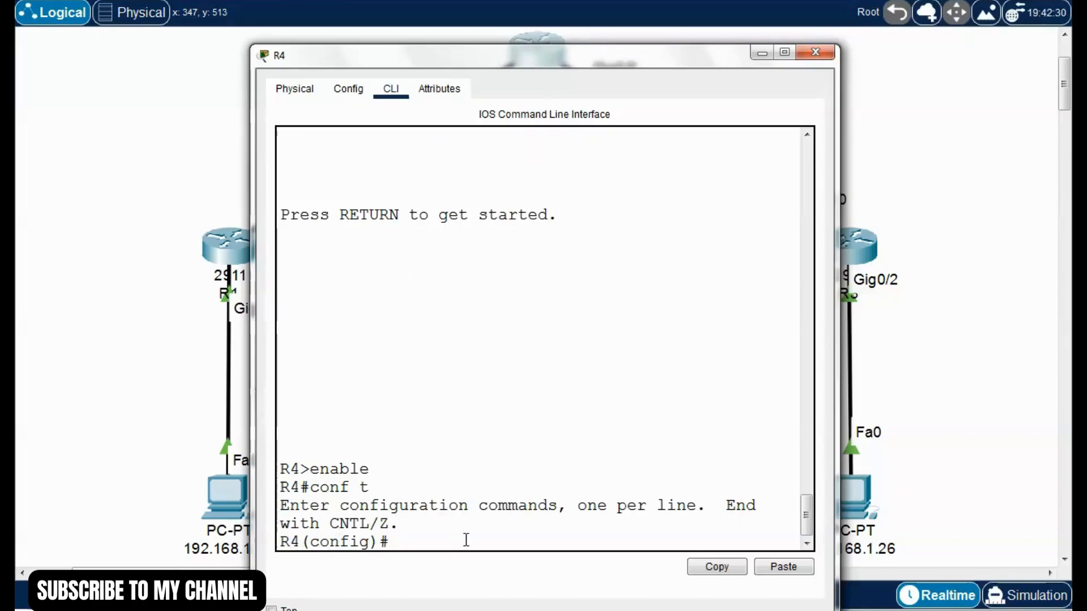
{"action": "type", "text": "router eigrp 1"}
{"action": "key", "text": "Return"}
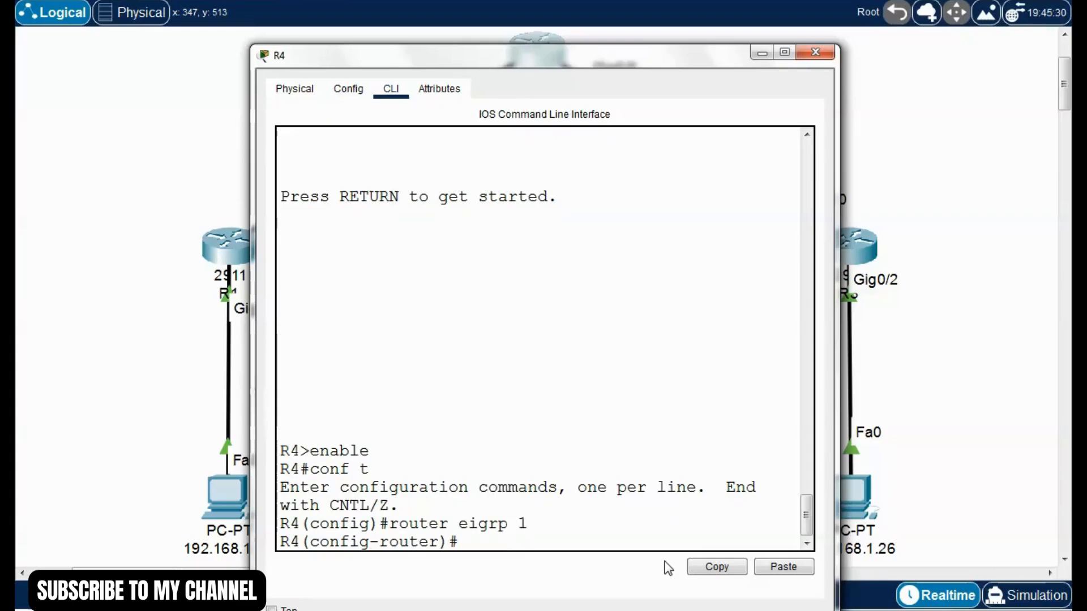
List the available EIGRP router commands on R4 and disable automatic network summarization
{"action": "type", "text": "?"}
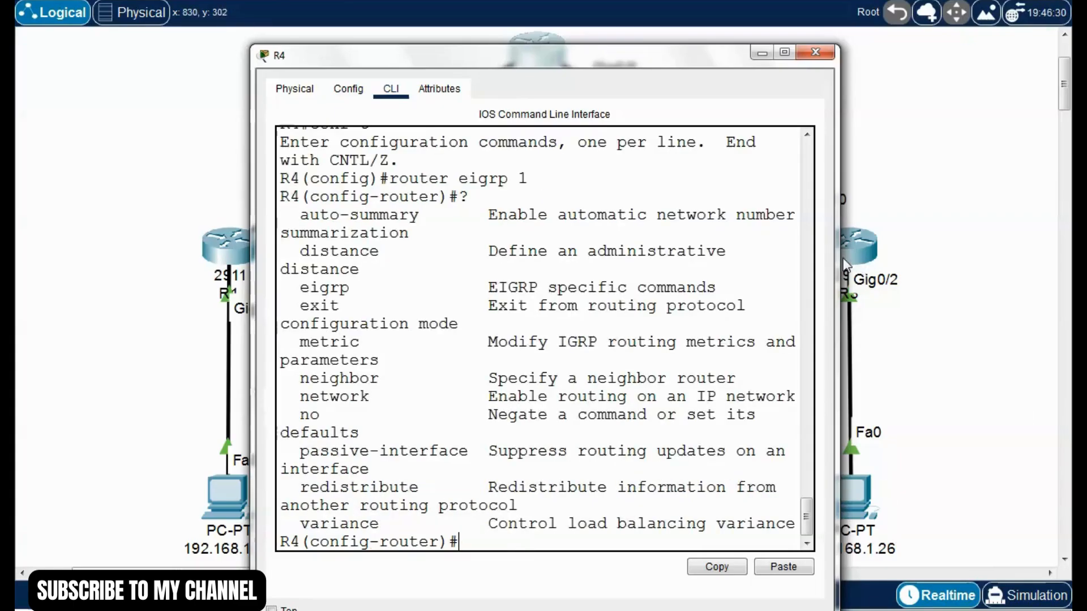
{"action": "left_click_drag", "start_coordinate": [836, 257], "coordinate": [1014, 257]}
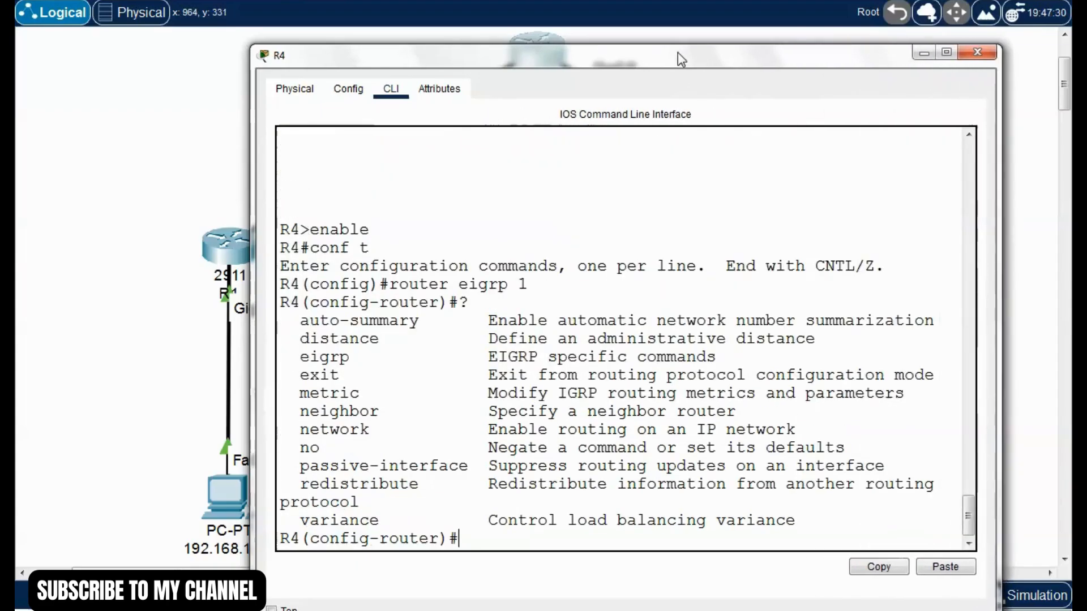
{"action": "left_click_drag", "start_coordinate": [679, 54], "coordinate": [615, 40]}
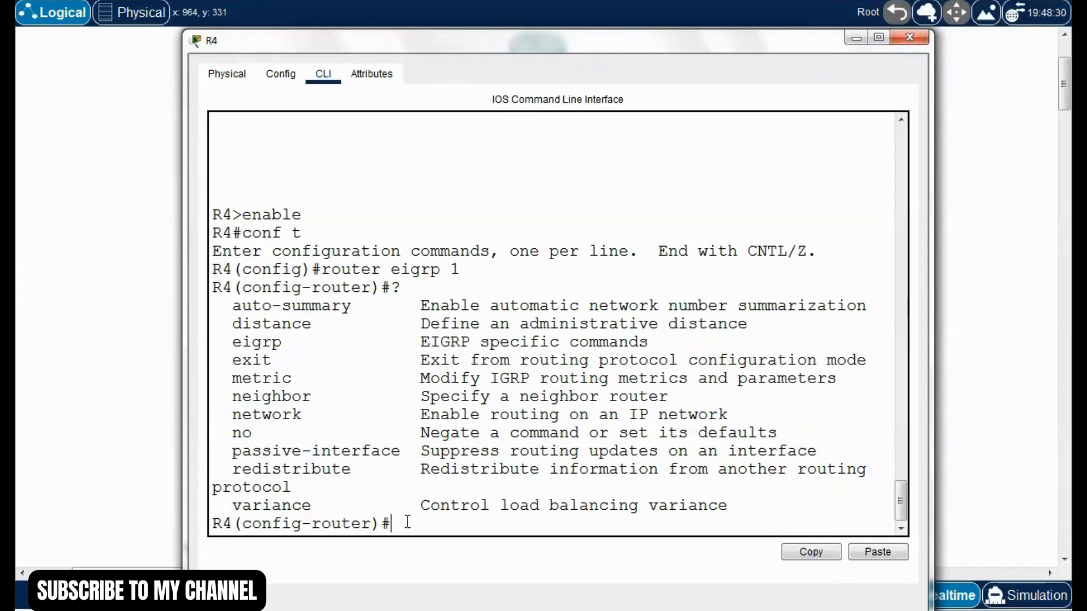
{"action": "type", "text": "no aut"}
{"action": "key", "text": "Tab"}
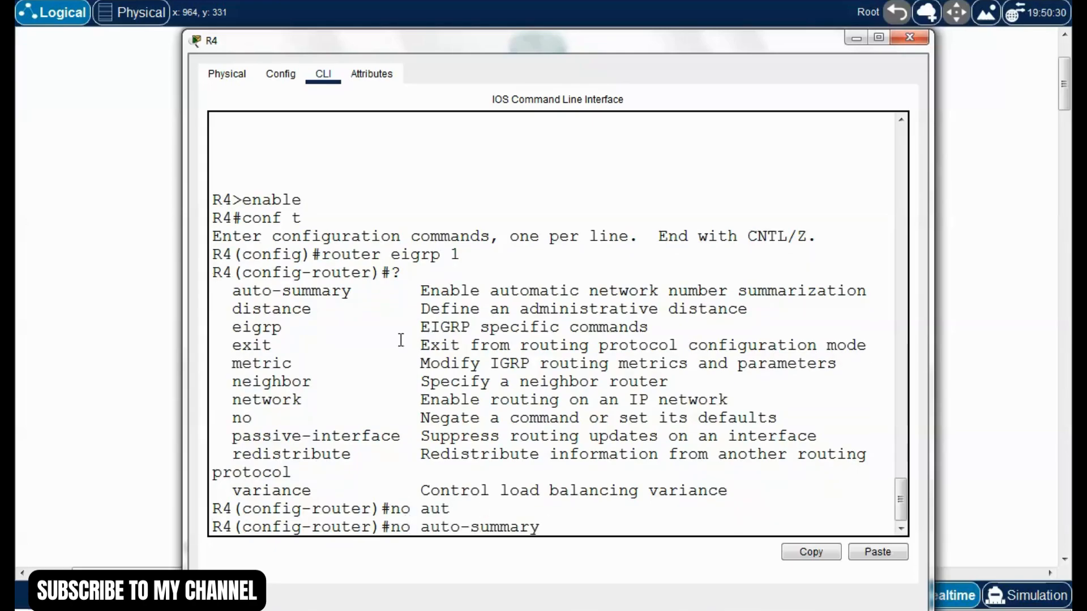
{"action": "key", "text": "Return"}
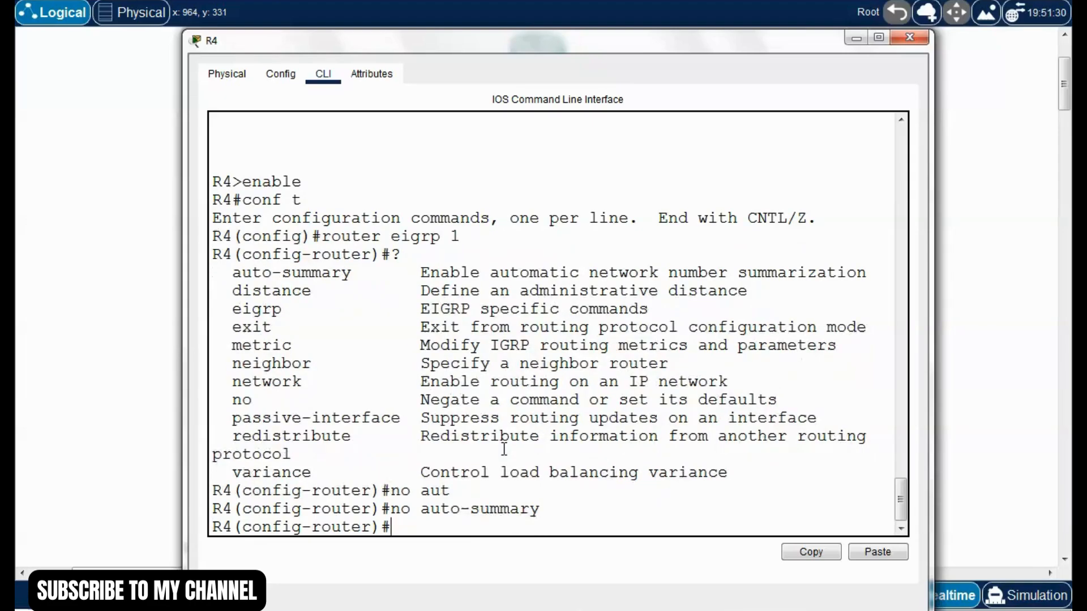
Set R4's EIGRP router ID to 4.4.4.4
{"action": "type", "text": "eigrp router-"}
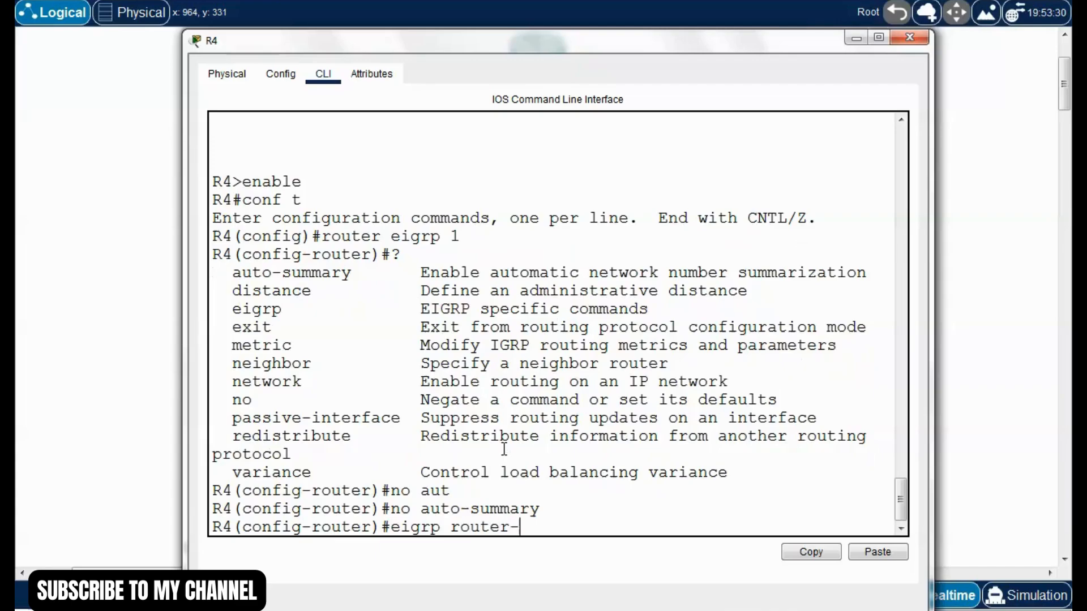
{"action": "type", "text": "id 4.4.4."}
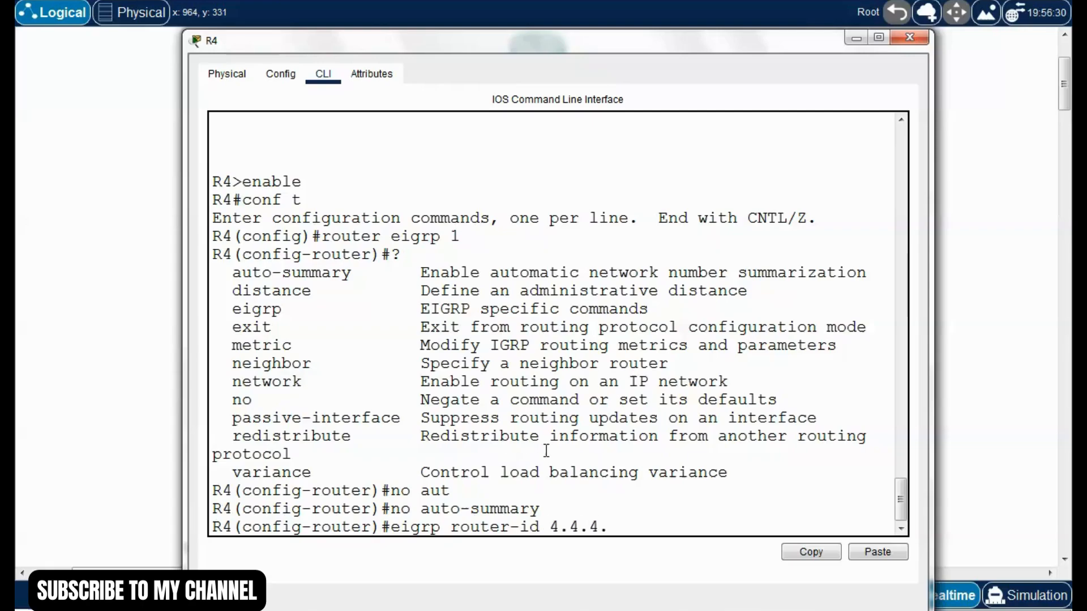
{"action": "type", "text": "4"}
{"action": "key", "text": "Return"}
Add network 192.168.1.32 with wildcard 0.0.0.7 to R4's EIGRP process
{"action": "type", "text": "ne"}
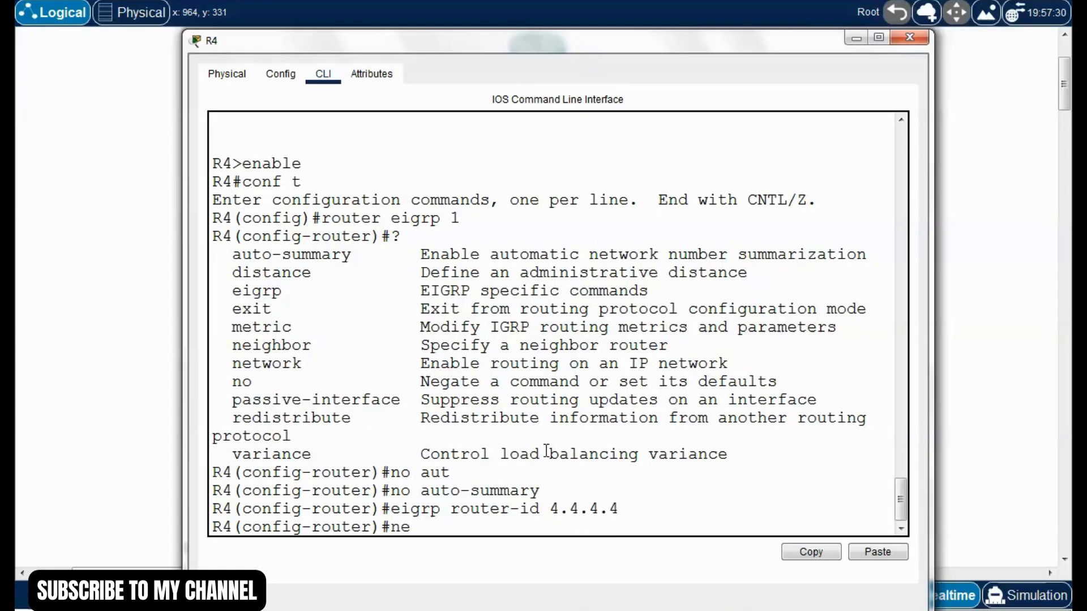
{"action": "type", "text": "twordk"}
{"action": "type", "text": "k"}
{"action": "type", "text": " 192.168.1.32"}
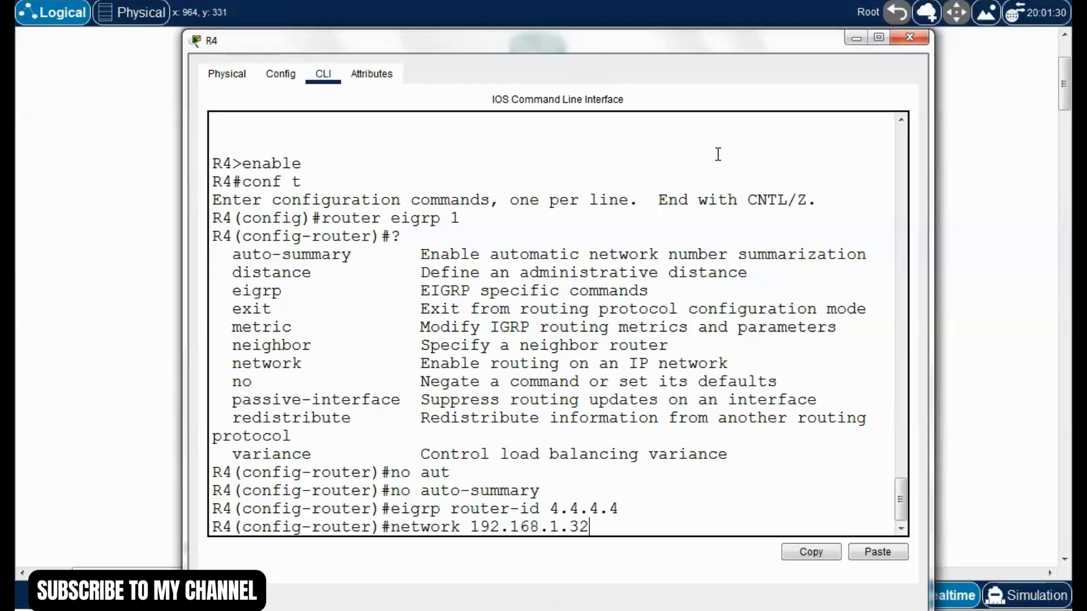
{"action": "type", "text": " 0.0.0.7"}
{"action": "key", "text": "Return"}
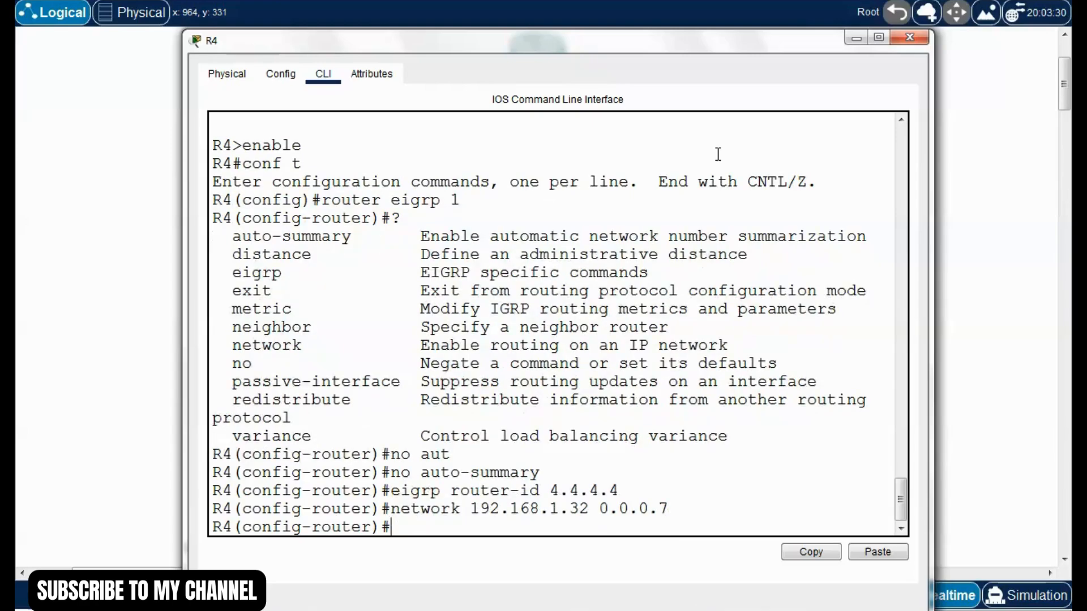
Add network 192.168.1.40 with wildcard 0.0.0.7 to R4's EIGRP process
{"action": "key", "text": "Up"}
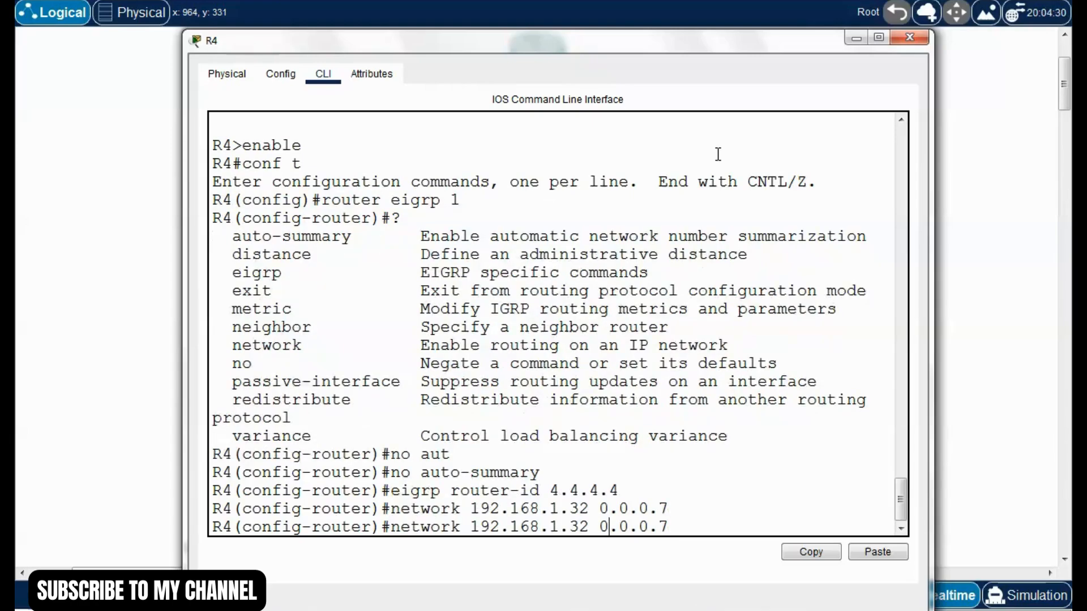
{"action": "key", "text": "Left"}
{"action": "key", "text": "BackSpace"}
{"action": "key", "text": "Delete"}
{"action": "type", "text": "40"}
{"action": "key", "text": "Return"}
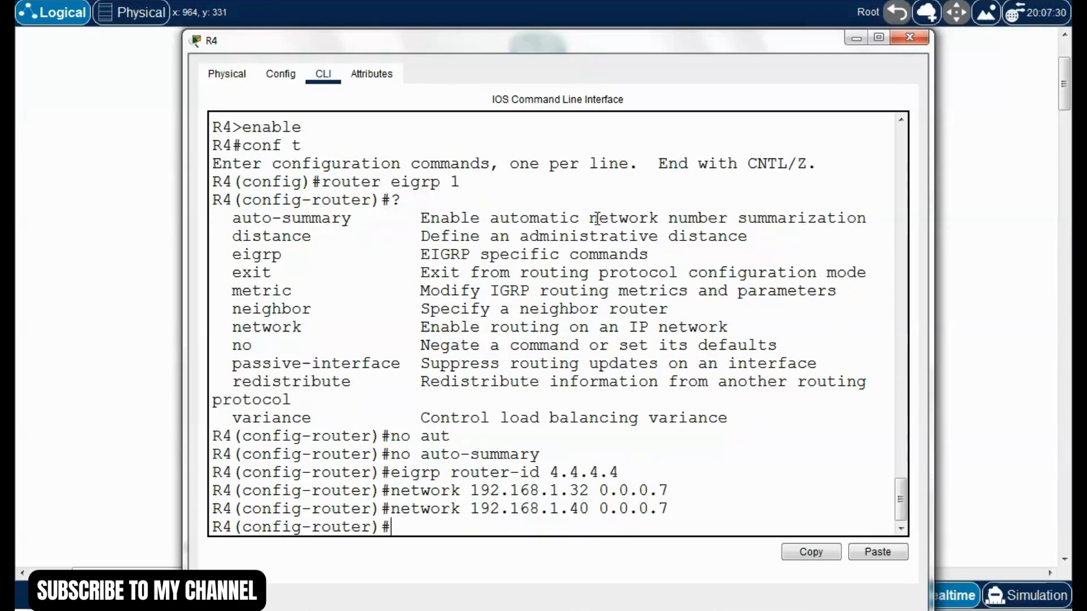
Check the passive-interface option in the command list, save R4's configuration and close its console
{"action": "mouse_move", "coordinate": [588, 48]}
{"action": "left_mouse_down"}
{"action": "mouse_move", "coordinate": [578, 542]}
{"action": "mouse_move", "coordinate": [592, 24]}
{"action": "mouse_move", "coordinate": [596, 38]}
{"action": "left_mouse_up"}
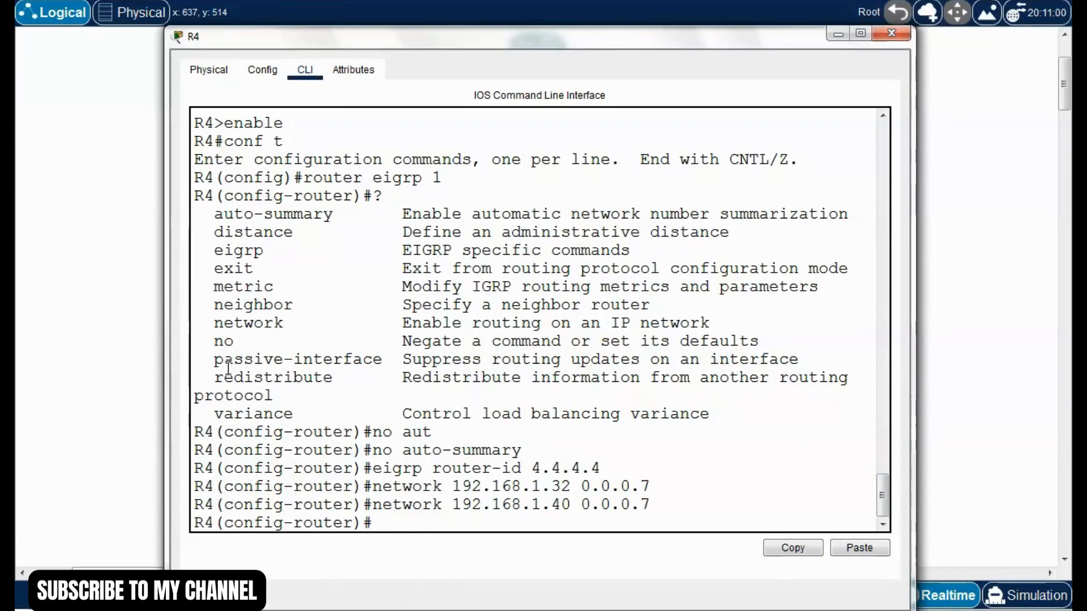
{"action": "left_click_drag", "start_coordinate": [215, 361], "coordinate": [363, 360]}
{"action": "left_click", "coordinate": [403, 520]}
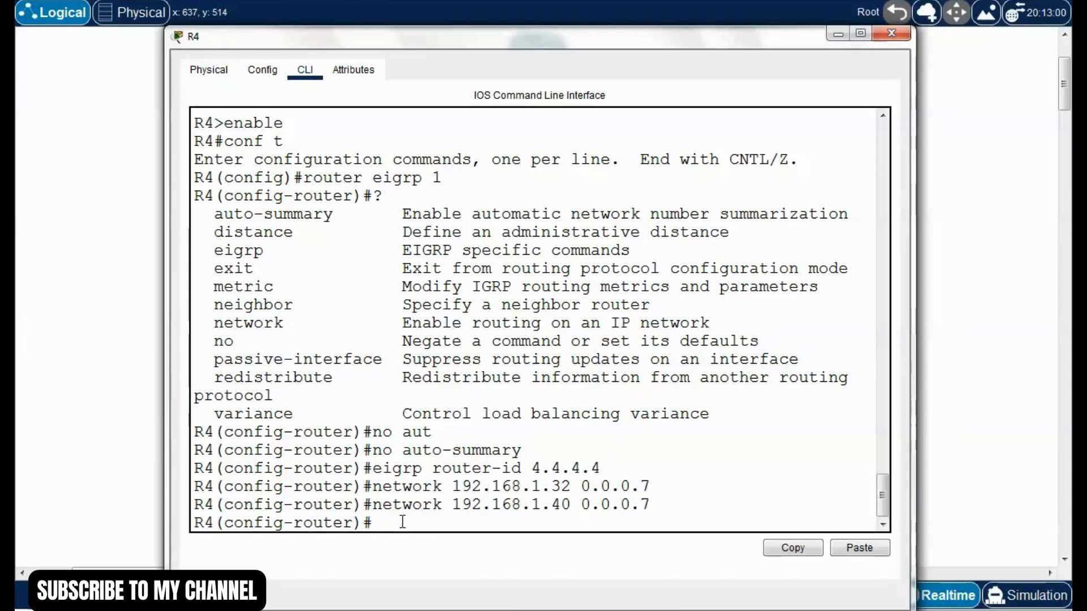
{"action": "key", "text": "ctrl+z"}
{"action": "type", "text": "write"}
{"action": "key", "text": "Return"}
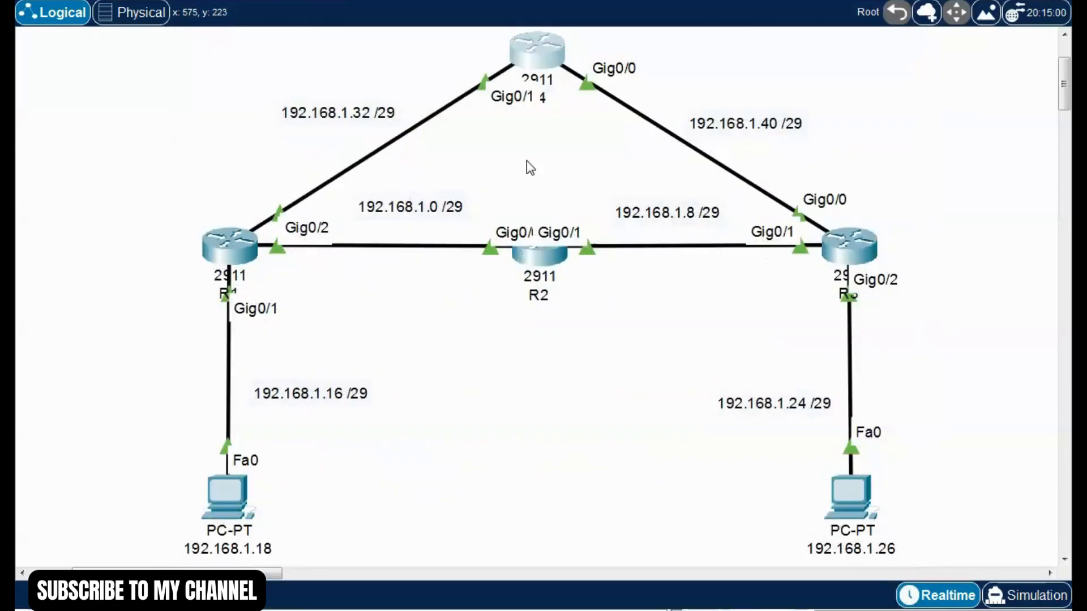
Examine on the topology the paths from R1 to the 192.168.1.24/29 network through R2 and through R4
{"action": "left_click_drag", "start_coordinate": [185, 214], "coordinate": [371, 338]}
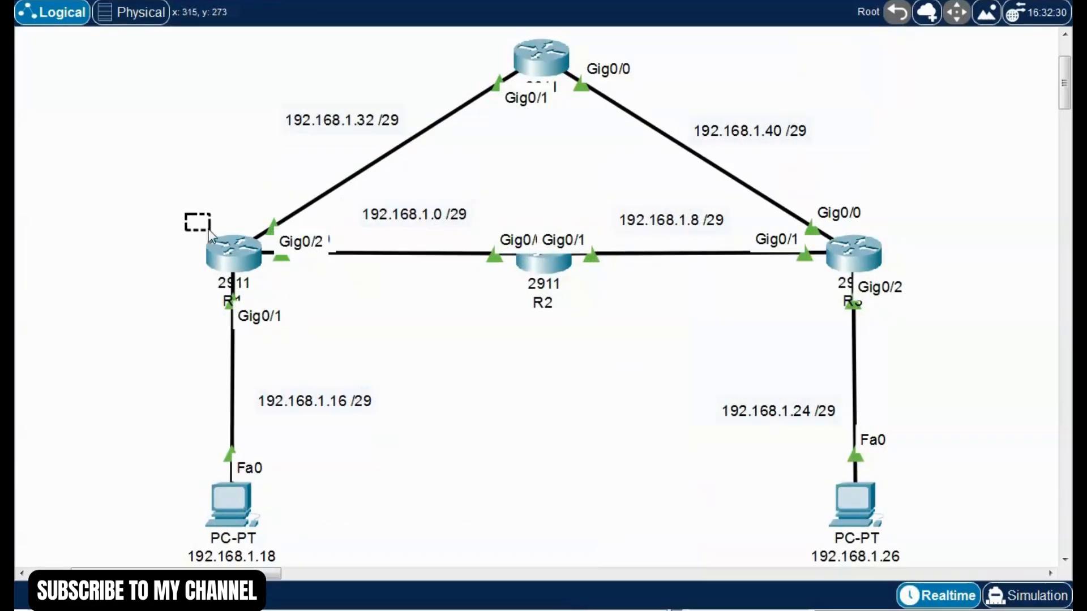
{"action": "left_click_drag", "start_coordinate": [687, 352], "coordinate": [909, 461]}
{"action": "left_click", "coordinate": [625, 409]}
{"action": "left_click_drag", "start_coordinate": [674, 351], "coordinate": [888, 443]}
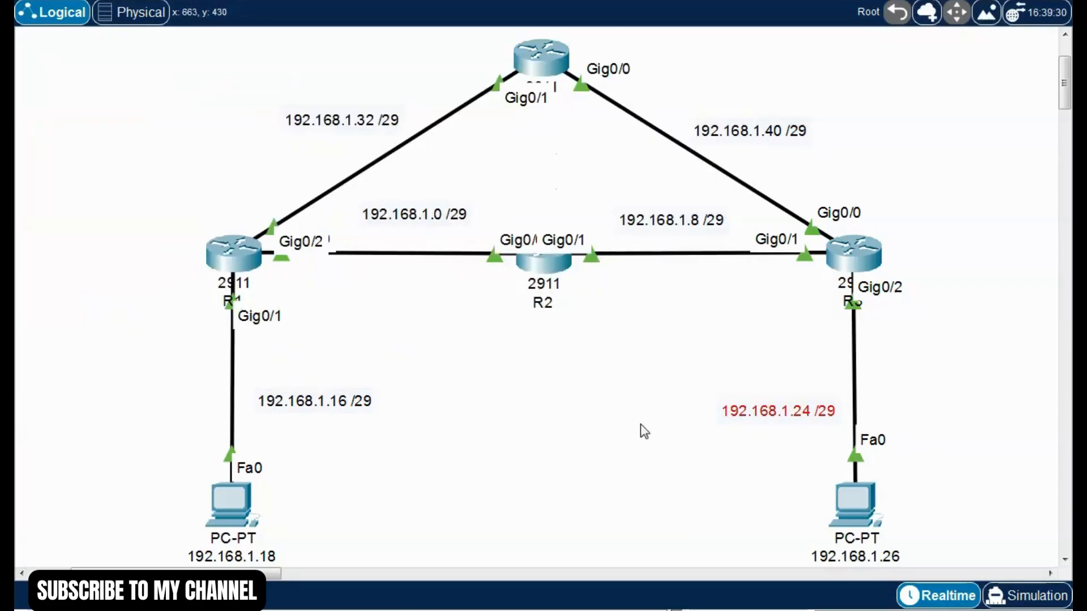
{"action": "left_click", "coordinate": [538, 388]}
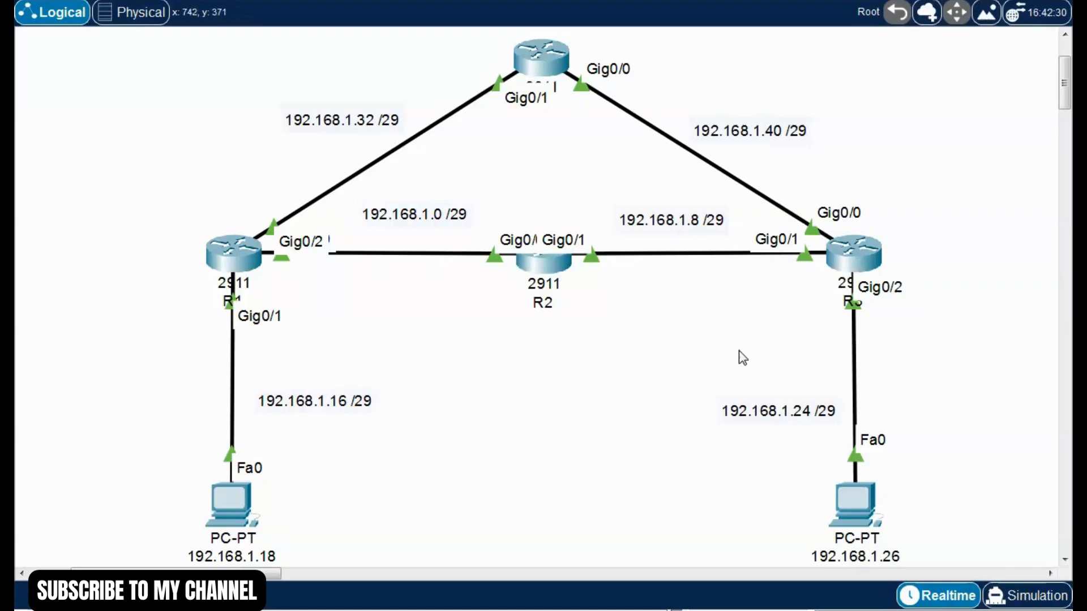
{"action": "left_click_drag", "start_coordinate": [707, 353], "coordinate": [878, 437]}
{"action": "left_click", "coordinate": [602, 383]}
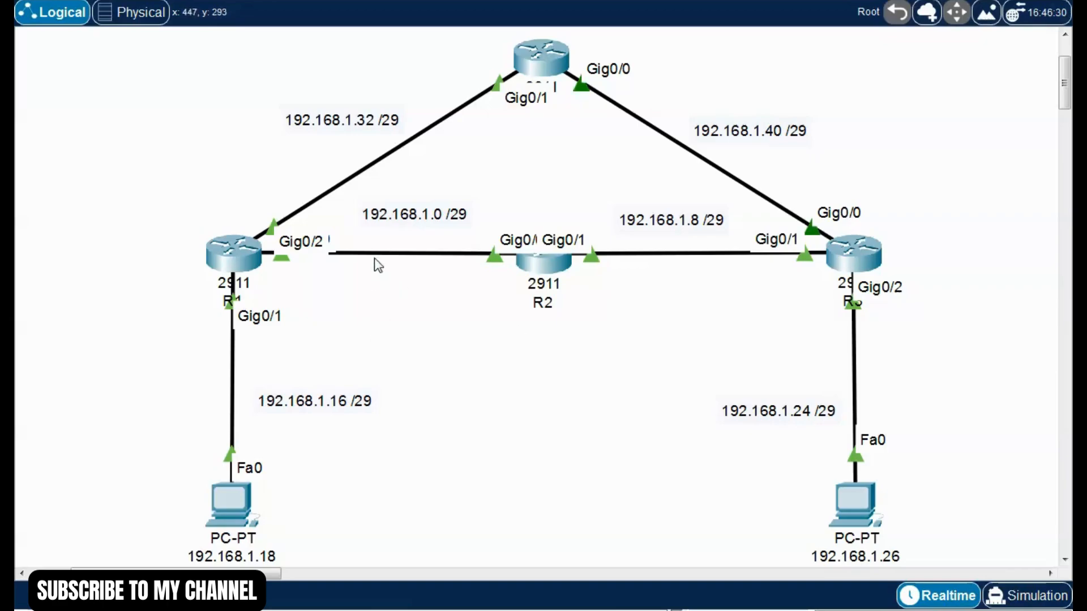
{"action": "left_click_drag", "start_coordinate": [338, 214], "coordinate": [657, 302]}
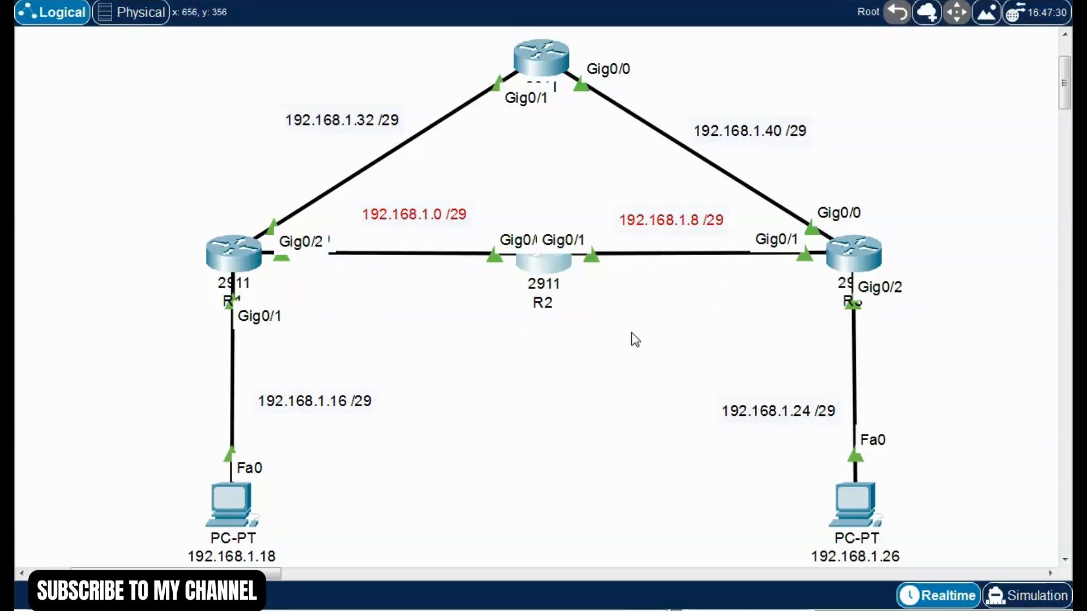
{"action": "left_click", "coordinate": [253, 114]}
{"action": "left_click_drag", "start_coordinate": [220, 64], "coordinate": [785, 154]}
{"action": "left_click", "coordinate": [622, 317]}
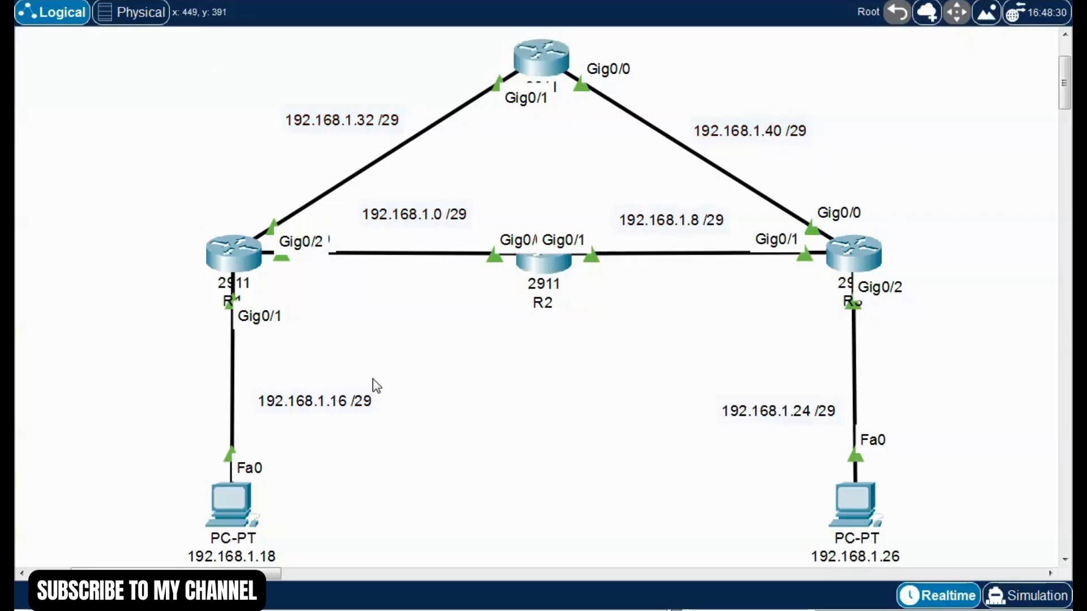
Open R1's console, enter privileged mode and display the EIGRP routes with show ip route eigrp
{"action": "left_click", "coordinate": [250, 261]}
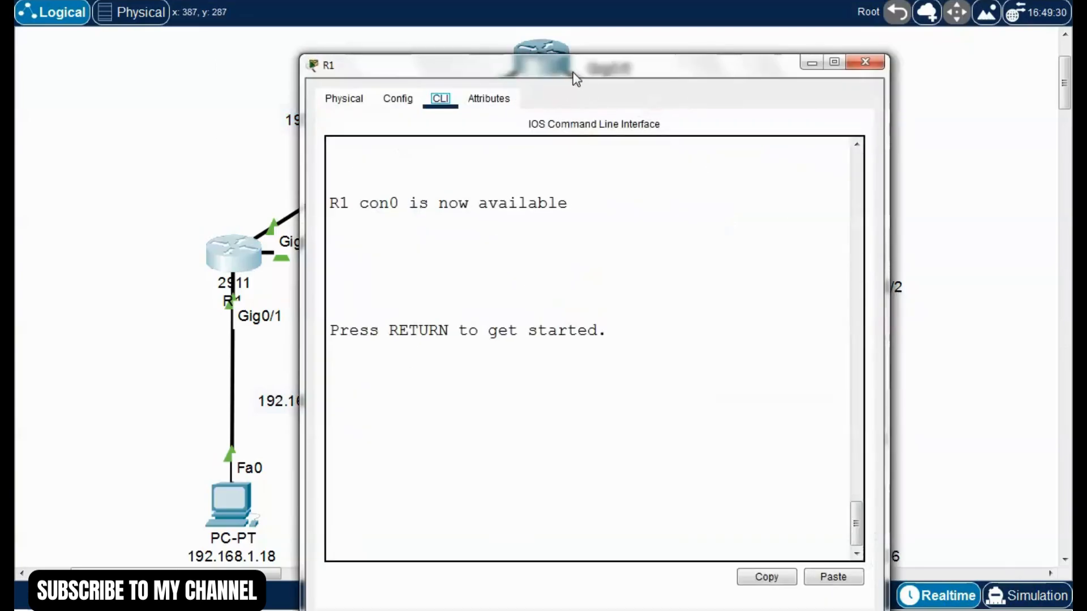
{"action": "left_click", "coordinate": [453, 348]}
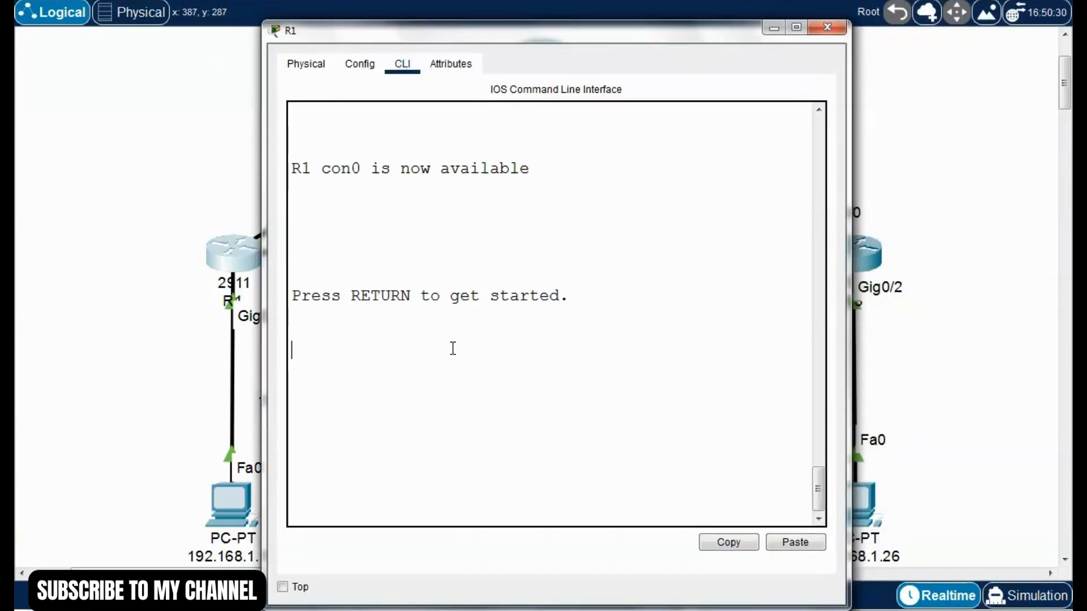
{"action": "key", "text": "Return"}
{"action": "type", "text": "enable"}
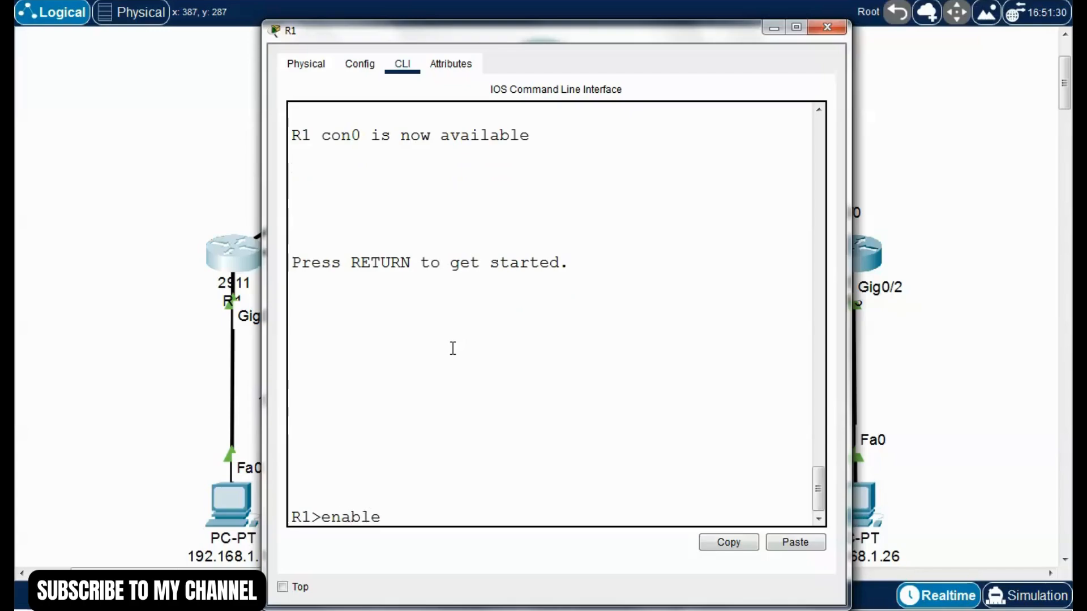
{"action": "key", "text": "Return"}
{"action": "type", "text": "sh"}
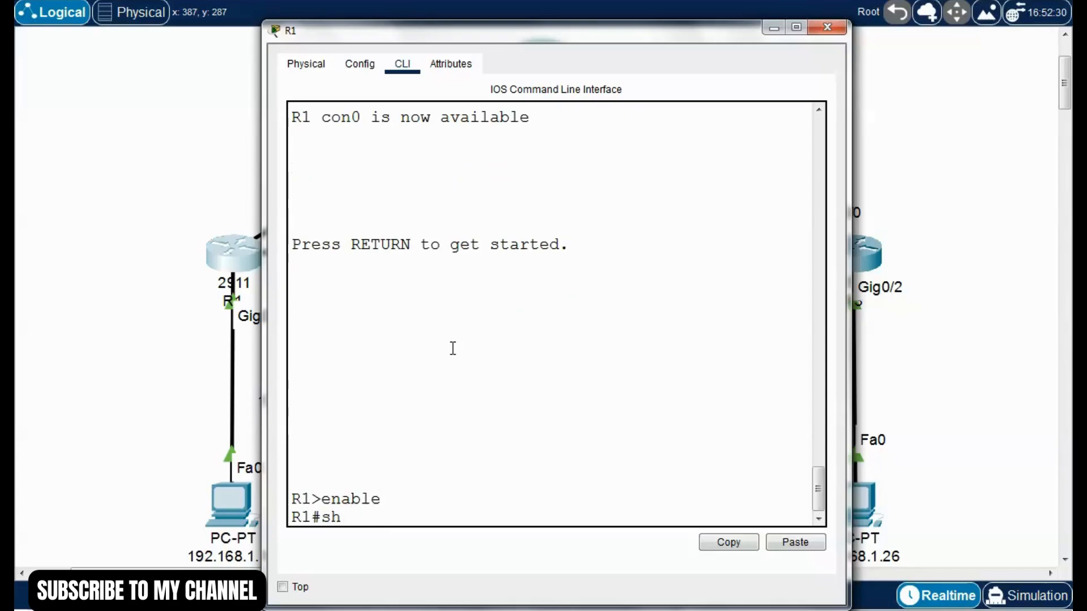
{"action": "type", "text": "ow ip route"}
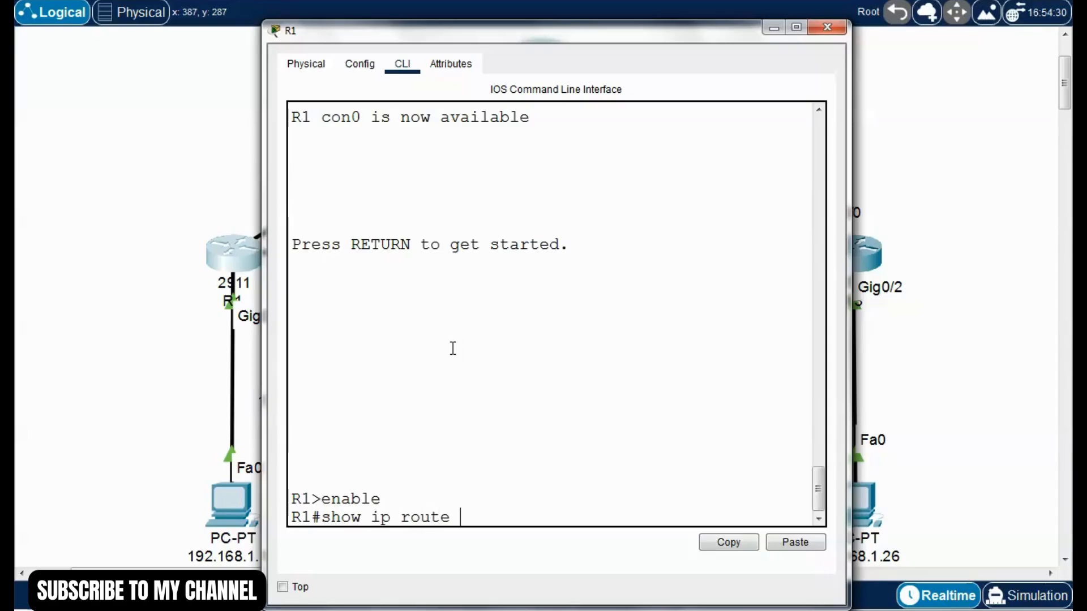
{"action": "type", "text": " eigrp"}
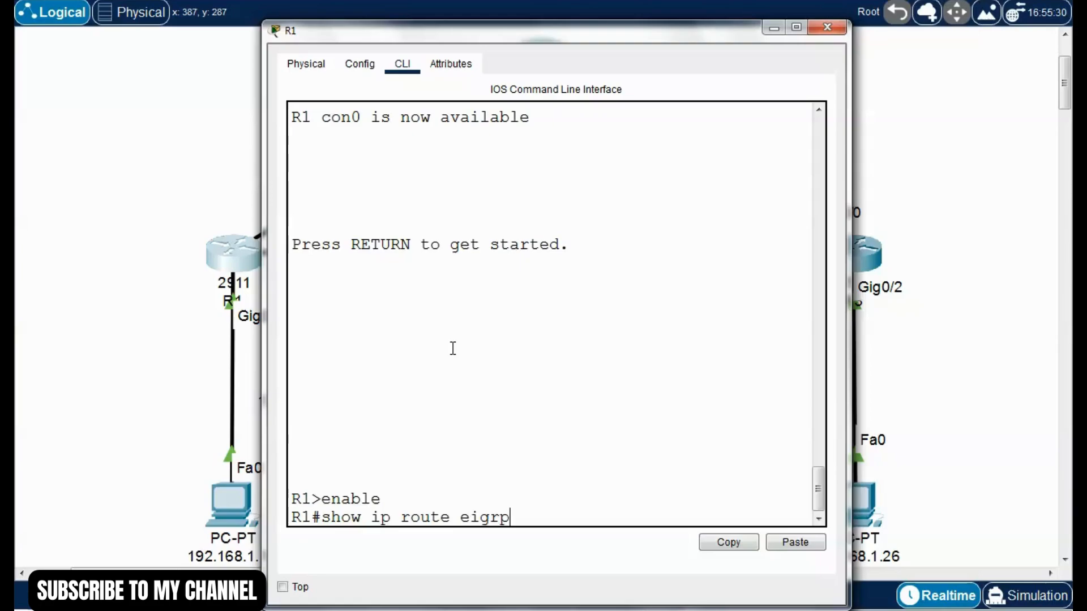
{"action": "key", "text": "Return"}
Widen R1's console window so that each route entry fits on a single line
{"action": "left_click_drag", "start_coordinate": [617, 34], "coordinate": [530, 27]}
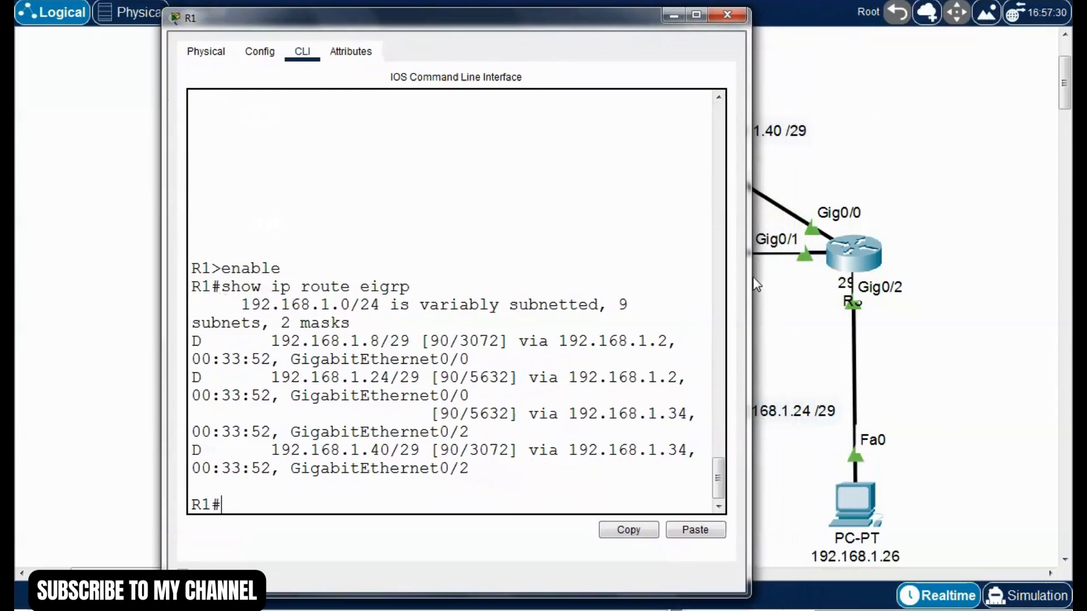
{"action": "left_click_drag", "start_coordinate": [753, 277], "coordinate": [992, 306]}
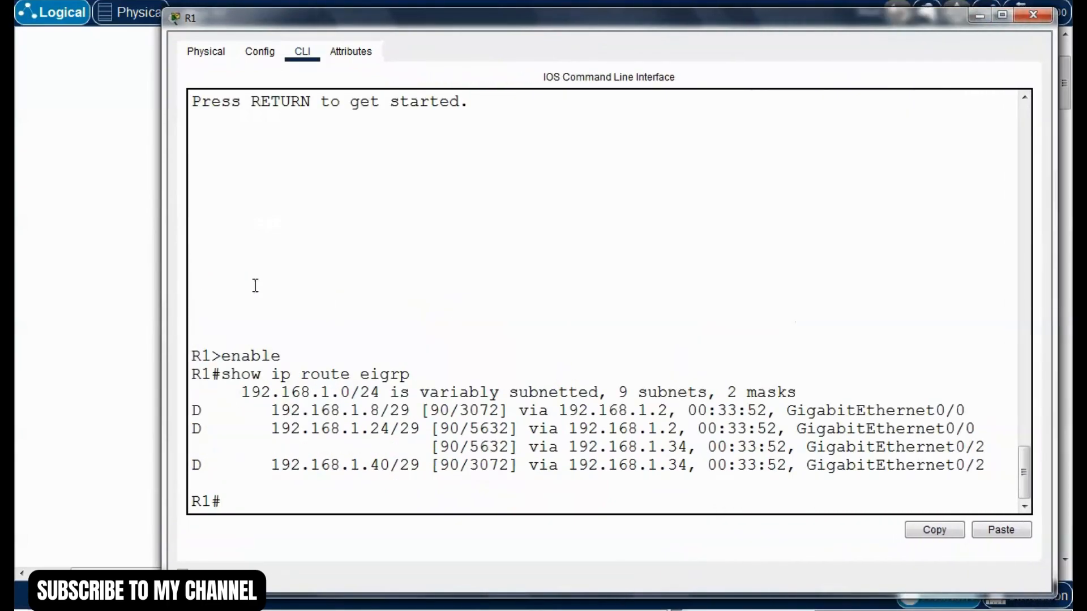
{"action": "left_click_drag", "start_coordinate": [165, 266], "coordinate": [149, 266]}
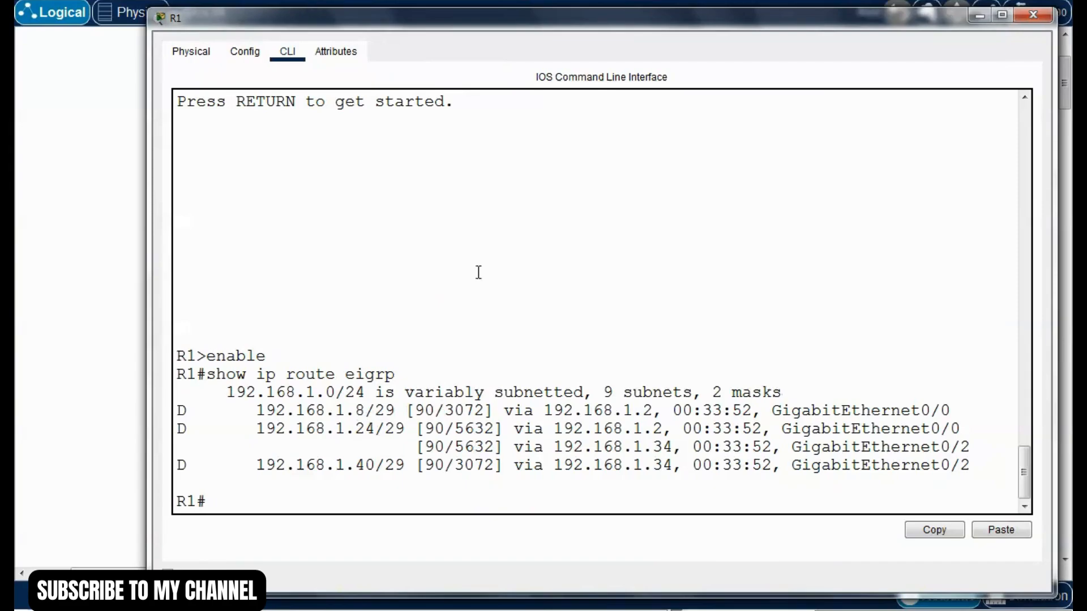
{"action": "left_click_drag", "start_coordinate": [565, 15], "coordinate": [542, 18]}
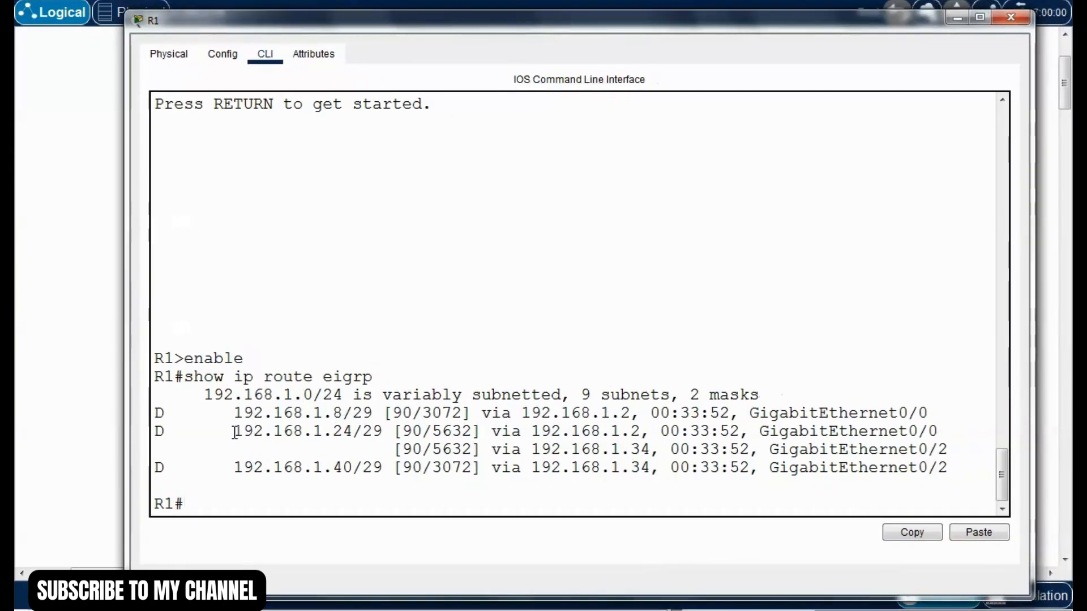
Examine the two routes to 192.168.1.24/29, via 192.168.1.2 and via 192.168.1.34
{"action": "left_click_drag", "start_coordinate": [235, 433], "coordinate": [381, 433]}
{"action": "left_click", "coordinate": [344, 432]}
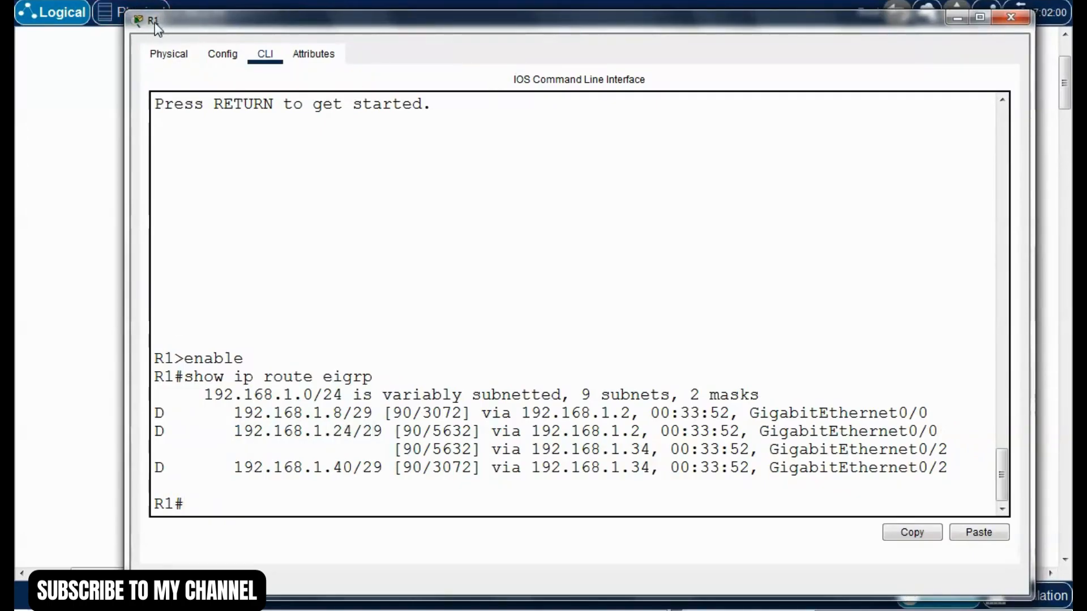
{"action": "left_click_drag", "start_coordinate": [236, 435], "coordinate": [372, 435]}
{"action": "left_click_drag", "start_coordinate": [393, 431], "coordinate": [967, 431]}
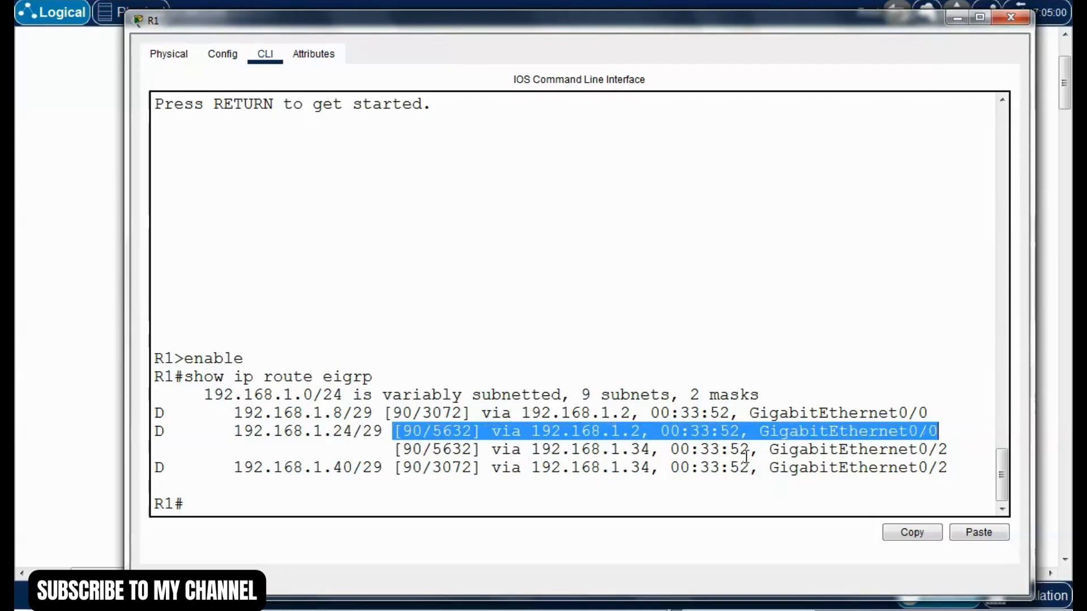
{"action": "left_click", "coordinate": [746, 457]}
{"action": "left_click_drag", "start_coordinate": [399, 431], "coordinate": [951, 432]}
{"action": "left_click", "coordinate": [690, 451]}
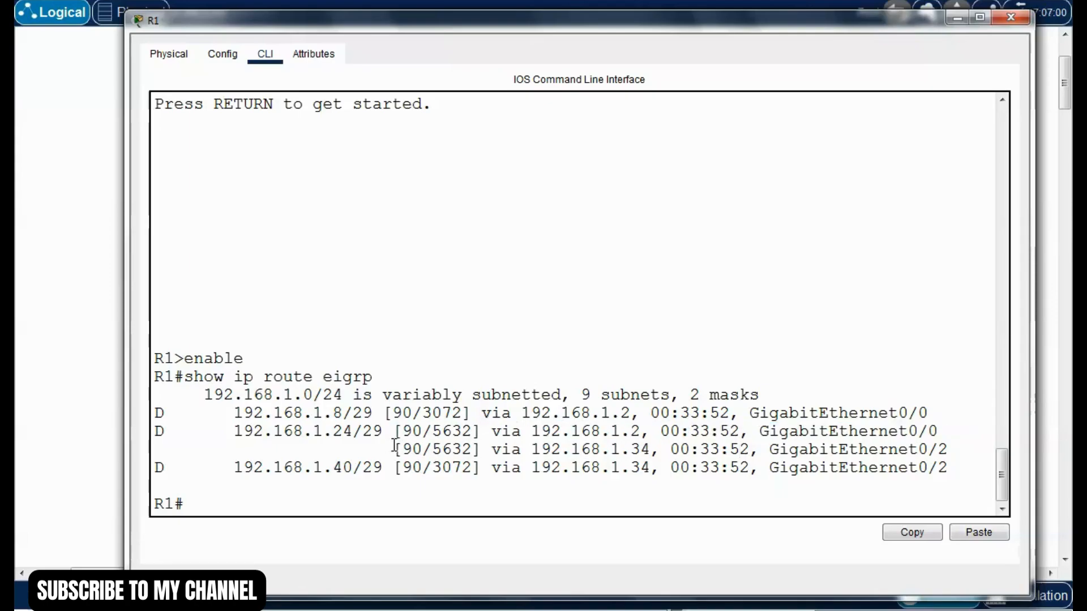
{"action": "left_click_drag", "start_coordinate": [394, 449], "coordinate": [949, 450]}
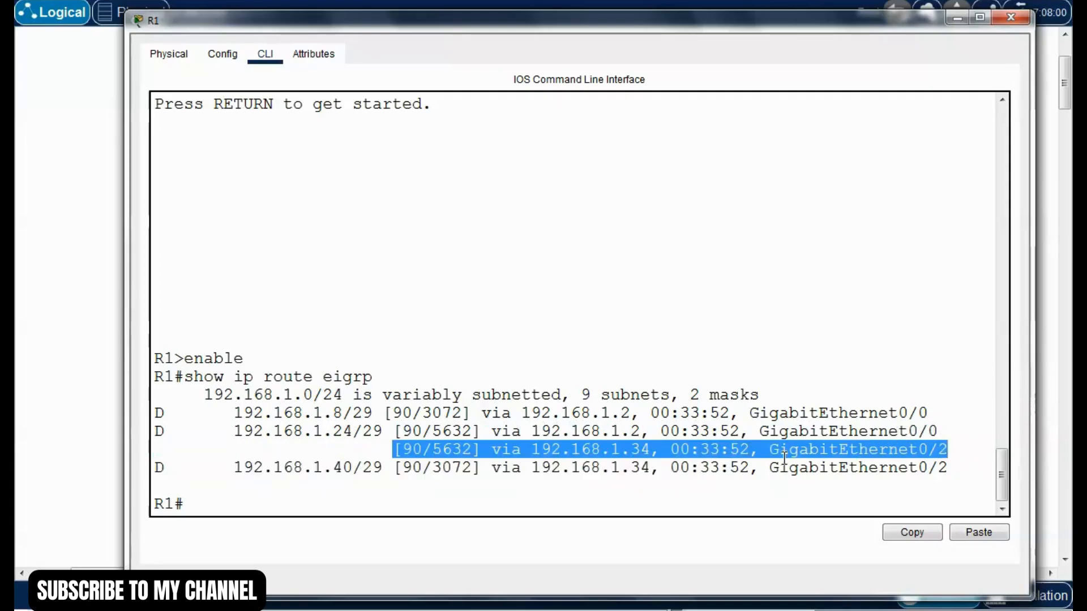
{"action": "left_click", "coordinate": [710, 450]}
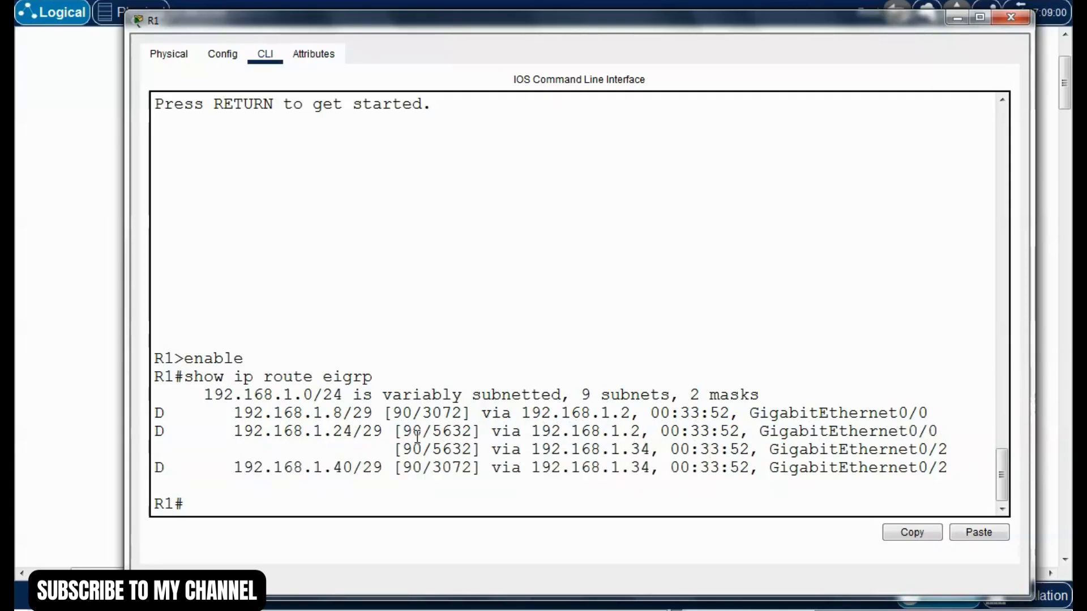
Compare the administrative distance and metric of both routes to 192.168.1.24/29 and check their paths on the topology
{"action": "left_click_drag", "start_coordinate": [395, 431], "coordinate": [655, 431]}
{"action": "left_click", "coordinate": [581, 450]}
{"action": "left_click_drag", "start_coordinate": [394, 450], "coordinate": [900, 451]}
{"action": "left_click", "coordinate": [664, 463]}
{"action": "mouse_move", "coordinate": [422, 433]}
{"action": "left_mouse_down"}
{"action": "mouse_move", "coordinate": [402, 433]}
{"action": "mouse_move", "coordinate": [403, 451]}
{"action": "mouse_move", "coordinate": [402, 432]}
{"action": "left_mouse_up"}
{"action": "left_click", "coordinate": [439, 447]}
{"action": "left_click_drag", "start_coordinate": [437, 433], "coordinate": [479, 432]}
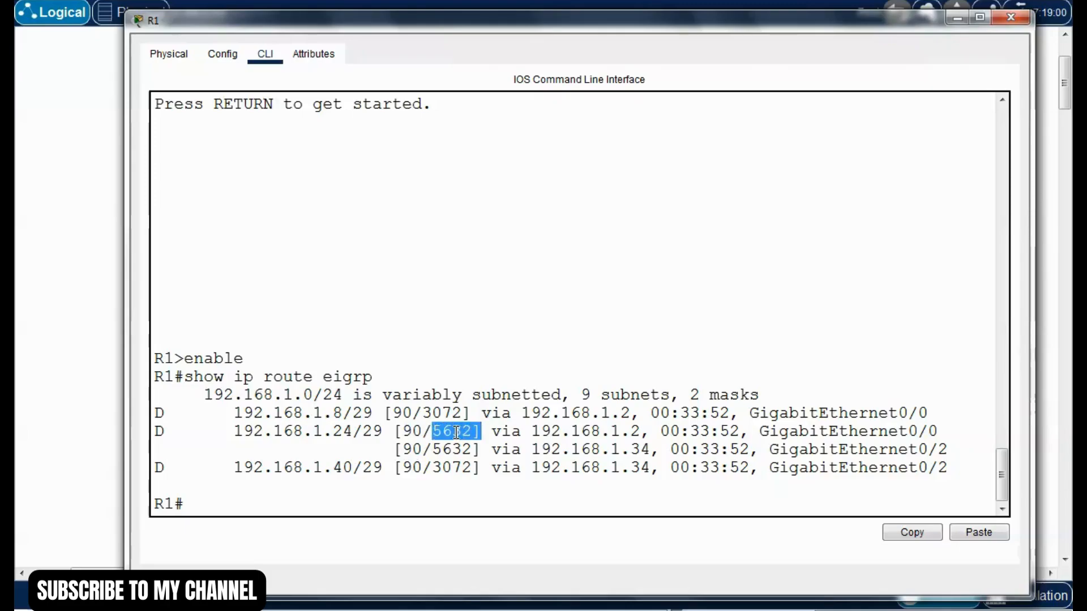
{"action": "left_click", "coordinate": [442, 450]}
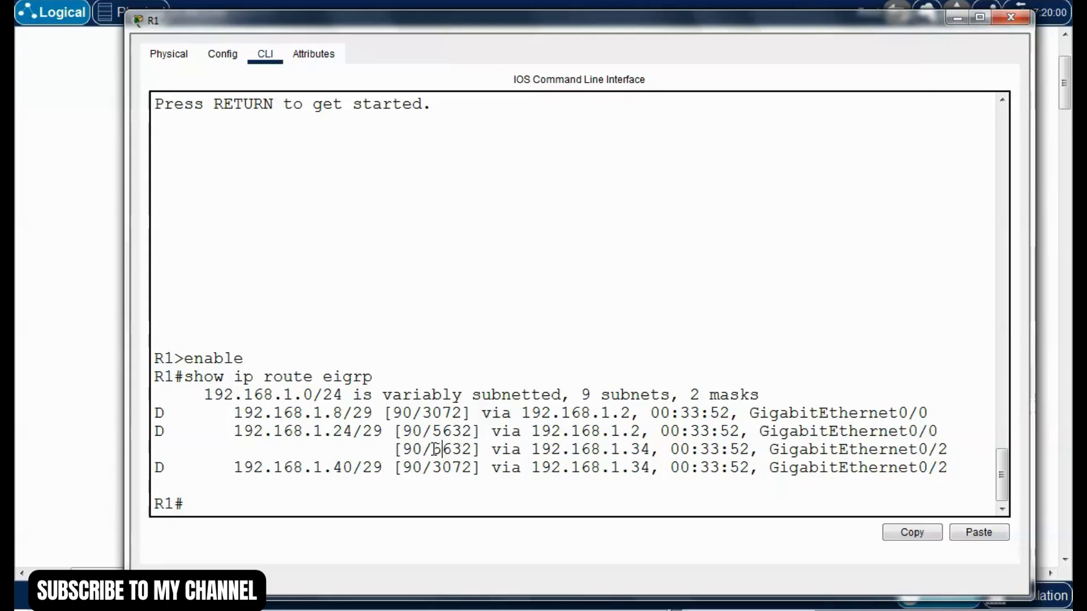
{"action": "left_click_drag", "start_coordinate": [434, 450], "coordinate": [474, 450]}
{"action": "left_click", "coordinate": [461, 451]}
{"action": "left_click_drag", "start_coordinate": [643, 32], "coordinate": [644, 388]}
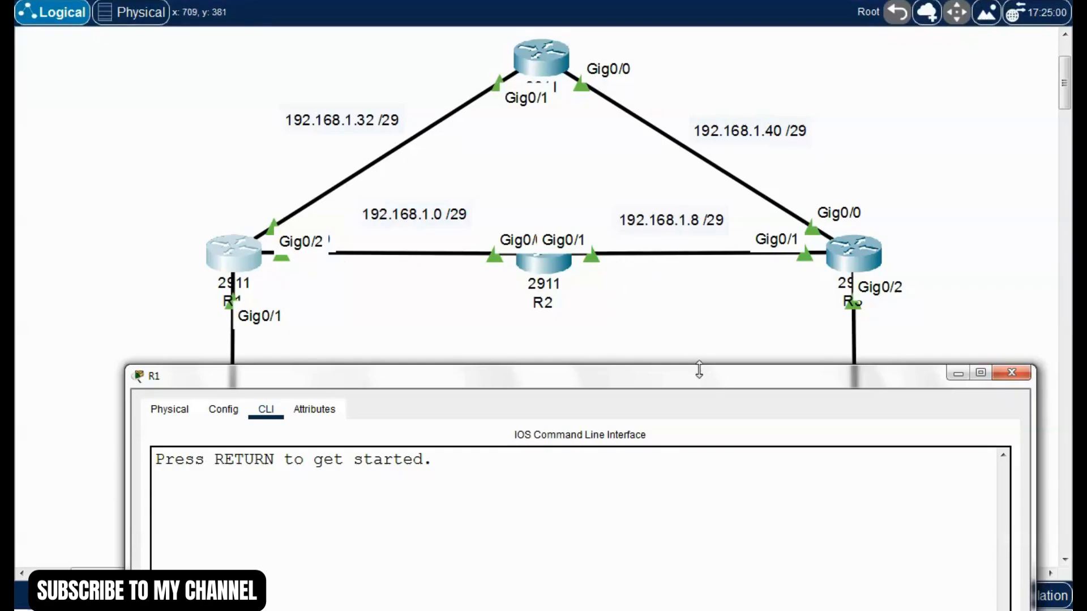
{"action": "left_click_drag", "start_coordinate": [706, 375], "coordinate": [696, 44]}
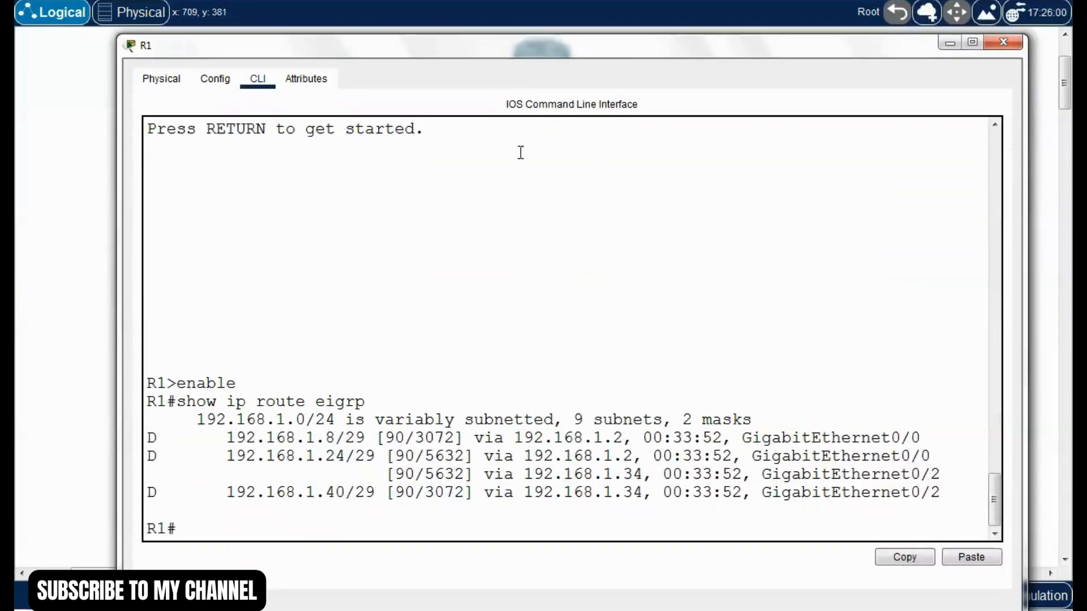
{"action": "left_click_drag", "start_coordinate": [621, 49], "coordinate": [610, 31]}
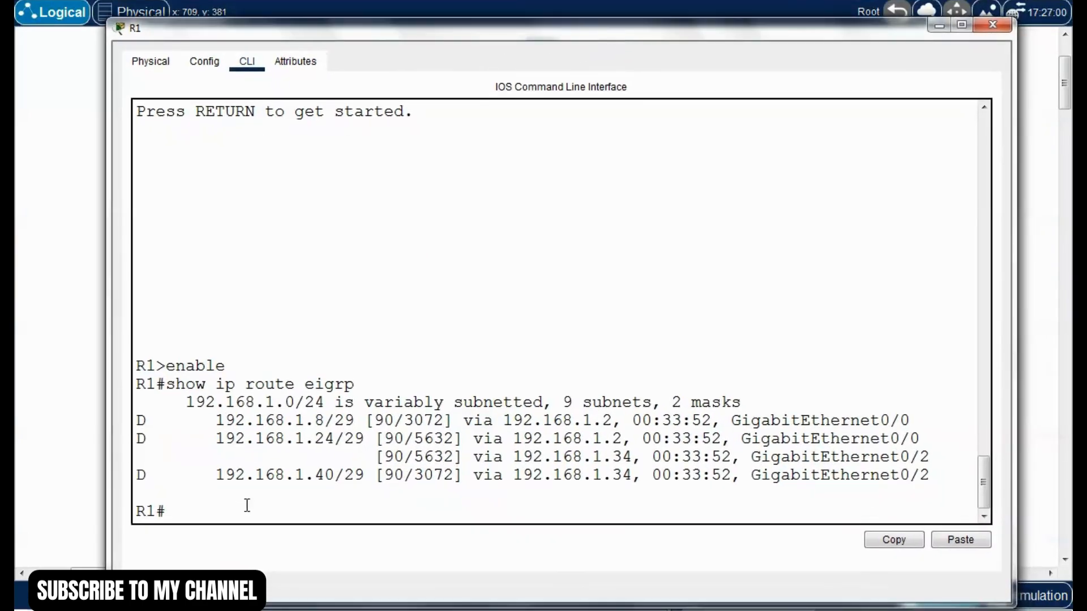
List the available options of the show ip eigrp command on R1 with the ? help
{"action": "type", "text": "show eigrp"}
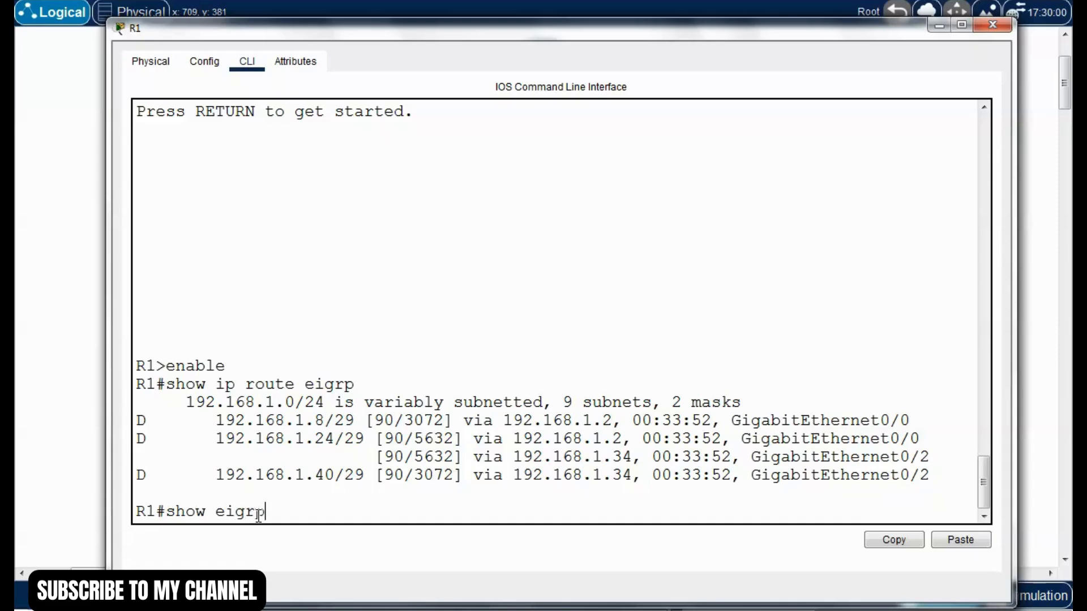
{"action": "key", "text": "BackSpace"}
{"action": "key", "text": "BackSpace"}
{"action": "key", "text": "BackSpace"}
{"action": "key", "text": "BackSpace"}
{"action": "key", "text": "BackSpace"}
{"action": "type", "text": "ip eigrp"}
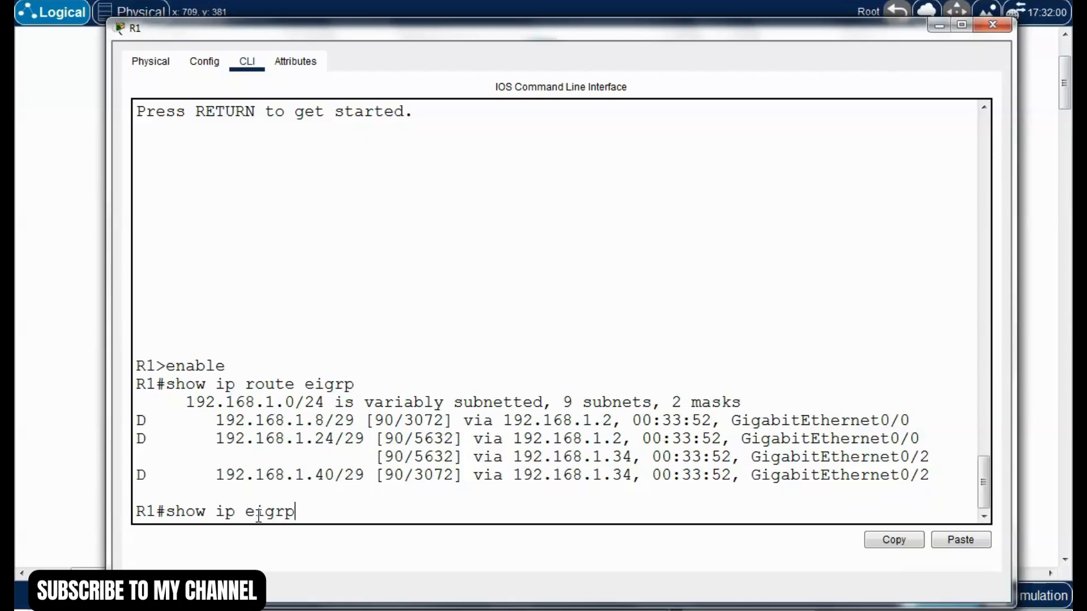
{"action": "type", "text": " ?"}
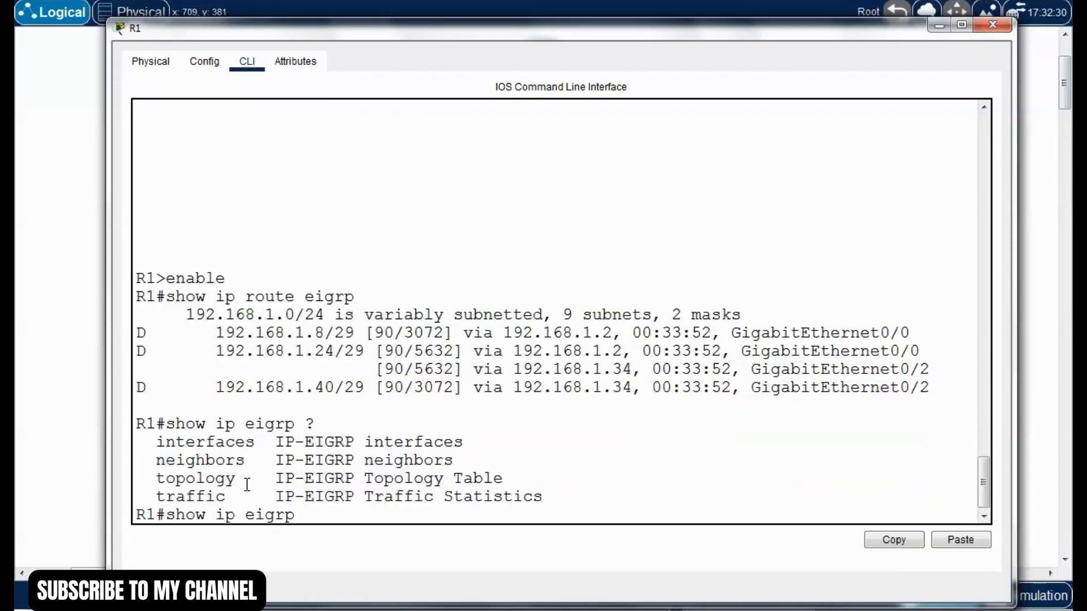
Display R1's EIGRP neighbor table with show ip eigrp neighbors
{"action": "left_click_drag", "start_coordinate": [155, 461], "coordinate": [249, 453]}
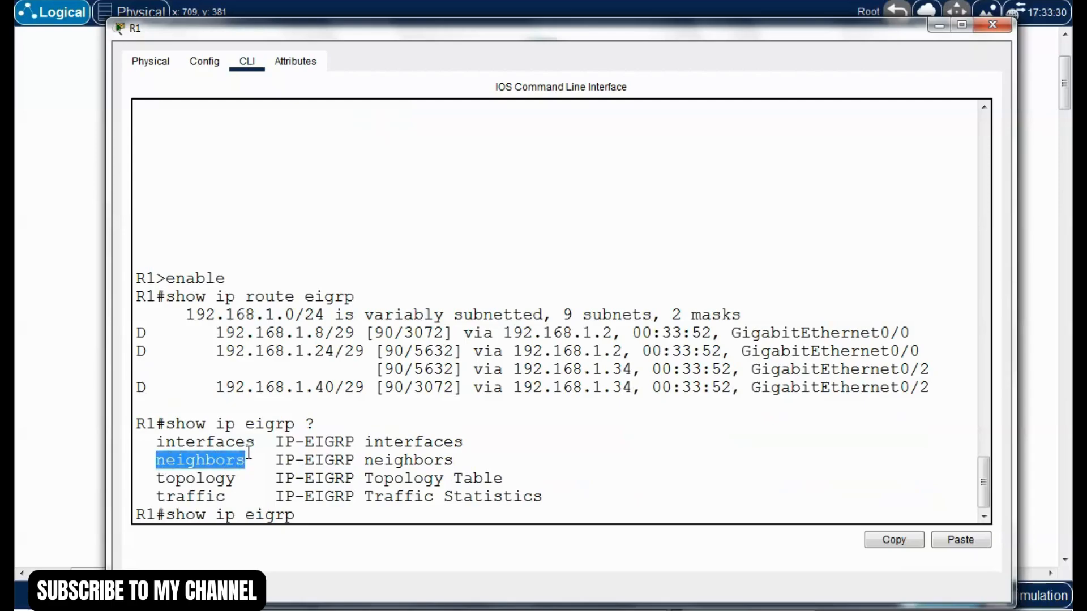
{"action": "left_click", "coordinate": [314, 516]}
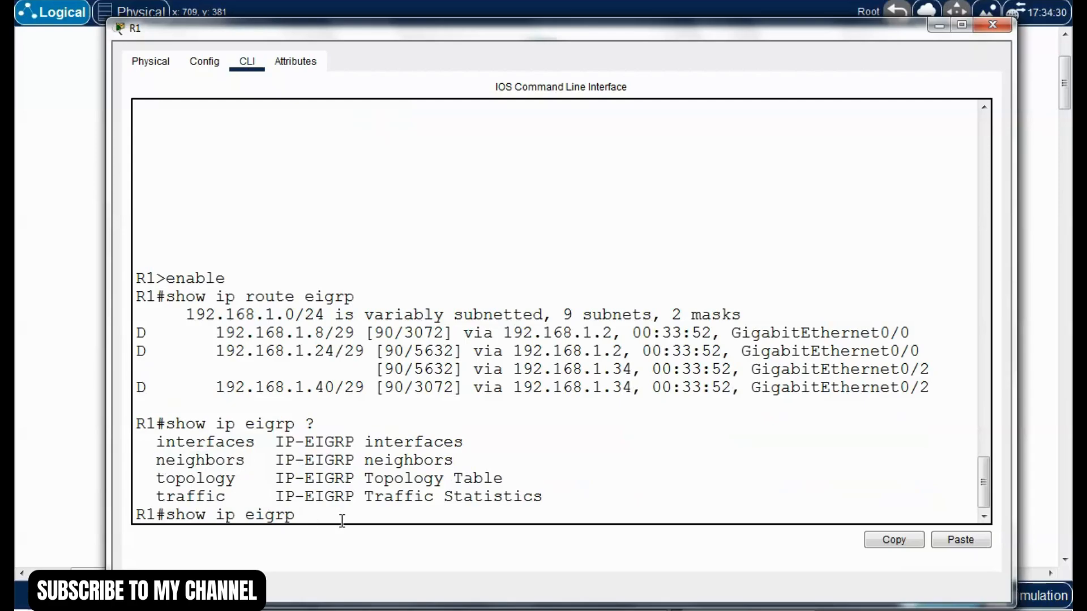
{"action": "type", "text": "neighbors"}
{"action": "key", "text": "Return"}
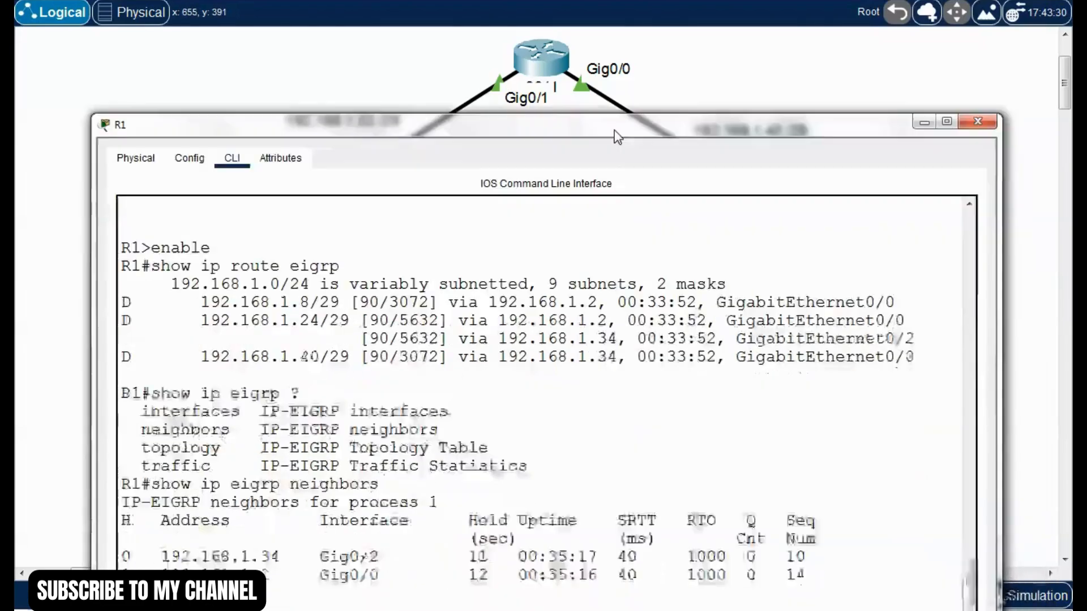
Match the neighbor addresses 192.168.1.34 and 192.168.1.2 in R1's neighbor table with the routers on the topology
{"action": "left_click_drag", "start_coordinate": [609, 131], "coordinate": [636, 61]}
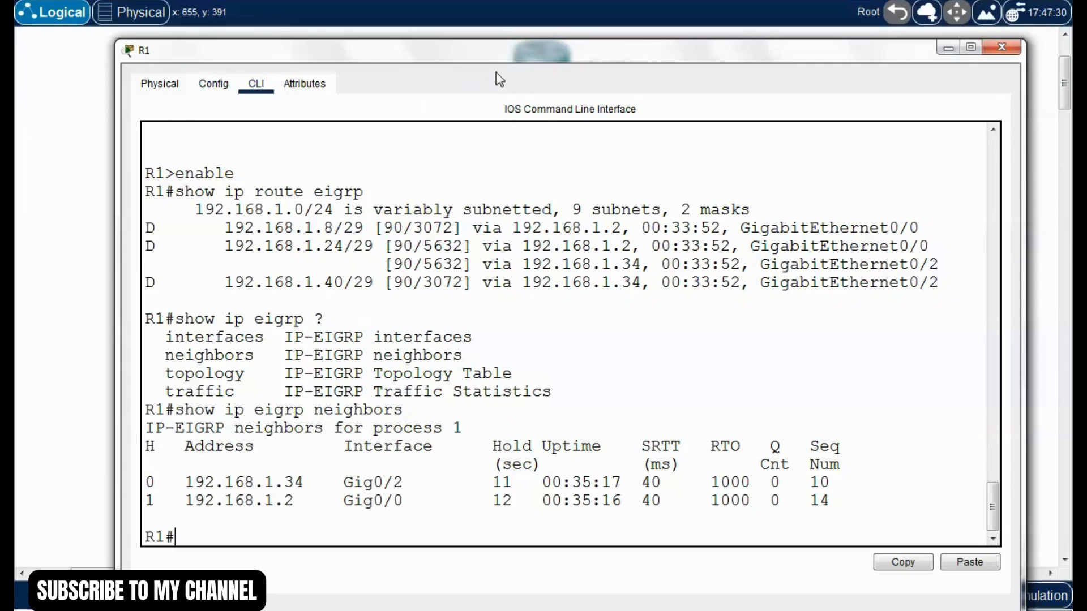
{"action": "left_click_drag", "start_coordinate": [510, 51], "coordinate": [538, 264]}
{"action": "left_click_drag", "start_coordinate": [408, 271], "coordinate": [420, 296]}
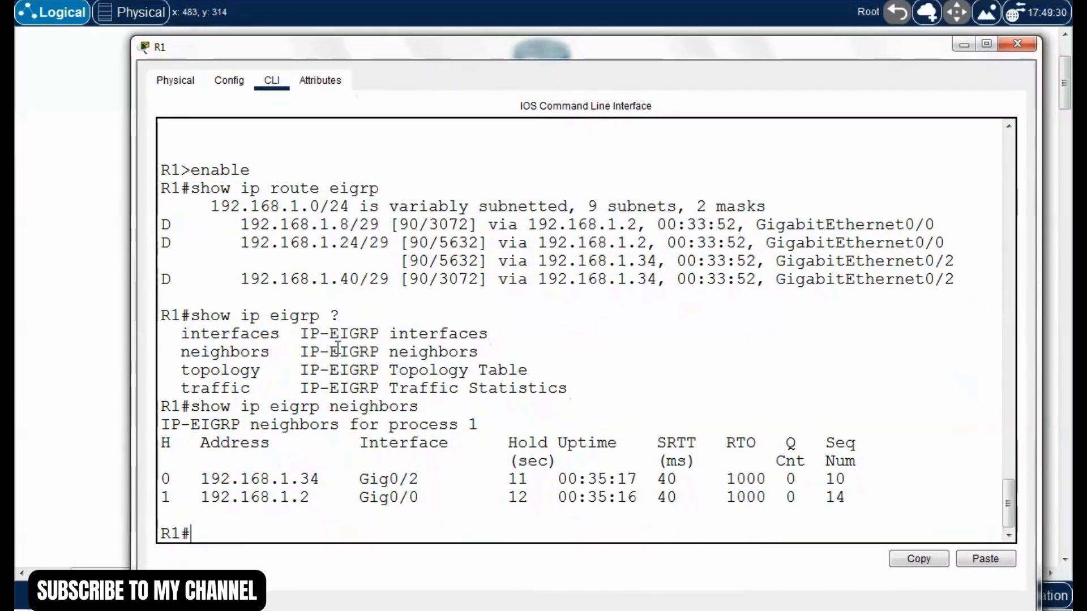
{"action": "left_click_drag", "start_coordinate": [205, 475], "coordinate": [332, 479]}
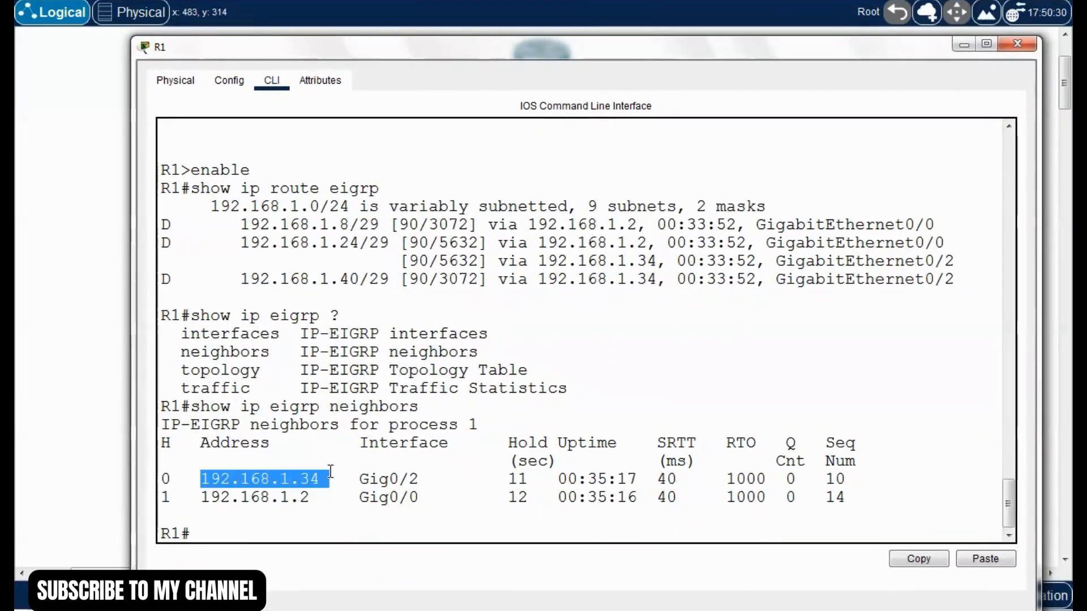
{"action": "left_click", "coordinate": [290, 479]}
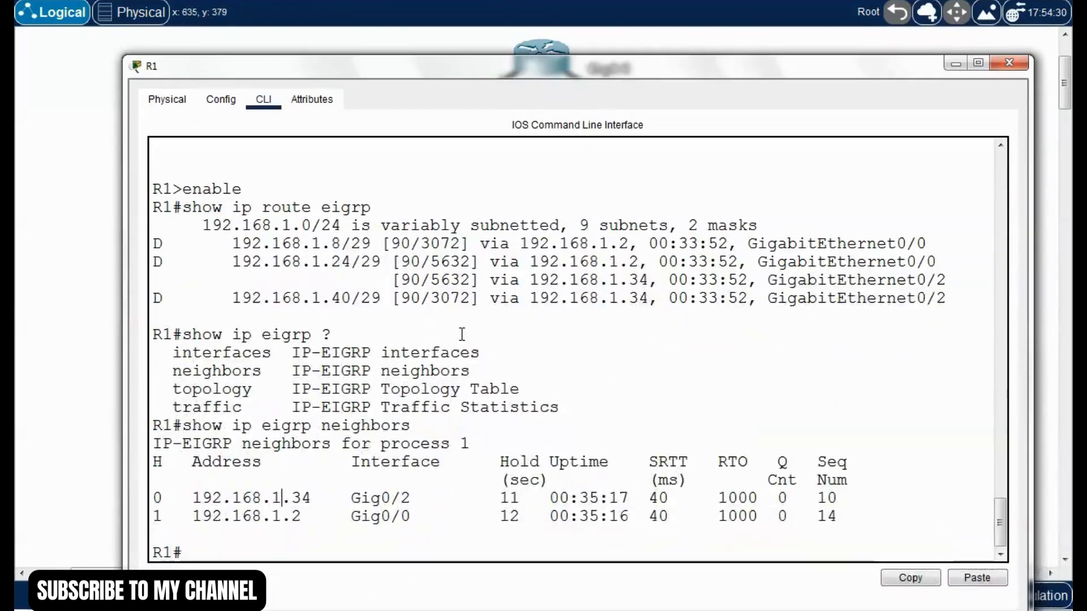
{"action": "left_click_drag", "start_coordinate": [272, 516], "coordinate": [301, 517]}
{"action": "left_click_drag", "start_coordinate": [608, 89], "coordinate": [620, 395]}
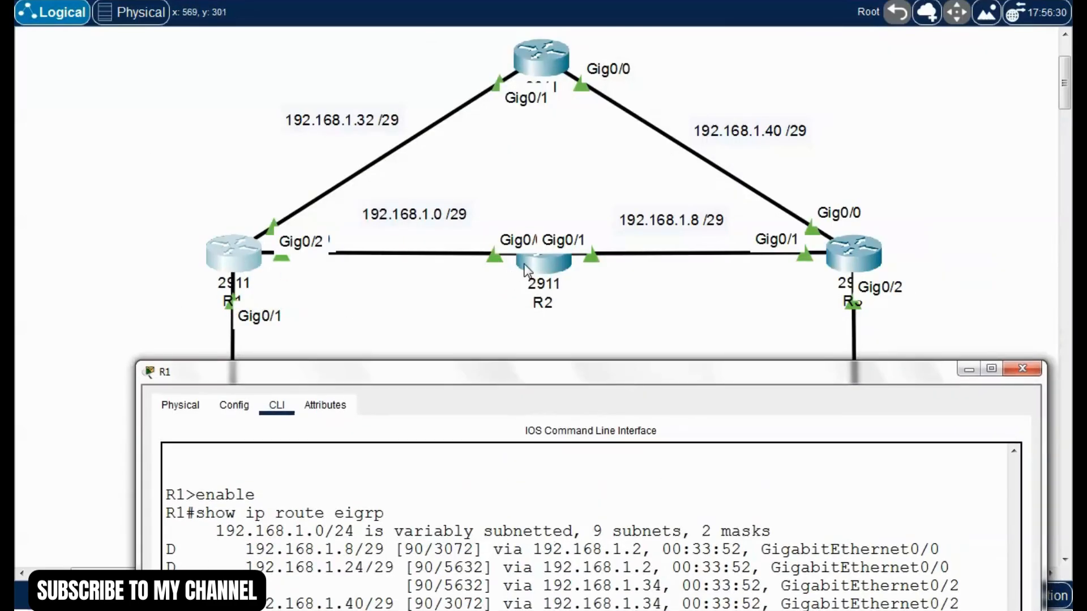
{"action": "left_click_drag", "start_coordinate": [626, 367], "coordinate": [616, 47]}
{"action": "left_click", "coordinate": [235, 528]}
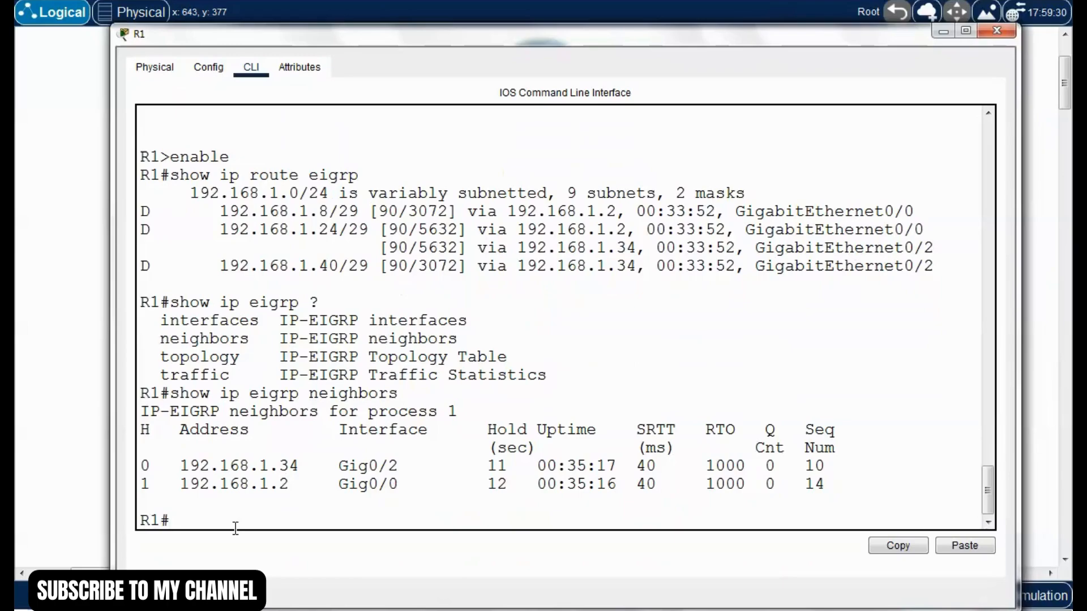
{"action": "left_click_drag", "start_coordinate": [241, 359], "coordinate": [162, 359]}
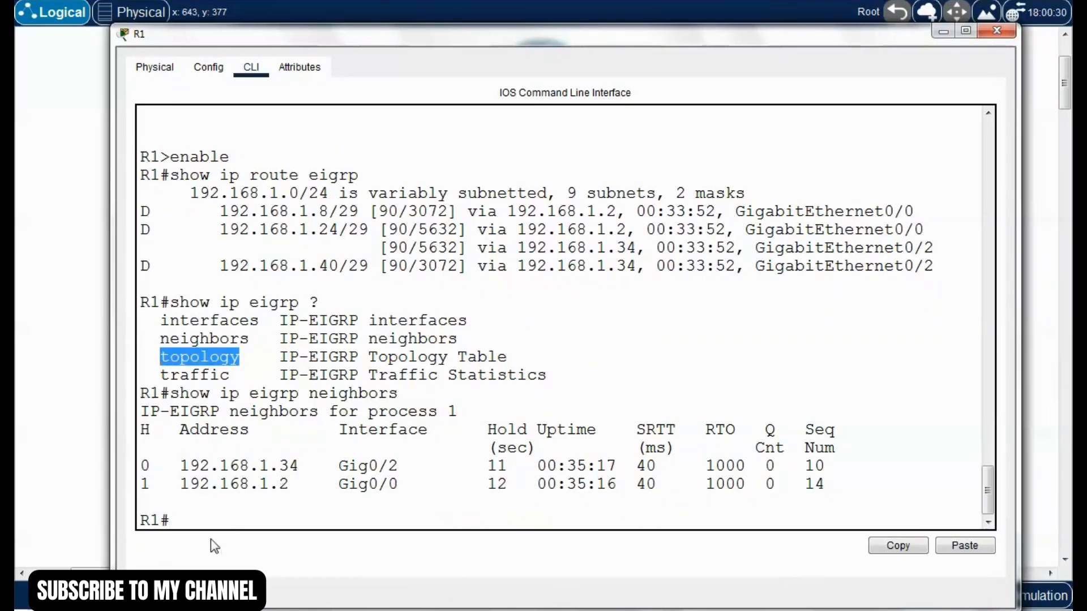
{"action": "left_click", "coordinate": [205, 522]}
{"action": "type", "text": "topology"}
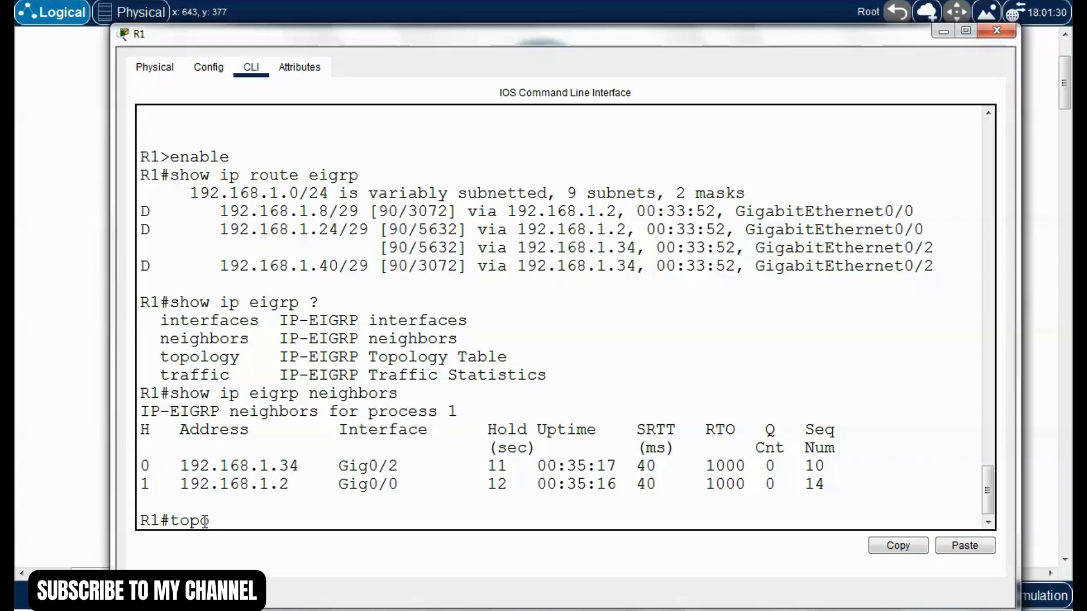
{"action": "key", "text": "BackSpace"}
{"action": "key", "text": "BackSpace"}
{"action": "key", "text": "BackSpace"}
{"action": "key", "text": "BackSpace"}
{"action": "key", "text": "BackSpace"}
{"action": "key", "text": "BackSpace"}
{"action": "key", "text": "BackSpace"}
{"action": "key", "text": "BackSpace"}
Display R1's EIGRP topology table with show ip eigrp topology
{"action": "key", "text": "Up"}
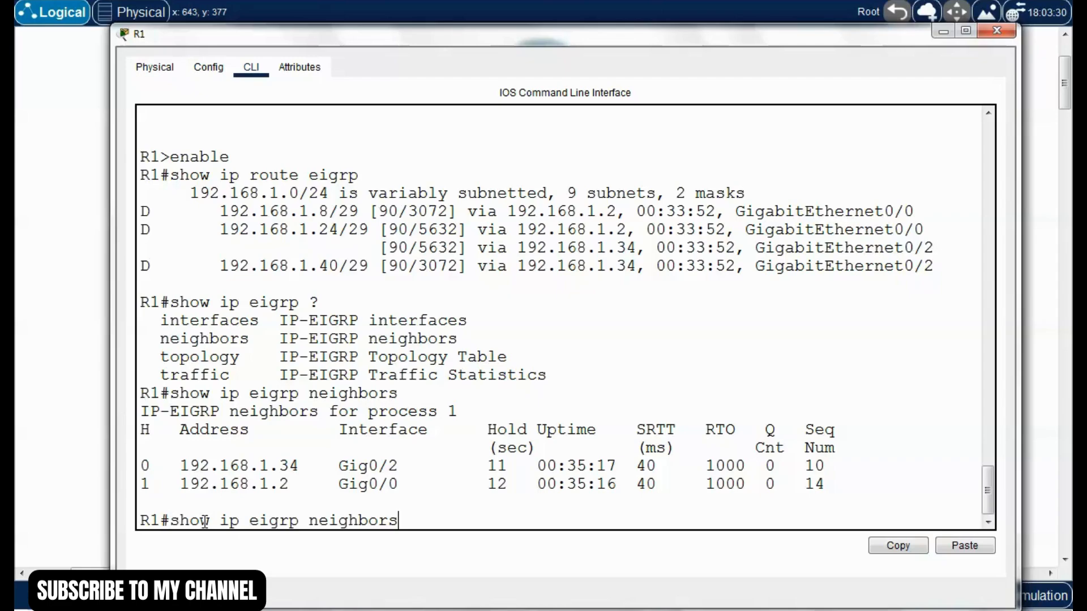
{"action": "key", "text": "Up"}
{"action": "key", "text": "Up"}
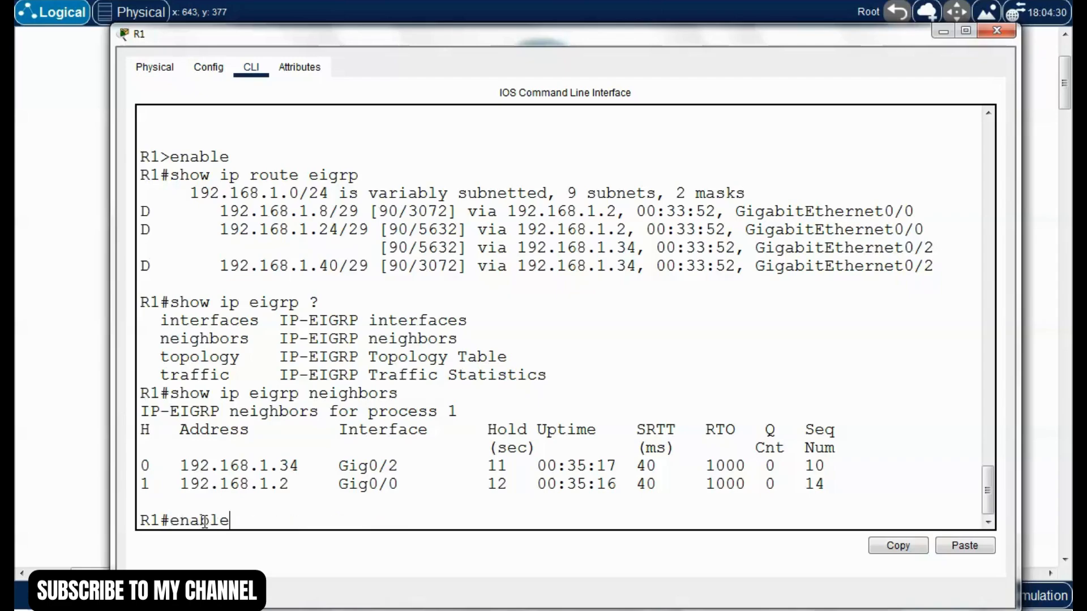
{"action": "key", "text": "Down"}
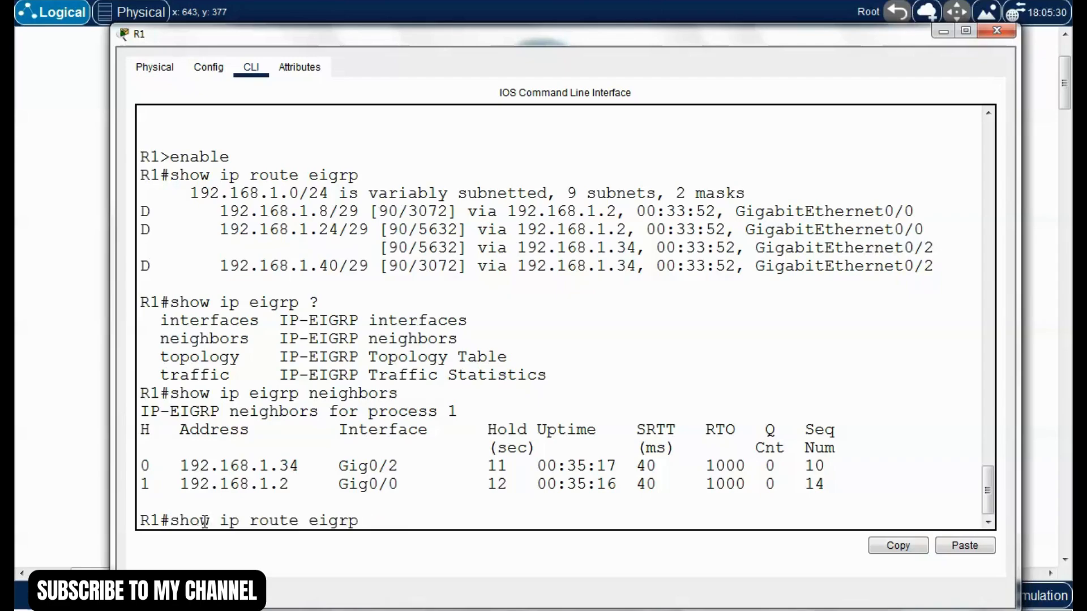
{"action": "key", "text": "Up"}
{"action": "key", "text": "Down"}
{"action": "key", "text": "Down"}
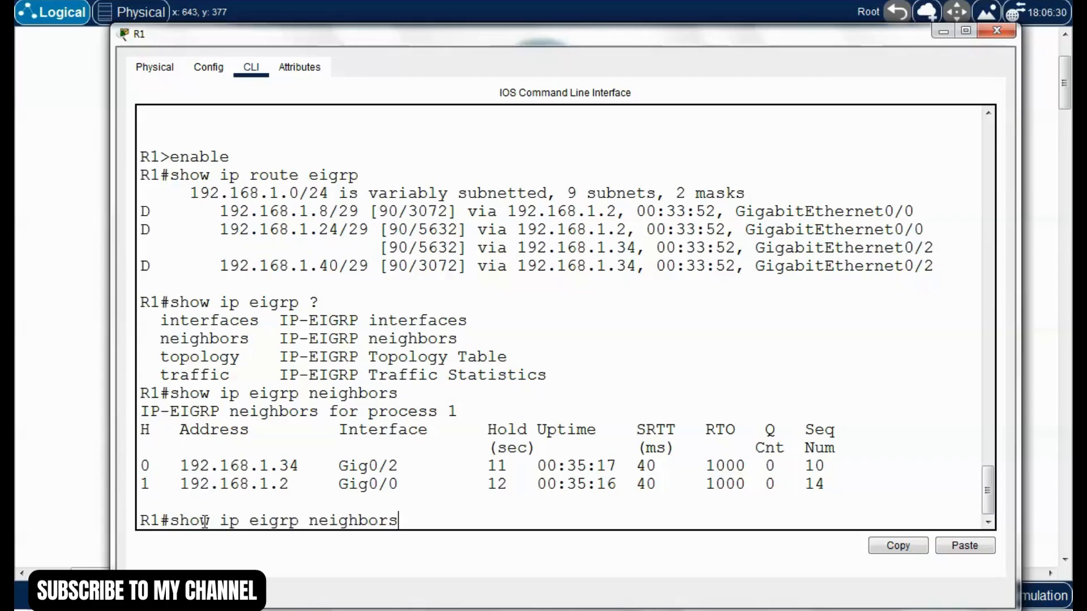
{"action": "key", "text": "BackSpace"}
{"action": "key", "text": "BackSpace"}
{"action": "key", "text": "BackSpace"}
{"action": "key", "text": "BackSpace"}
{"action": "key", "text": "BackSpace"}
{"action": "key", "text": "BackSpace"}
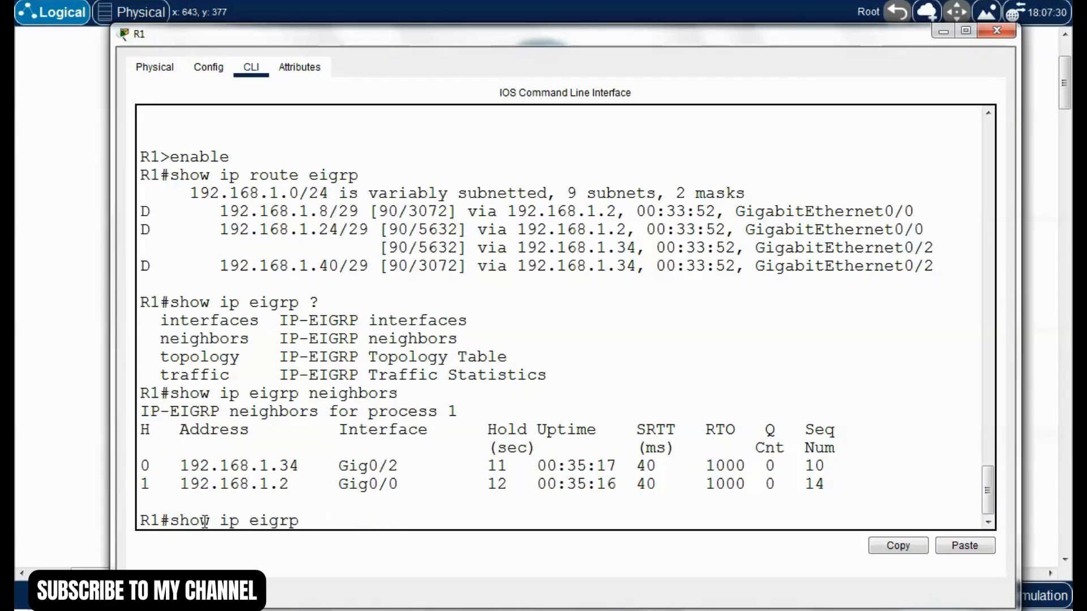
{"action": "type", "text": "topology"}
{"action": "key", "text": "Return"}
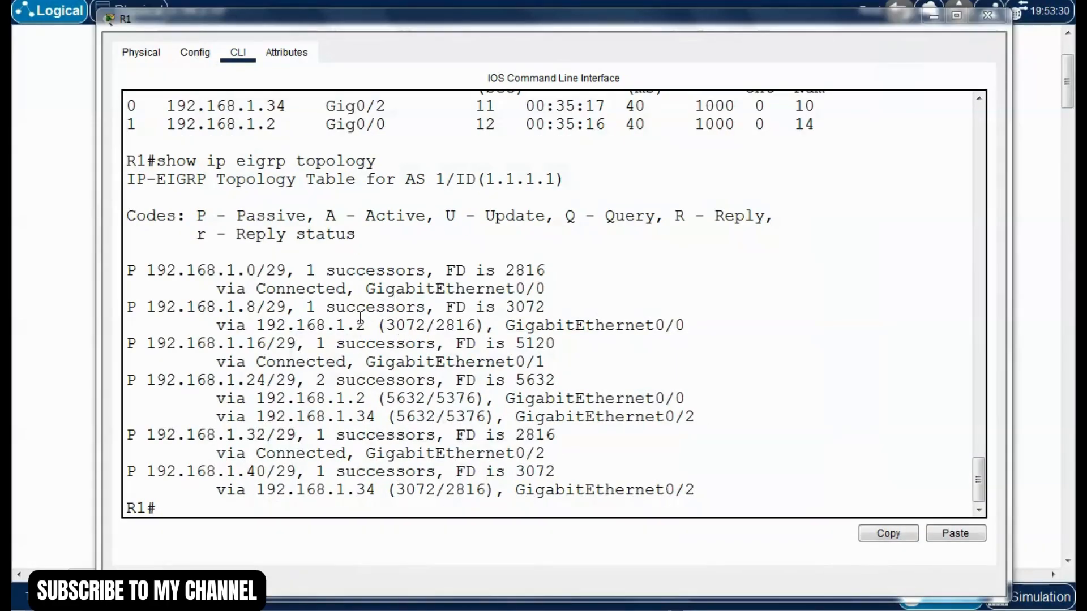
Read the autonomous system number and router ID in the header of R1's EIGRP topology table
{"action": "left_click_drag", "start_coordinate": [157, 162], "coordinate": [388, 164]}
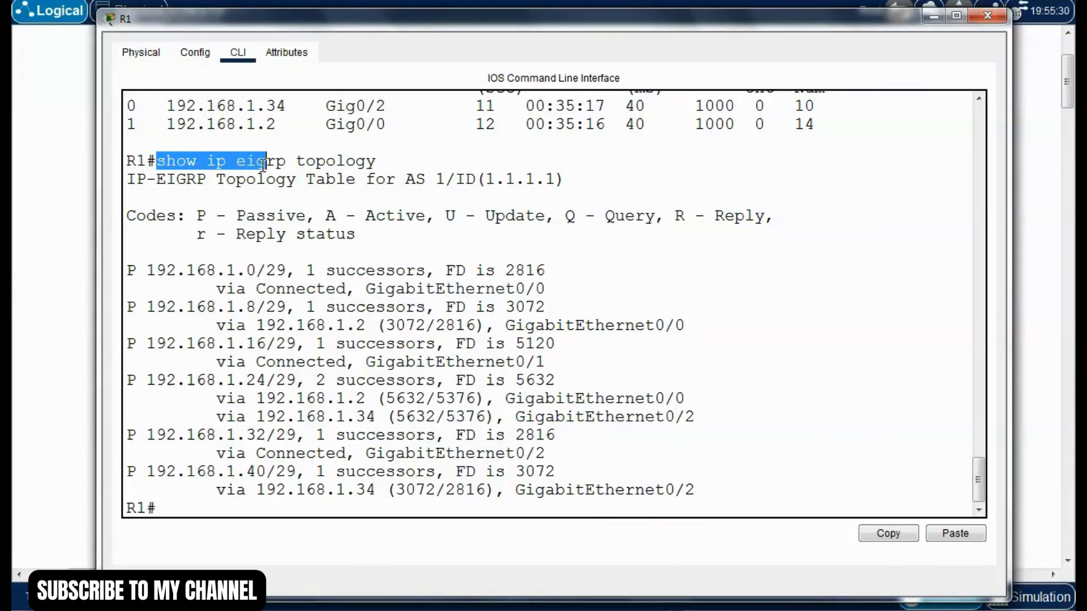
{"action": "left_click", "coordinate": [396, 256]}
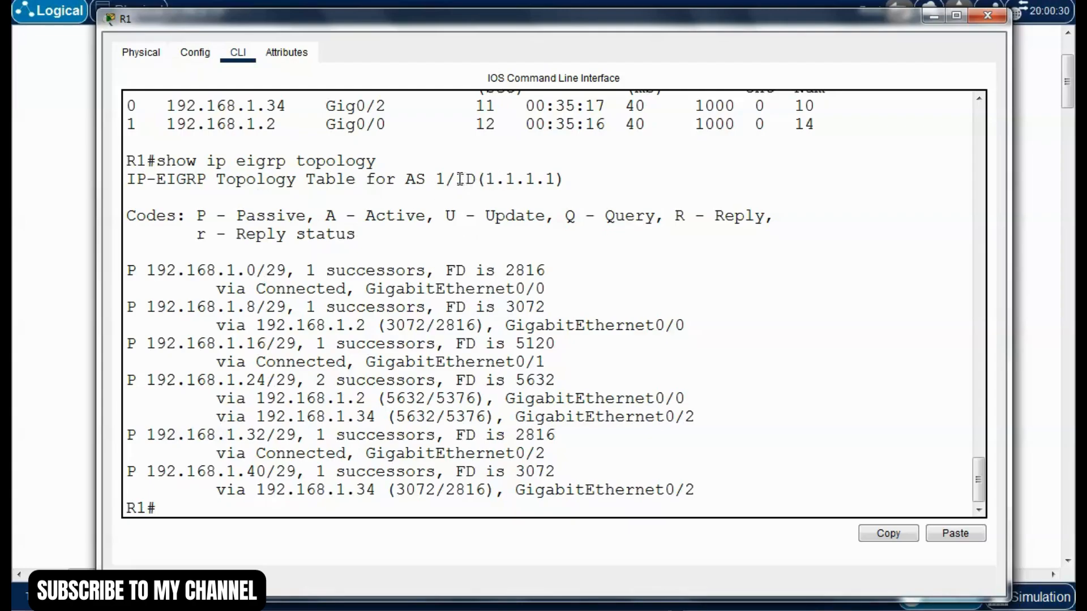
{"action": "left_click_drag", "start_coordinate": [456, 179], "coordinate": [566, 179]}
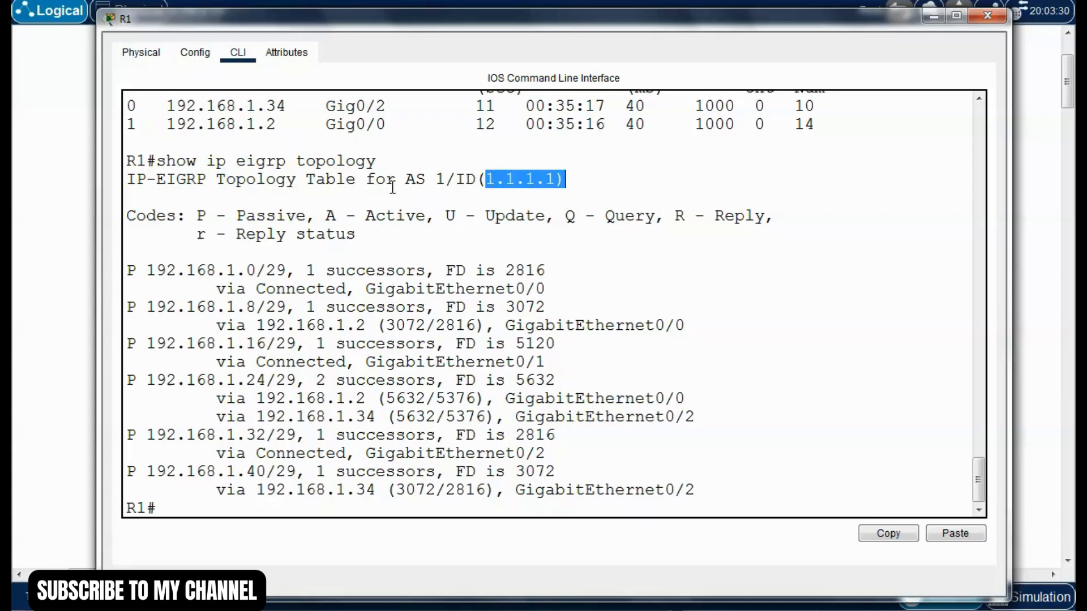
{"action": "left_click", "coordinate": [561, 179]}
{"action": "left_click_drag", "start_coordinate": [560, 179], "coordinate": [482, 179]}
{"action": "left_click", "coordinate": [454, 193]}
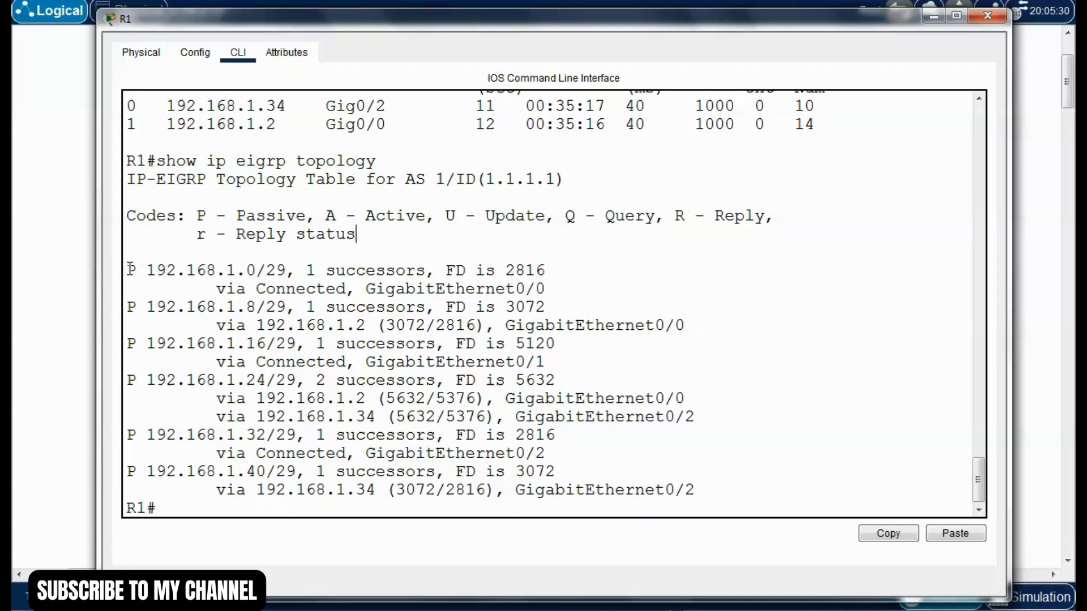
Go through the network entries listed in R1's EIGRP topology table one by one
{"action": "left_click_drag", "start_coordinate": [127, 270], "coordinate": [674, 491]}
{"action": "left_click", "coordinate": [496, 435]}
{"action": "left_click_drag", "start_coordinate": [223, 272], "coordinate": [276, 271]}
{"action": "left_click_drag", "start_coordinate": [227, 306], "coordinate": [276, 307]}
{"action": "left_click_drag", "start_coordinate": [227, 344], "coordinate": [286, 343]}
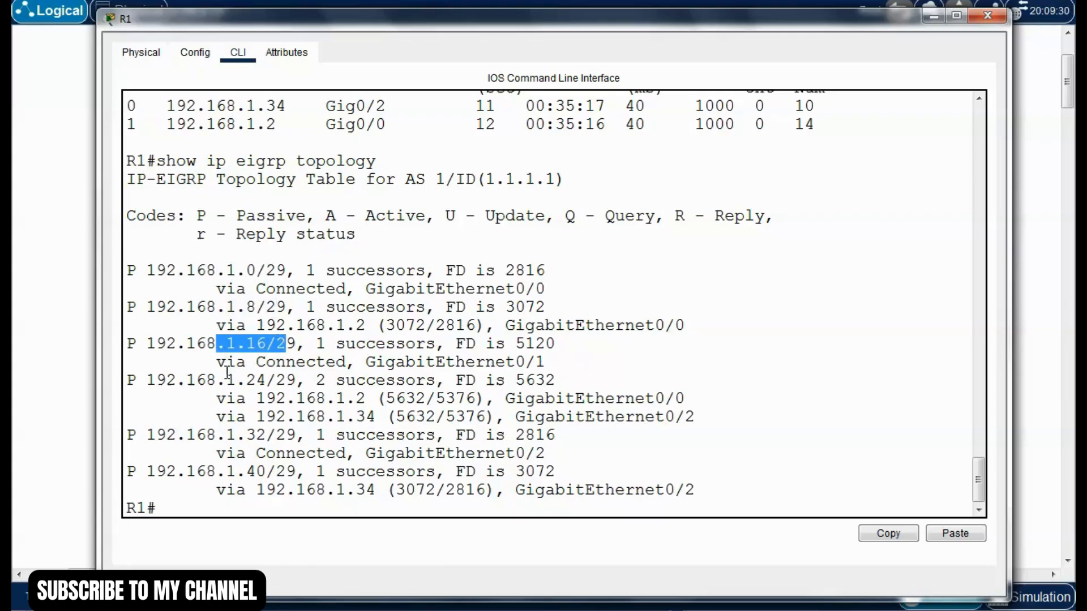
{"action": "left_click_drag", "start_coordinate": [227, 380], "coordinate": [295, 399]}
{"action": "left_click_drag", "start_coordinate": [226, 435], "coordinate": [267, 453]}
{"action": "left_click", "coordinate": [299, 502]}
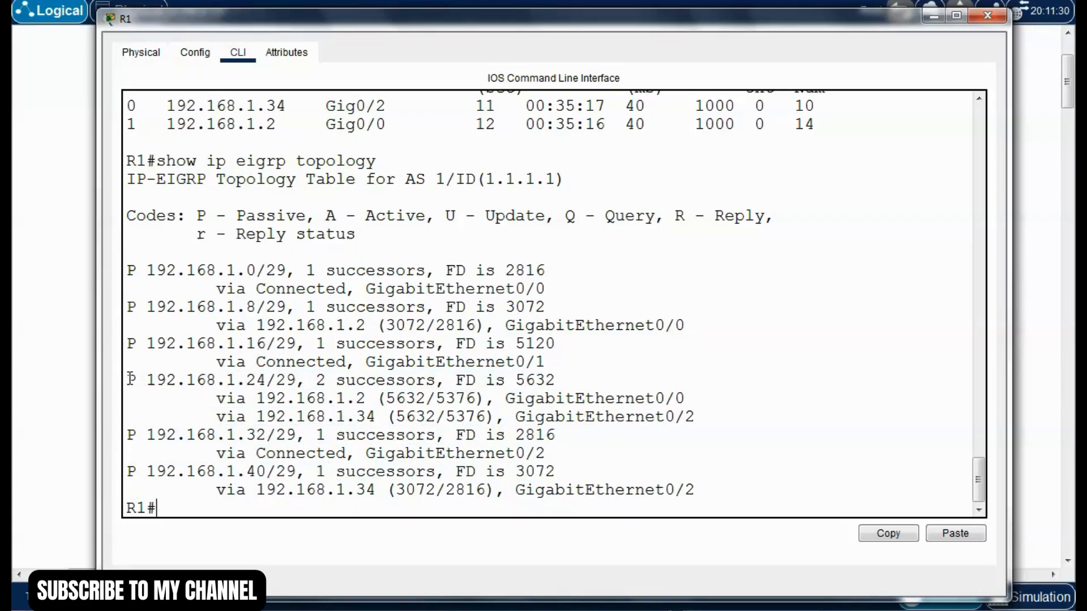
Examine the successor count and the first next hop in the topology table entry for 192.168.1.24/29
{"action": "left_click_drag", "start_coordinate": [128, 380], "coordinate": [646, 411]}
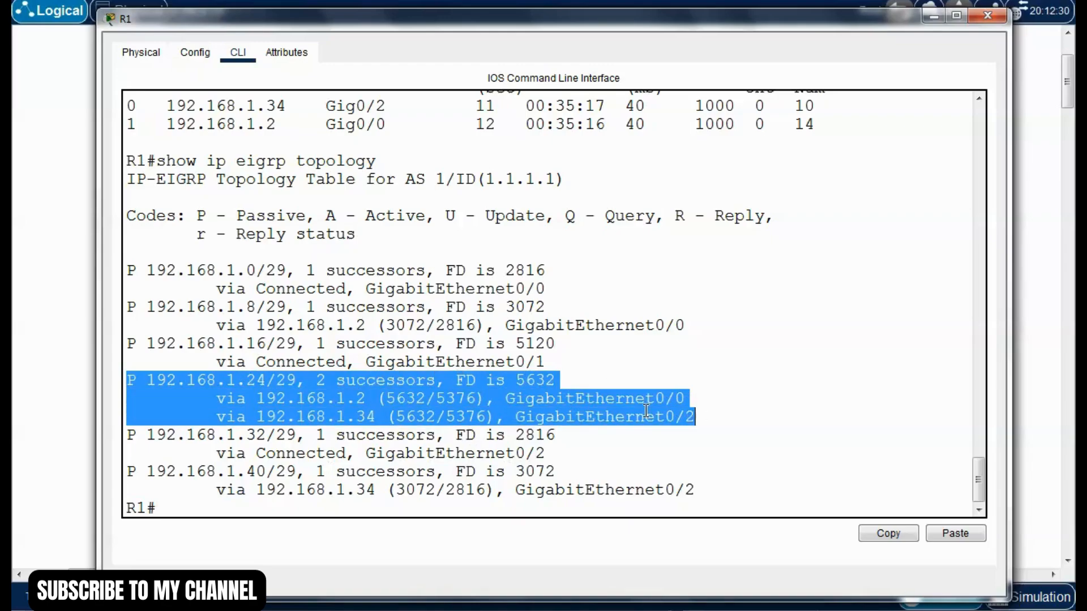
{"action": "left_click", "coordinate": [502, 407]}
{"action": "left_click_drag", "start_coordinate": [316, 380], "coordinate": [434, 379]}
{"action": "left_click", "coordinate": [225, 404]}
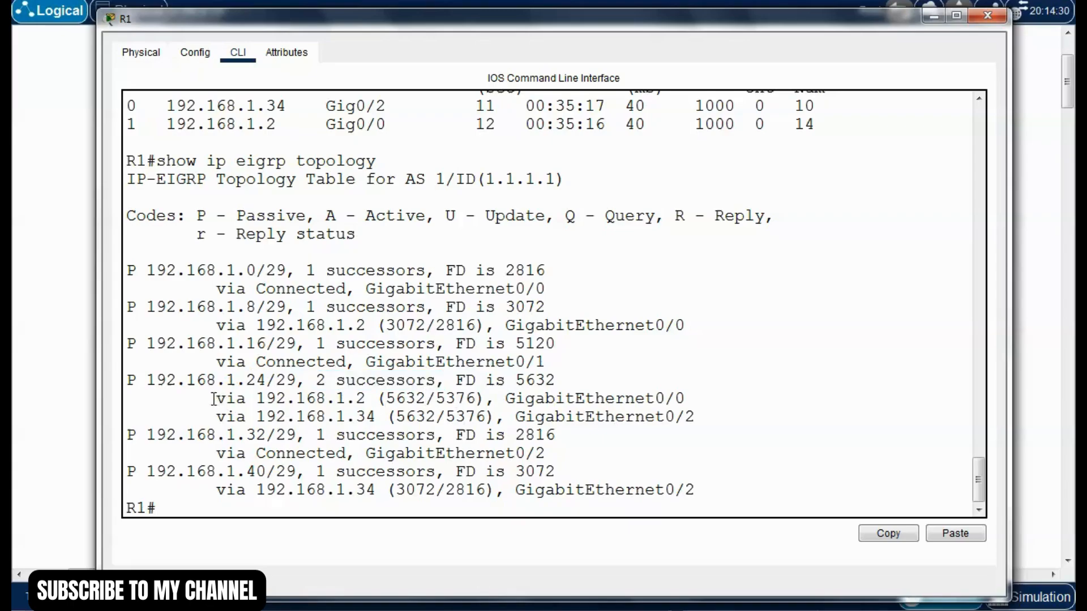
{"action": "left_click_drag", "start_coordinate": [213, 399], "coordinate": [691, 398]}
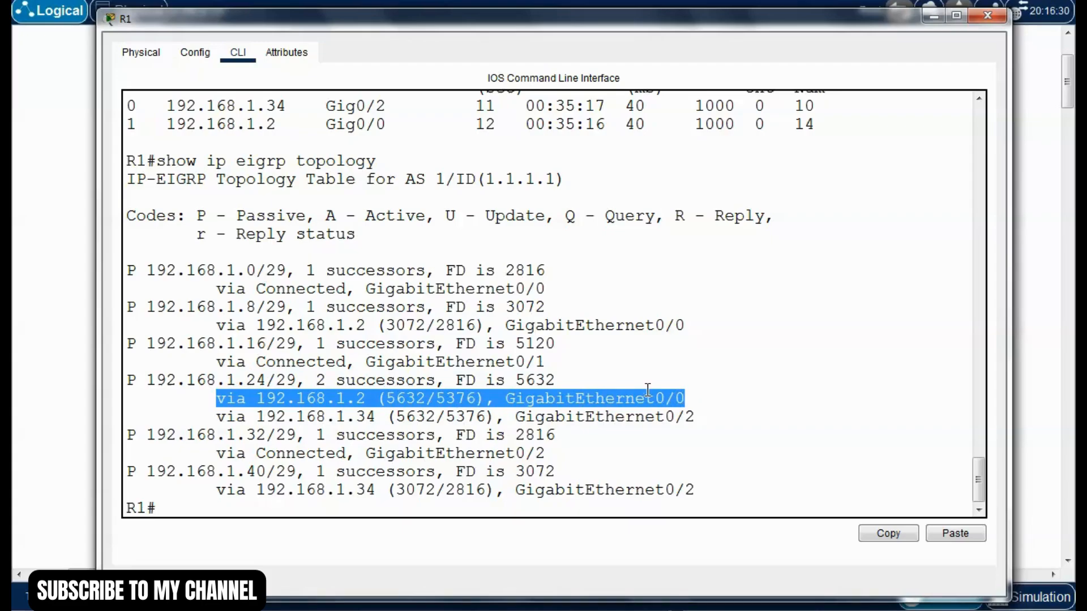
Trace the 192.168.1.24/29 route via 192.168.1.2 and GigabitEthernet0/0 through R2 on the network diagram
{"action": "left_click_drag", "start_coordinate": [447, 19], "coordinate": [488, 161]}
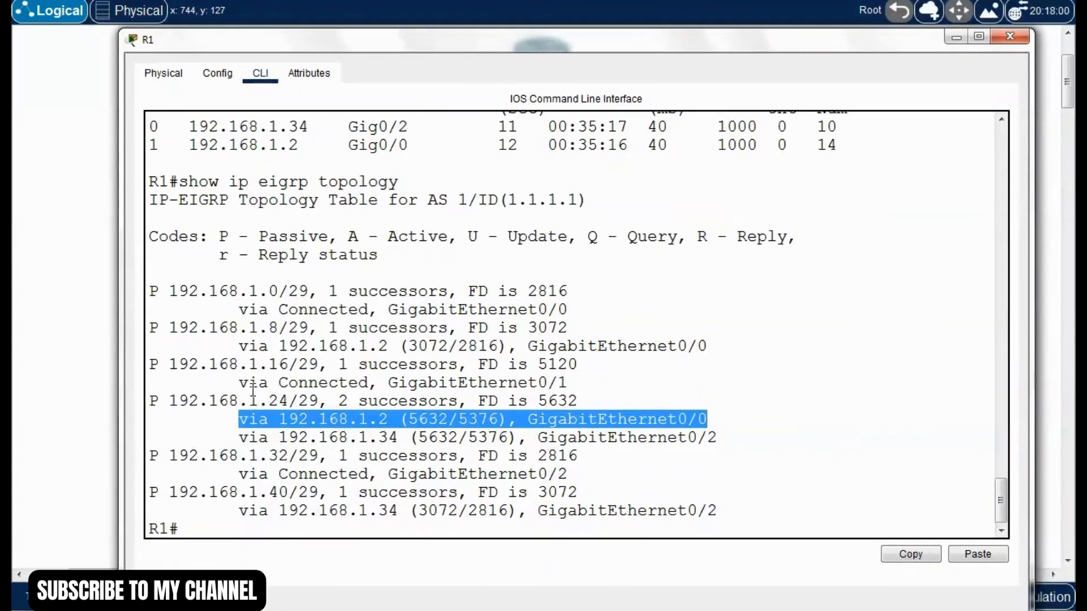
{"action": "left_click_drag", "start_coordinate": [259, 438], "coordinate": [269, 438]}
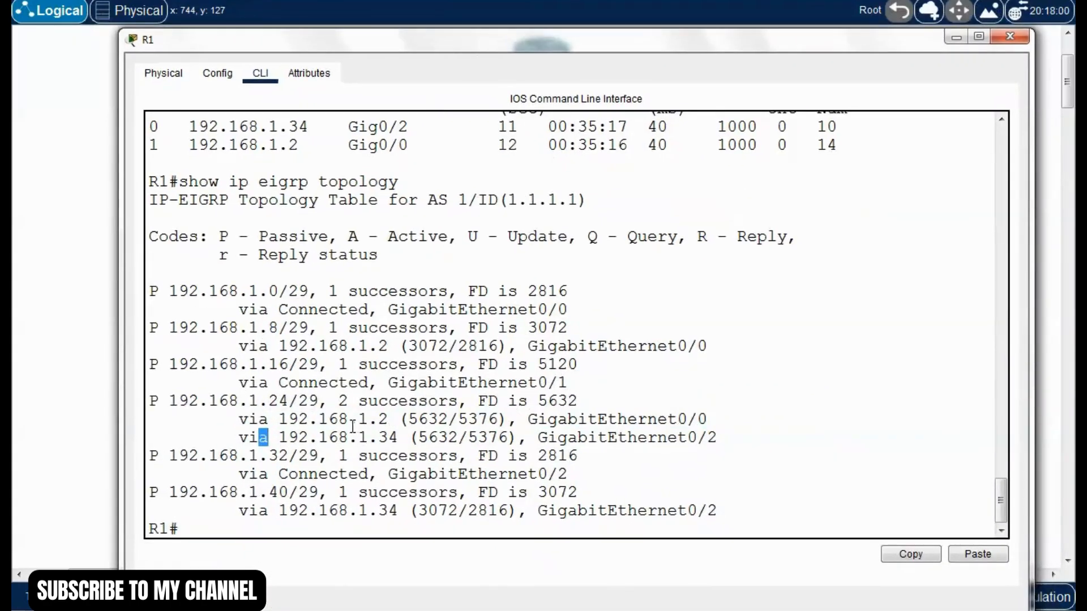
{"action": "left_click_drag", "start_coordinate": [249, 400], "coordinate": [304, 401]}
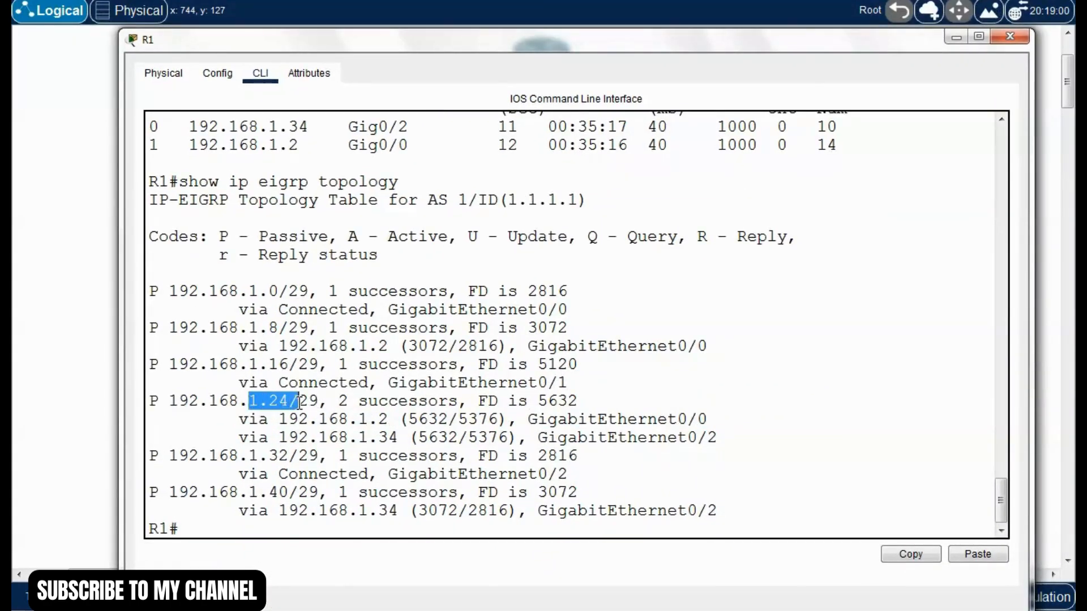
{"action": "left_click_drag", "start_coordinate": [238, 419], "coordinate": [368, 419]}
{"action": "left_click_drag", "start_coordinate": [648, 415], "coordinate": [716, 416]}
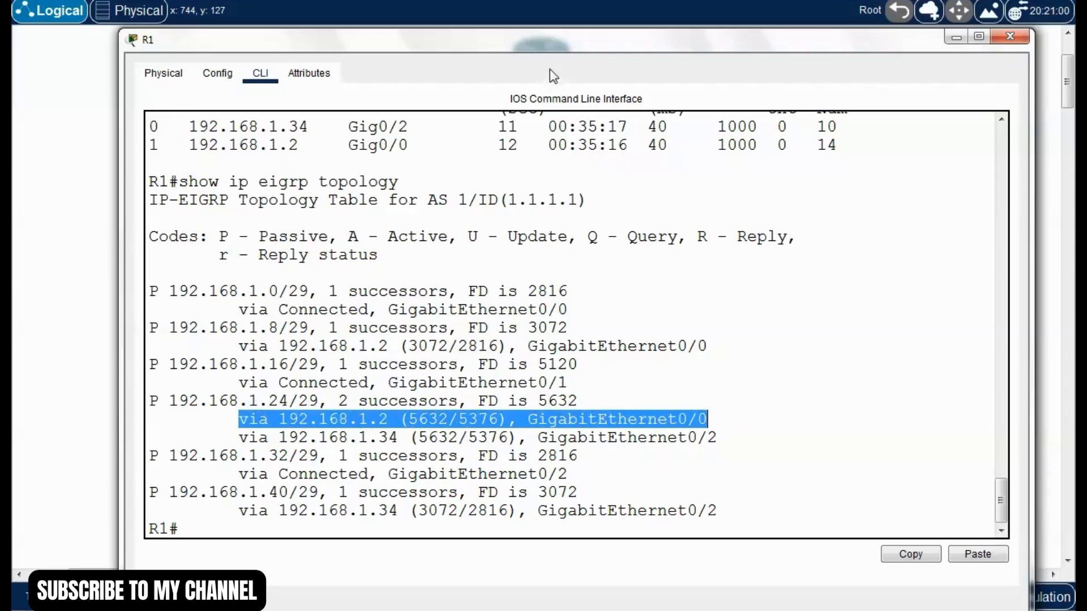
{"action": "left_click_drag", "start_coordinate": [551, 41], "coordinate": [559, 382]}
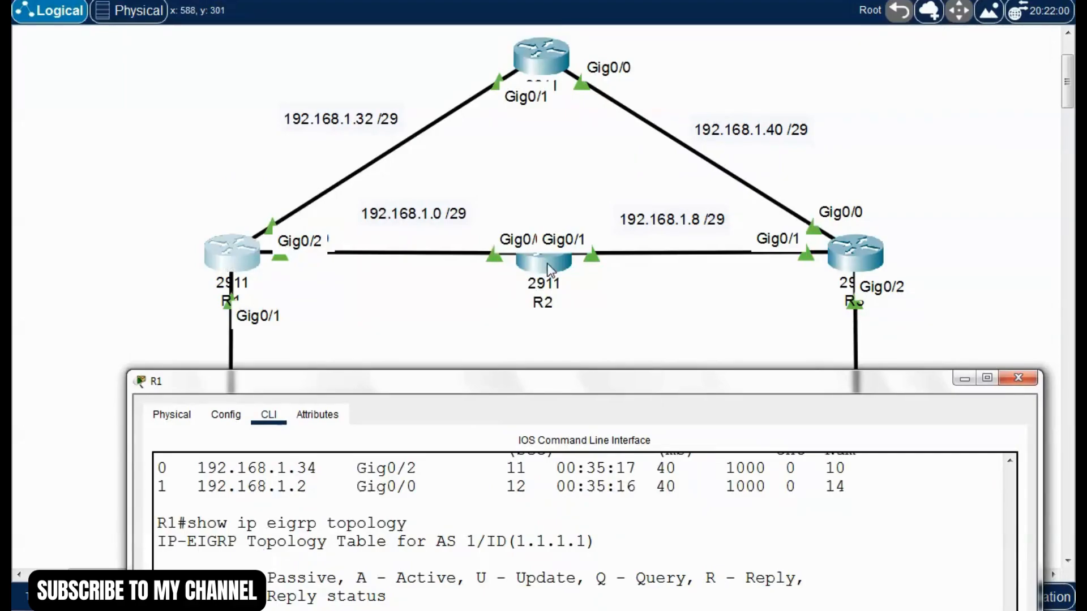
{"action": "left_click_drag", "start_coordinate": [789, 388], "coordinate": [704, 83]}
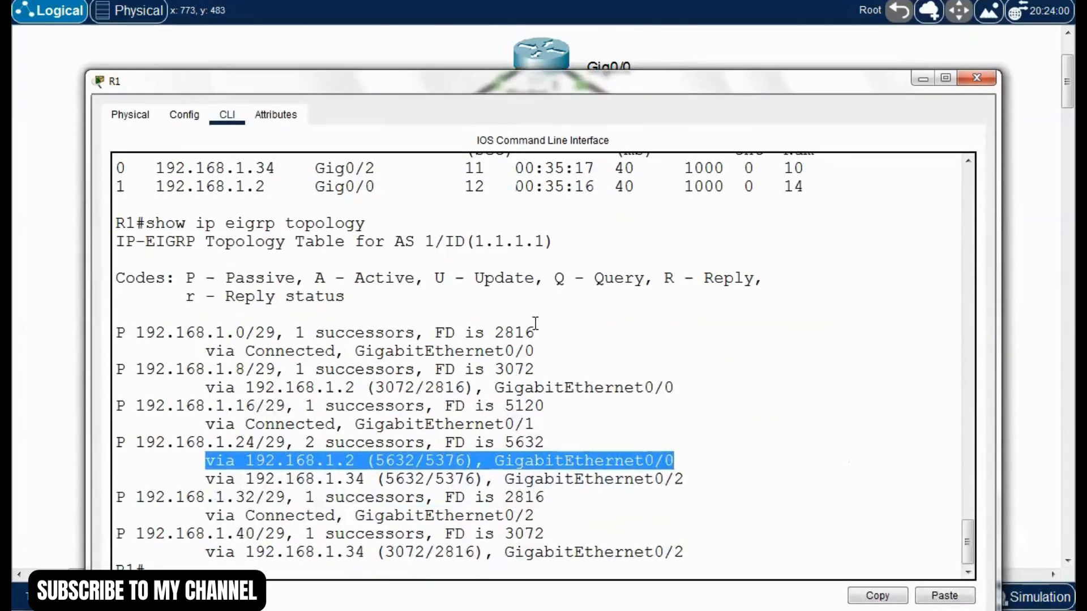
Compare the two successor routes to 192.168.1.24/29, via 192.168.1.2 and via 192.168.1.34
{"action": "left_click", "coordinate": [247, 513]}
{"action": "left_click_drag", "start_coordinate": [205, 479], "coordinate": [688, 485]}
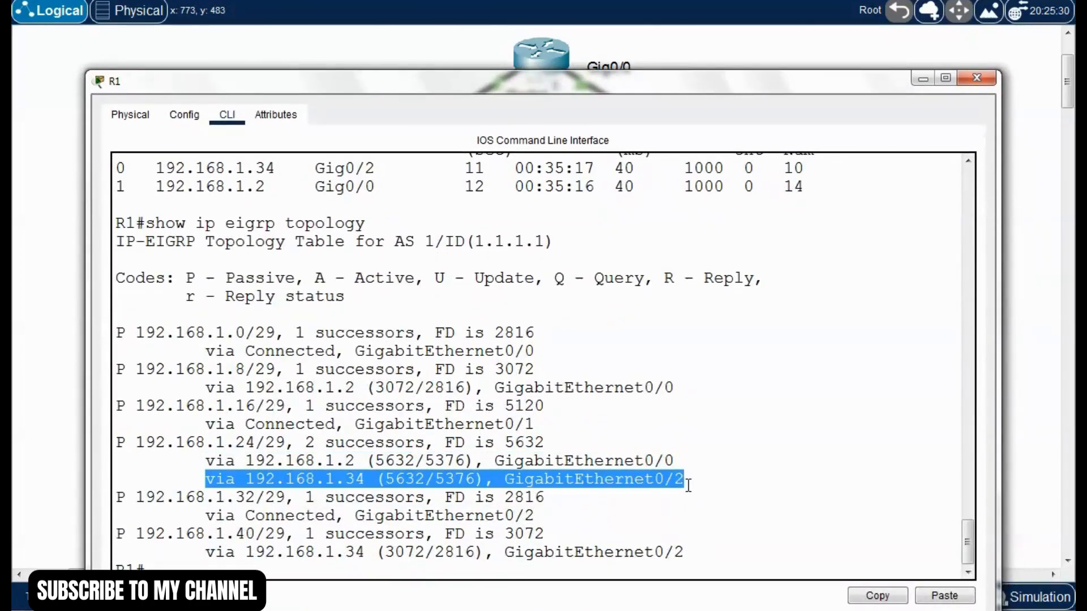
{"action": "left_click", "coordinate": [476, 497]}
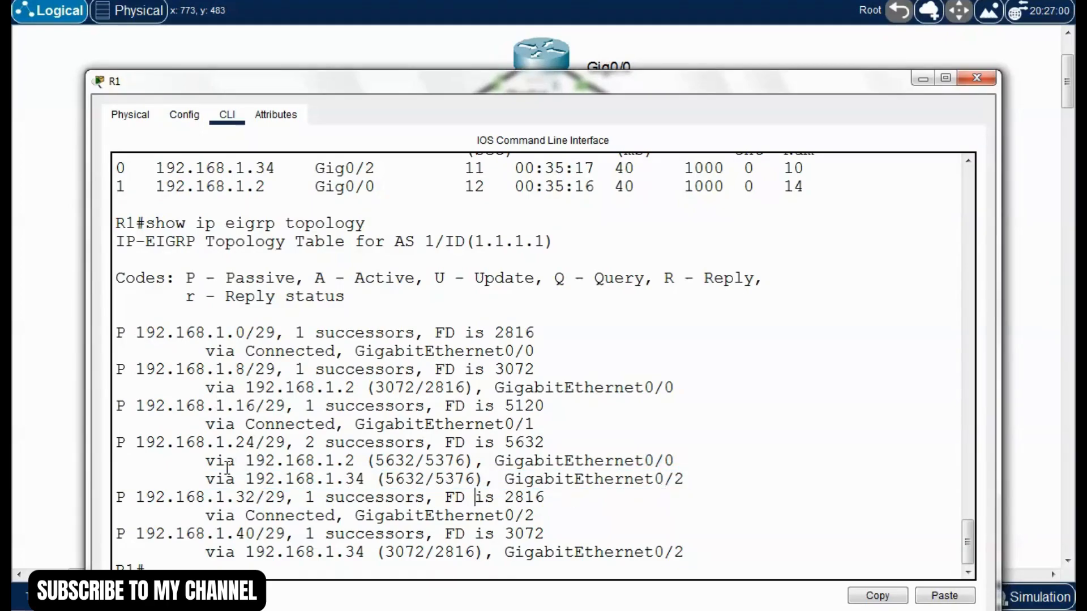
{"action": "left_click_drag", "start_coordinate": [205, 464], "coordinate": [686, 463]}
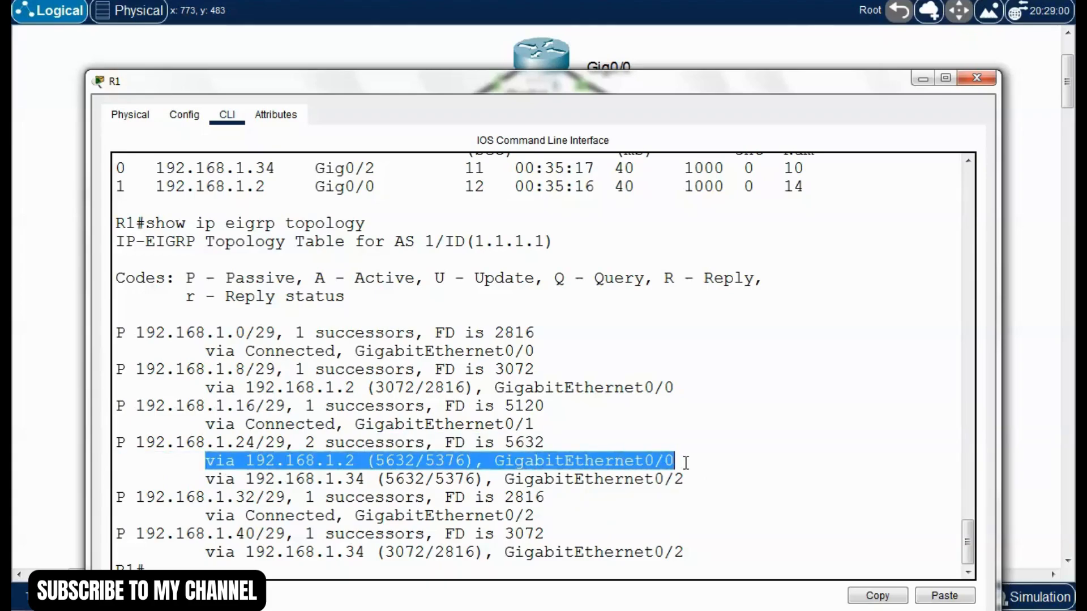
{"action": "left_click", "coordinate": [360, 485]}
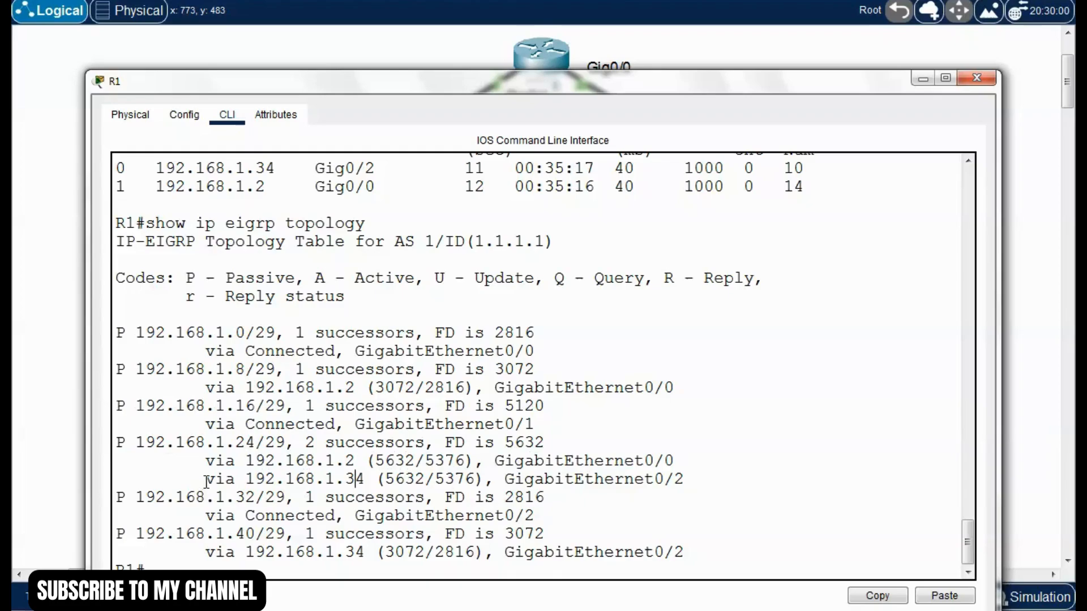
{"action": "left_click_drag", "start_coordinate": [205, 479], "coordinate": [690, 481]}
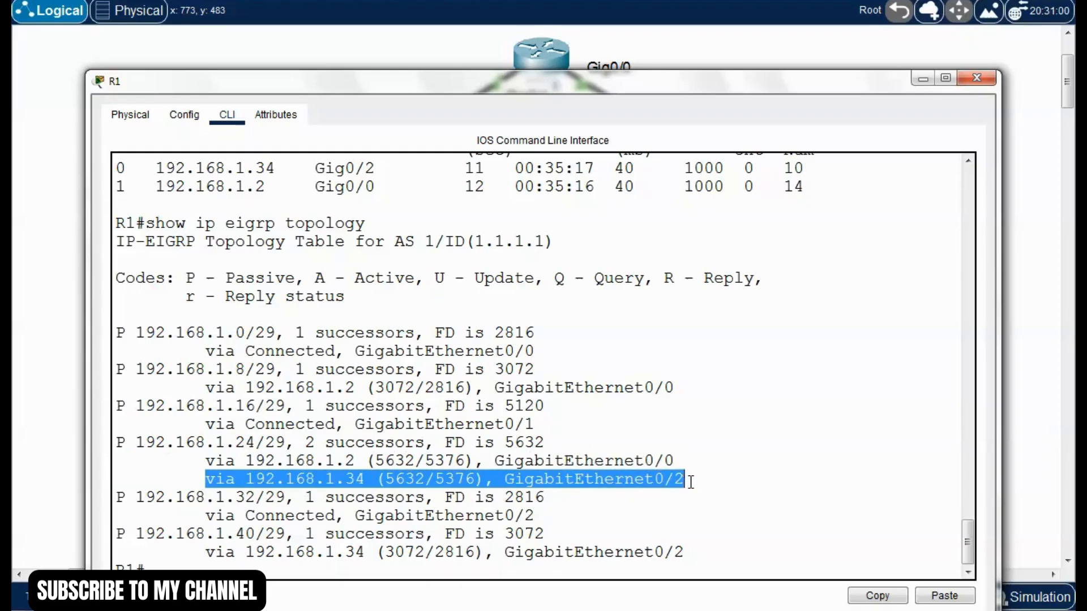
{"action": "left_click", "coordinate": [612, 481]}
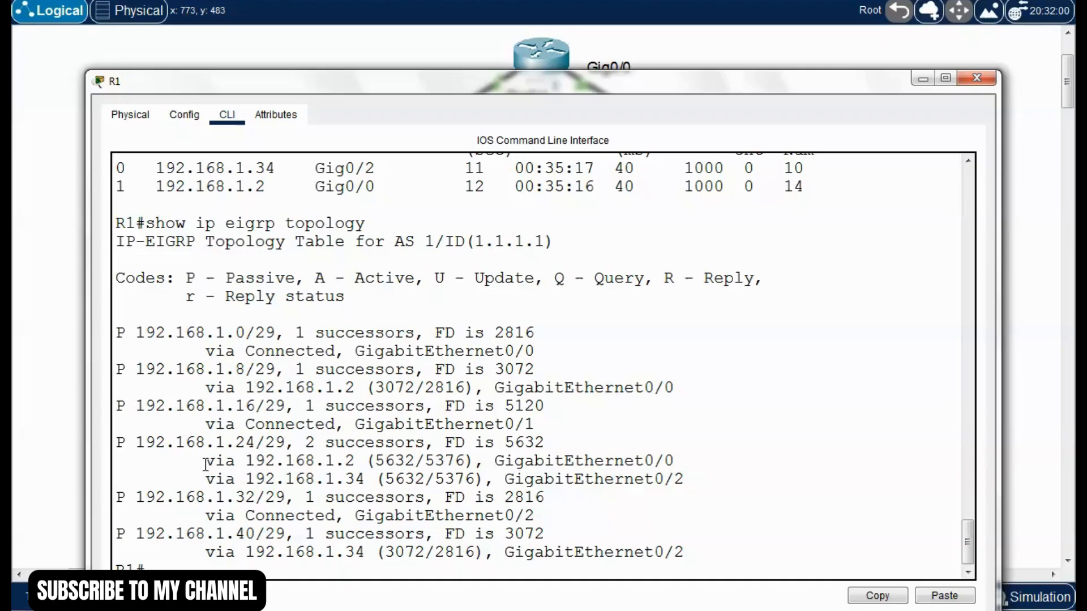
{"action": "left_click_drag", "start_coordinate": [205, 462], "coordinate": [675, 461]}
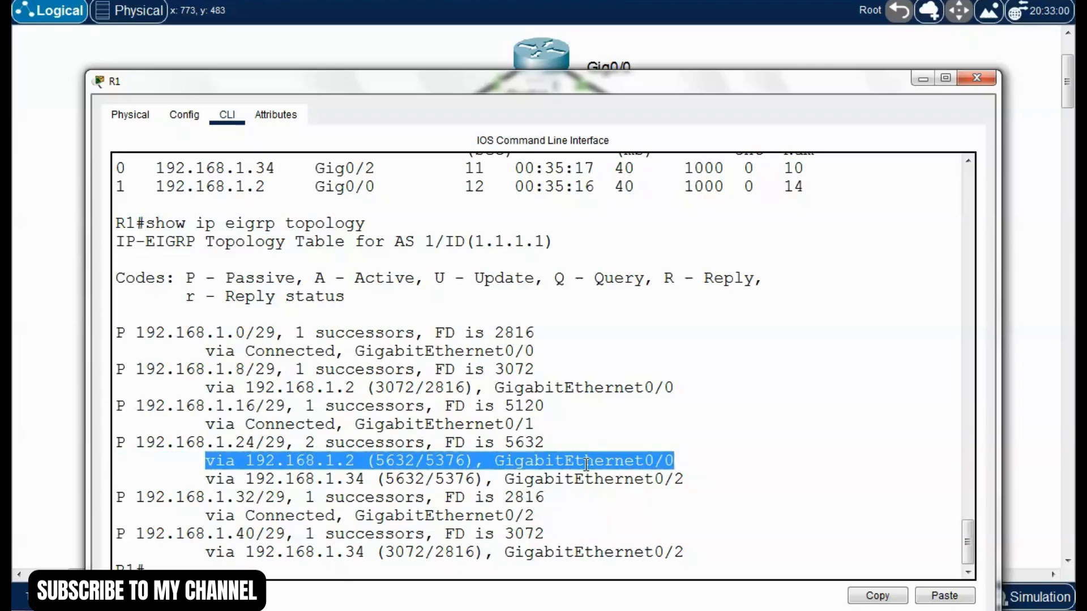
{"action": "left_click", "coordinate": [373, 464]}
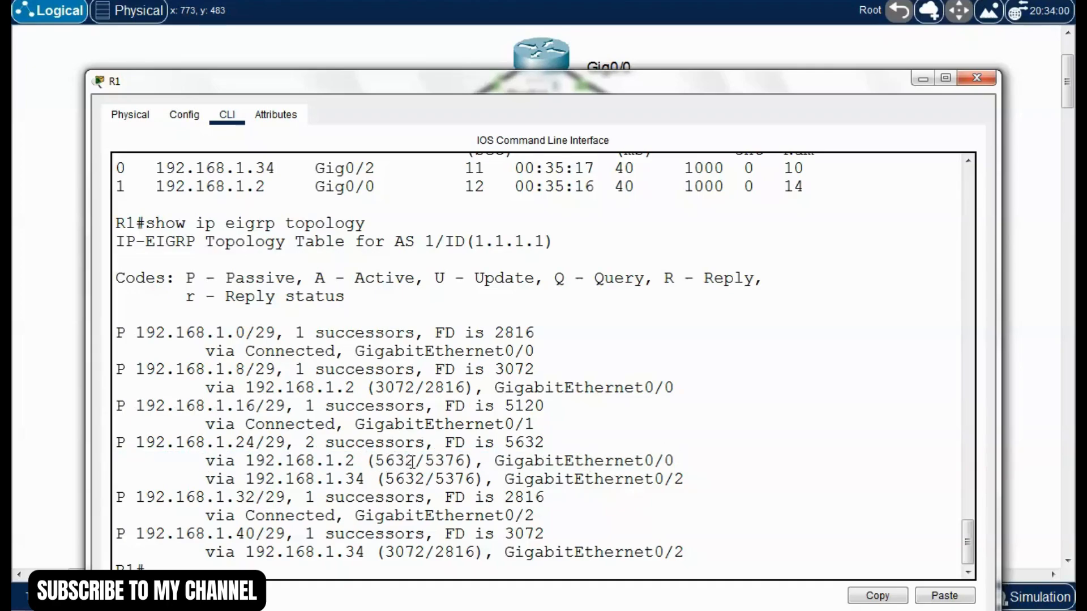
Relate the feasible distance of the route via 192.168.1.2 to the full path from R1 to 192.168.1.24/29 on the diagram
{"action": "left_click_drag", "start_coordinate": [414, 461], "coordinate": [380, 463]}
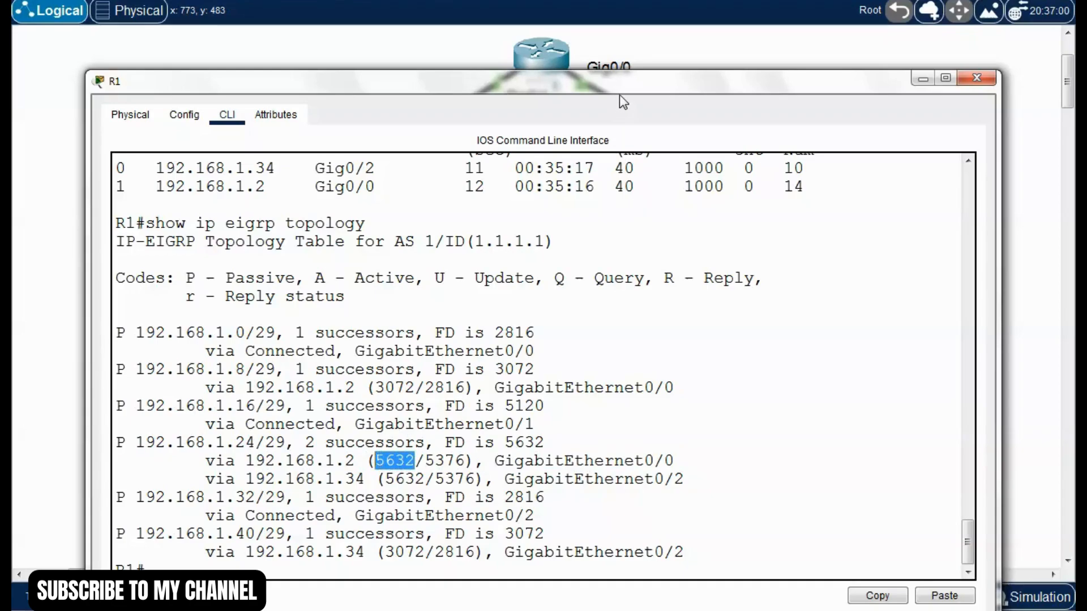
{"action": "left_click_drag", "start_coordinate": [630, 92], "coordinate": [639, 362]}
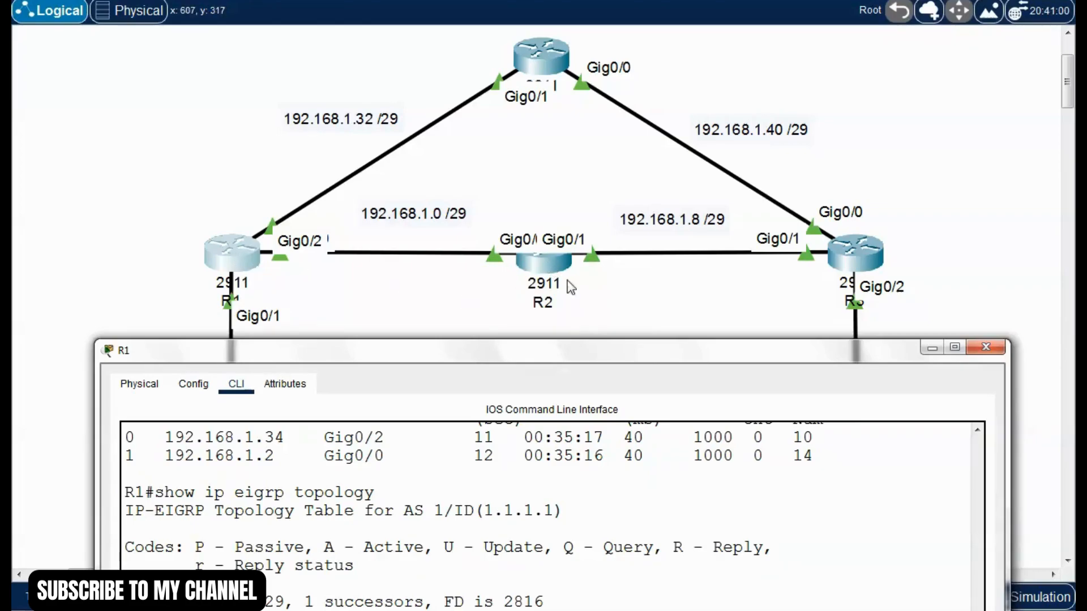
{"action": "left_click_drag", "start_coordinate": [799, 355], "coordinate": [851, 480]}
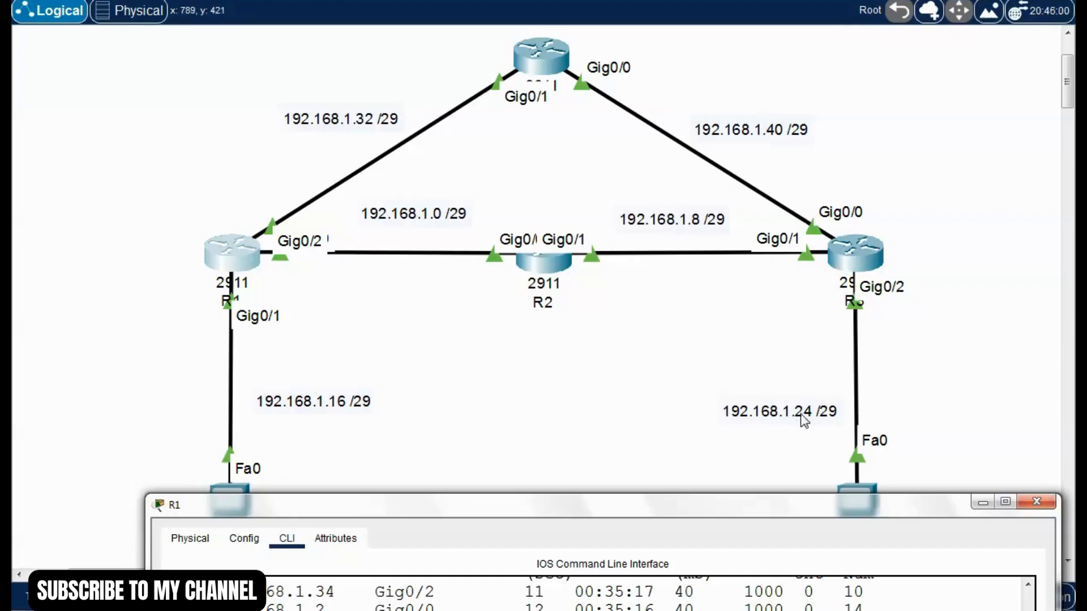
{"action": "left_click_drag", "start_coordinate": [813, 504], "coordinate": [795, 146]}
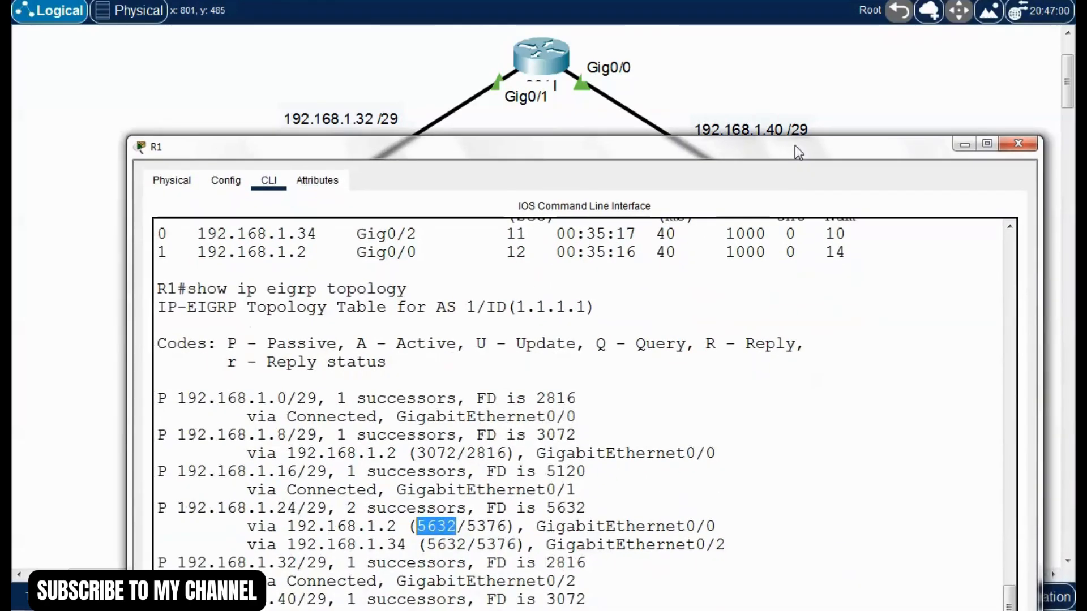
Relate the reported distance of the route via 192.168.1.2 to the path from R2 to 192.168.1.24/29 on the diagram
{"action": "left_click", "coordinate": [491, 528]}
{"action": "left_click_drag", "start_coordinate": [466, 526], "coordinate": [505, 526]}
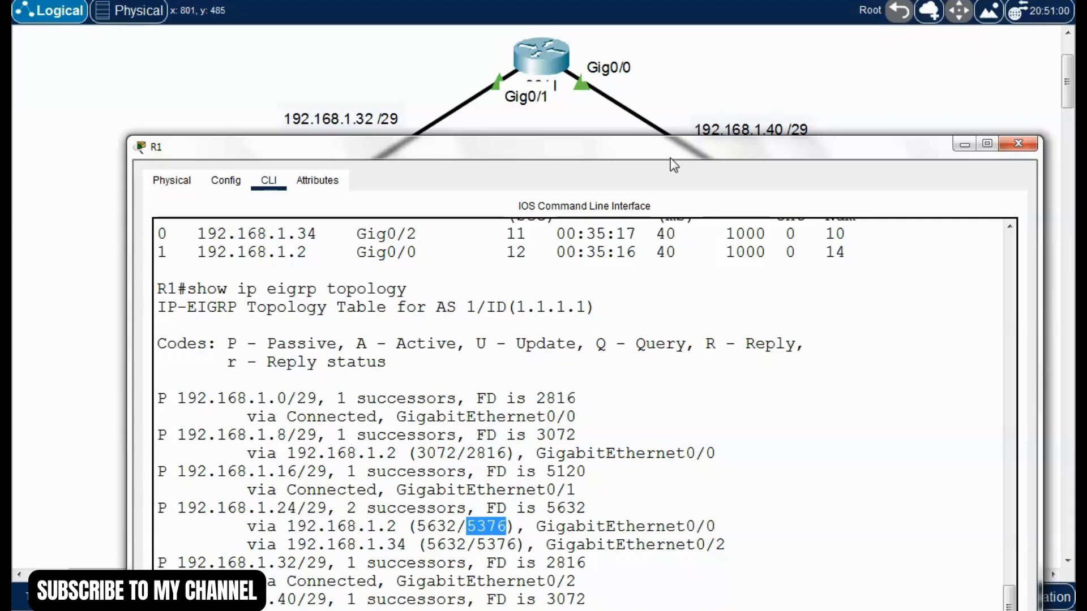
{"action": "left_click_drag", "start_coordinate": [672, 154], "coordinate": [651, 416]}
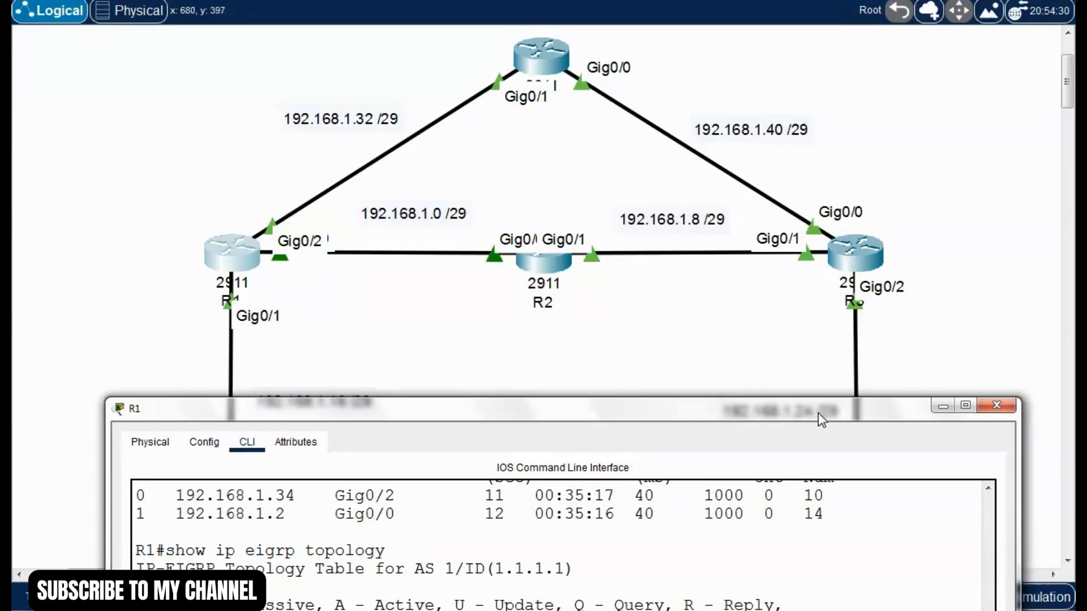
Check the feasible and reported distances of the route to 192.168.1.24/29 via 192.168.1.2 in R1's topology table
{"action": "left_click_drag", "start_coordinate": [817, 413], "coordinate": [805, 514]}
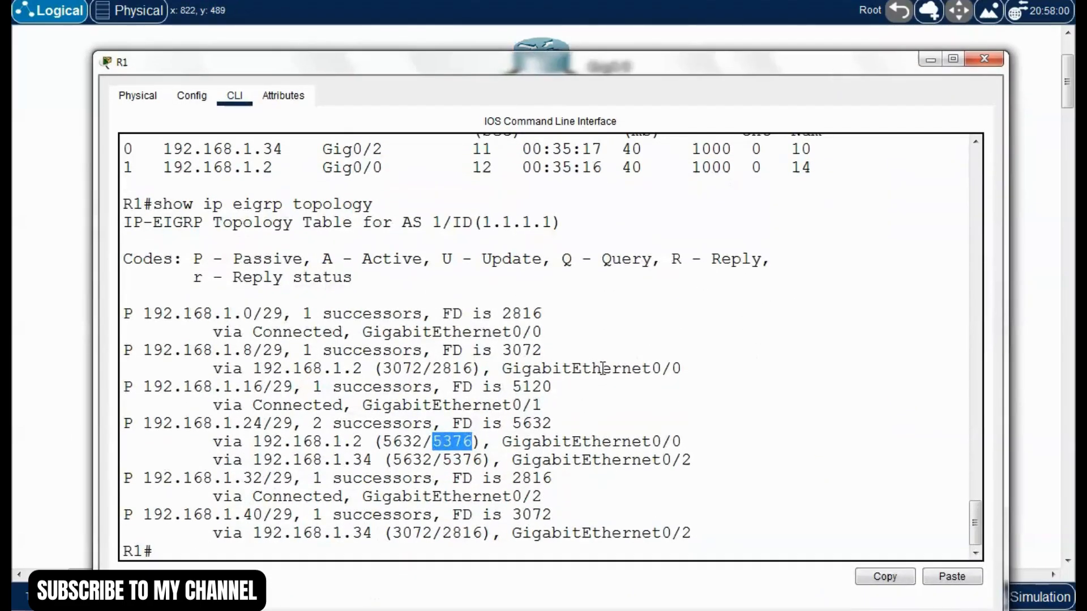
{"action": "left_click", "coordinate": [462, 456]}
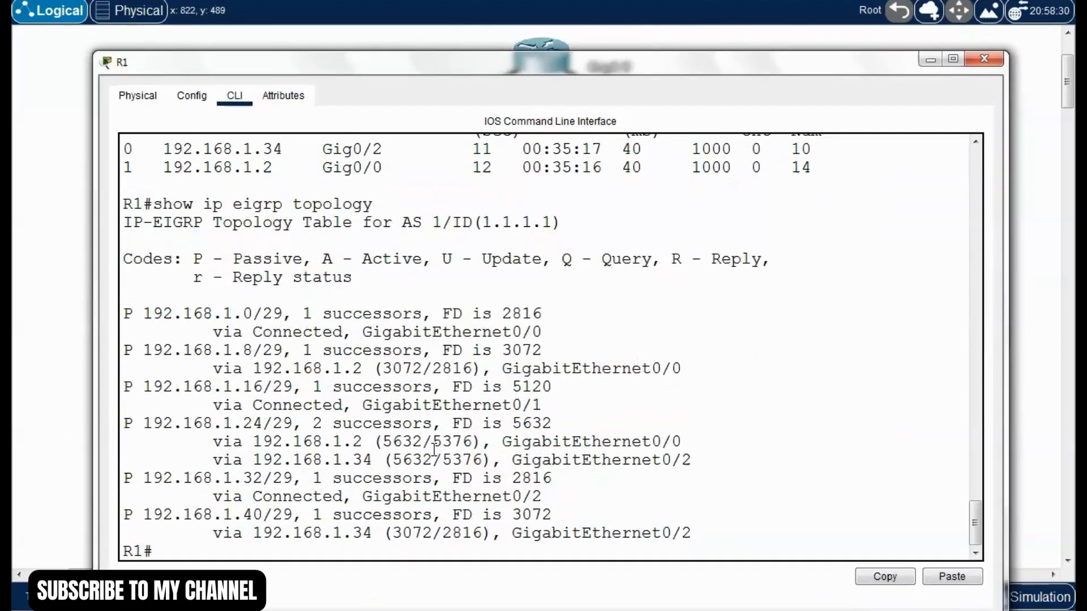
{"action": "left_click_drag", "start_coordinate": [433, 441], "coordinate": [379, 439]}
{"action": "left_click", "coordinate": [453, 442]}
{"action": "left_click", "coordinate": [390, 441]}
Identify the feasible and reported distances of the route to 192.168.1.24/29 via 192.168.1.34 and GigabitEthernet0/2
{"action": "left_click_drag", "start_coordinate": [212, 459], "coordinate": [721, 457]}
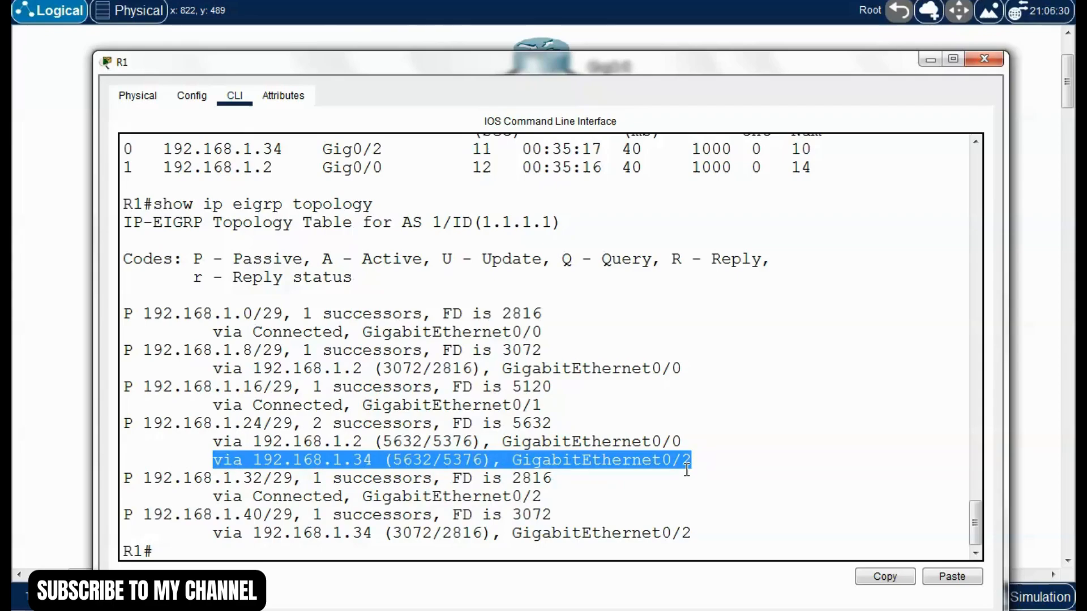
{"action": "left_click", "coordinate": [394, 461]}
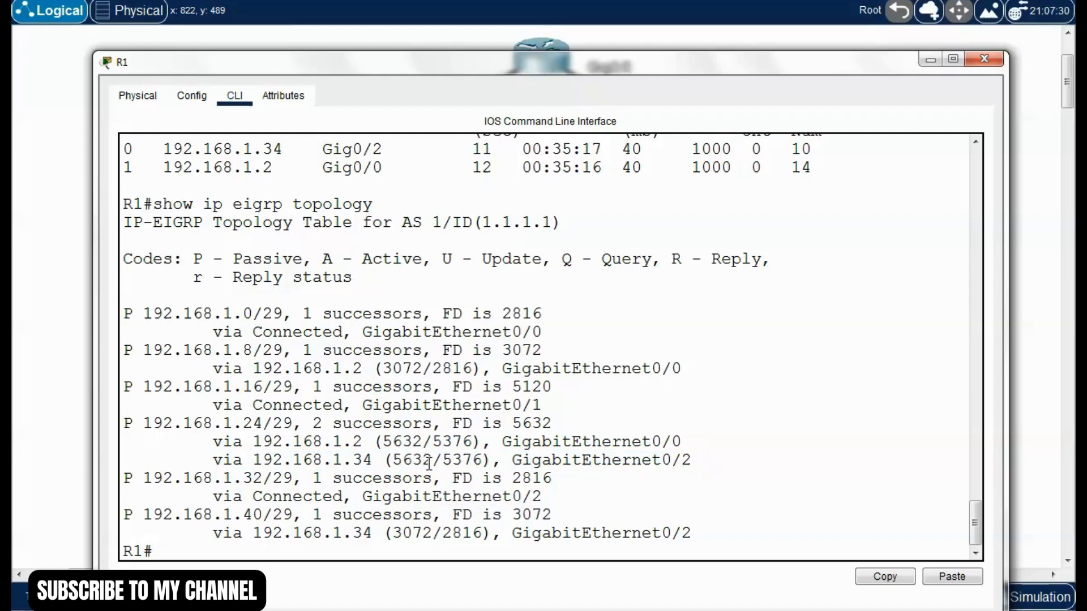
{"action": "left_click_drag", "start_coordinate": [431, 461], "coordinate": [391, 462]}
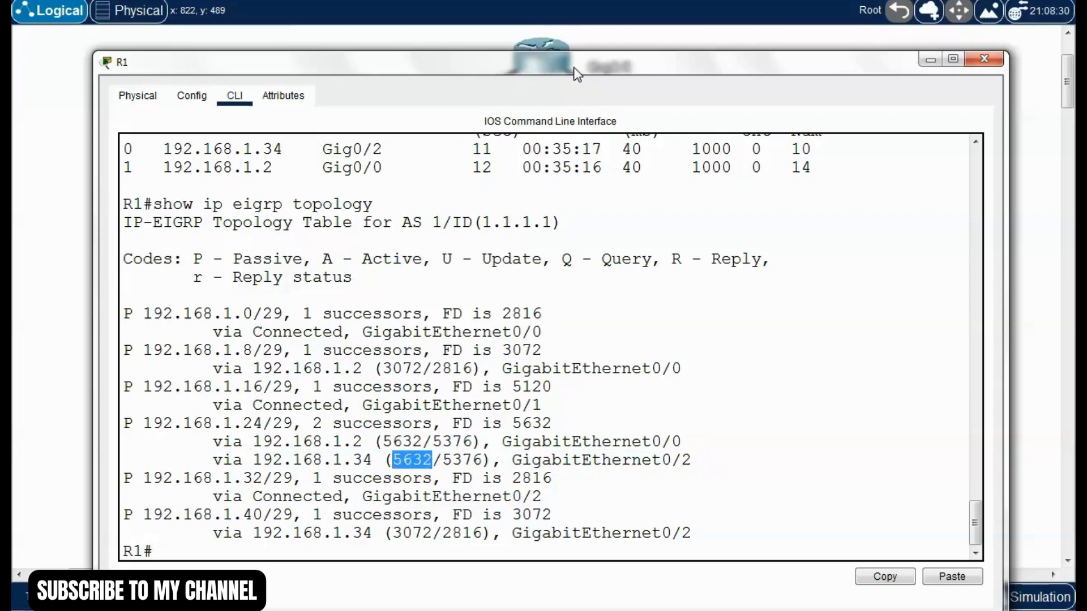
{"action": "left_click_drag", "start_coordinate": [576, 73], "coordinate": [585, 83]}
{"action": "left_click_drag", "start_coordinate": [451, 471], "coordinate": [494, 470]}
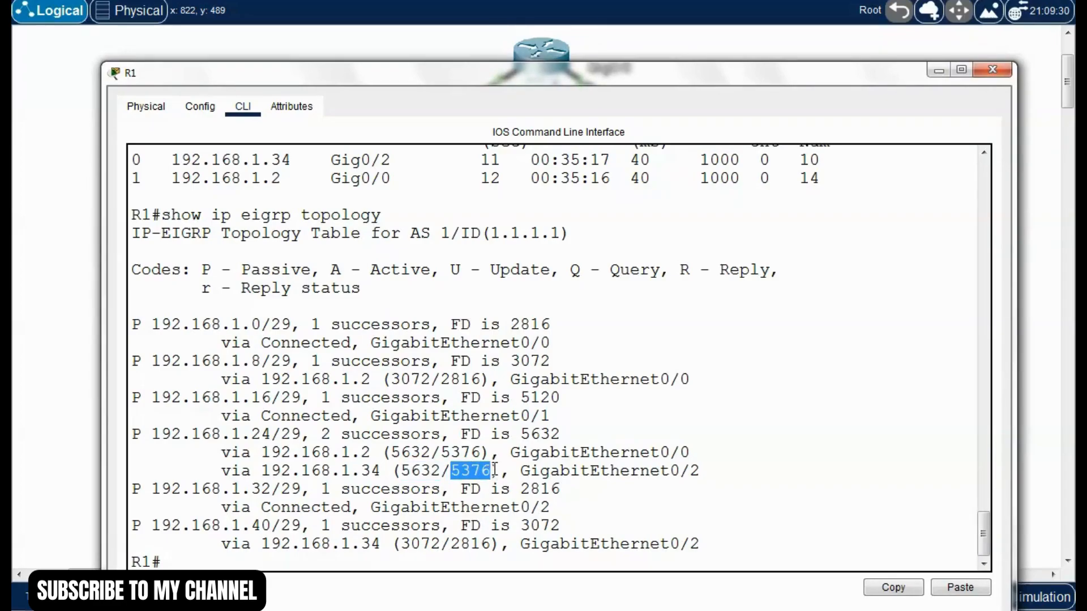
Relate the distances of the route via 192.168.1.34 to the path through R4 to 192.168.1.24/29 on the diagram
{"action": "left_click_drag", "start_coordinate": [605, 79], "coordinate": [655, 391]}
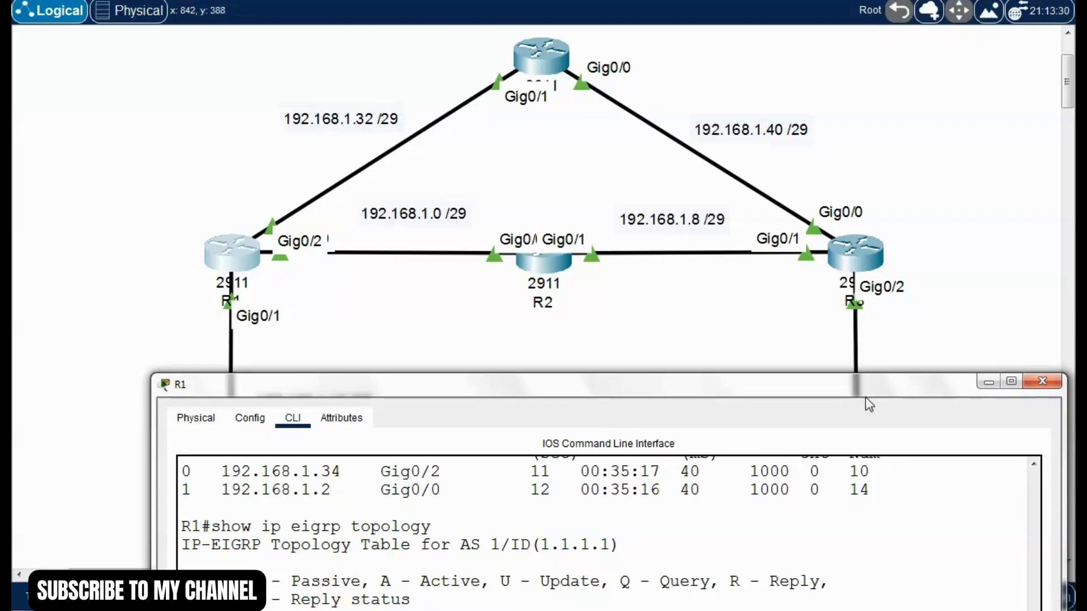
{"action": "left_click_drag", "start_coordinate": [866, 392], "coordinate": [896, 523]}
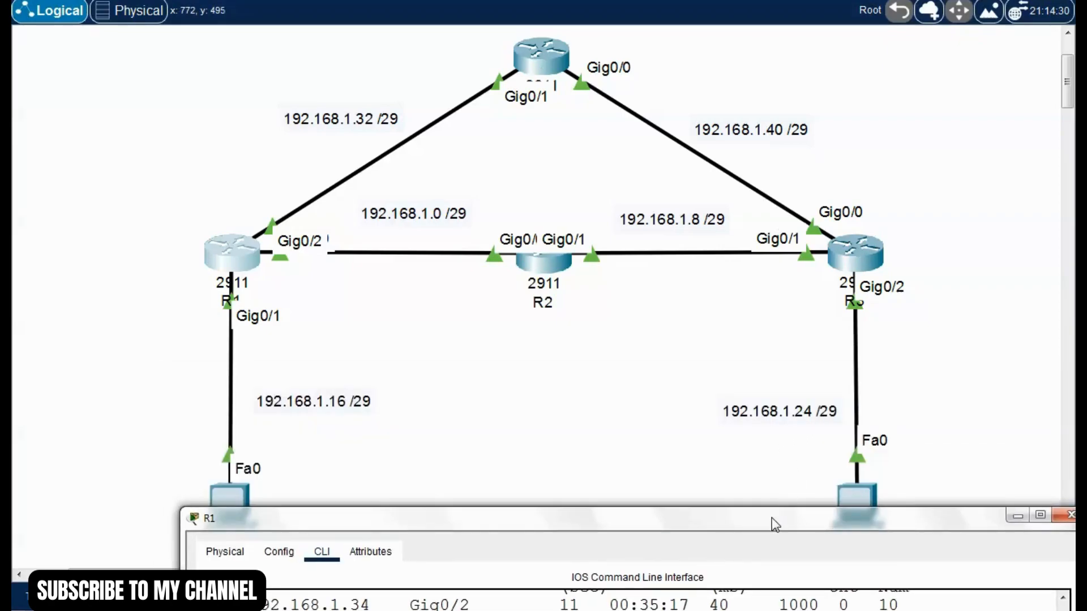
{"action": "left_click_drag", "start_coordinate": [772, 517], "coordinate": [681, 316]}
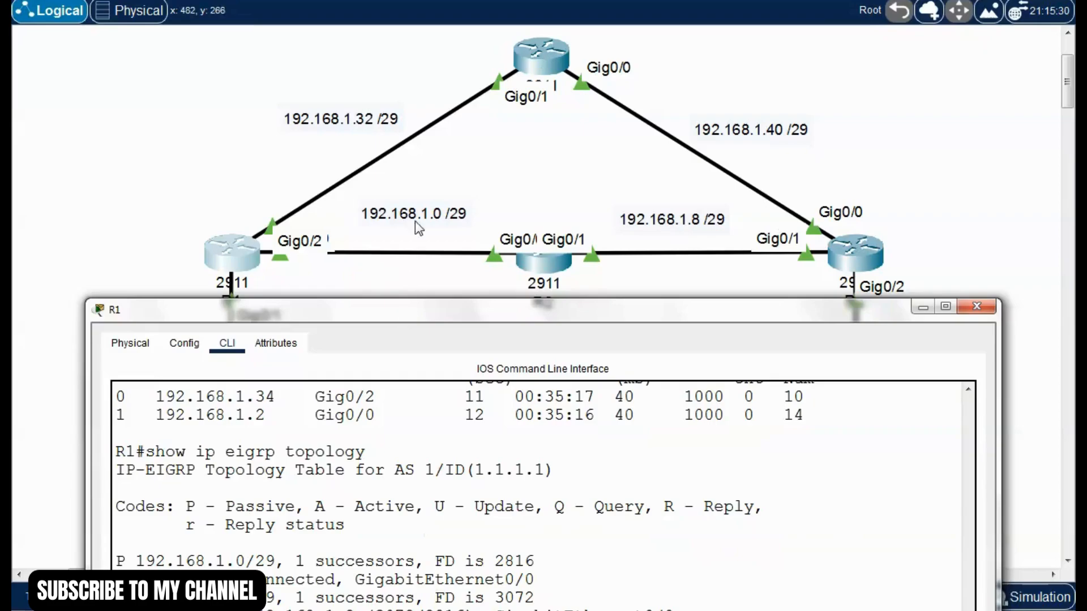
{"action": "left_click_drag", "start_coordinate": [304, 310], "coordinate": [322, 345]}
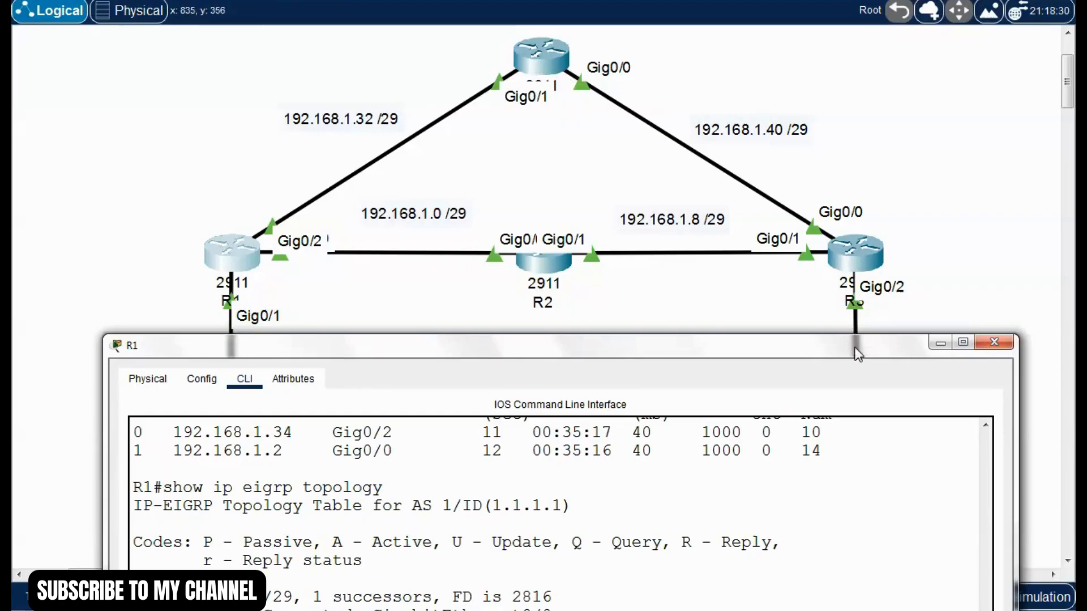
{"action": "left_click_drag", "start_coordinate": [862, 354], "coordinate": [898, 509]}
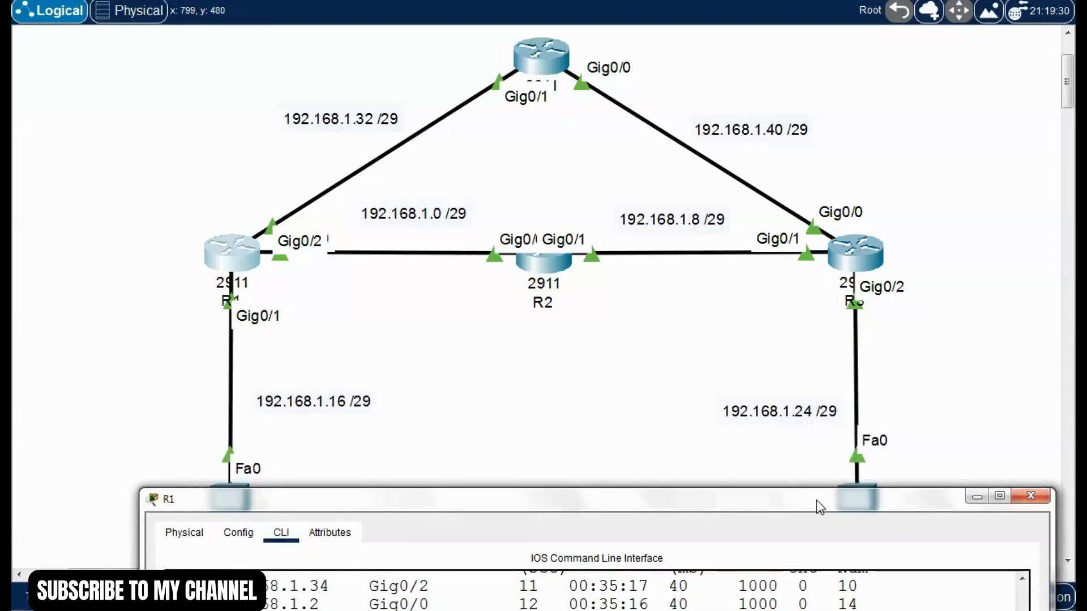
{"action": "left_click_drag", "start_coordinate": [816, 500], "coordinate": [754, 56]}
{"action": "left_click_drag", "start_coordinate": [488, 489], "coordinate": [496, 489]}
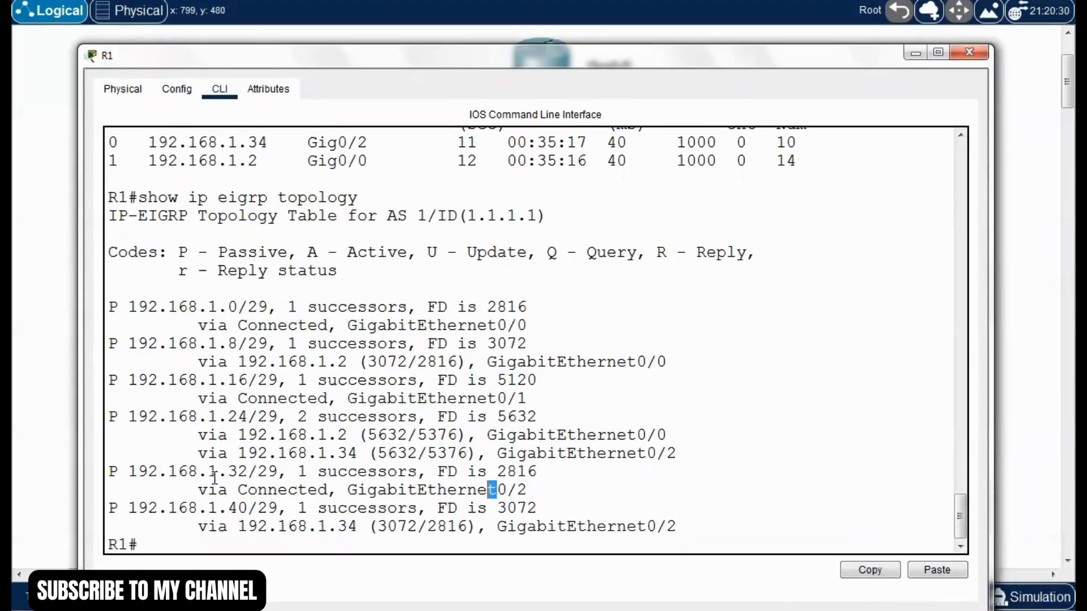
Compare the next hops and distance pairs of the two successor entries for 192.168.1.24/29 in R1's topology table
{"action": "left_click_drag", "start_coordinate": [192, 453], "coordinate": [682, 453]}
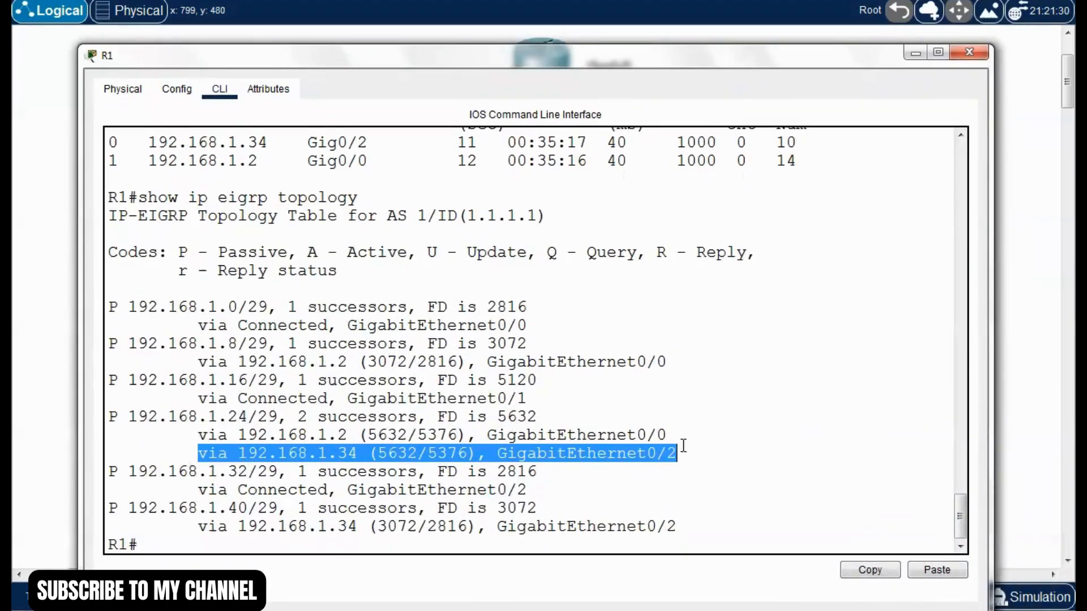
{"action": "left_click", "coordinate": [616, 470]}
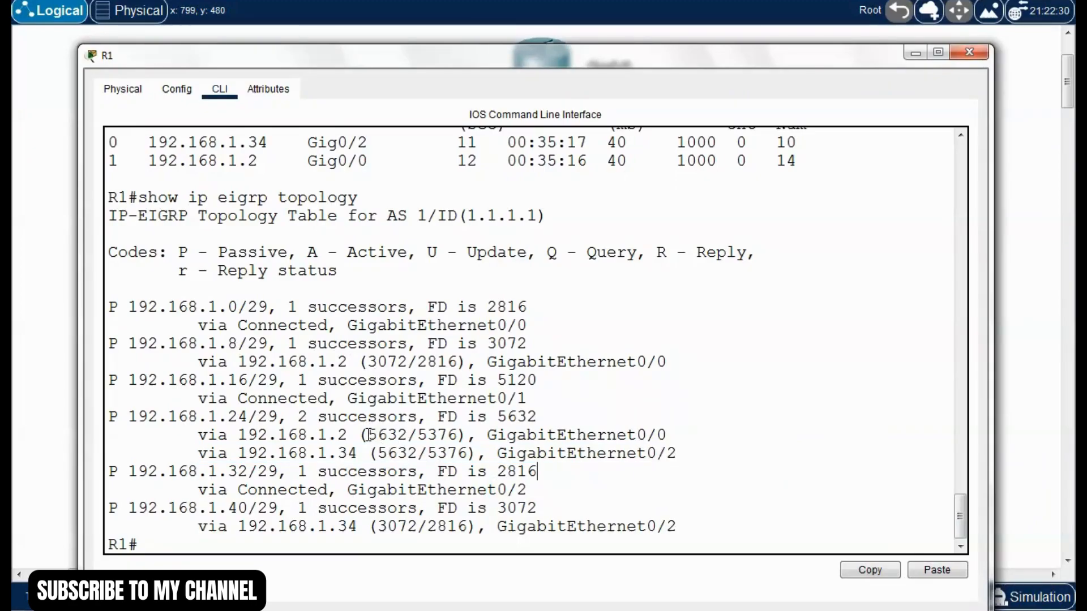
{"action": "mouse_move", "coordinate": [369, 435]}
{"action": "left_mouse_down"}
{"action": "mouse_move", "coordinate": [465, 436]}
{"action": "mouse_move", "coordinate": [377, 453]}
{"action": "left_mouse_up"}
{"action": "left_click", "coordinate": [453, 435]}
{"action": "left_click_drag", "start_coordinate": [197, 434], "coordinate": [687, 437]}
{"action": "left_click", "coordinate": [340, 453]}
{"action": "left_click_drag", "start_coordinate": [197, 453], "coordinate": [683, 453]}
{"action": "left_click", "coordinate": [408, 446]}
{"action": "left_click_drag", "start_coordinate": [459, 436], "coordinate": [378, 436]}
{"action": "left_click", "coordinate": [468, 453]}
{"action": "left_click_drag", "start_coordinate": [468, 453], "coordinate": [378, 457]}
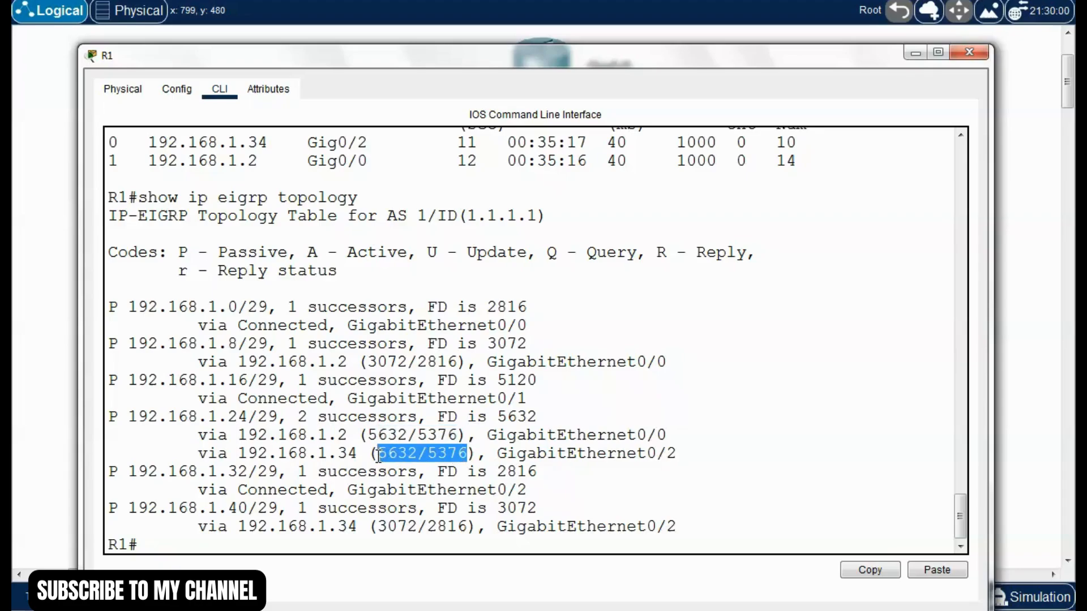
{"action": "left_click", "coordinate": [385, 457]}
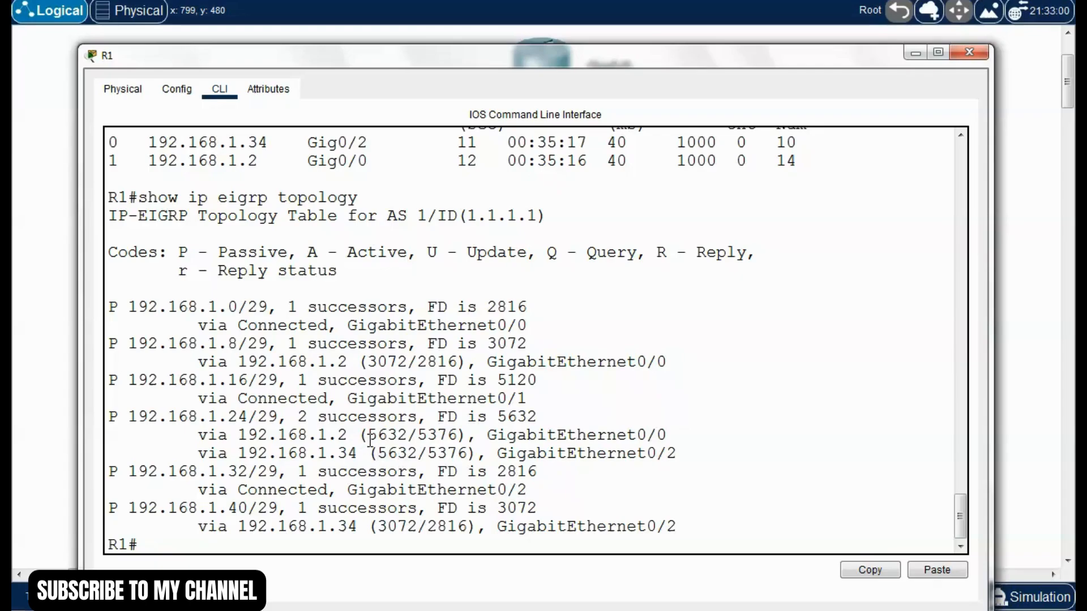
Recheck whether the distance pairs via 192.168.1.2 and 192.168.1.34 match for 192.168.1.24/29
{"action": "left_click_drag", "start_coordinate": [188, 438], "coordinate": [540, 418]}
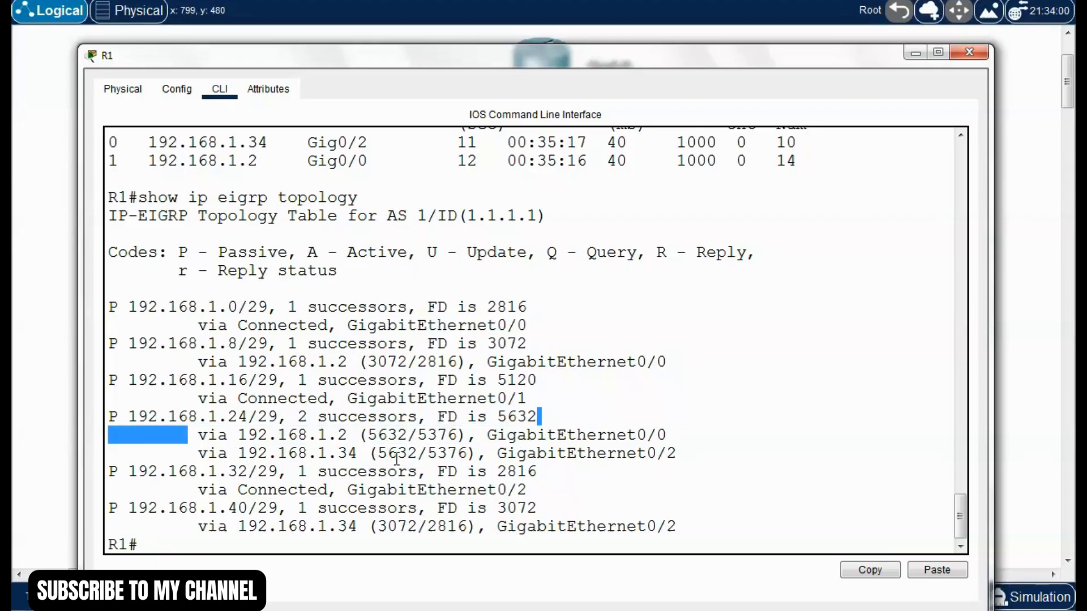
{"action": "left_click", "coordinate": [395, 455]}
{"action": "left_click_drag", "start_coordinate": [202, 454], "coordinate": [505, 436]}
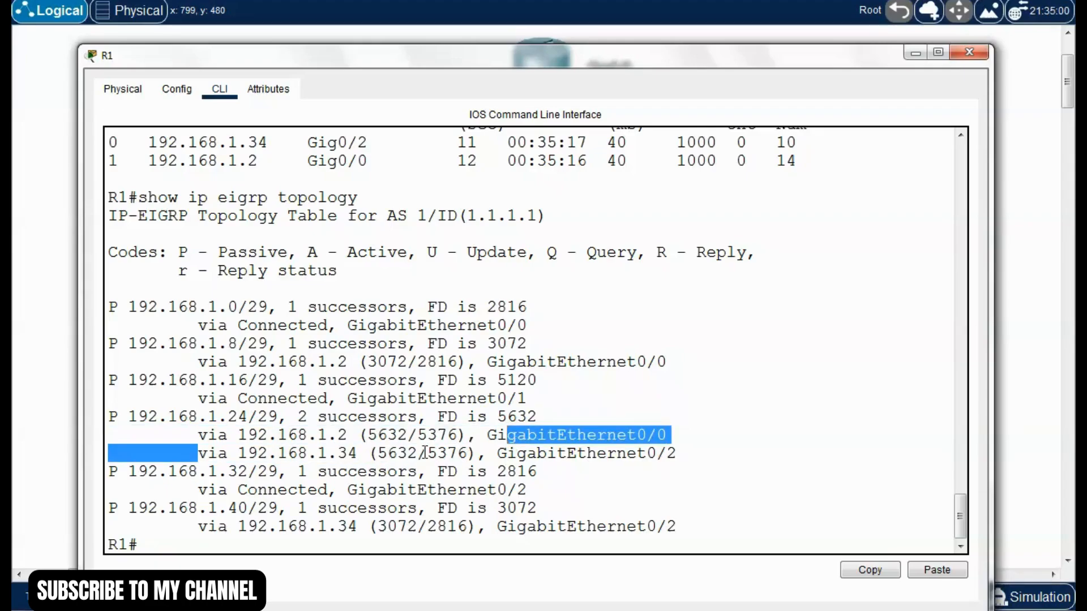
{"action": "left_click_drag", "start_coordinate": [371, 455], "coordinate": [470, 455]}
{"action": "left_click_drag", "start_coordinate": [362, 436], "coordinate": [464, 436]}
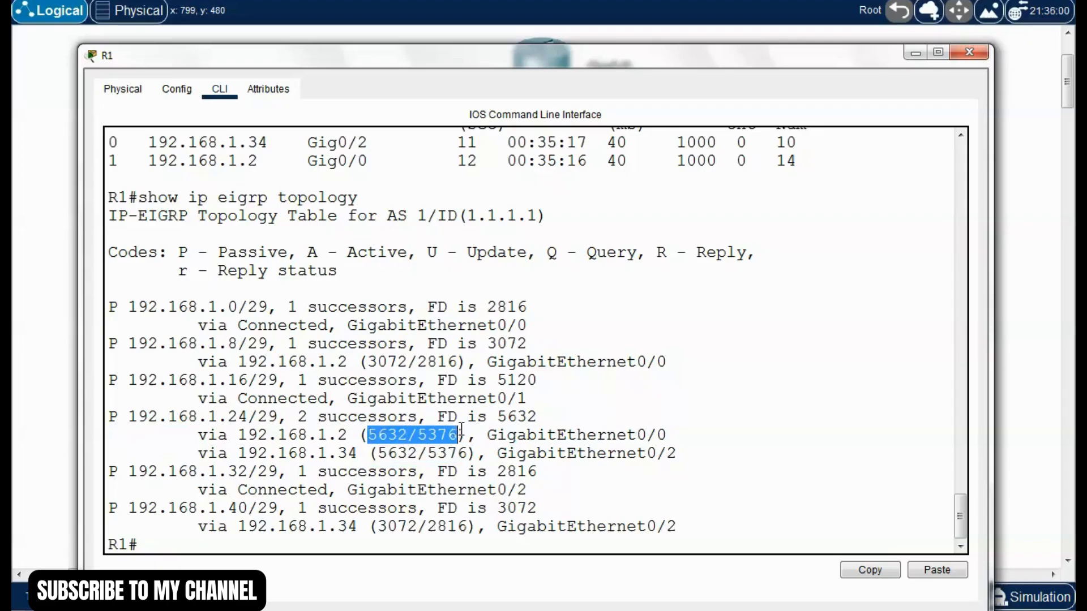
{"action": "left_click_drag", "start_coordinate": [377, 454], "coordinate": [486, 452]}
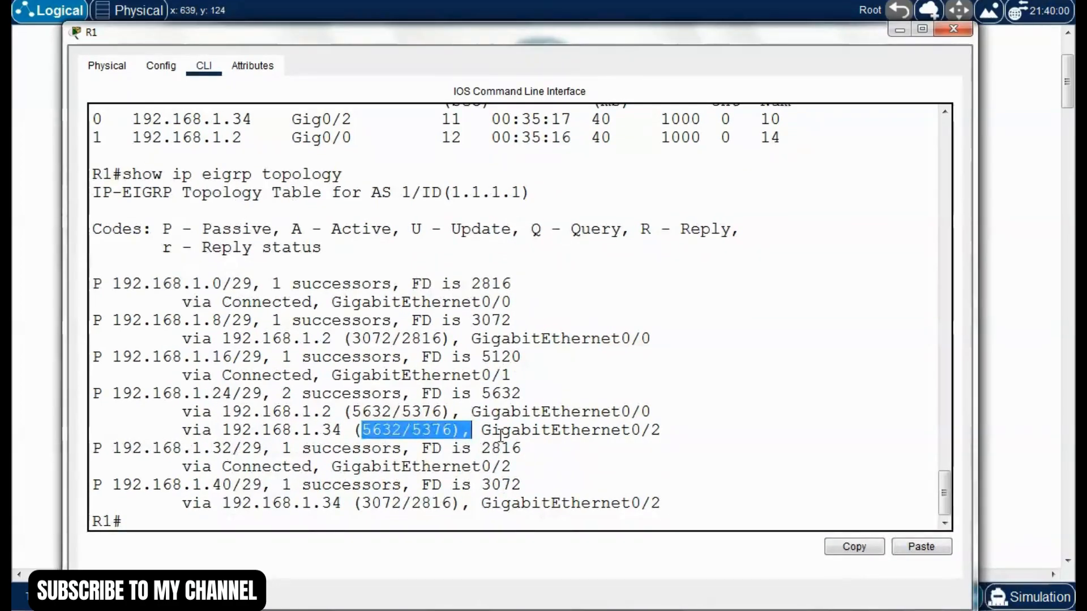
{"action": "left_click", "coordinate": [492, 448]}
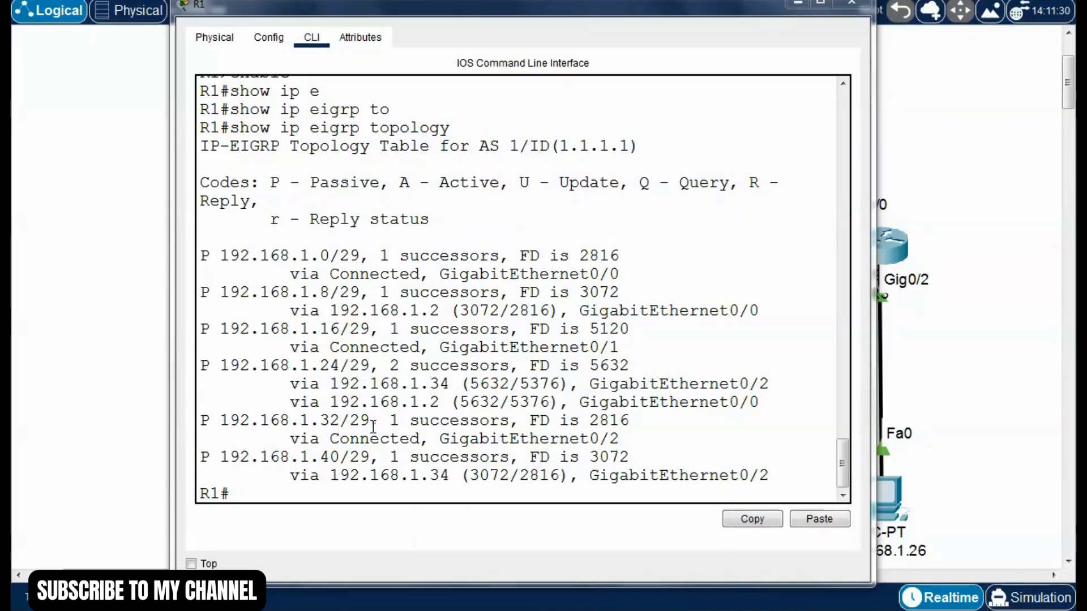
Examine the 192.168.1.24/29 entry via 192.168.1.2 and its reported distance in the reissued topology output
{"action": "left_click_drag", "start_coordinate": [285, 402], "coordinate": [763, 405]}
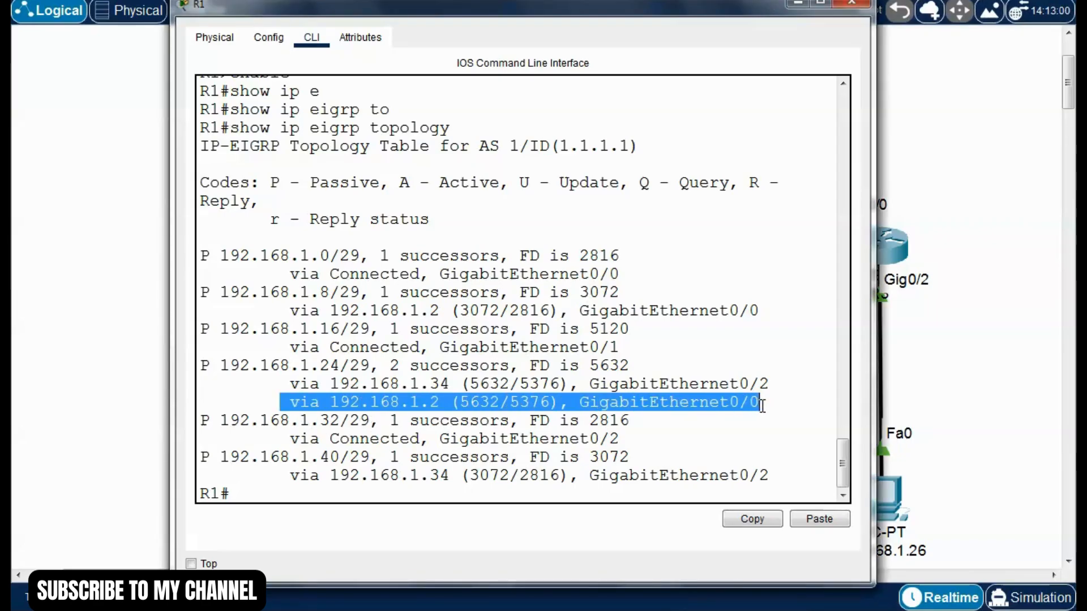
{"action": "left_click", "coordinate": [536, 402]}
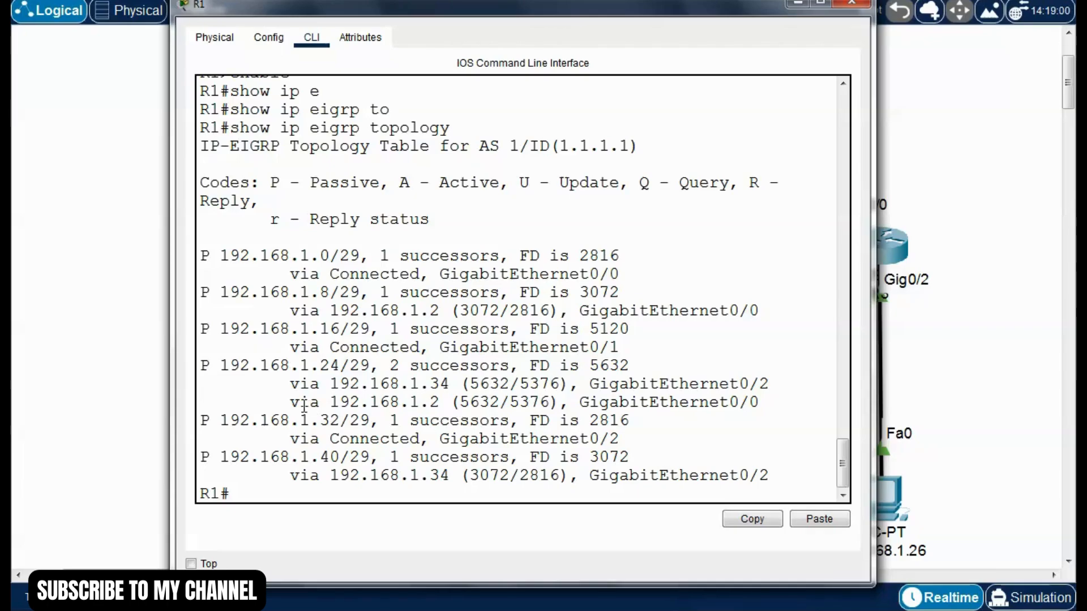
{"action": "left_click_drag", "start_coordinate": [291, 404], "coordinate": [770, 400]}
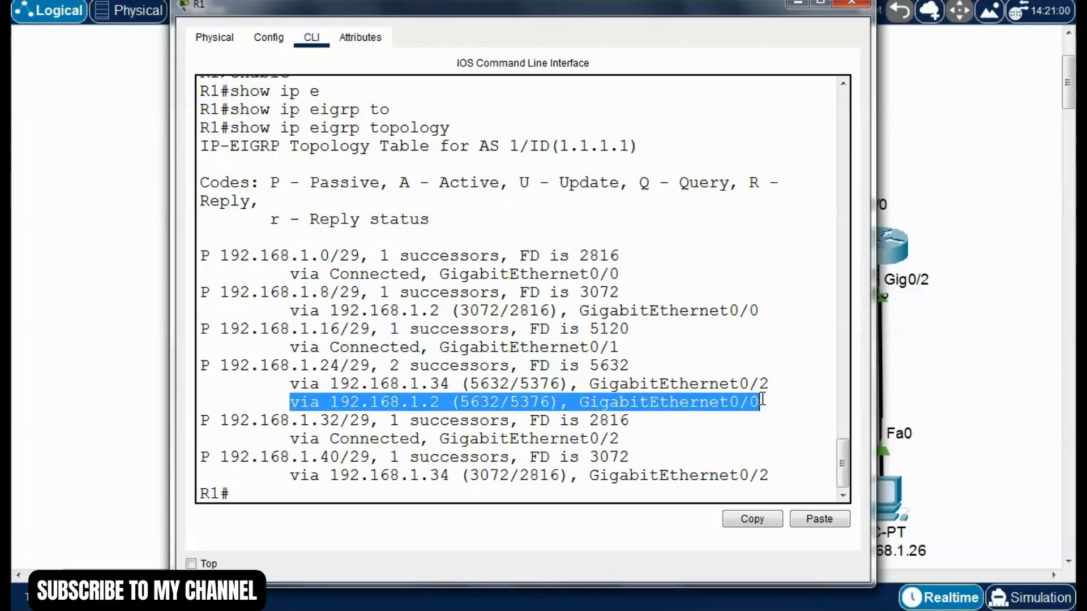
{"action": "left_click", "coordinate": [502, 400]}
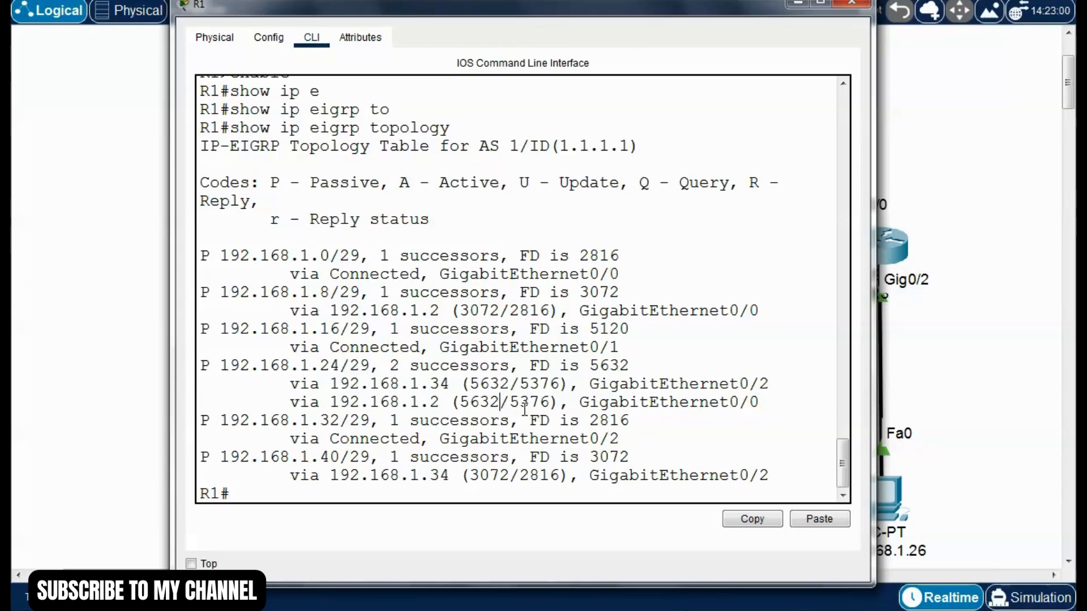
{"action": "left_click_drag", "start_coordinate": [510, 402], "coordinate": [548, 402]}
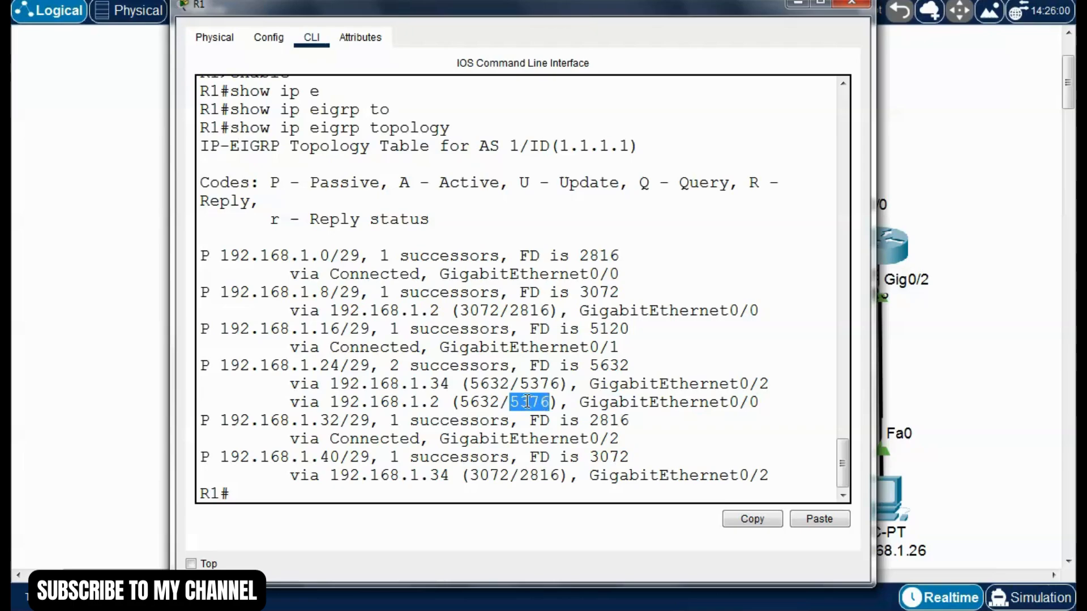
Compare the feasible distance via 192.168.1.34 with the distances of the 192.168.1.24/29 entry via 192.168.1.2
{"action": "left_click_drag", "start_coordinate": [470, 385], "coordinate": [509, 385]}
{"action": "left_click", "coordinate": [290, 387]}
{"action": "left_click_drag", "start_coordinate": [291, 387], "coordinate": [287, 408]}
{"action": "left_click", "coordinate": [621, 420]}
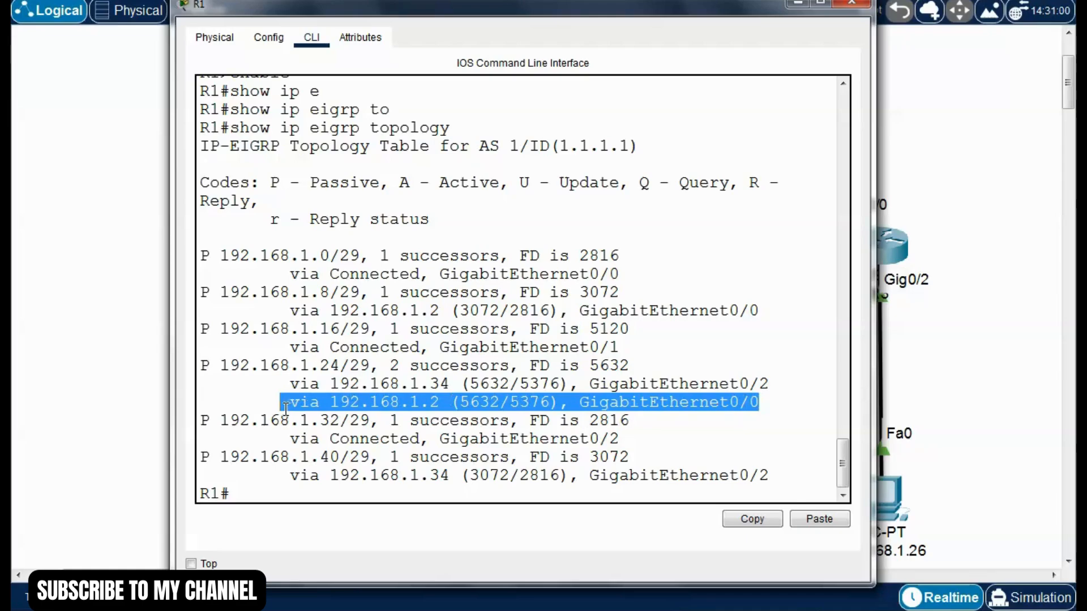
{"action": "left_click", "coordinate": [254, 398]}
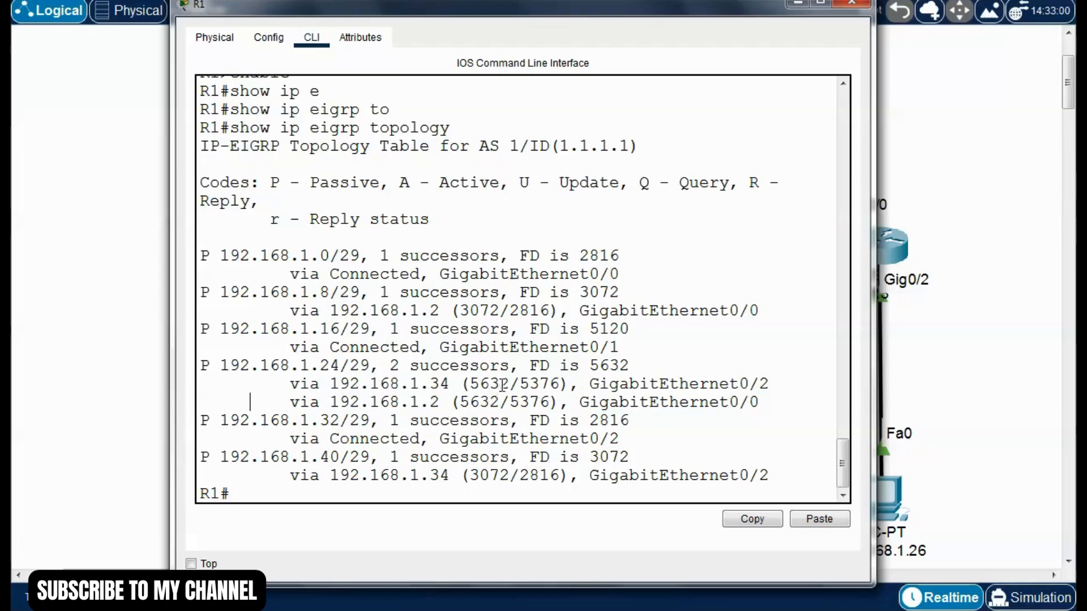
{"action": "left_click_drag", "start_coordinate": [508, 384], "coordinate": [460, 405]}
{"action": "left_click", "coordinate": [458, 404]}
{"action": "left_click", "coordinate": [511, 384]}
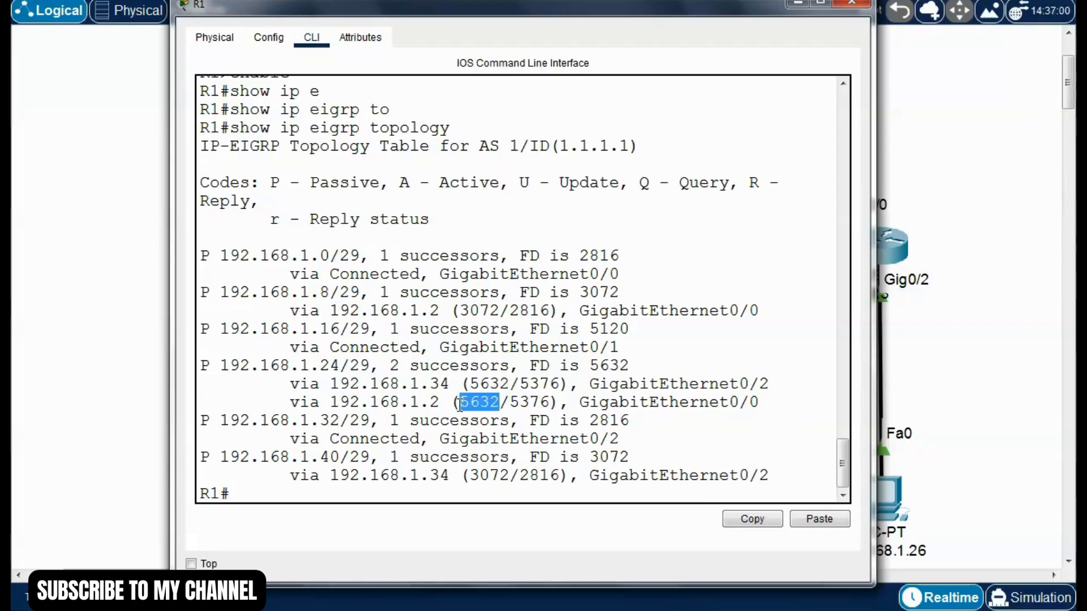
{"action": "left_click", "coordinate": [539, 401]}
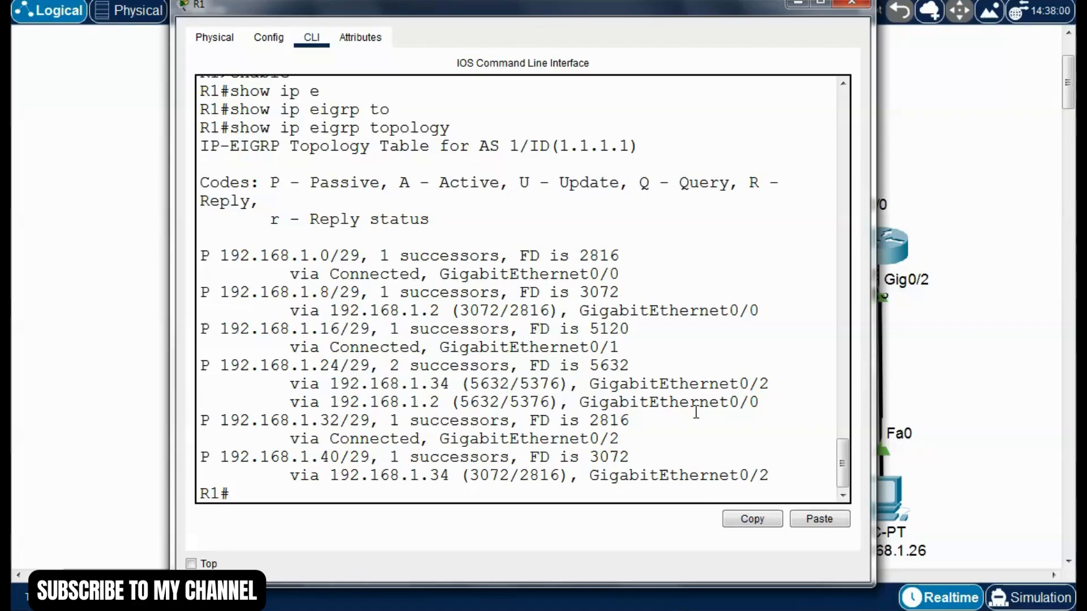
{"action": "left_click_drag", "start_coordinate": [762, 403], "coordinate": [286, 389]}
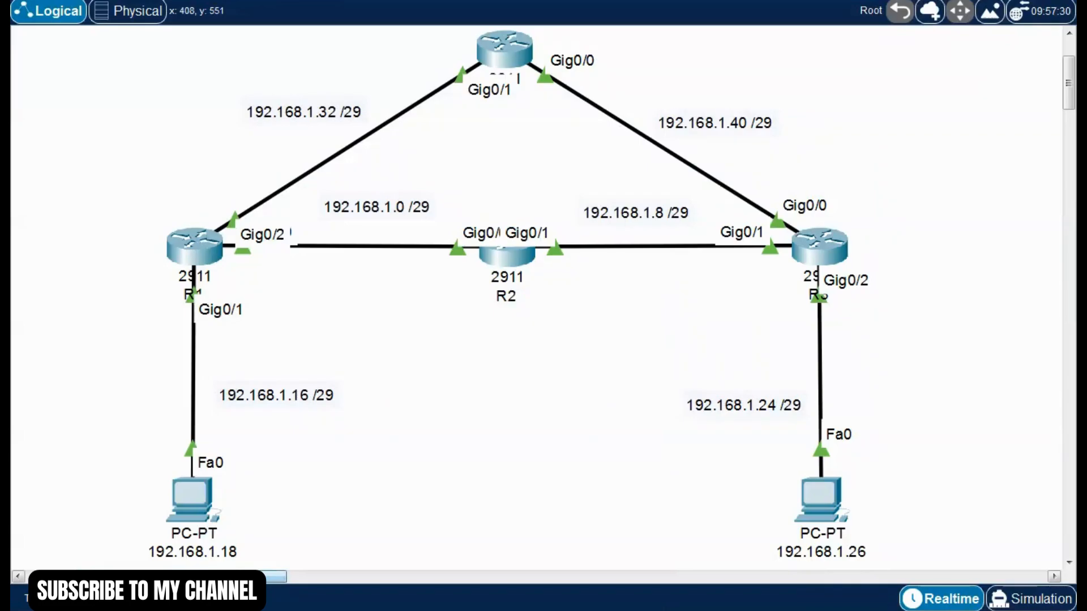
View the separate CGR1240 router topology with the 192.168.1.0 to 192.168.6.0 networks, then return to the 2911 topology
{"action": "left_click_drag", "start_coordinate": [196, 577], "coordinate": [399, 577]}
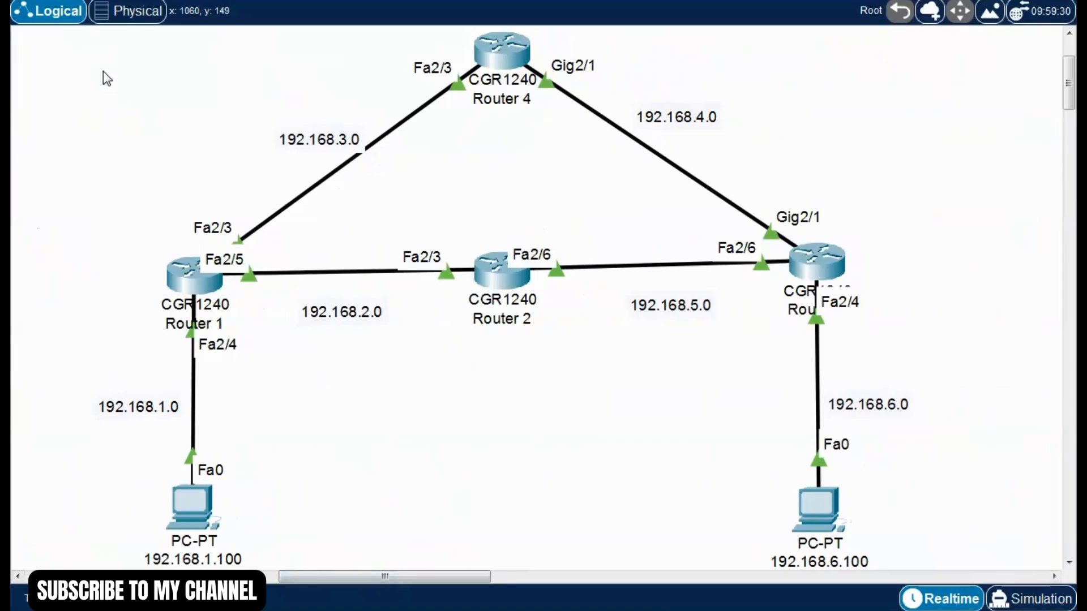
{"action": "left_click_drag", "start_coordinate": [103, 37], "coordinate": [915, 566]}
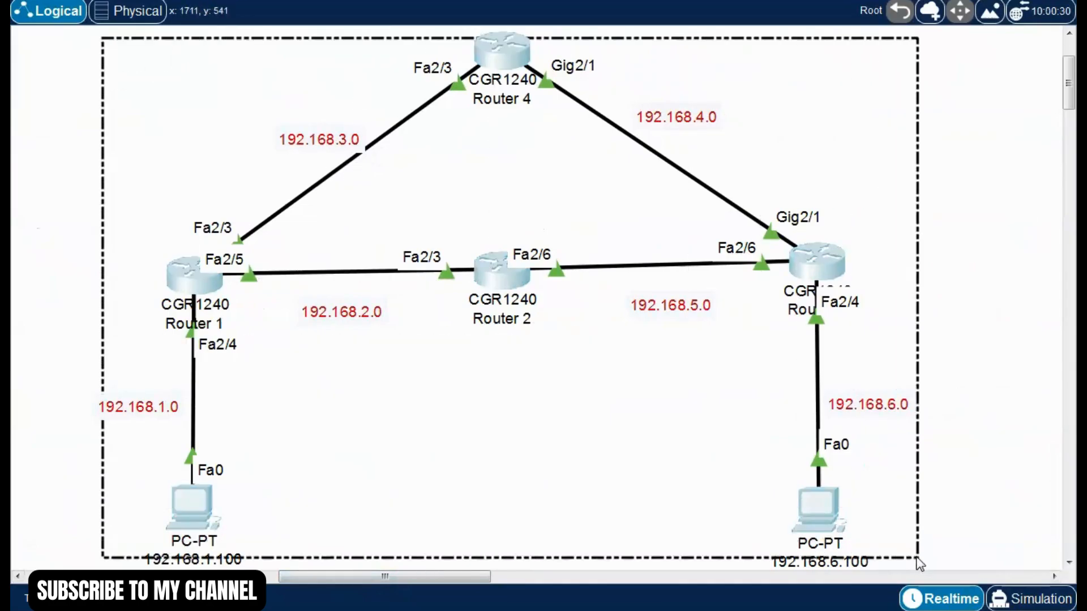
{"action": "left_click", "coordinate": [555, 456]}
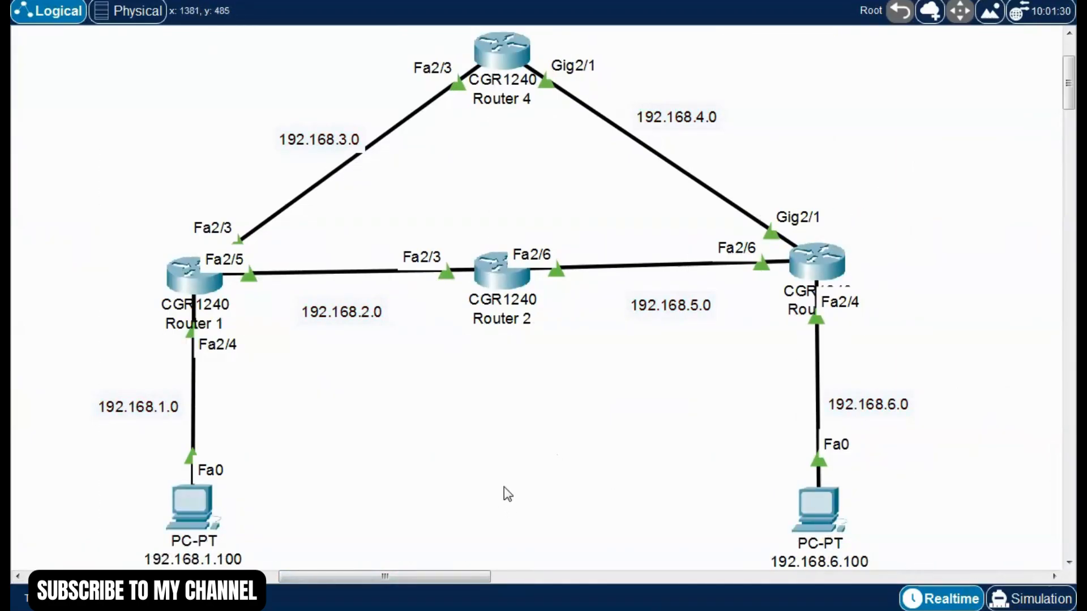
{"action": "left_click_drag", "start_coordinate": [482, 573], "coordinate": [303, 602]}
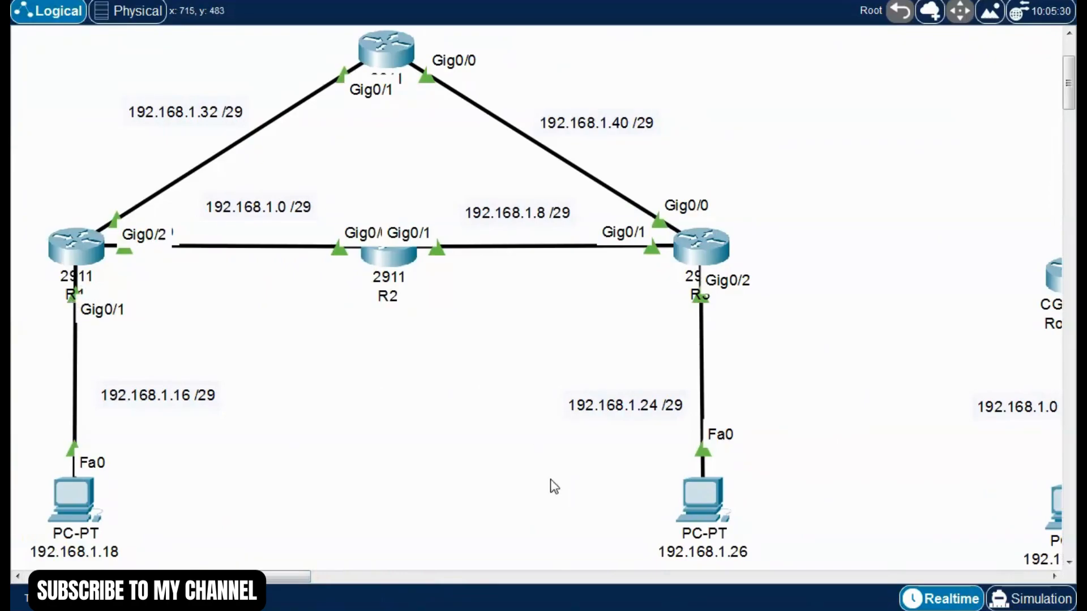
Examine the CGR1240 topology, especially Router 1 and the far 192.168.6.0 network
{"action": "left_click_drag", "start_coordinate": [322, 582], "coordinate": [362, 582]}
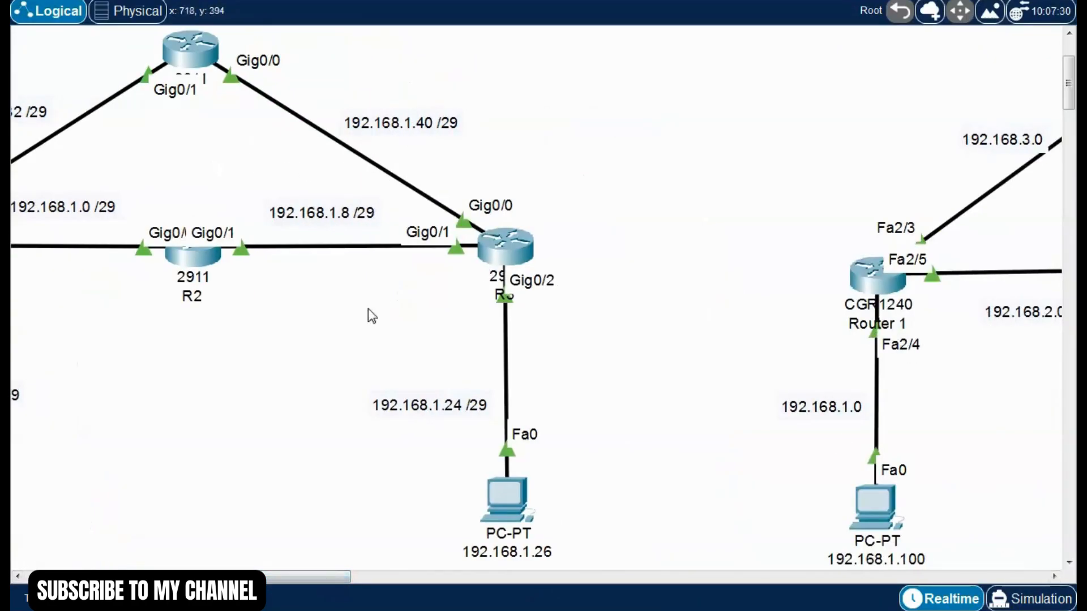
{"action": "left_click_drag", "start_coordinate": [340, 576], "coordinate": [461, 569]}
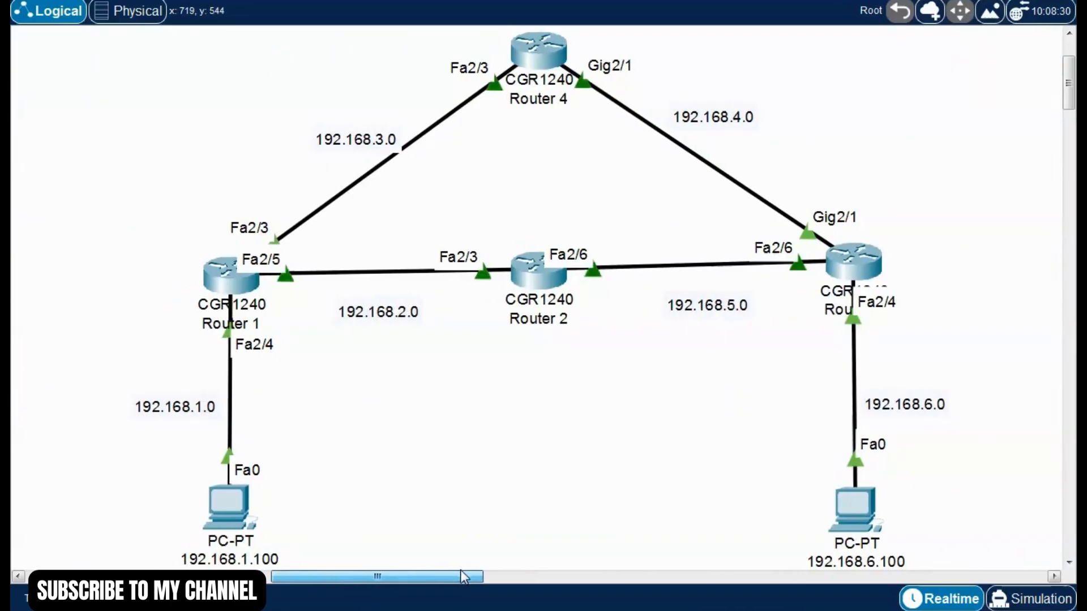
{"action": "left_click_drag", "start_coordinate": [293, 105], "coordinate": [395, 148]}
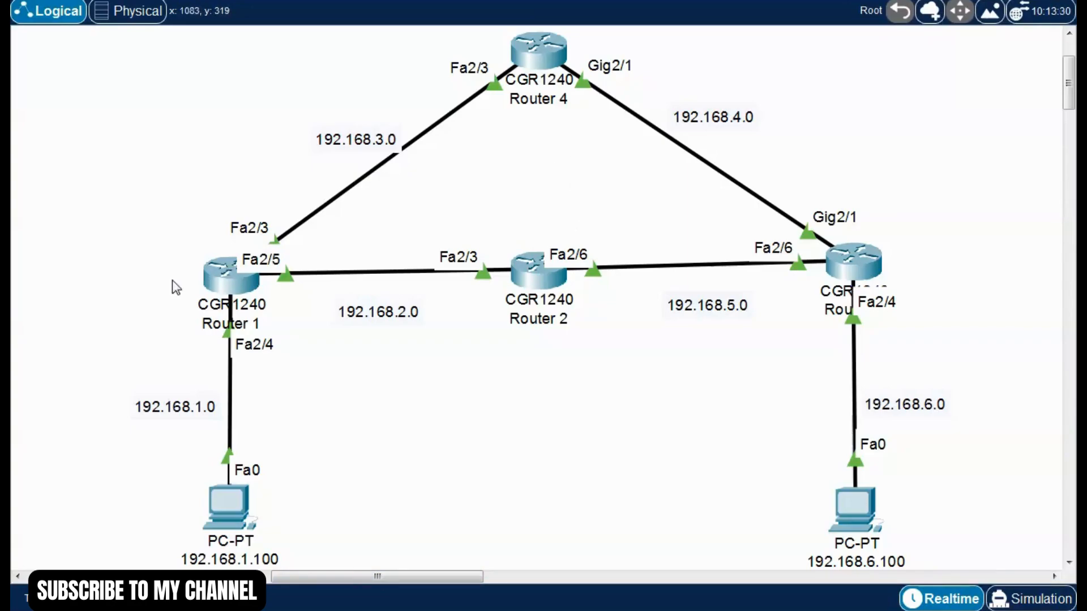
{"action": "left_click_drag", "start_coordinate": [158, 228], "coordinate": [301, 346]}
{"action": "left_click", "coordinate": [301, 345]}
{"action": "left_click_drag", "start_coordinate": [790, 356], "coordinate": [995, 427]}
{"action": "left_click", "coordinate": [717, 408]}
Open the command line of CGR1240 Router 1 and enter privileged mode
{"action": "left_click", "coordinate": [226, 283]}
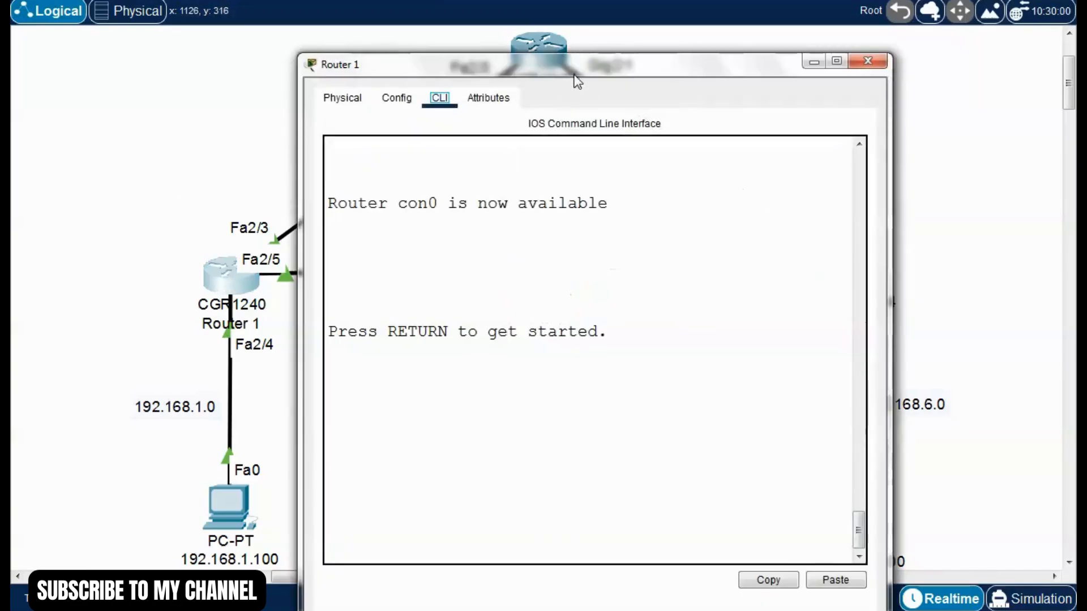
{"action": "left_click_drag", "start_coordinate": [573, 71], "coordinate": [494, 24]}
{"action": "key", "text": "Return"}
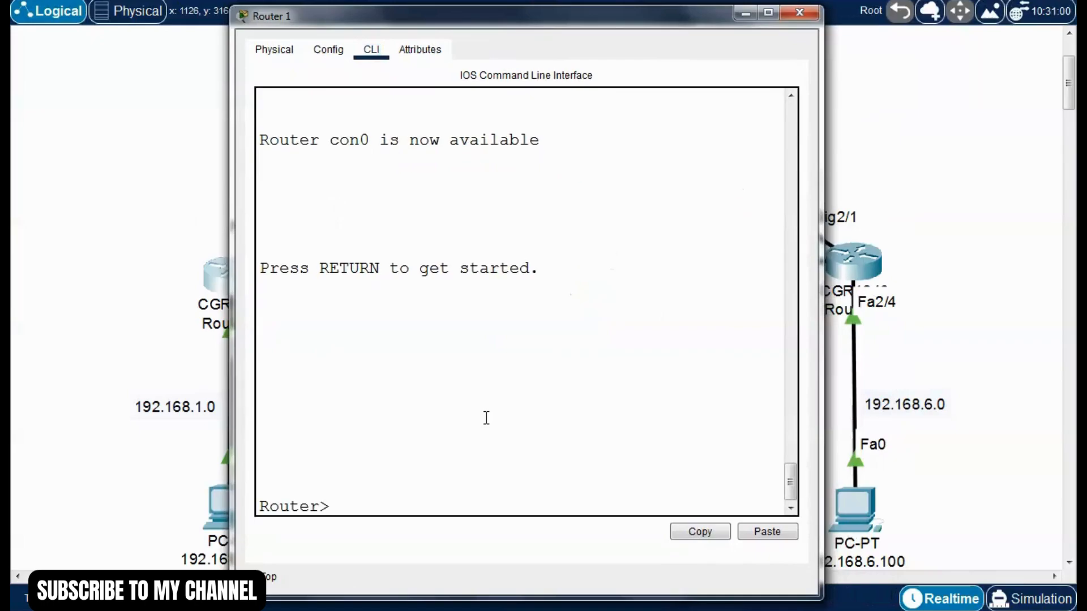
{"action": "type", "text": "enable"}
{"action": "key", "text": "Return"}
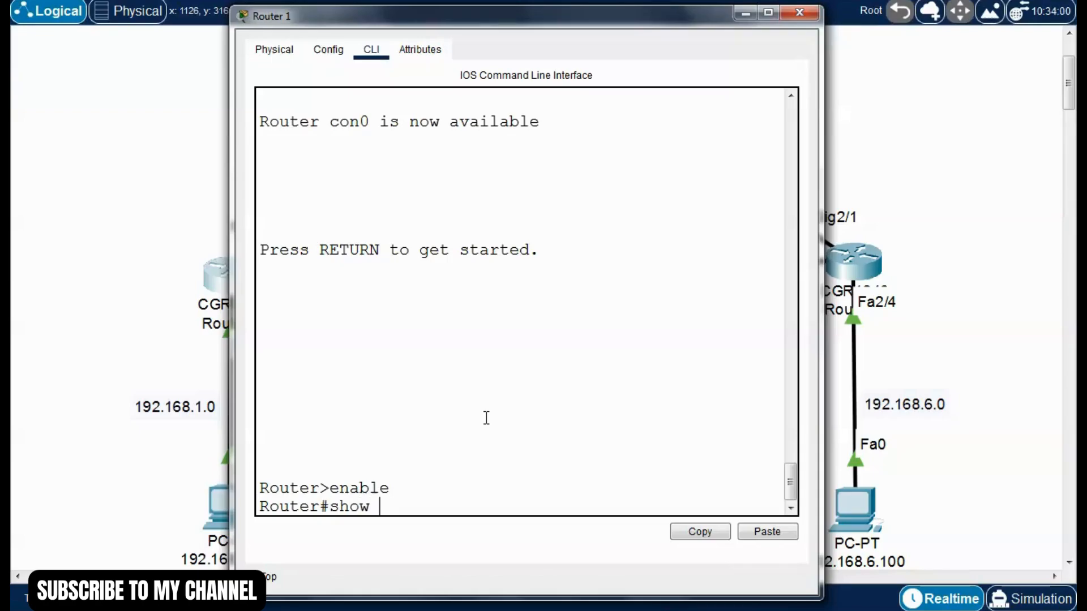
Display Router 1's EIGRP topology table and widen the window so that each route fits on one line
{"action": "type", "text": "show ip e"}
{"action": "type", "text": "i"}
{"action": "key", "text": "Tab"}
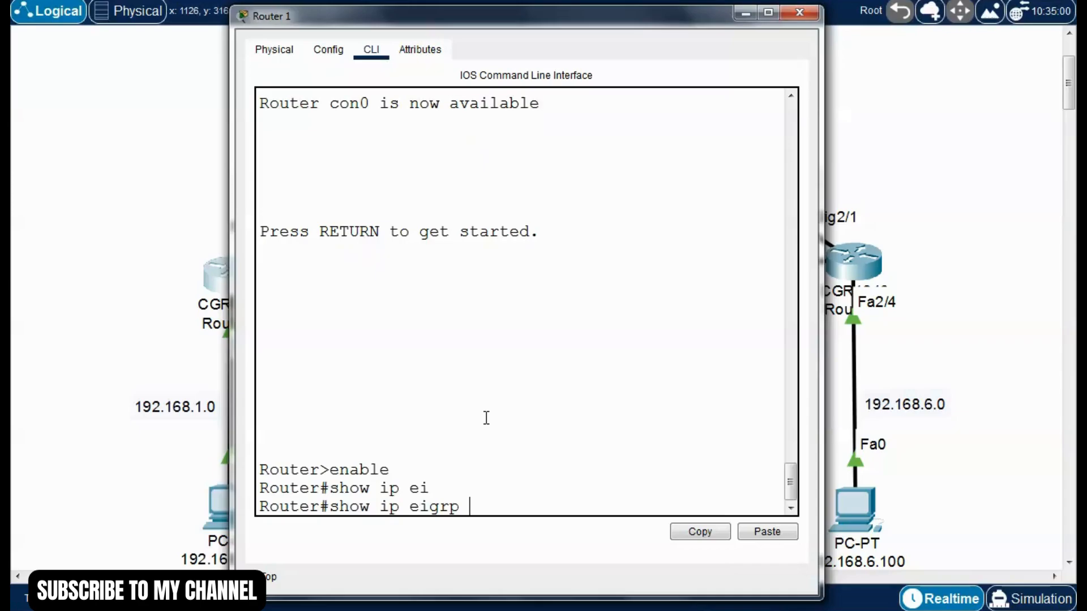
{"action": "key", "text": "Return"}
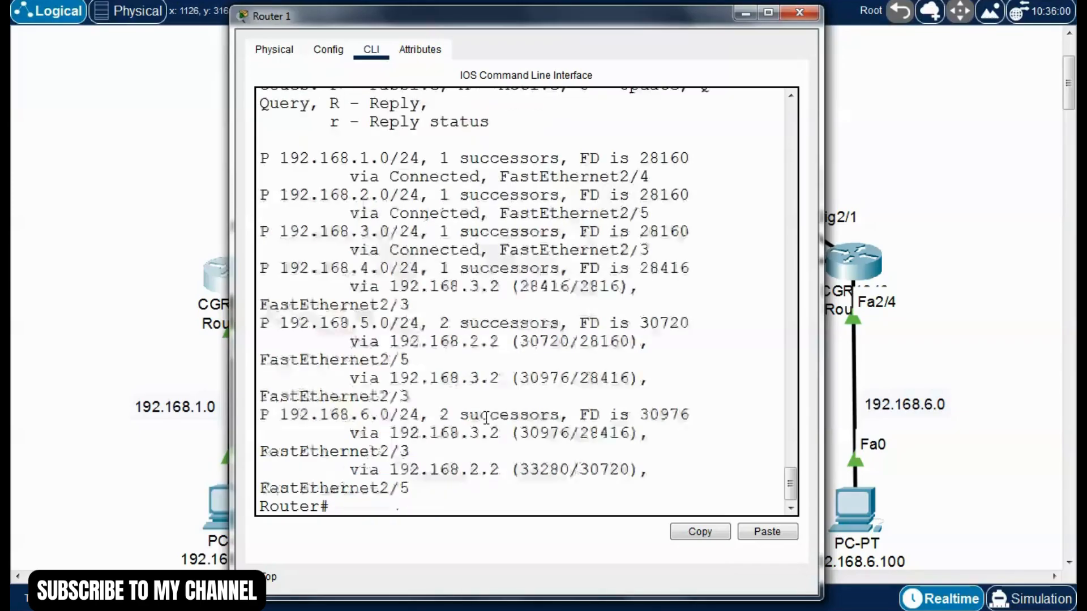
{"action": "left_click_drag", "start_coordinate": [823, 234], "coordinate": [1006, 238]}
{"action": "left_click_drag", "start_coordinate": [233, 291], "coordinate": [180, 293]}
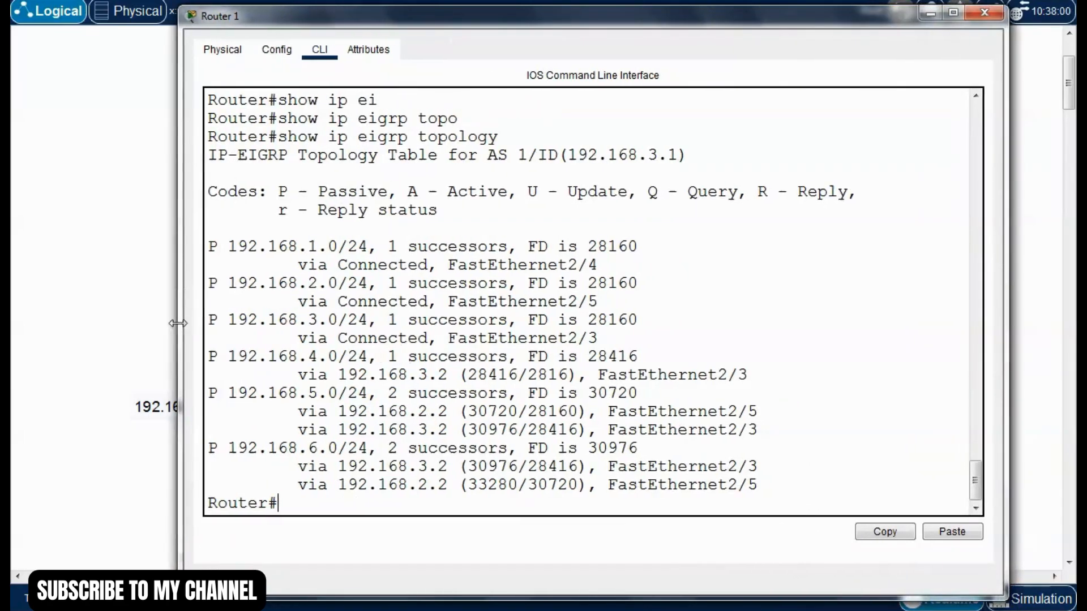
Examine the 192.168.6.0/24 entry's successors, feasible distance and its two routes via 192.168.3.2 and 192.168.2.2
{"action": "left_click_drag", "start_coordinate": [228, 449], "coordinate": [358, 453]}
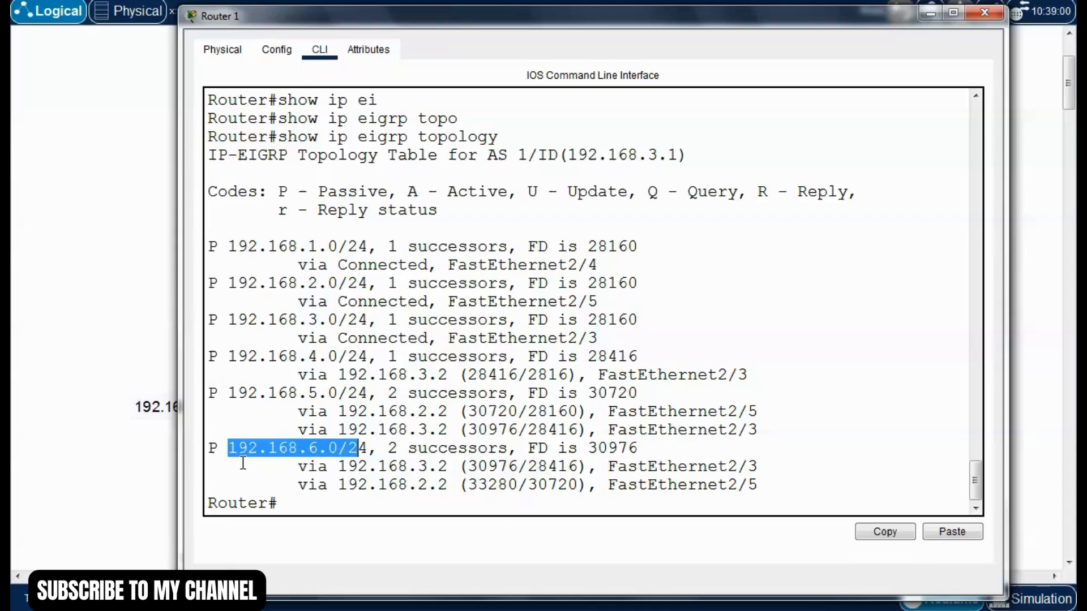
{"action": "left_click", "coordinate": [315, 453]}
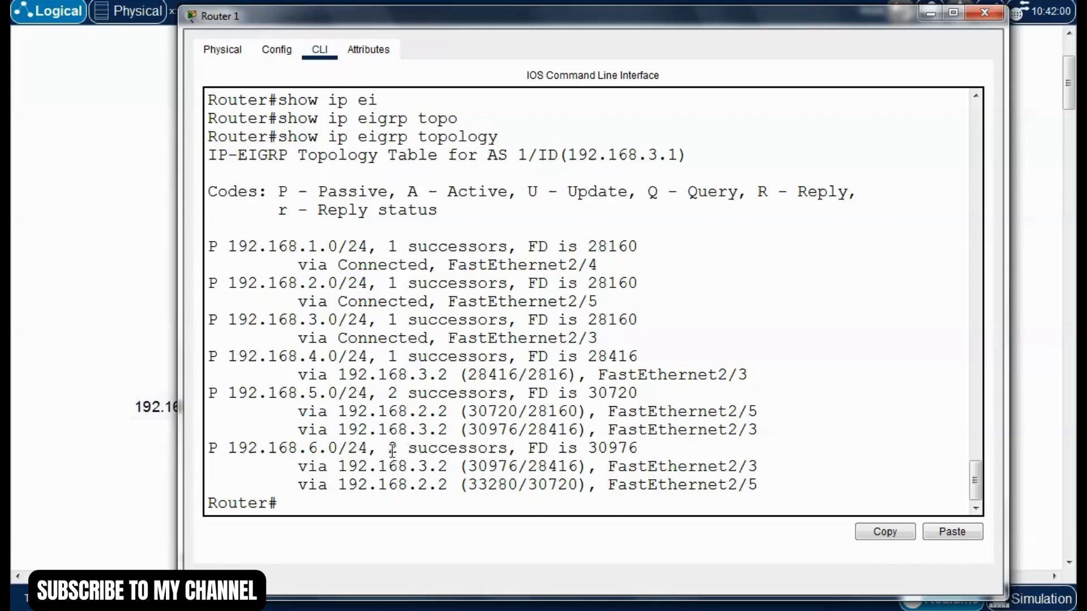
{"action": "left_click_drag", "start_coordinate": [387, 445], "coordinate": [569, 450]}
{"action": "left_click", "coordinate": [521, 450]}
{"action": "left_click", "coordinate": [589, 450]}
{"action": "left_click_drag", "start_coordinate": [589, 450], "coordinate": [639, 450]}
{"action": "left_click", "coordinate": [572, 470]}
{"action": "left_click_drag", "start_coordinate": [298, 466], "coordinate": [760, 471]}
{"action": "left_click", "coordinate": [479, 485]}
{"action": "left_click_drag", "start_coordinate": [300, 487], "coordinate": [762, 487]}
{"action": "left_click", "coordinate": [532, 480]}
Uncover the diagram and trace the path to 192.168.6.0 through Router 4 over 192.168.3.0 and 192.168.4.0
{"action": "left_click_drag", "start_coordinate": [654, 16], "coordinate": [651, 405]}
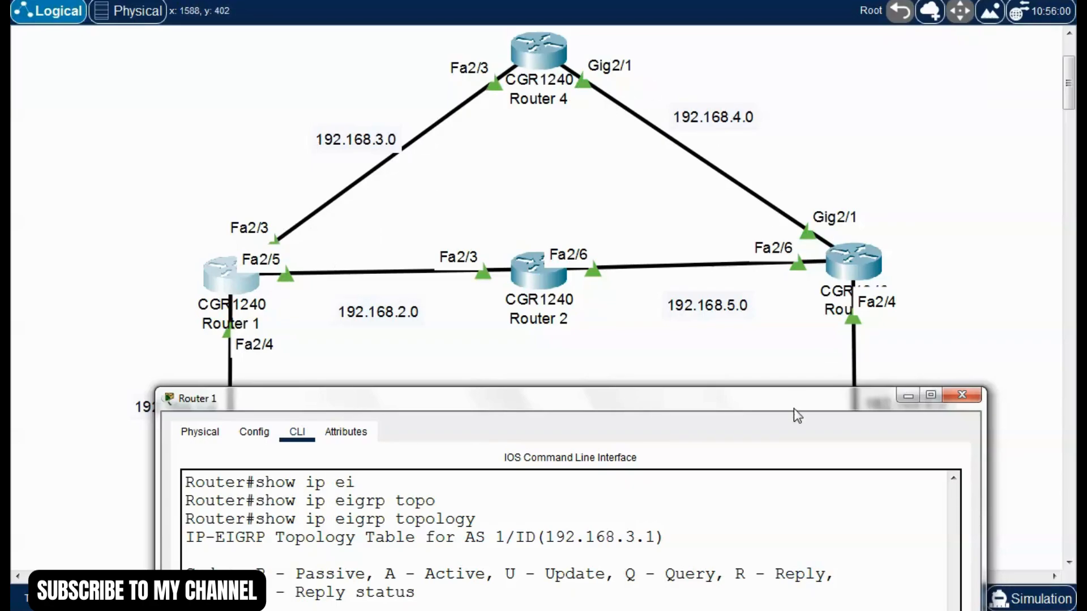
{"action": "left_click_drag", "start_coordinate": [794, 409], "coordinate": [810, 554]}
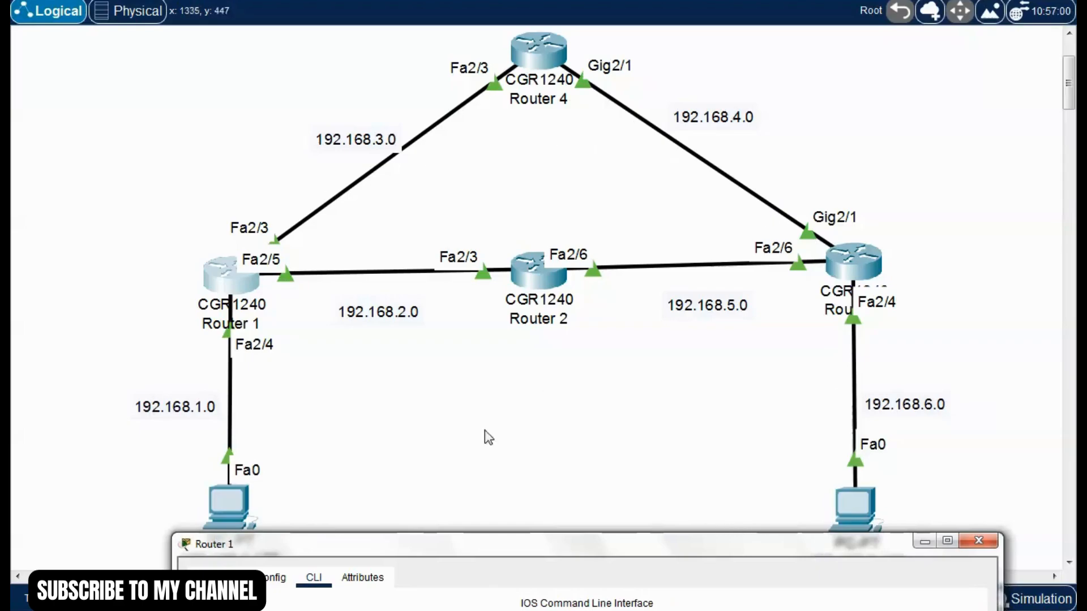
{"action": "left_click_drag", "start_coordinate": [561, 546], "coordinate": [506, 454]}
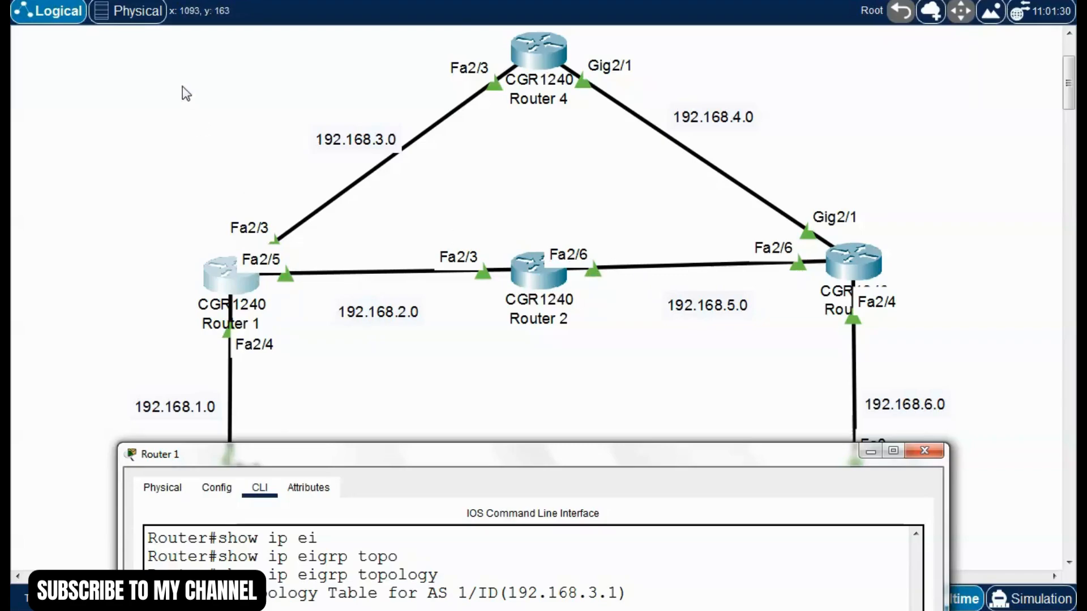
{"action": "left_click_drag", "start_coordinate": [165, 60], "coordinate": [858, 193]}
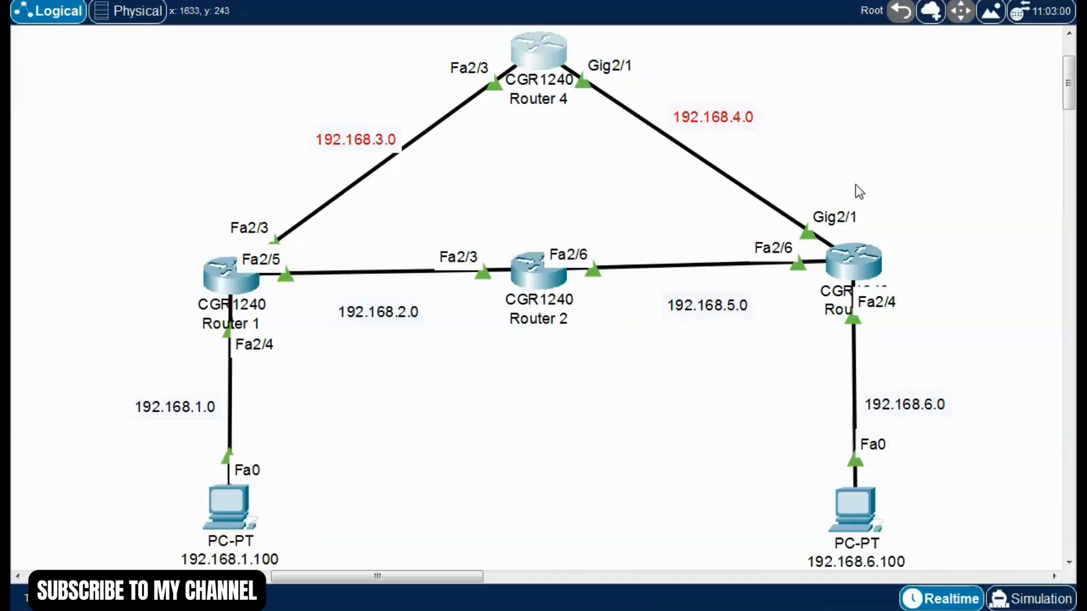
{"action": "left_click", "coordinate": [561, 165]}
{"action": "left_click_drag", "start_coordinate": [146, 52], "coordinate": [816, 184]}
{"action": "left_click", "coordinate": [819, 190]}
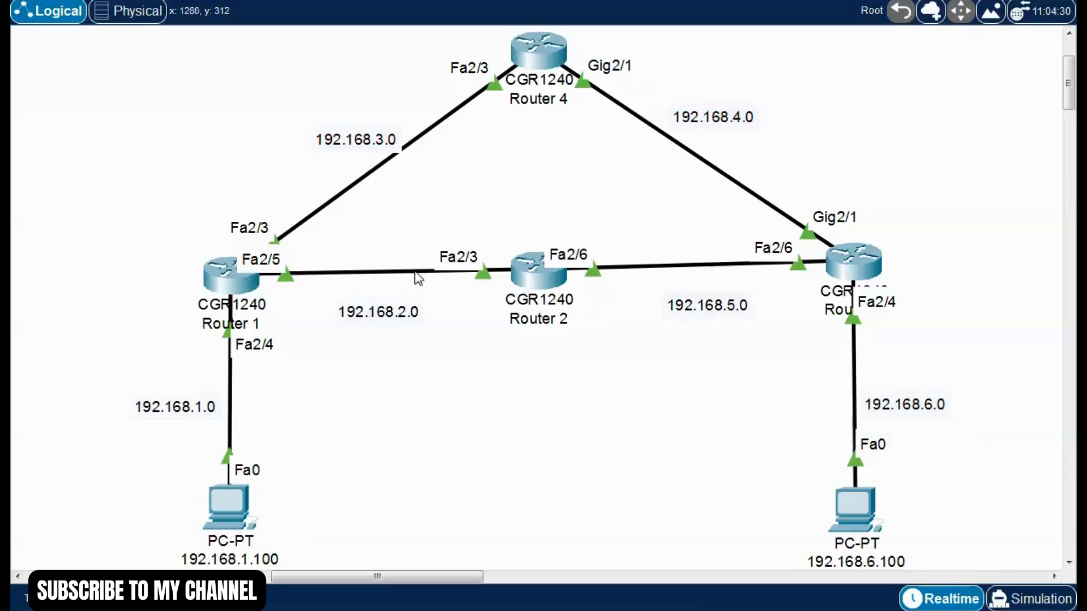
Return to Router 1's topology table and compare the reported distance via 192.168.2.2 with the feasible distance via 192.168.3.2 for 192.168.6.0/24
{"action": "left_click", "coordinate": [231, 276]}
{"action": "left_click_drag", "start_coordinate": [736, 469], "coordinate": [757, 33]}
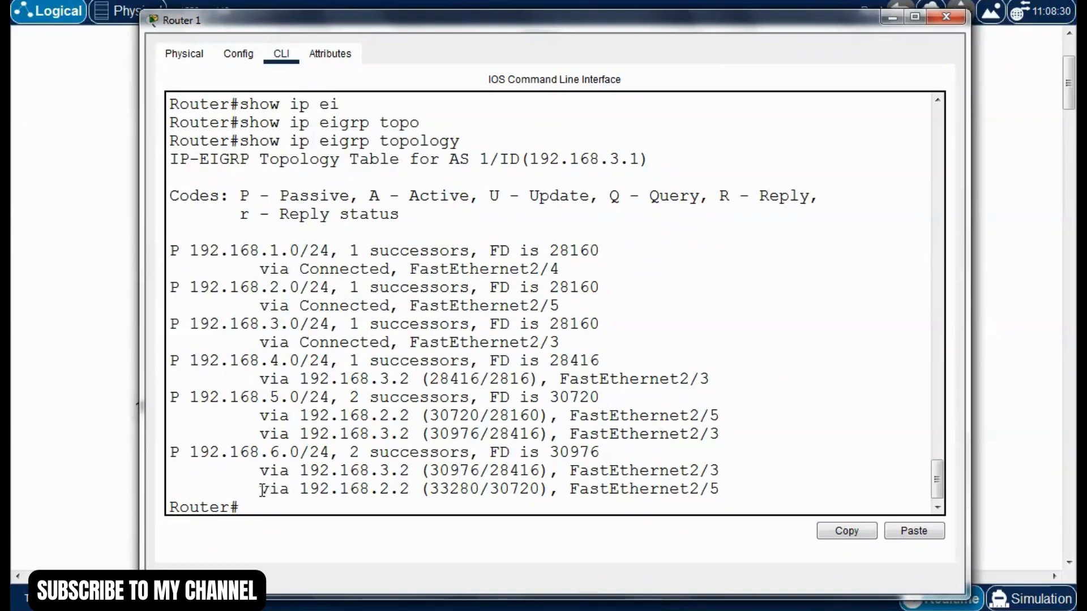
{"action": "left_click_drag", "start_coordinate": [259, 489], "coordinate": [749, 489]}
{"action": "left_click", "coordinate": [532, 487]}
{"action": "left_click_drag", "start_coordinate": [492, 489], "coordinate": [541, 489]}
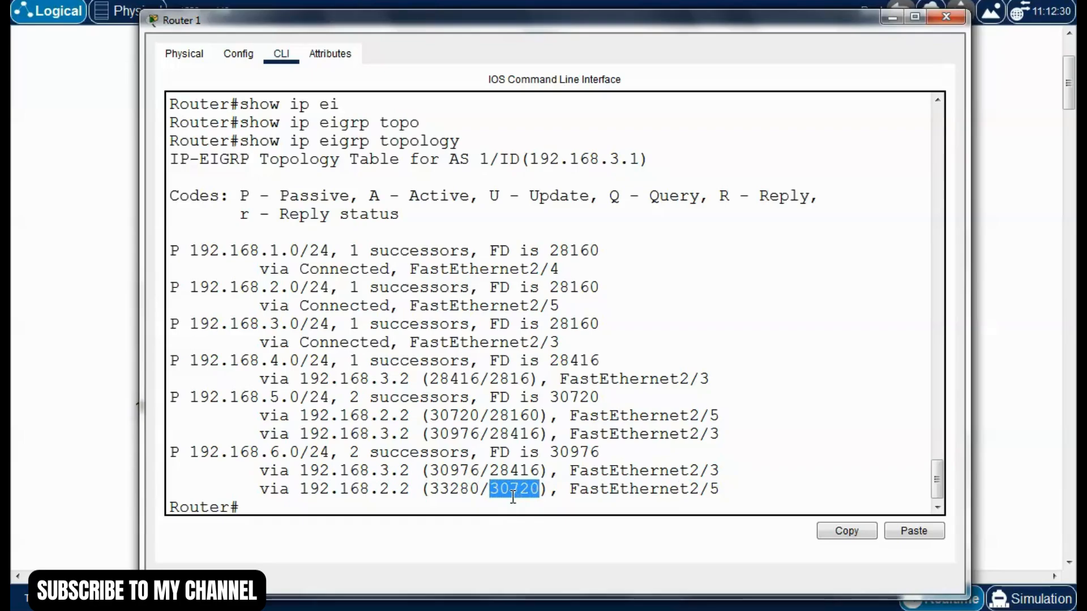
{"action": "left_click", "coordinate": [511, 490]}
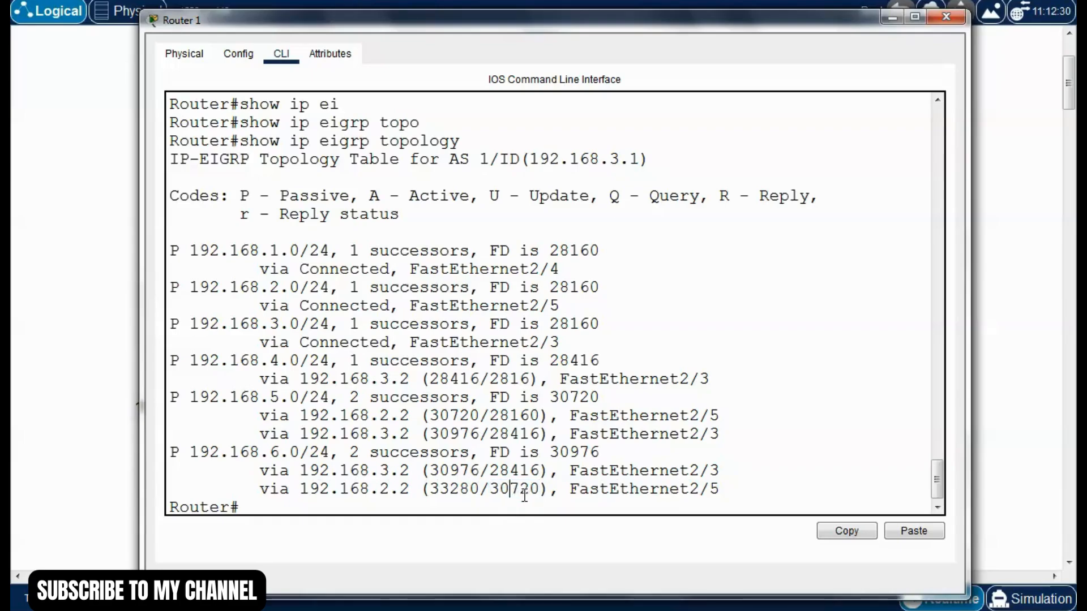
{"action": "left_click_drag", "start_coordinate": [541, 489], "coordinate": [492, 492]}
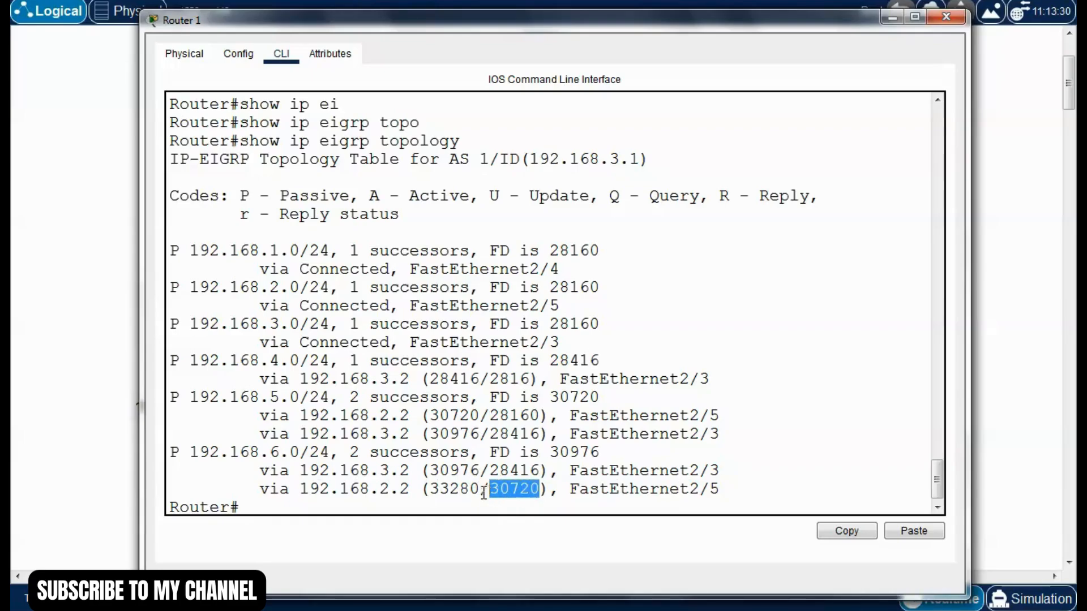
{"action": "left_click_drag", "start_coordinate": [430, 469], "coordinate": [481, 469]}
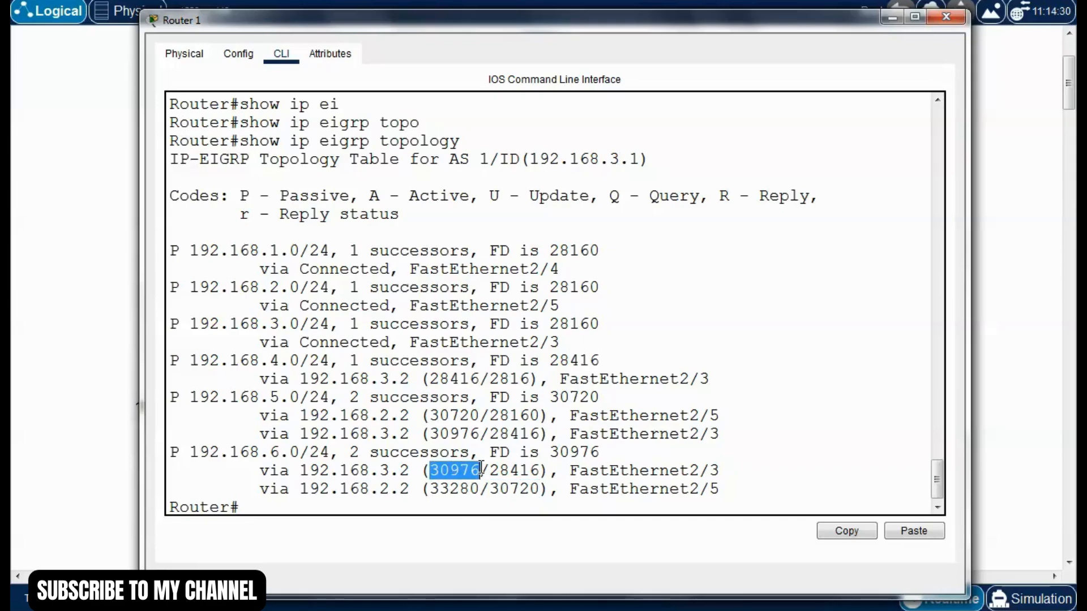
{"action": "left_click", "coordinate": [478, 496]}
Compare the full metrics of the 192.168.6.0/24 routes via 192.168.3.2 and 192.168.2.2
{"action": "left_click_drag", "start_coordinate": [727, 490], "coordinate": [271, 491]}
{"action": "left_click", "coordinate": [350, 489]}
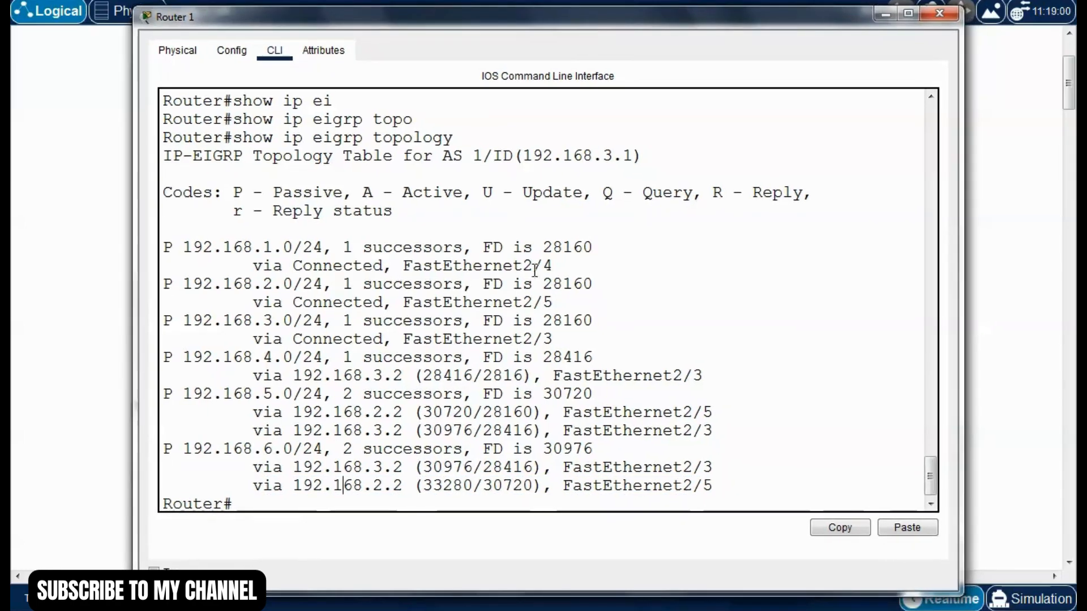
{"action": "left_click_drag", "start_coordinate": [504, 486], "coordinate": [496, 487]}
{"action": "left_click_drag", "start_coordinate": [424, 468], "coordinate": [471, 466]}
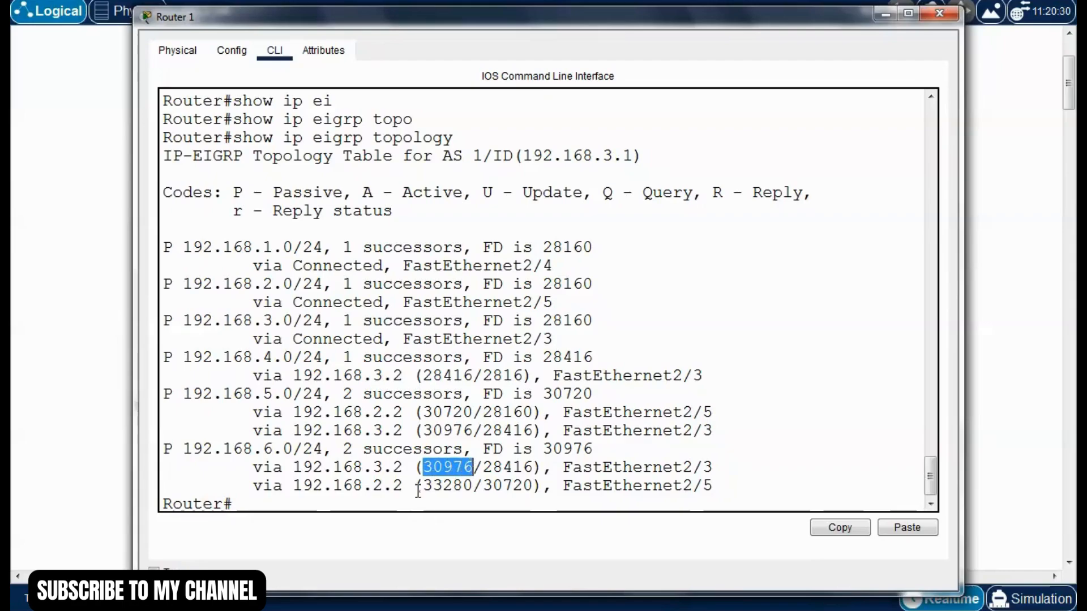
{"action": "left_click_drag", "start_coordinate": [426, 490], "coordinate": [444, 476]}
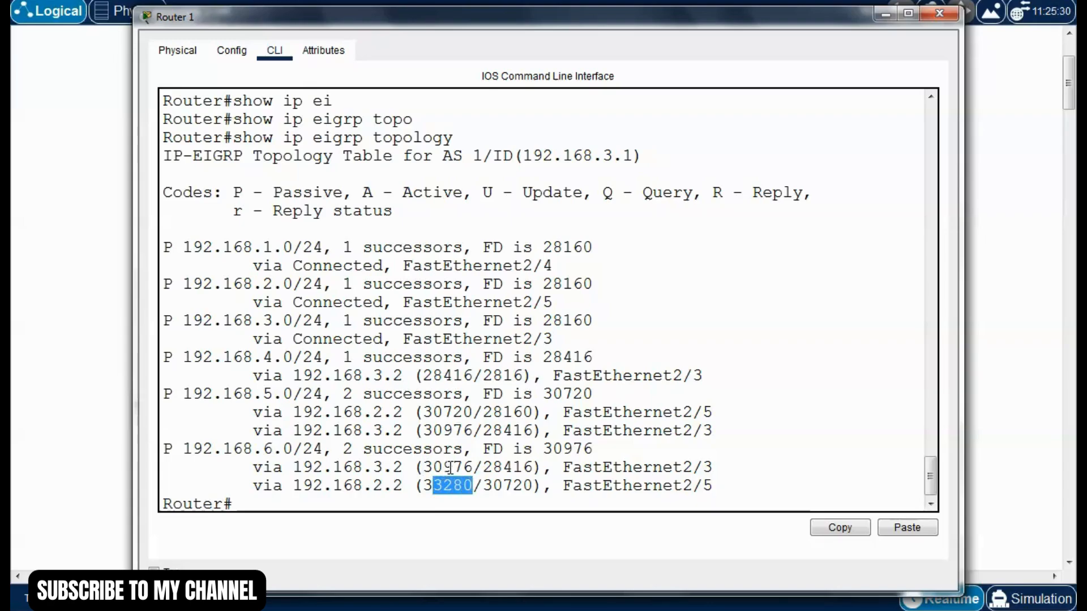
{"action": "left_click", "coordinate": [632, 302]}
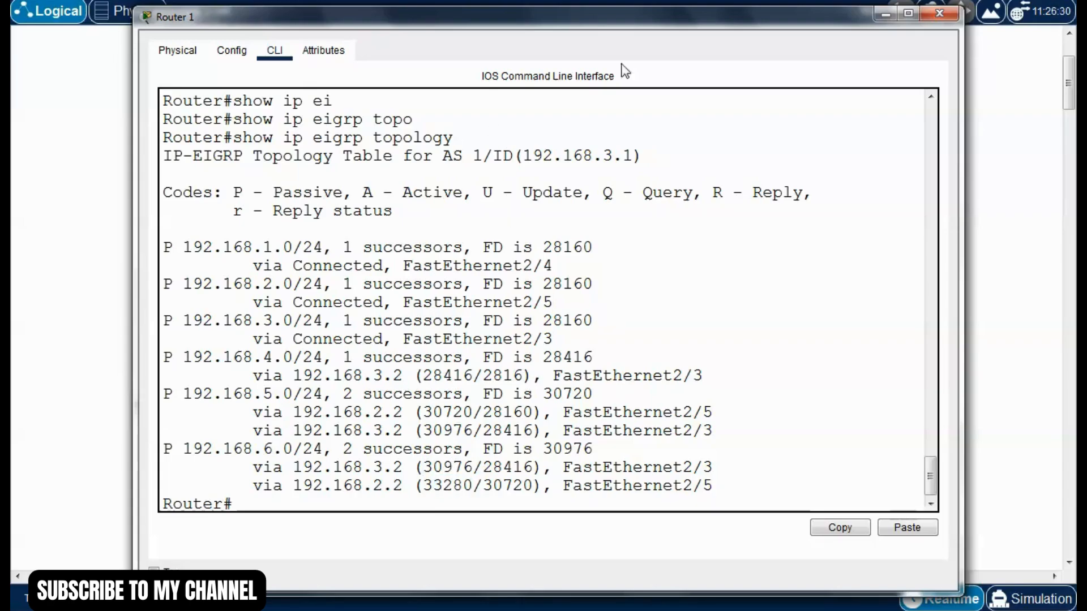
Minimize the router window and review both paths between Router 1 and the 192.168.6.0 side in the diagram
{"action": "left_click", "coordinate": [885, 15]}
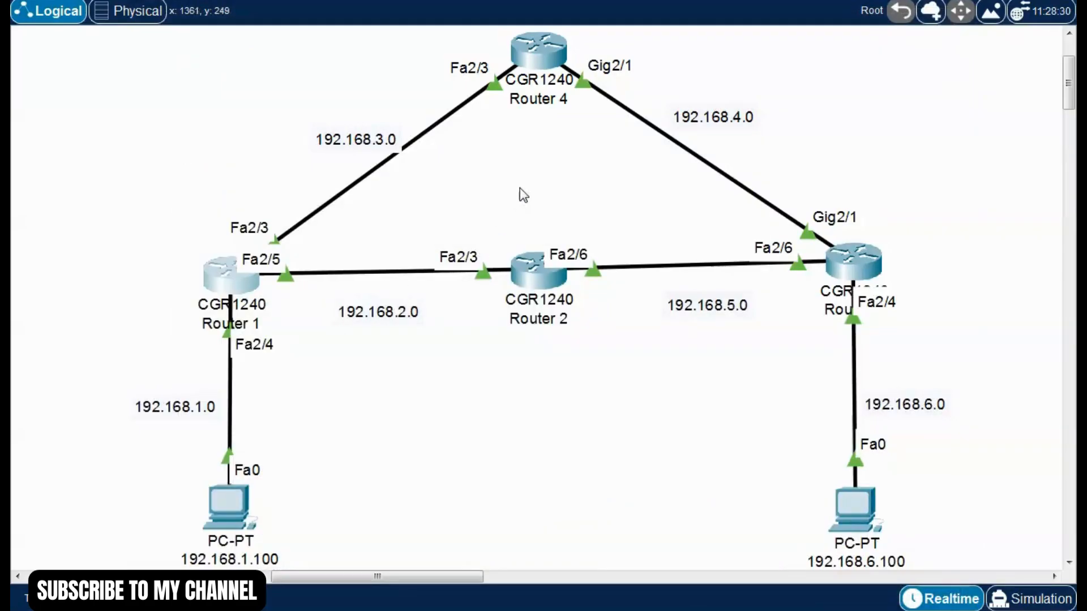
{"action": "left_click_drag", "start_coordinate": [162, 49], "coordinate": [918, 369]}
{"action": "left_click", "coordinate": [684, 383]}
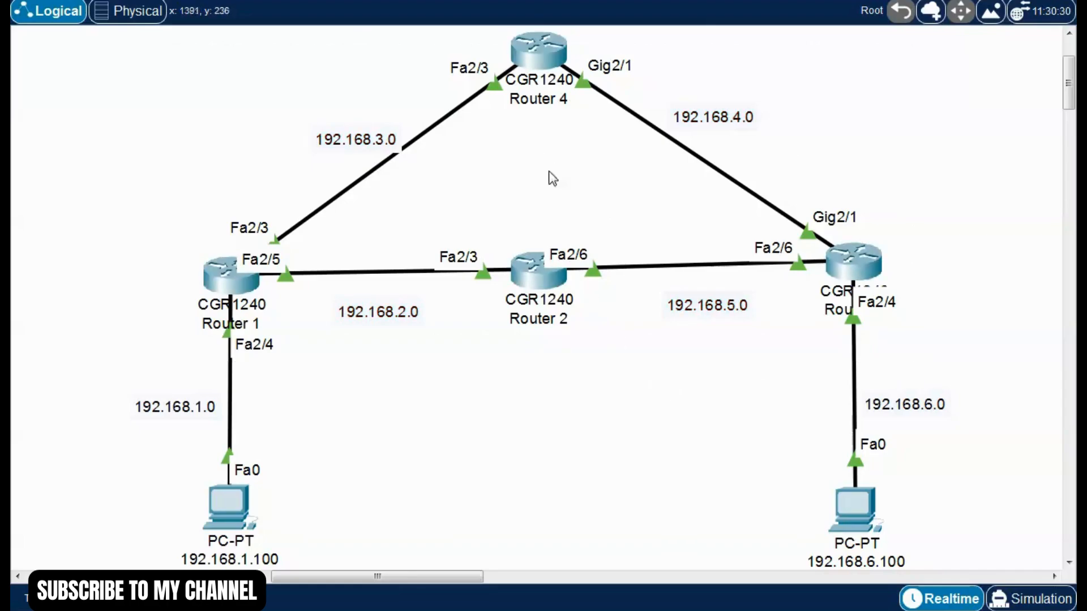
Reopen Router 1's command line, exit the current console session and start a new one
{"action": "left_click", "coordinate": [234, 280]}
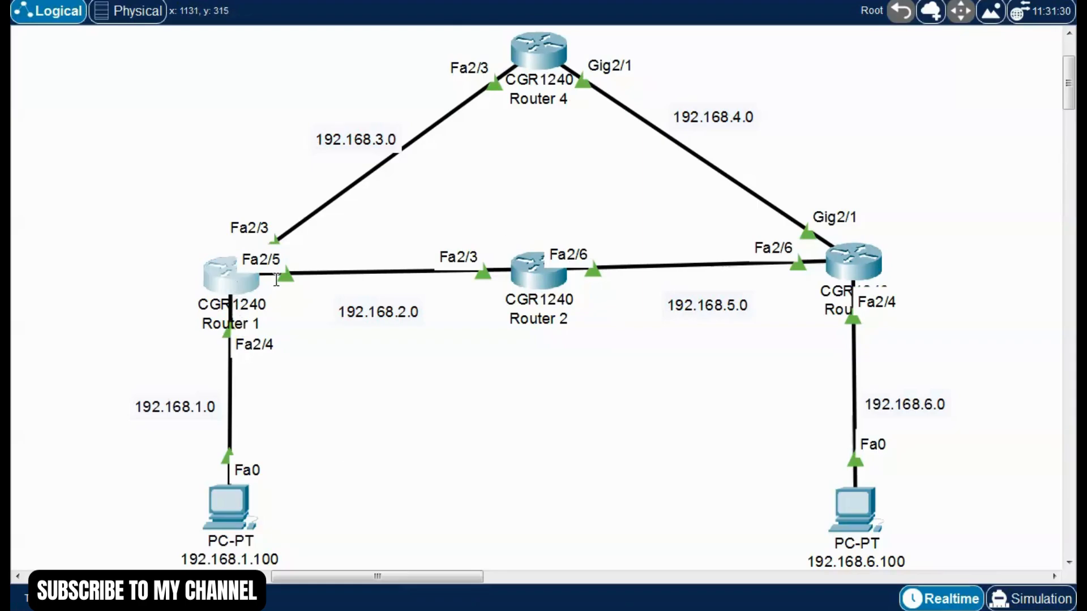
{"action": "left_click_drag", "start_coordinate": [576, 29], "coordinate": [596, 28]}
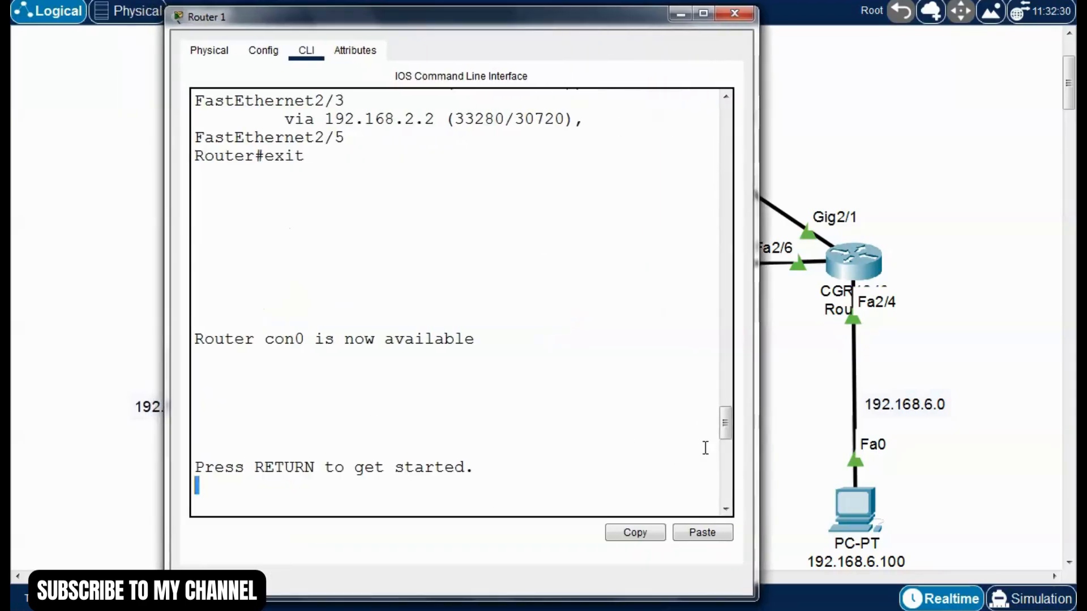
{"action": "key", "text": "Return"}
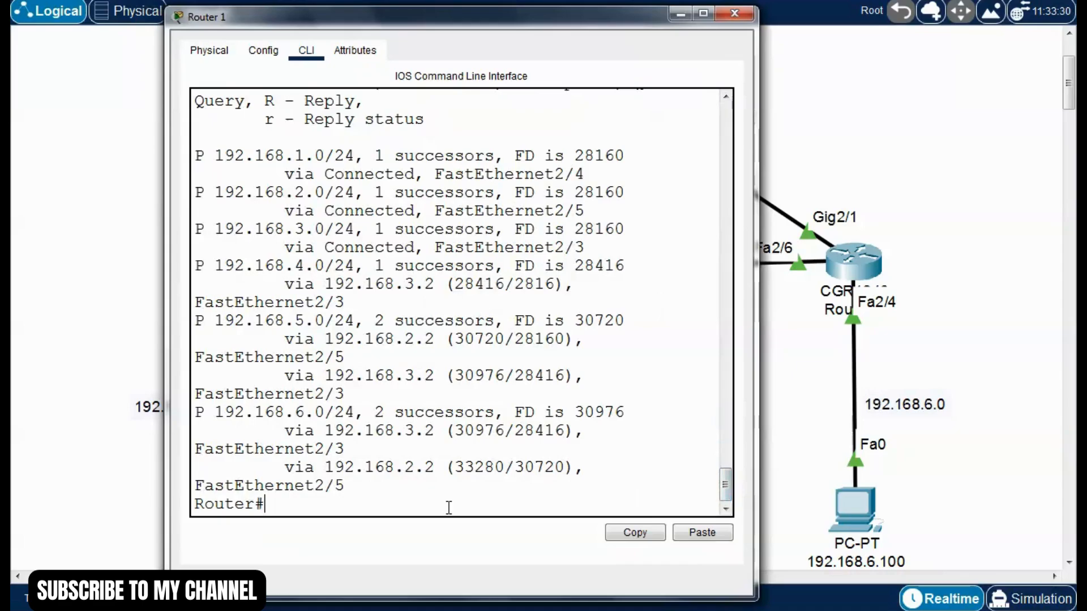
{"action": "type", "text": "exit"}
{"action": "key", "text": "Return"}
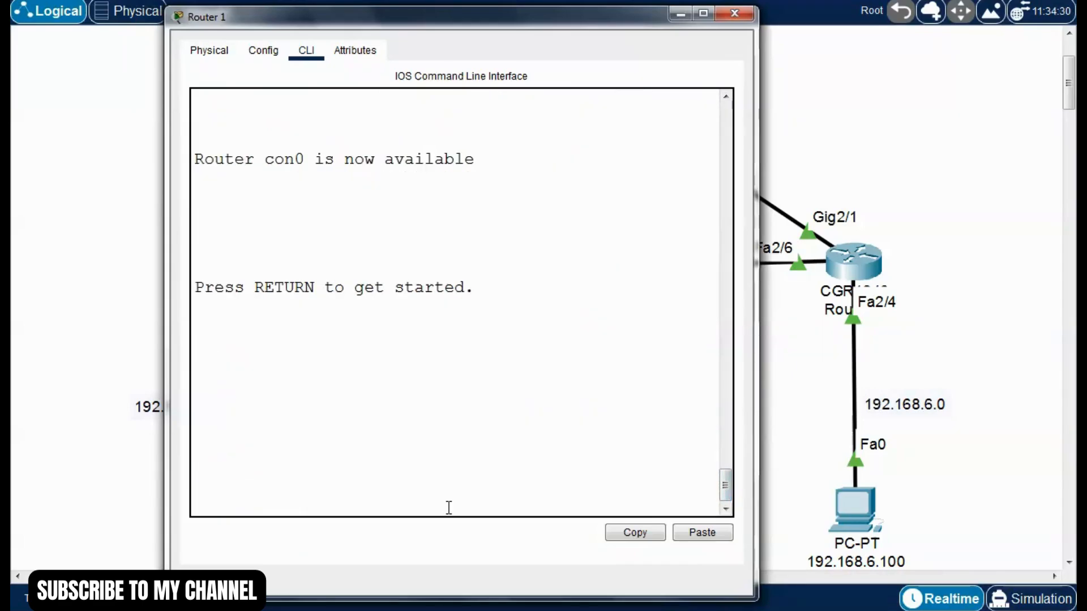
{"action": "key", "text": "Return"}
Enter privileged mode on Router 1, start terminal configuration and enter the EIGRP 1 routing process
{"action": "type", "text": "enabkle"}
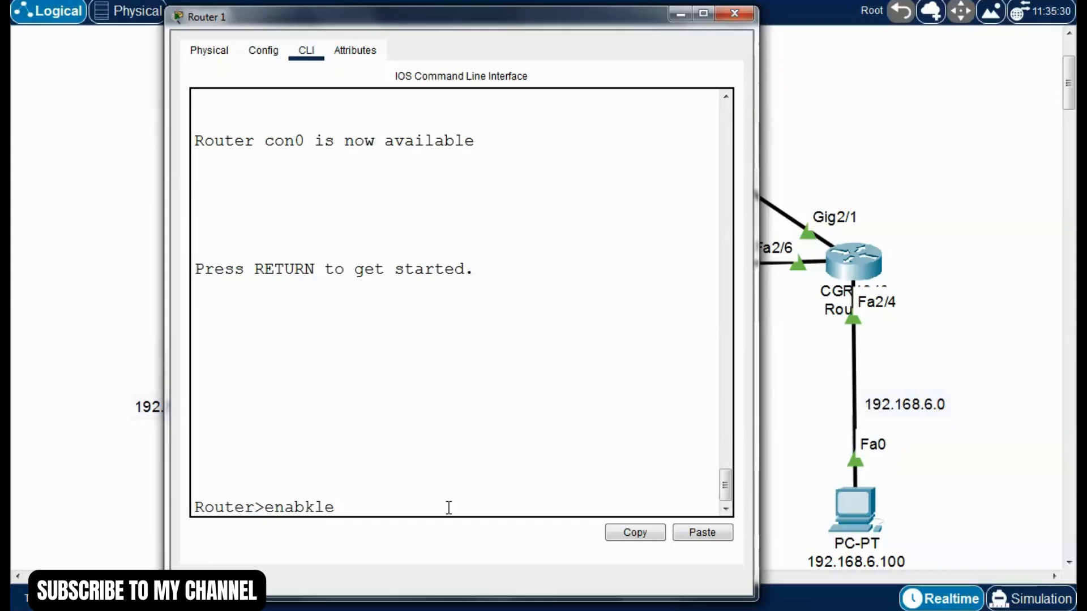
{"action": "key", "text": "BackSpace"}
{"action": "key", "text": "BackSpace"}
{"action": "key", "text": "BackSpace"}
{"action": "type", "text": "le"}
{"action": "key", "text": "Return"}
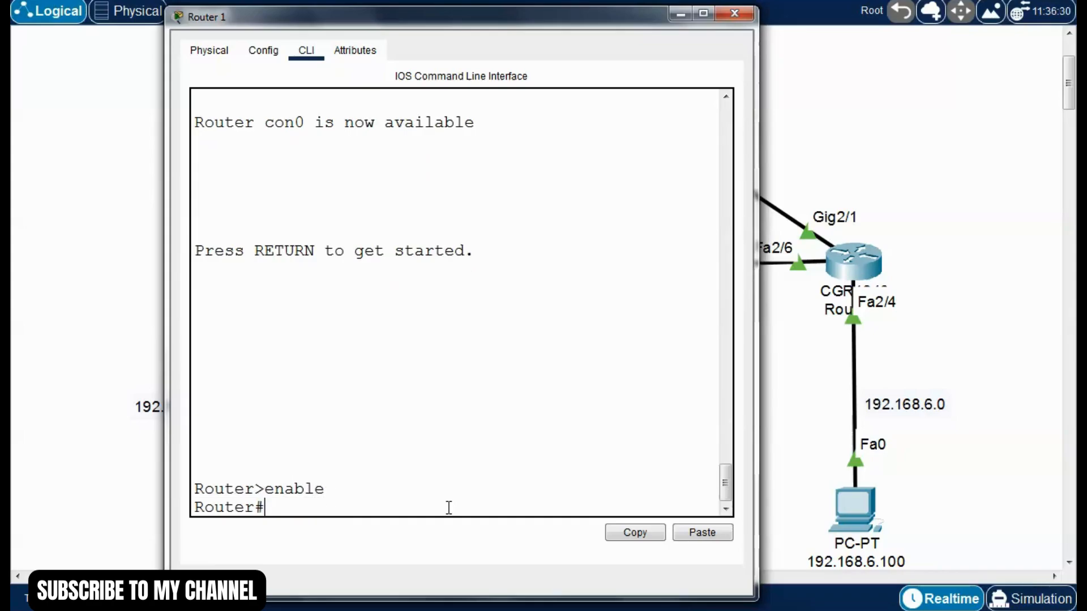
{"action": "type", "text": "conf t"}
{"action": "key", "text": "Return"}
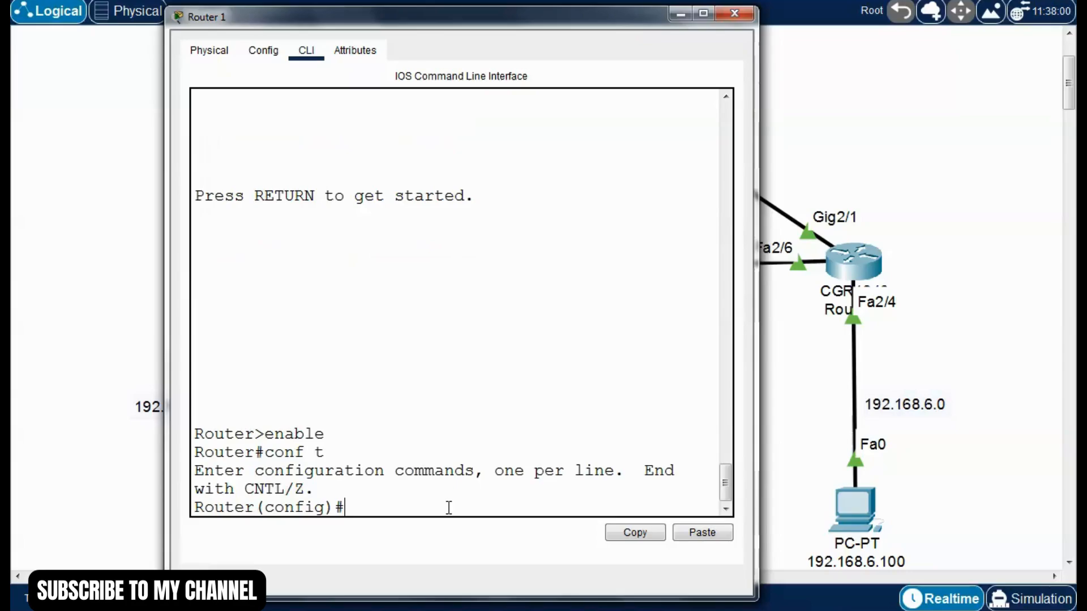
{"action": "type", "text": "router eigrp 1"}
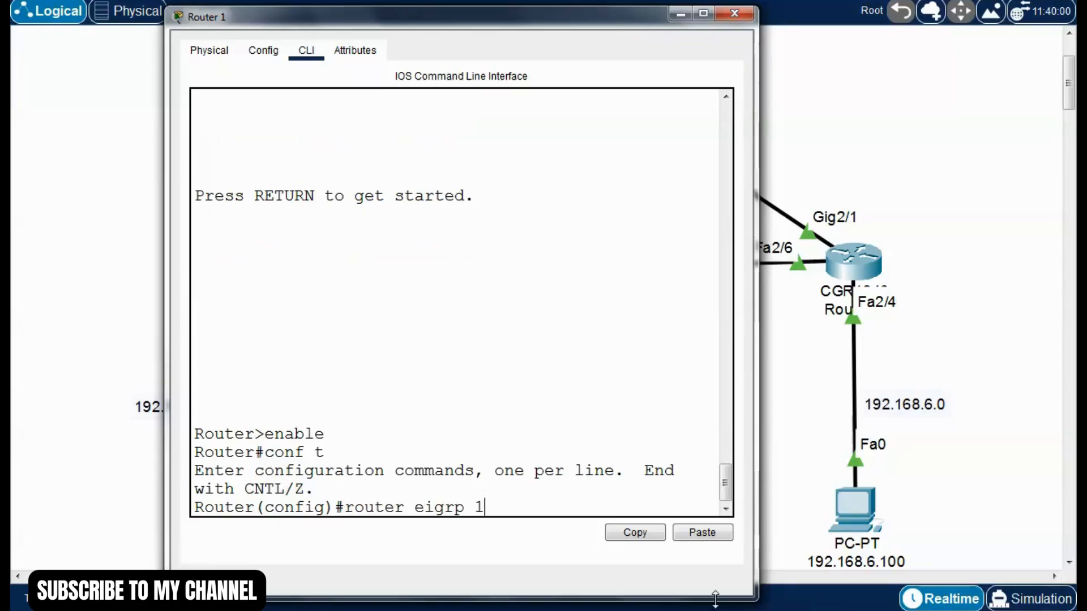
{"action": "key", "text": "Return"}
List the commands available in EIGRP router configuration and examine the variance entry, widening the router window for readability
{"action": "type", "text": "?"}
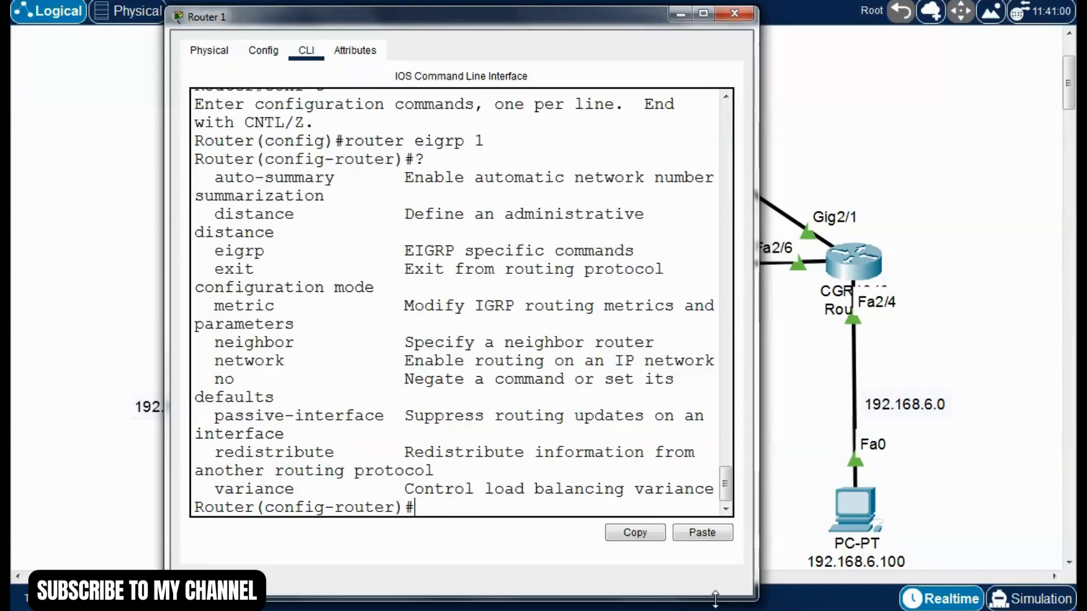
{"action": "left_click_drag", "start_coordinate": [756, 348], "coordinate": [956, 351]}
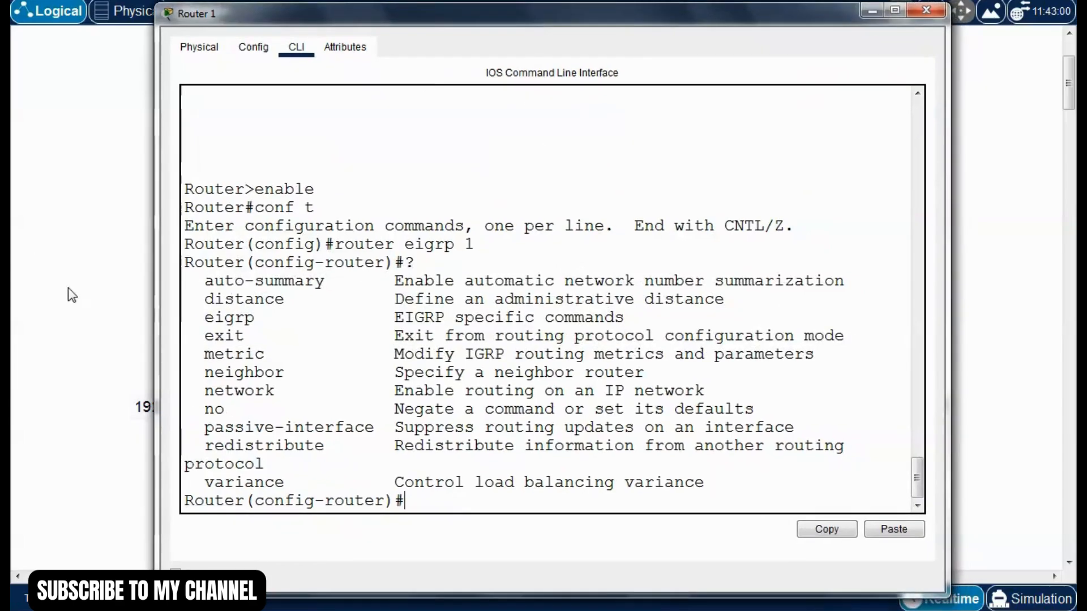
{"action": "left_click_drag", "start_coordinate": [163, 303], "coordinate": [110, 303]}
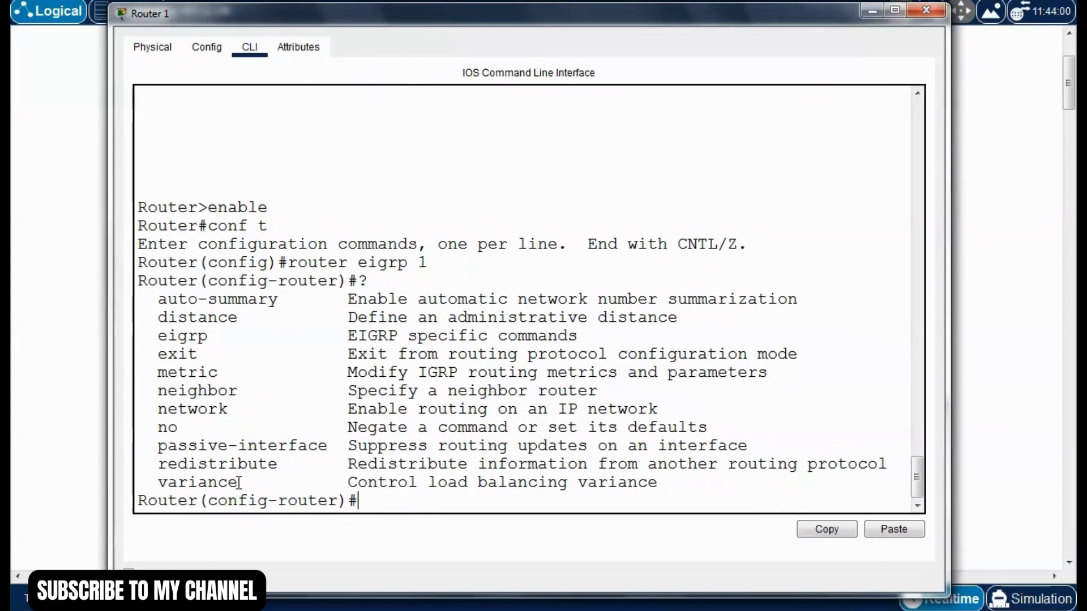
{"action": "left_click_drag", "start_coordinate": [237, 483], "coordinate": [158, 483]}
{"action": "left_click", "coordinate": [371, 497]}
Check the allowed range of the variance multiplier and set the EIGRP variance to 2
{"action": "type", "text": "varianc"}
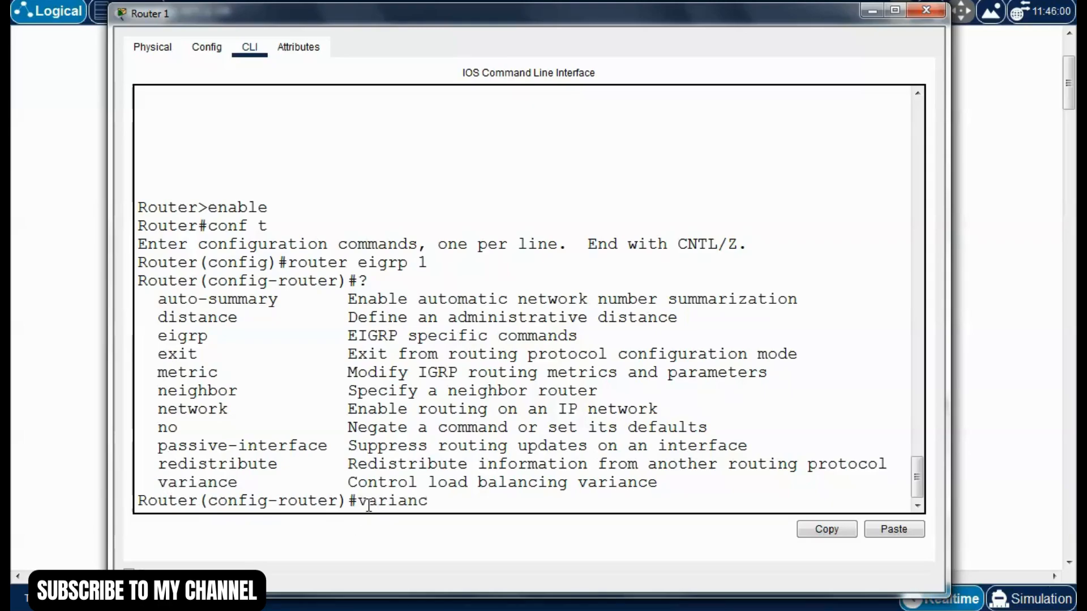
{"action": "type", "text": "e ?"}
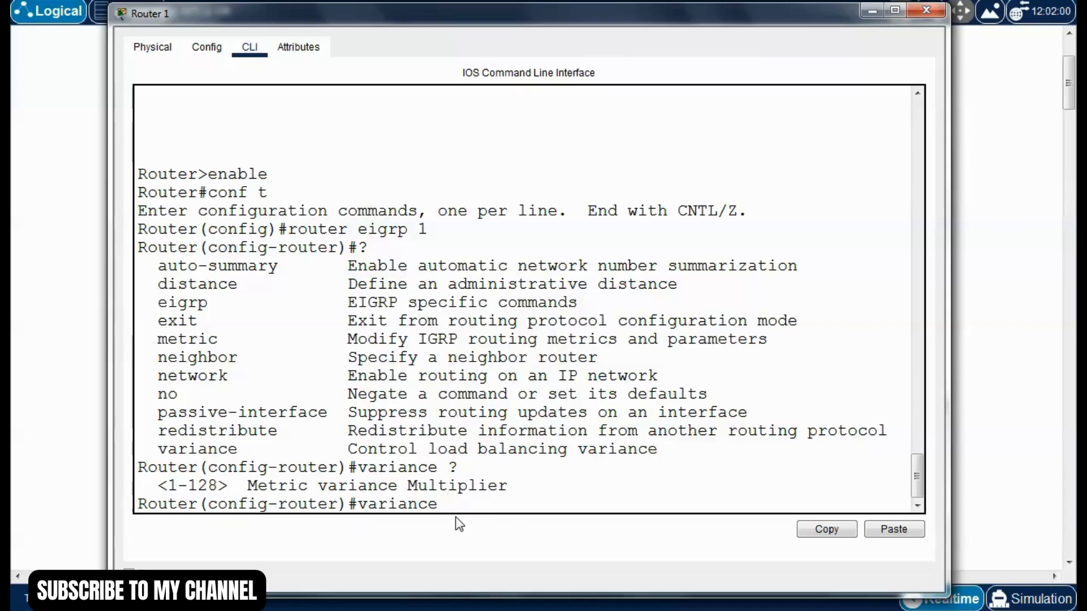
{"action": "key", "text": "Return"}
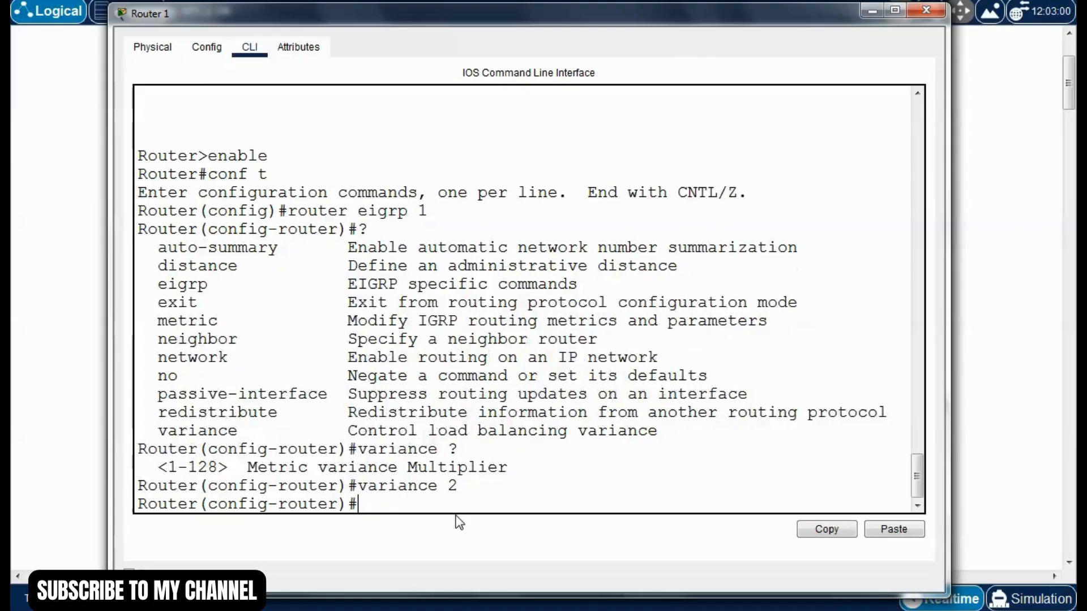
Leave configuration mode on Router 1 and save the running configuration with write
{"action": "left_click_drag", "start_coordinate": [651, 11], "coordinate": [641, 9]}
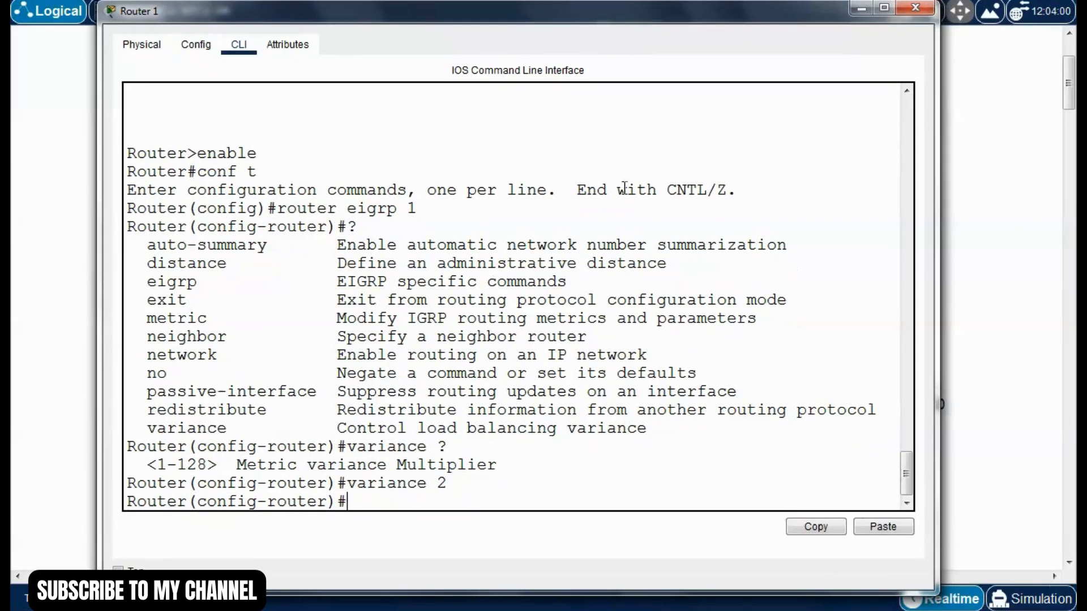
{"action": "key", "text": "ctrl+z"}
{"action": "key", "text": "Return"}
{"action": "type", "text": "wri"}
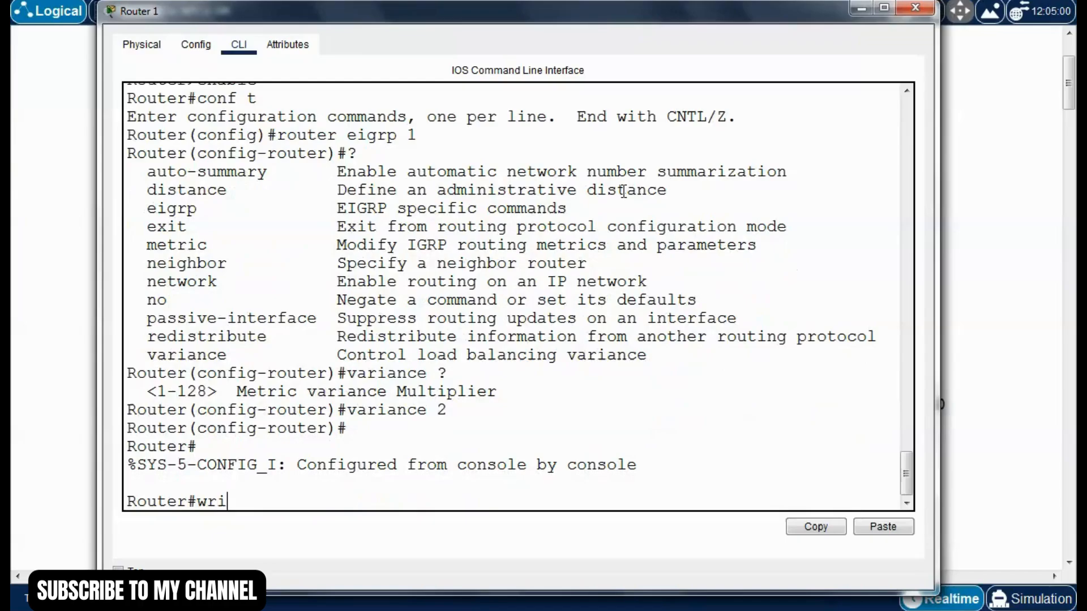
{"action": "type", "text": "te"}
{"action": "key", "text": "Return"}
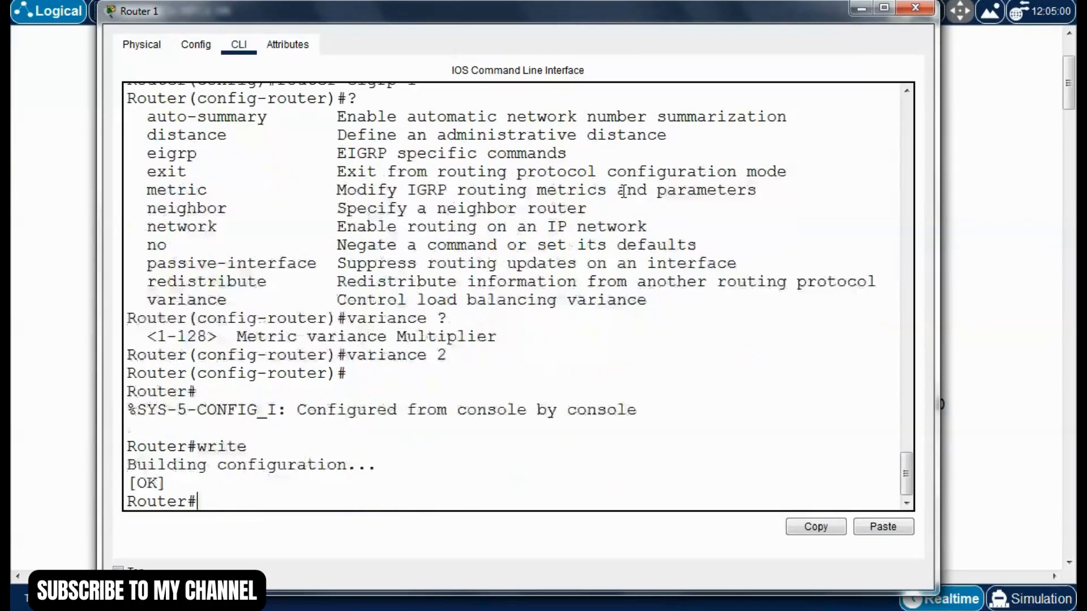
Close Router 1's window and review both paths towards 192.168.6.0 in the topology diagram
{"action": "left_click", "coordinate": [915, 9]}
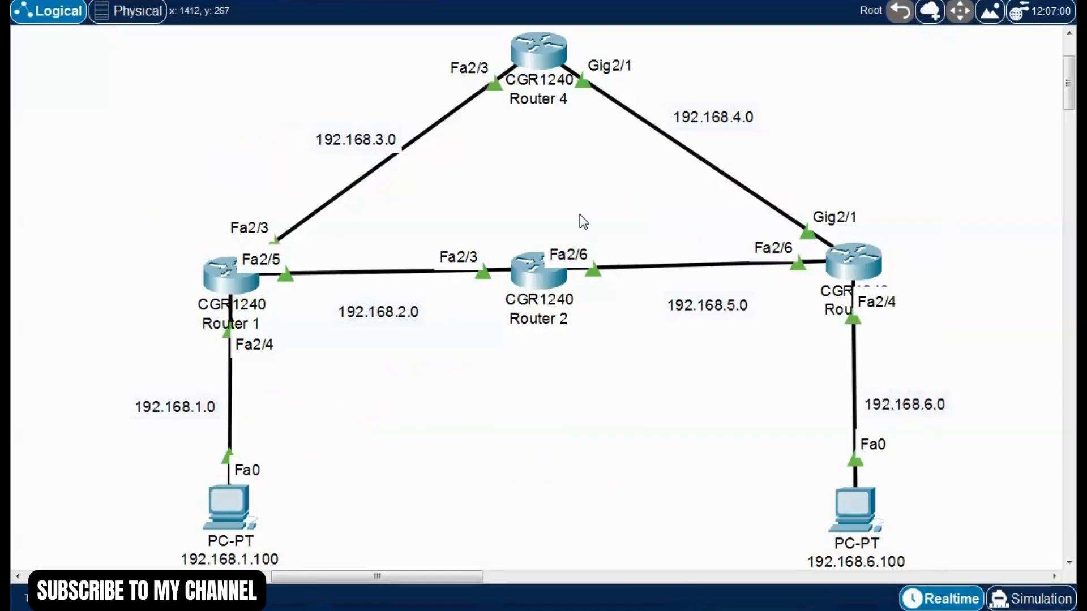
{"action": "left_click_drag", "start_coordinate": [262, 88], "coordinate": [940, 381]}
{"action": "left_click", "coordinate": [705, 385]}
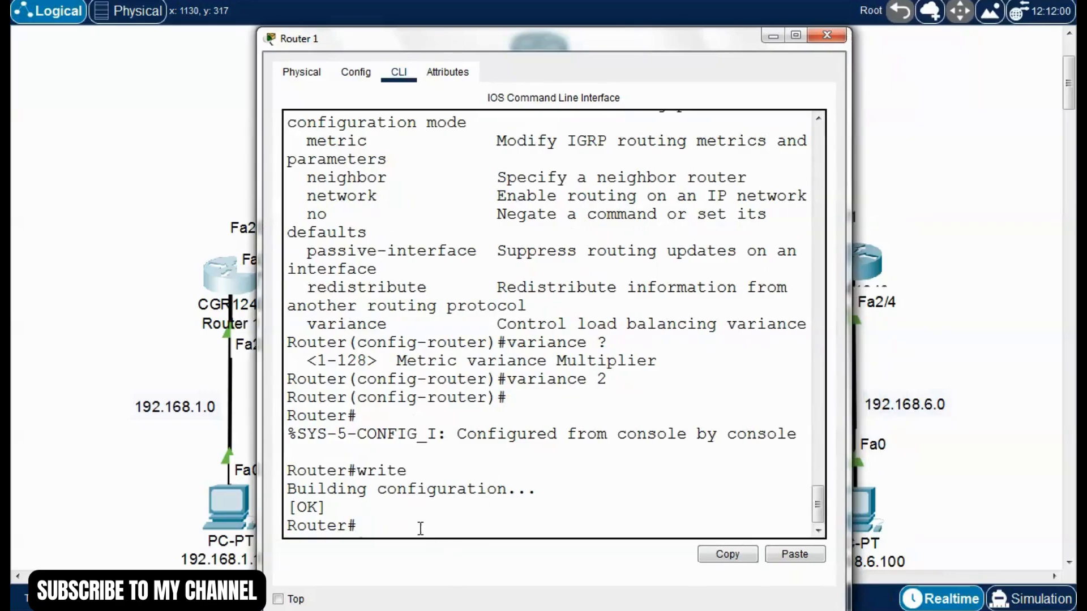
Display the EIGRP topology table with show ip eigrp topology in Router 1's command line
{"action": "key", "text": "Up"}
{"action": "key", "text": "Up"}
{"action": "key", "text": "Up"}
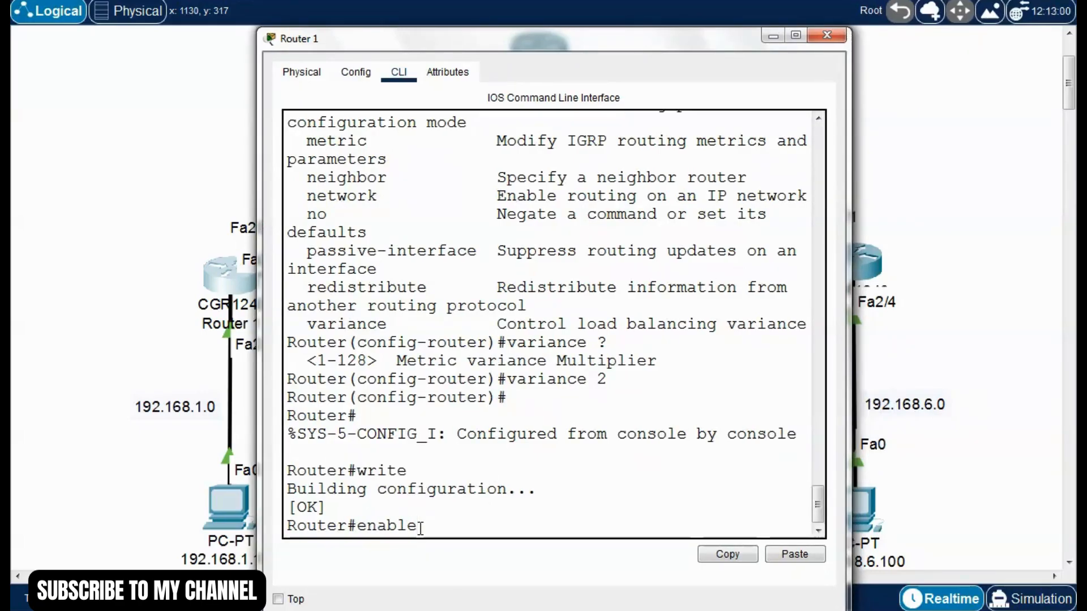
{"action": "key", "text": "BackSpace"}
{"action": "key", "text": "BackSpace"}
{"action": "key", "text": "BackSpace"}
{"action": "key", "text": "BackSpace"}
{"action": "key", "text": "BackSpace"}
{"action": "type", "text": "shpw"}
{"action": "key", "text": "BackSpace"}
{"action": "key", "text": "BackSpace"}
{"action": "type", "text": "ow ip ei"}
{"action": "key", "text": "Tab"}
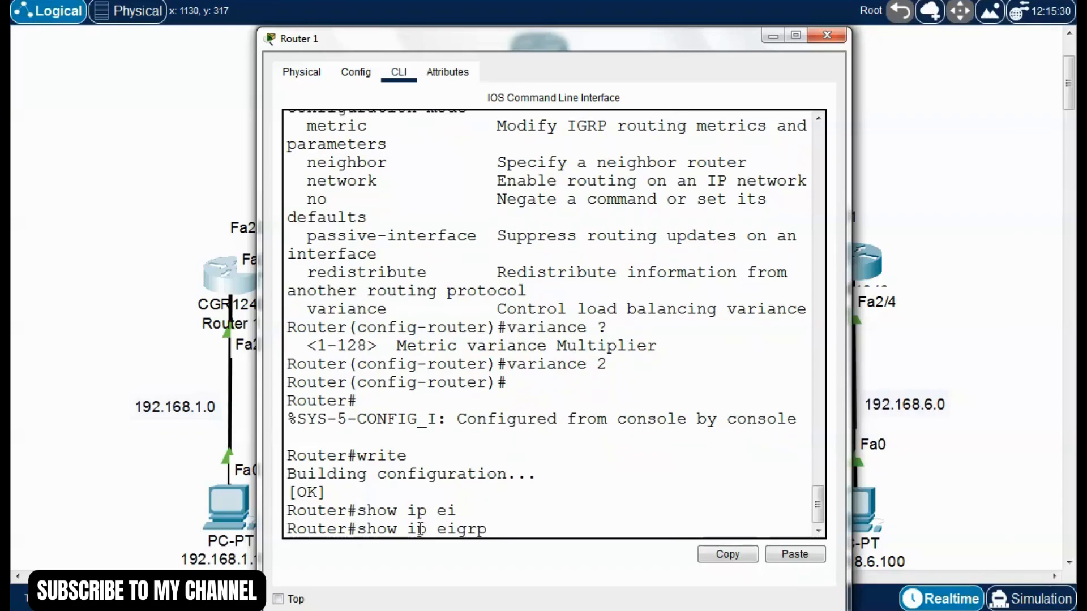
{"action": "type", "text": "topolo"}
{"action": "key", "text": "Return"}
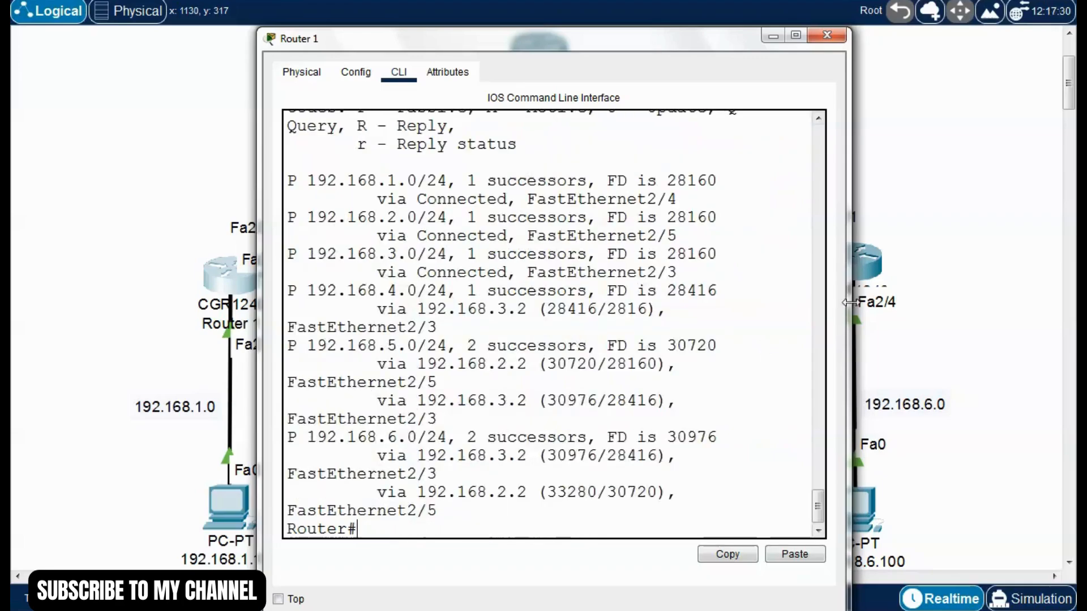
Widen Router 1's window and examine the successors listed for 192.168.6.0/24 via 192.168.3.2 and 192.168.2.2
{"action": "left_click_drag", "start_coordinate": [847, 305], "coordinate": [1003, 306]}
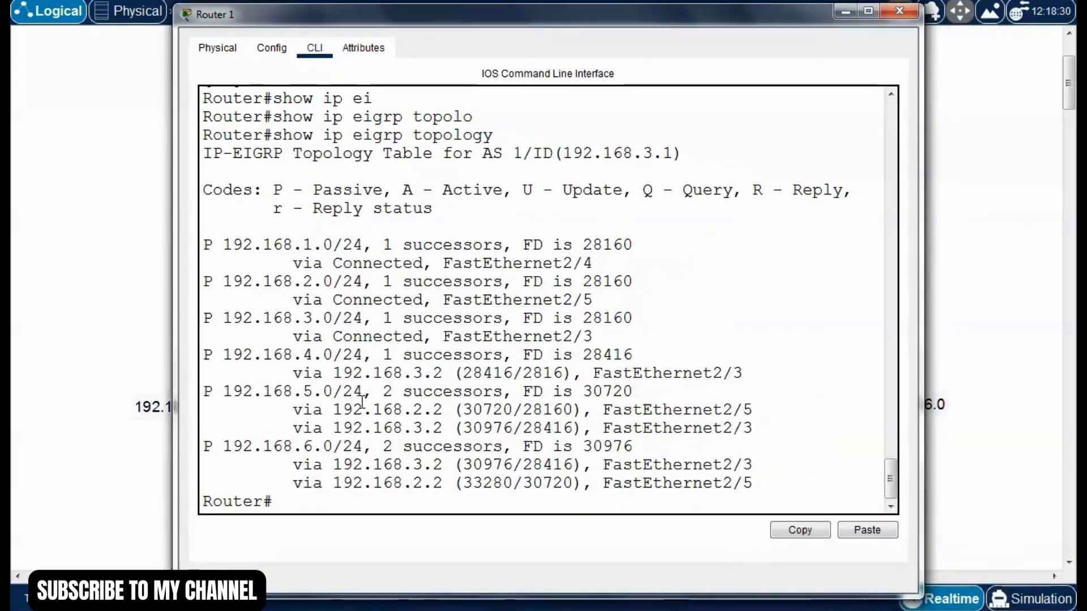
{"action": "left_click_drag", "start_coordinate": [303, 447], "coordinate": [343, 446]}
{"action": "left_click", "coordinate": [383, 482]}
{"action": "left_click_drag", "start_coordinate": [543, 21], "coordinate": [527, 22]}
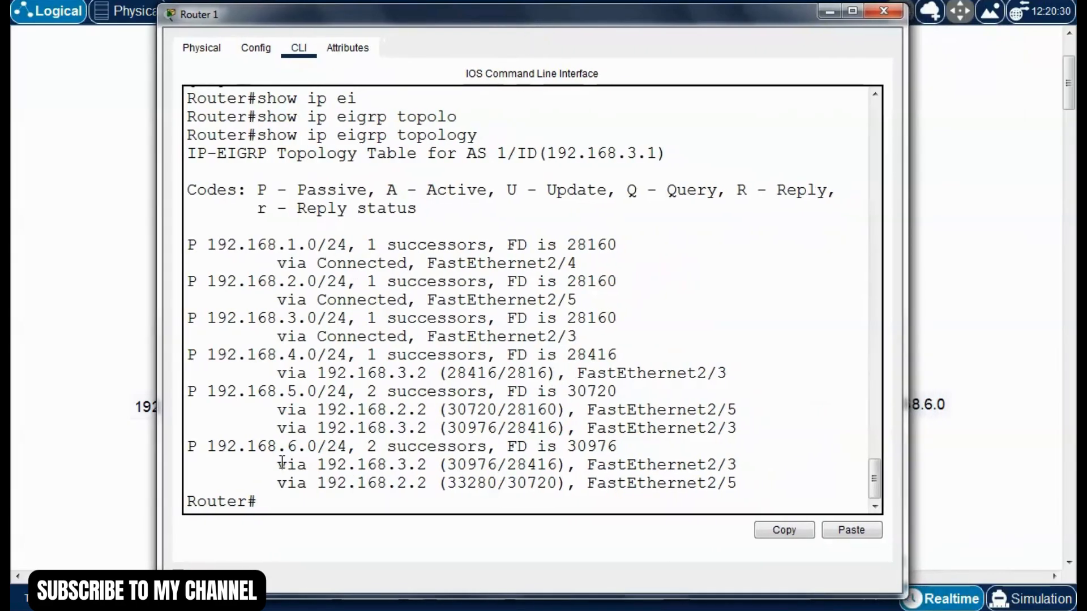
{"action": "left_click_drag", "start_coordinate": [276, 465], "coordinate": [737, 465]}
{"action": "left_click", "coordinate": [591, 500]}
{"action": "left_click_drag", "start_coordinate": [277, 483], "coordinate": [737, 483]}
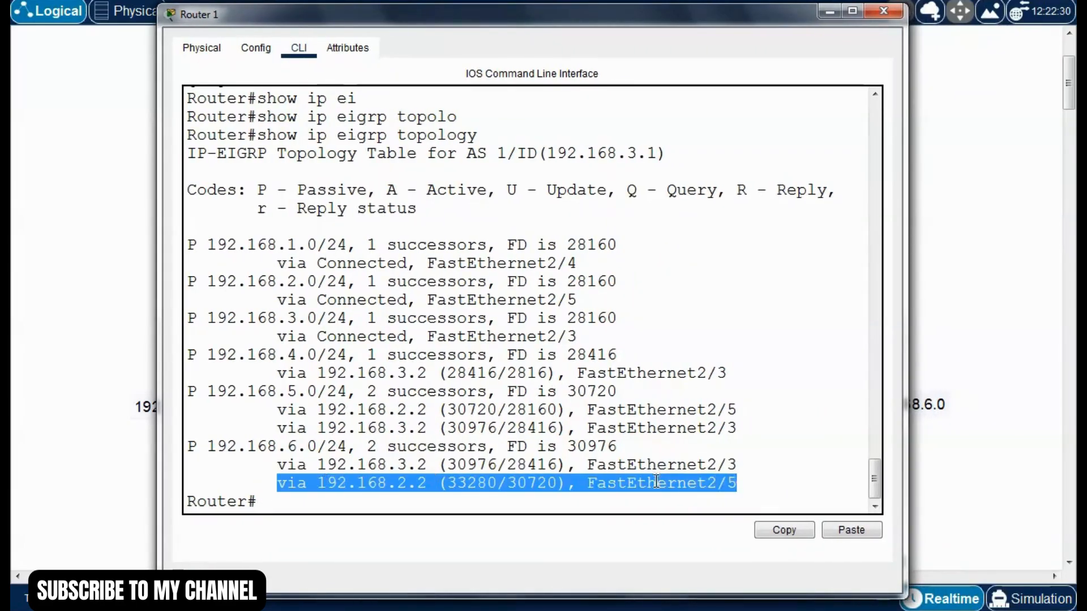
{"action": "left_click", "coordinate": [458, 483]}
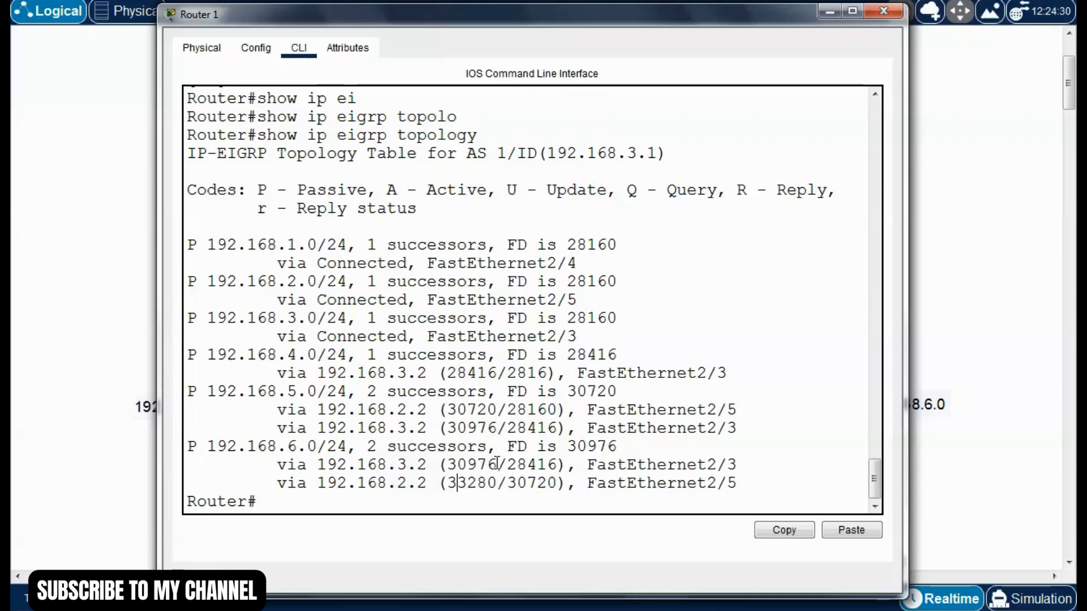
Compare the feasible distance via 192.168.3.2 with the distance via 192.168.2.2 for 192.168.6.0/24
{"action": "left_click_drag", "start_coordinate": [497, 464], "coordinate": [446, 468]}
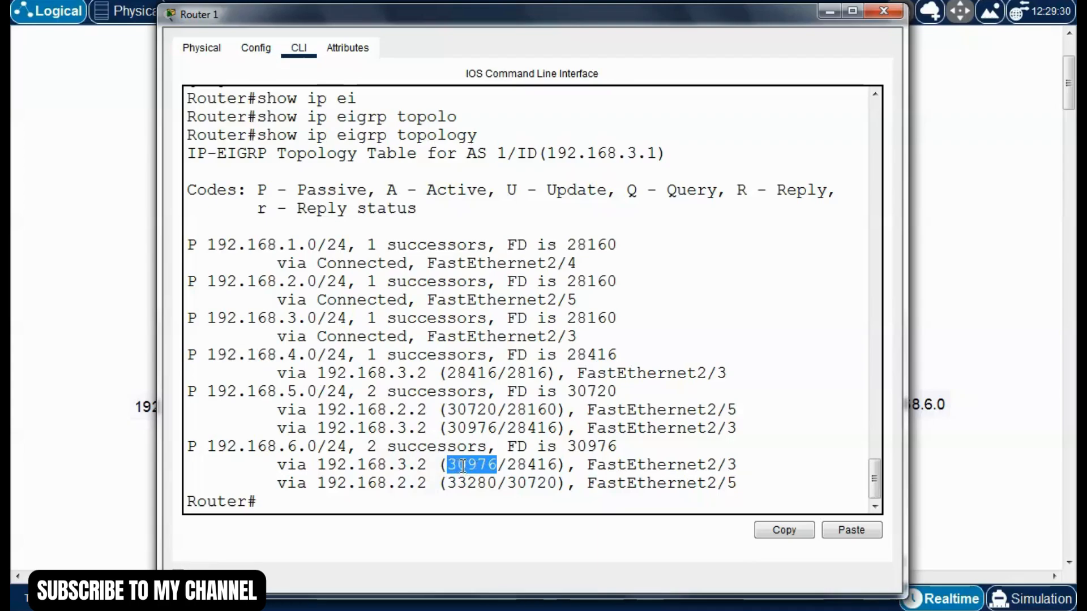
{"action": "left_click", "coordinate": [463, 465]}
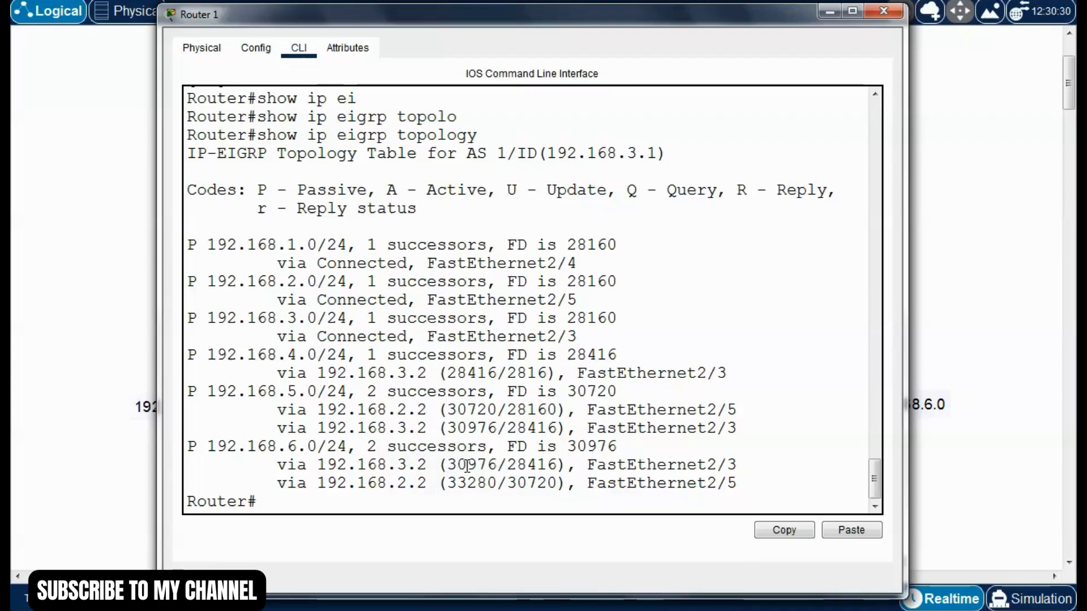
{"action": "left_click_drag", "start_coordinate": [497, 466], "coordinate": [448, 465]}
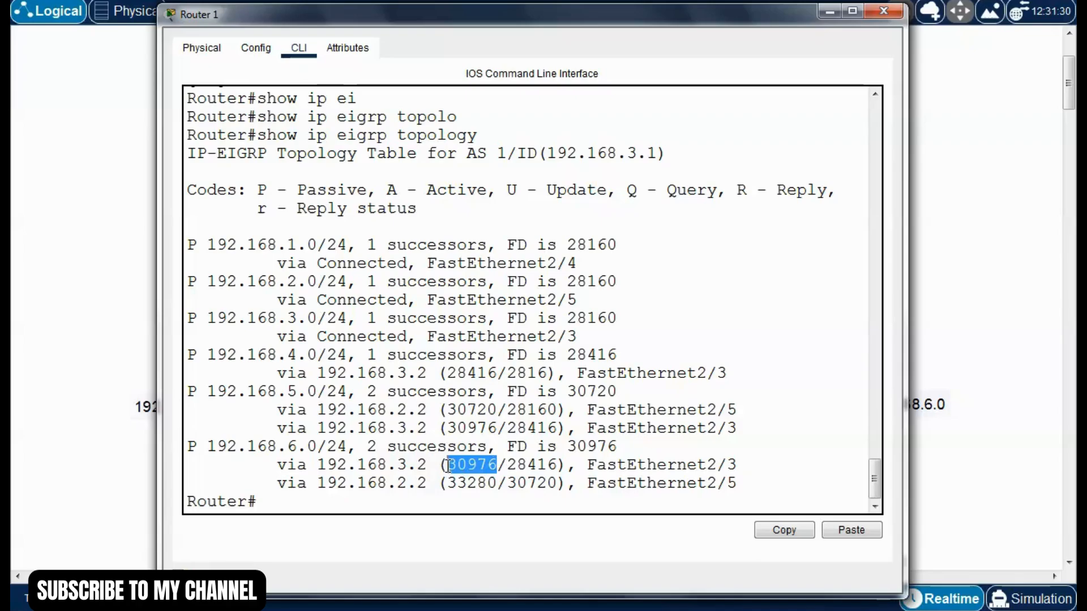
{"action": "left_click", "coordinate": [469, 490]}
{"action": "left_click_drag", "start_coordinate": [280, 484], "coordinate": [738, 484]}
{"action": "left_click", "coordinate": [487, 484]}
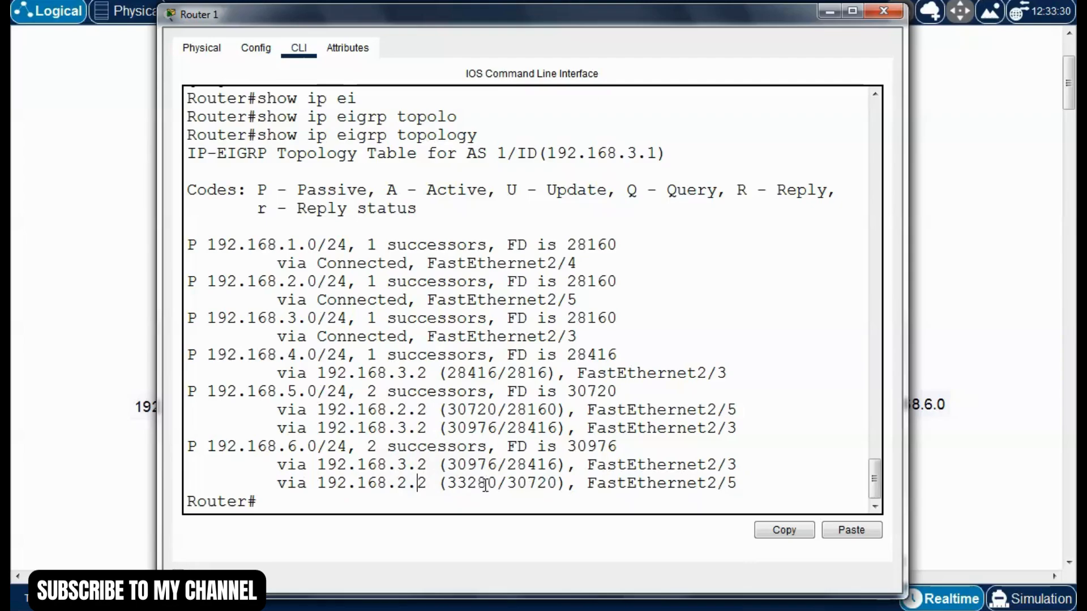
{"action": "left_click_drag", "start_coordinate": [497, 484], "coordinate": [448, 485]}
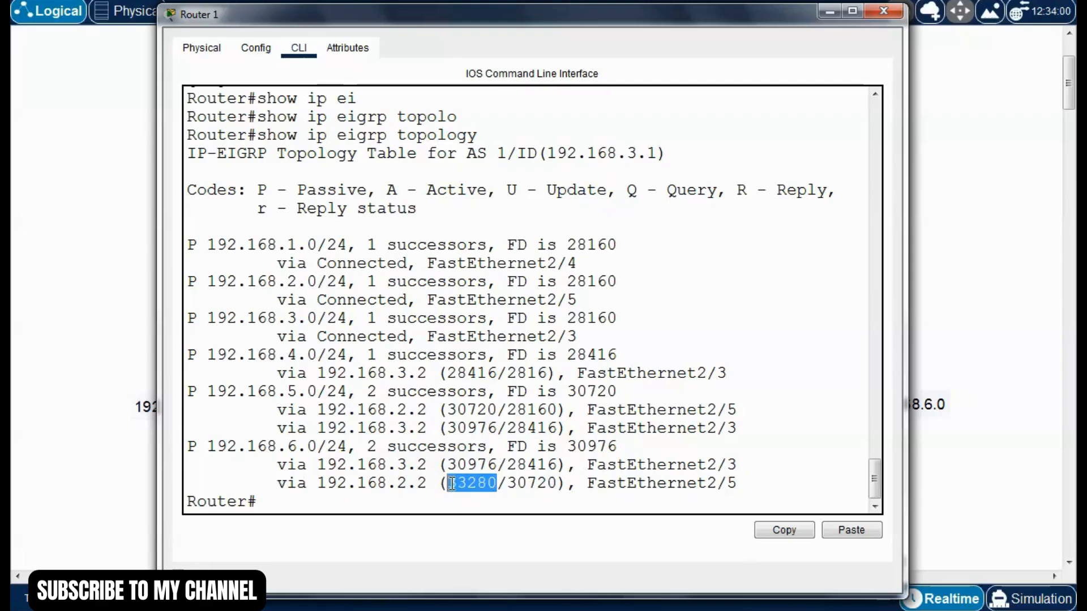
{"action": "left_click", "coordinate": [484, 483]}
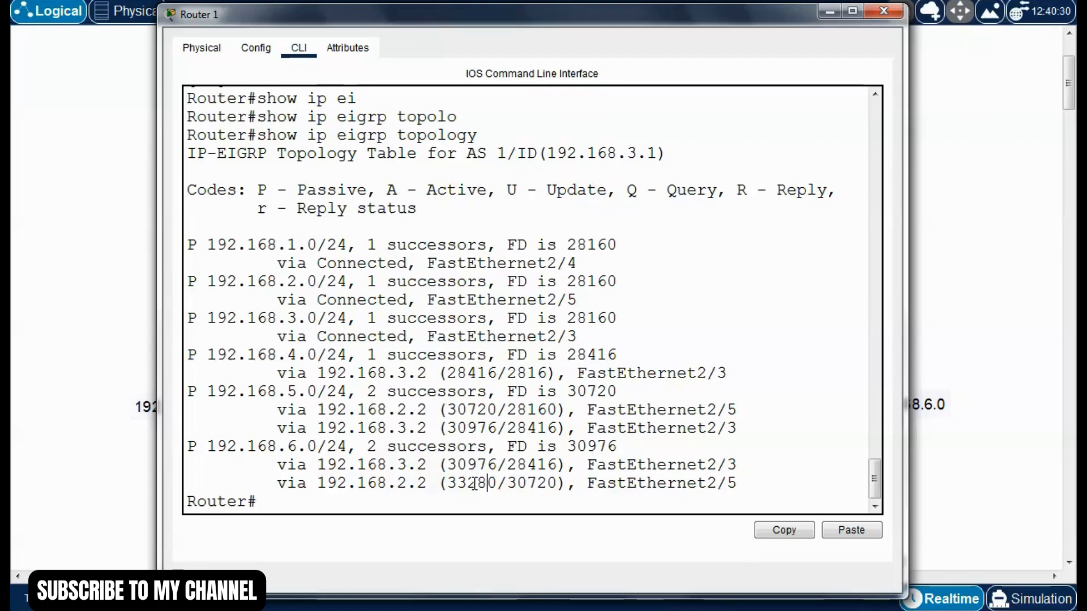
{"action": "left_click_drag", "start_coordinate": [448, 483], "coordinate": [501, 483]}
{"action": "left_click", "coordinate": [465, 487]}
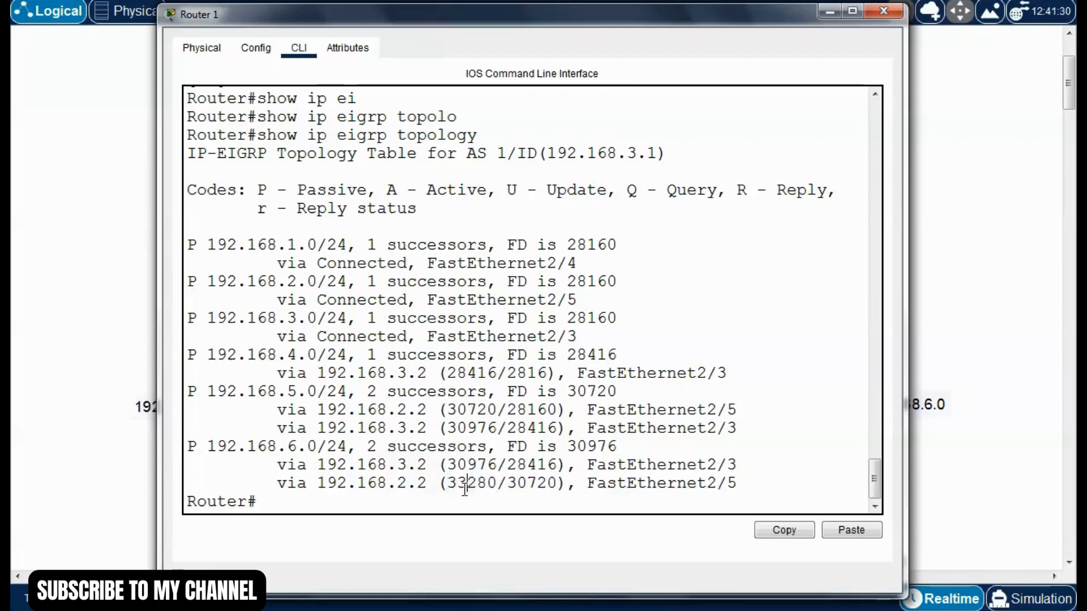
Examine the full route entry via 192.168.2.2 on FastEthernet2/5 and its total distance to 192.168.6.0/24
{"action": "left_click_drag", "start_coordinate": [277, 483], "coordinate": [746, 487]}
{"action": "left_click", "coordinate": [746, 487]}
{"action": "left_click_drag", "start_coordinate": [277, 484], "coordinate": [748, 477]}
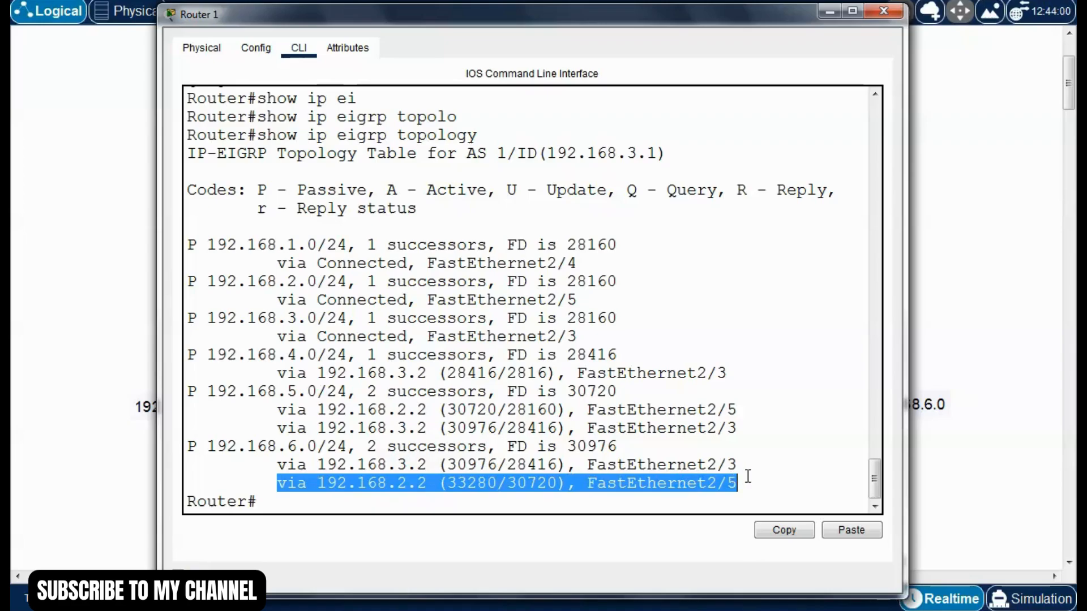
{"action": "left_click", "coordinate": [451, 481]}
{"action": "left_click_drag", "start_coordinate": [449, 464], "coordinate": [497, 483]}
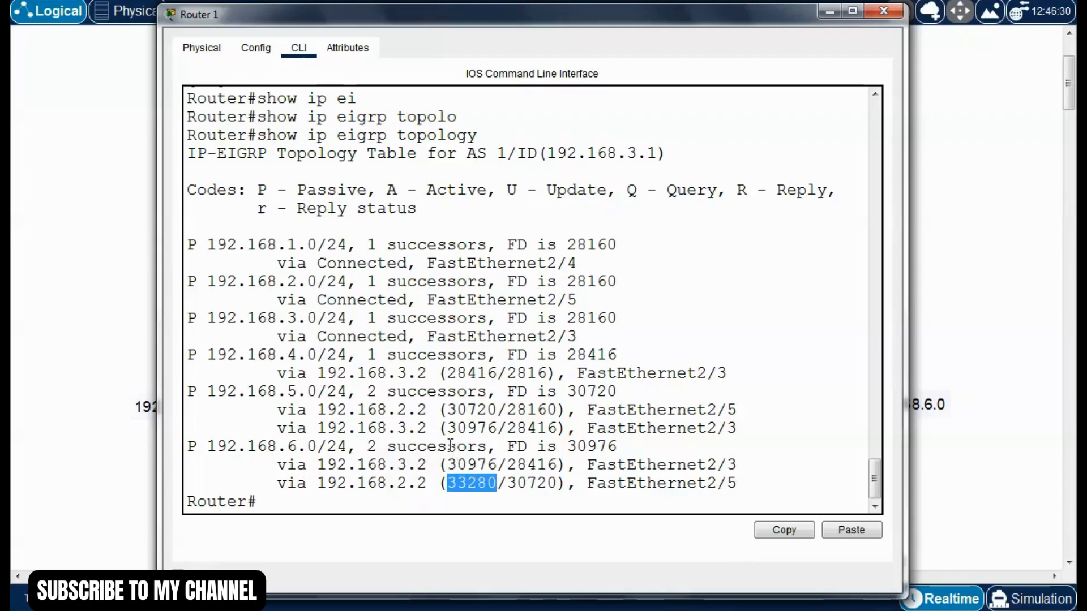
{"action": "left_click", "coordinate": [479, 482]}
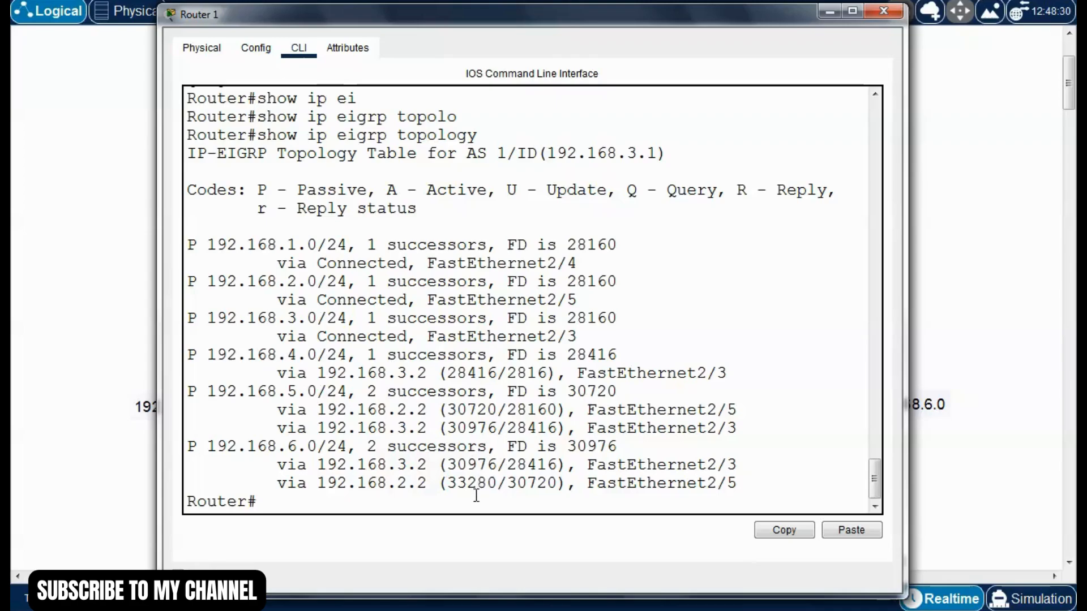
{"action": "left_click_drag", "start_coordinate": [497, 484], "coordinate": [447, 488]}
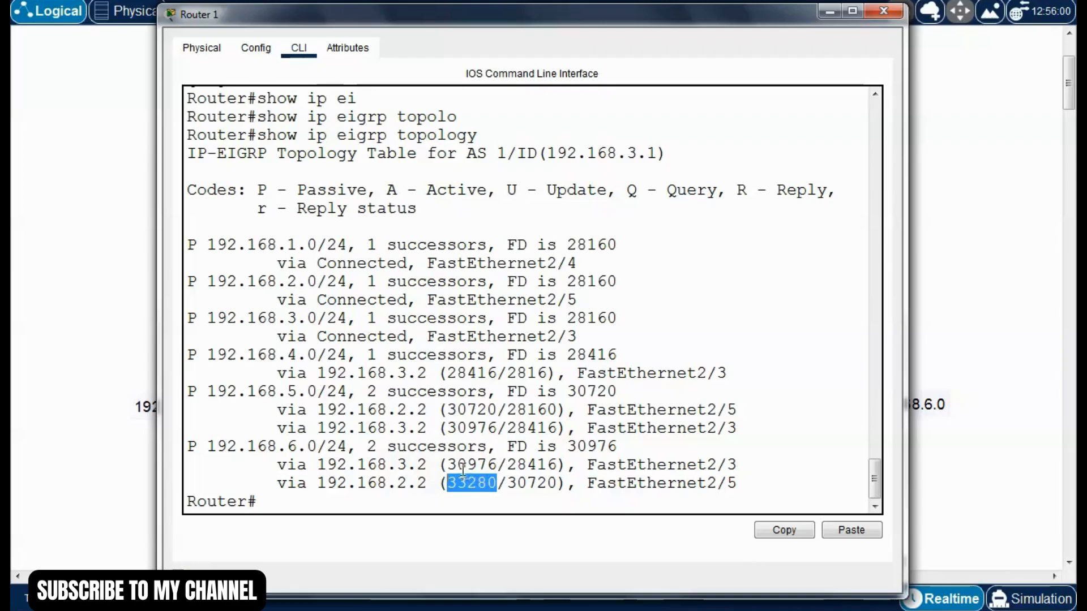
Check the 192.168.3.2 route's feasible distance against the higher distance via 192.168.2.2
{"action": "left_click_drag", "start_coordinate": [496, 465], "coordinate": [453, 465]}
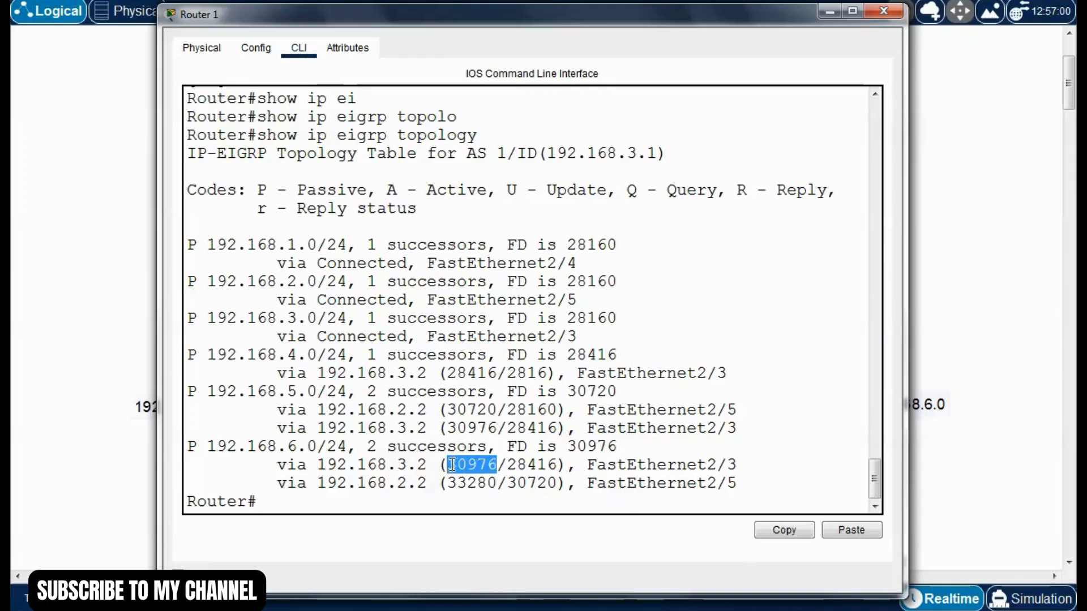
{"action": "left_click", "coordinate": [478, 484]}
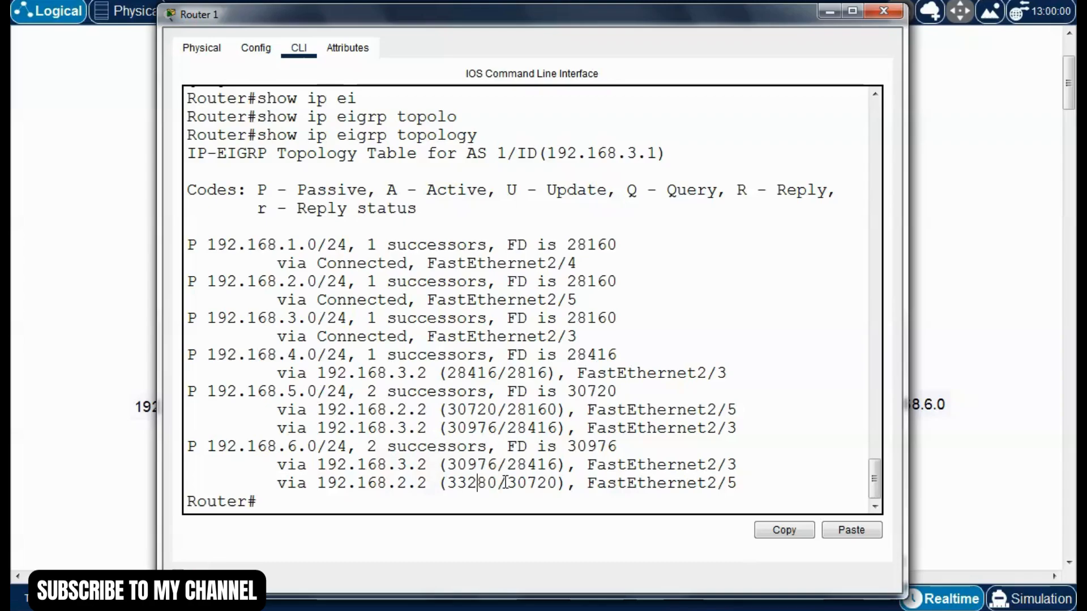
{"action": "left_click", "coordinate": [478, 484]}
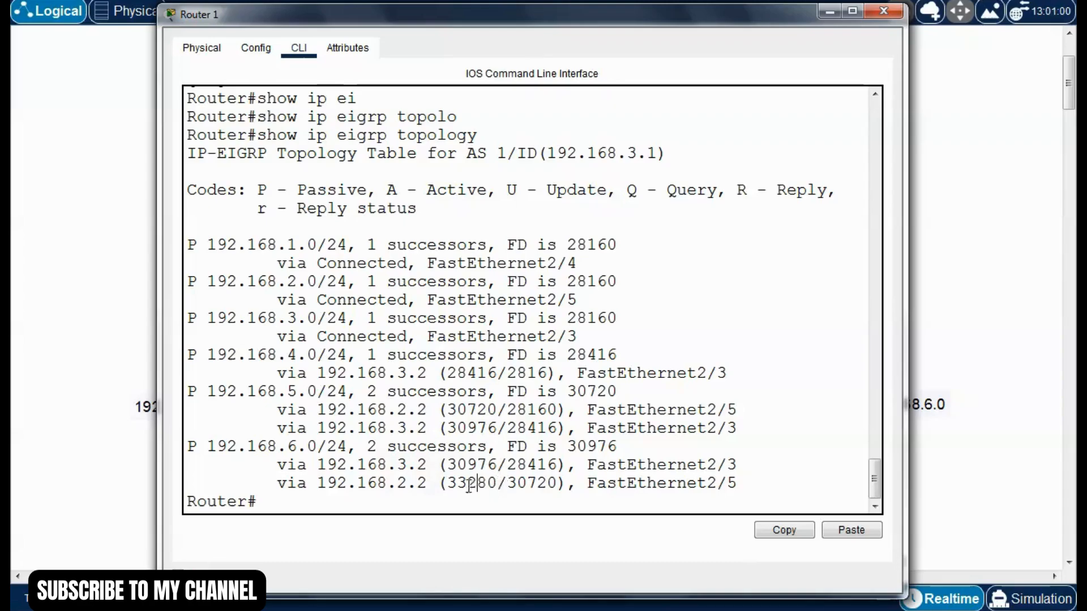
{"action": "left_click", "coordinate": [448, 464]}
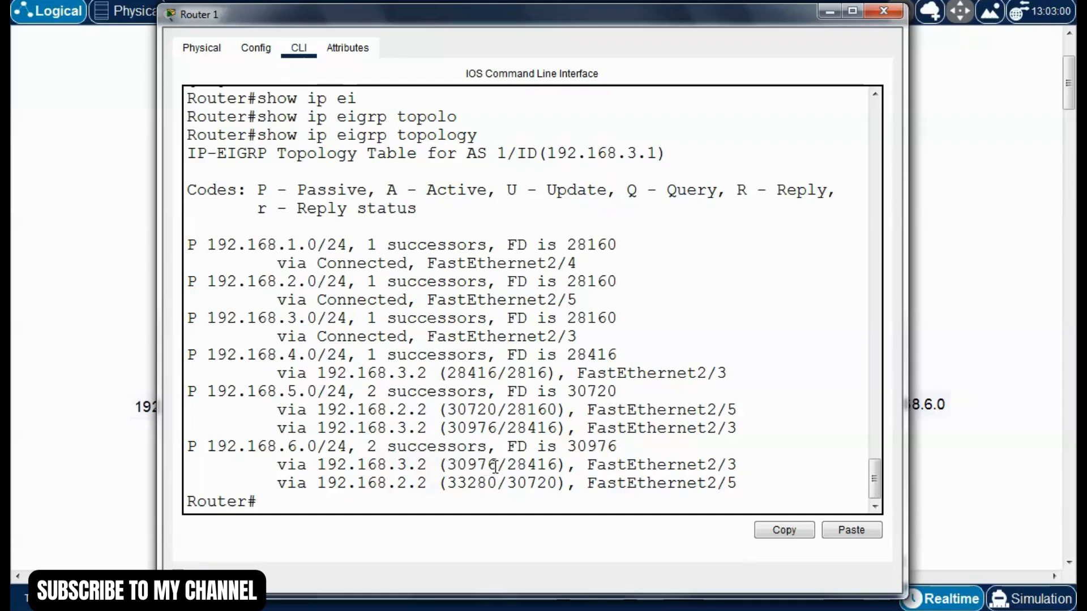
{"action": "left_click_drag", "start_coordinate": [497, 464], "coordinate": [451, 465]}
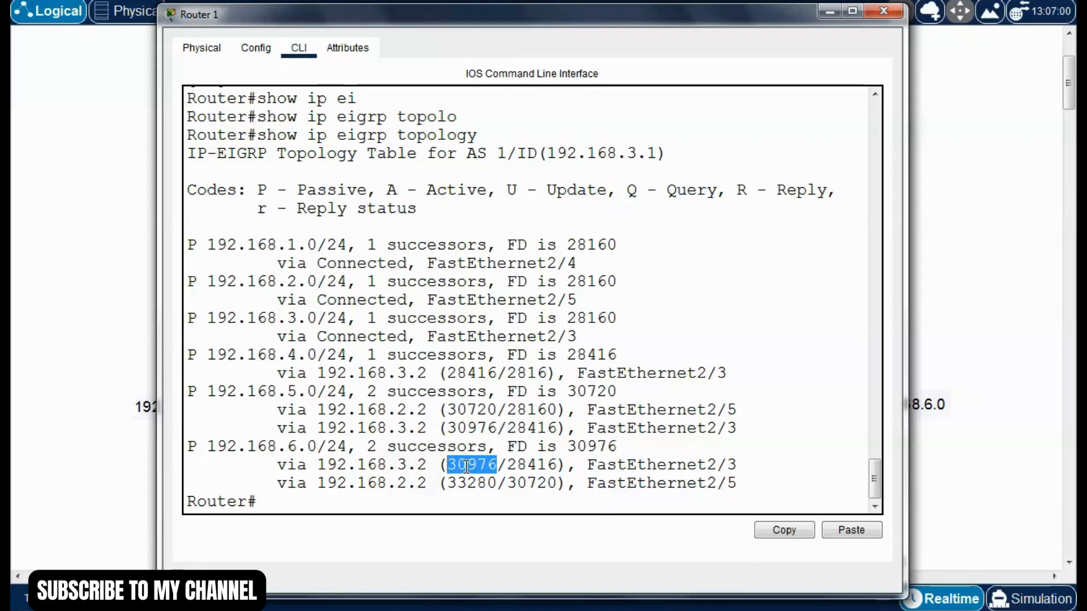
{"action": "left_click", "coordinate": [465, 466]}
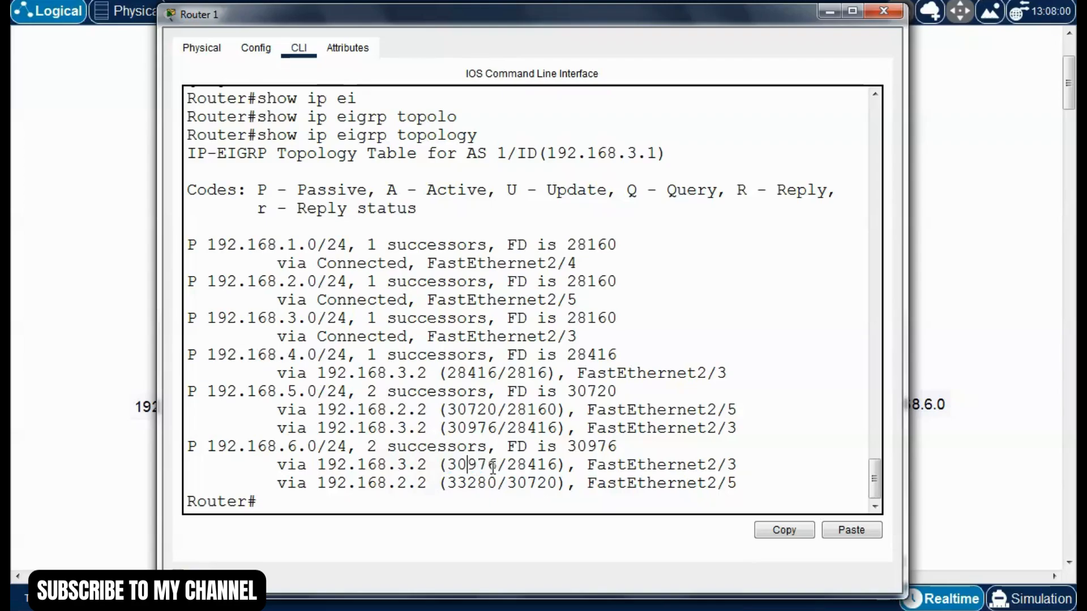
Review both 192.168.6.0/24 route entries together, via FastEthernet2/3 and FastEthernet2/5
{"action": "left_click_drag", "start_coordinate": [497, 464], "coordinate": [438, 484]}
{"action": "left_click", "coordinate": [480, 486]}
{"action": "left_click", "coordinate": [474, 482]}
{"action": "left_click_drag", "start_coordinate": [744, 483], "coordinate": [279, 471]}
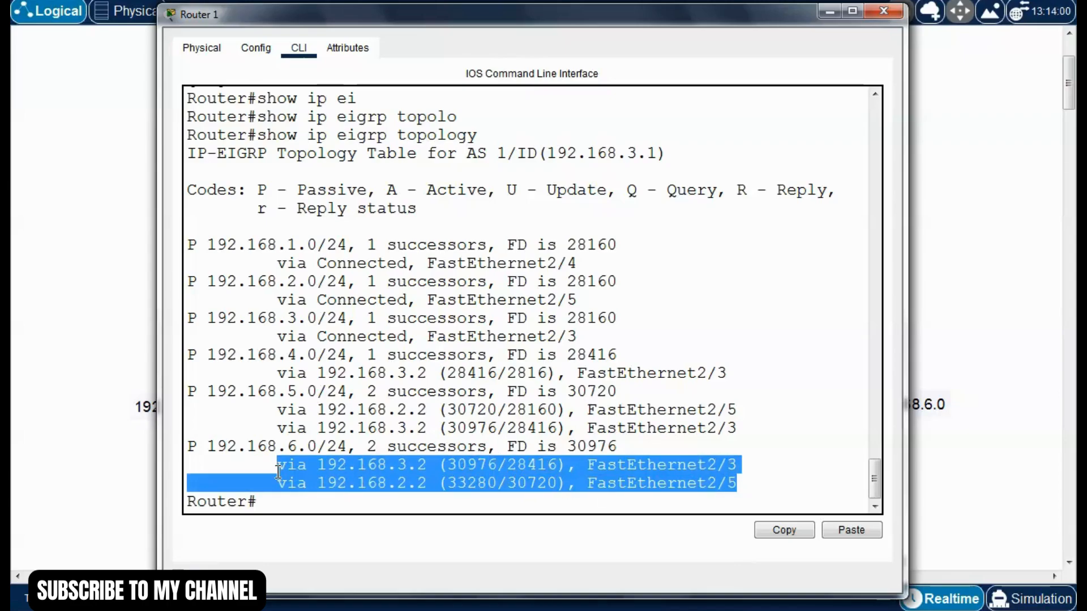